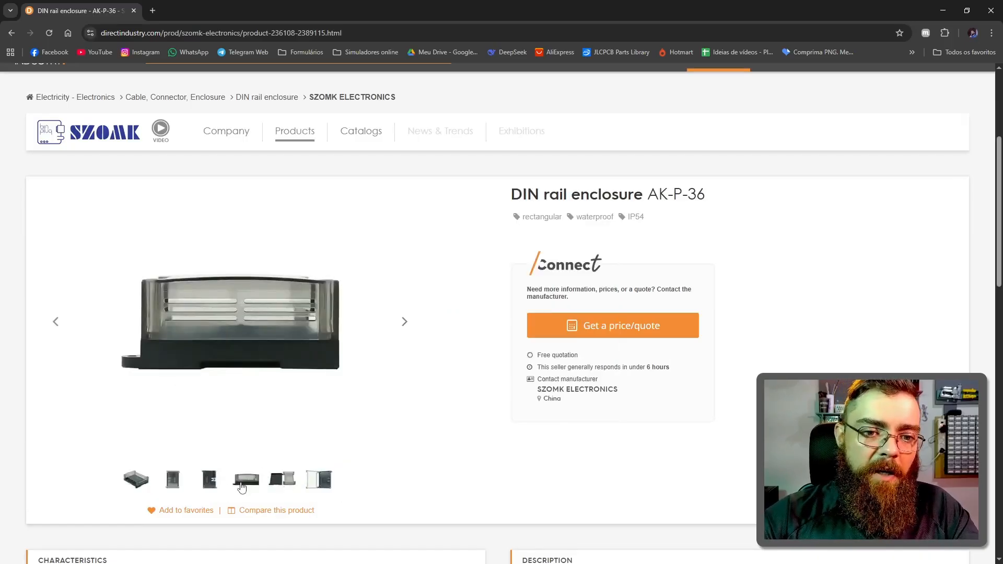
Step: Examine the product photos of the AK-P-36 DIN rail enclosure and the Raspberry Pi Zero 2W DIN rail mount clamp
left_click(282, 479)
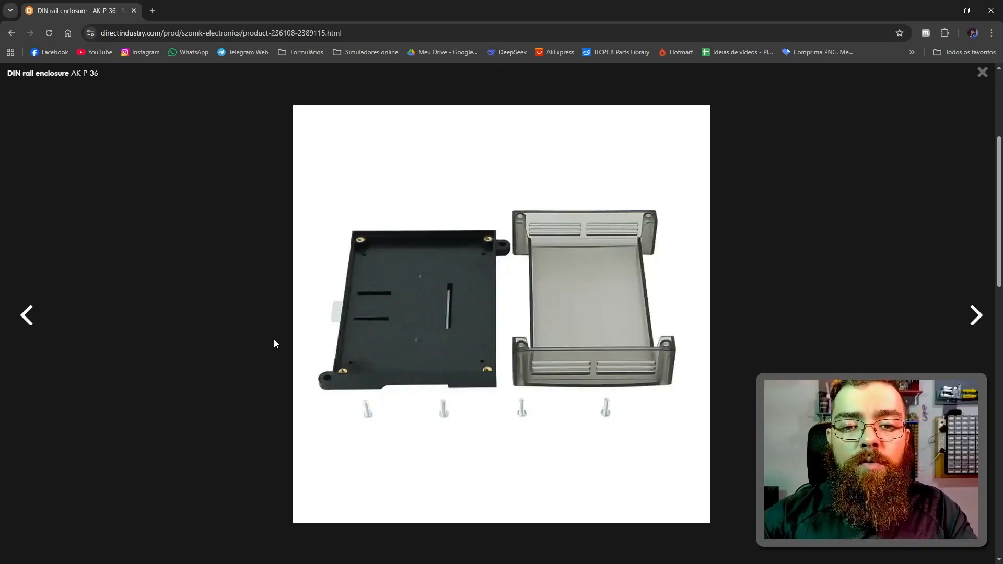
left_click(11, 33)
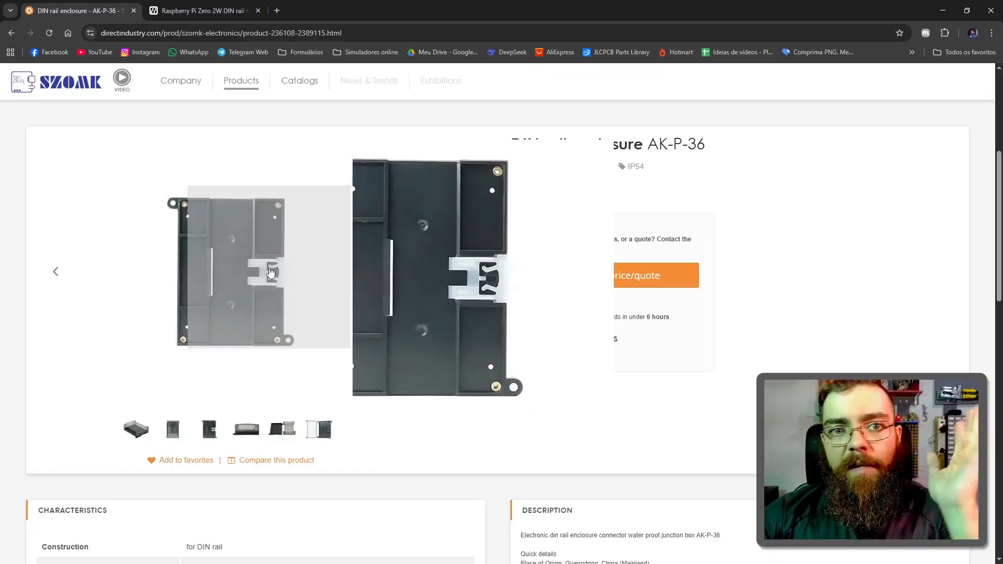
left_click(206, 10)
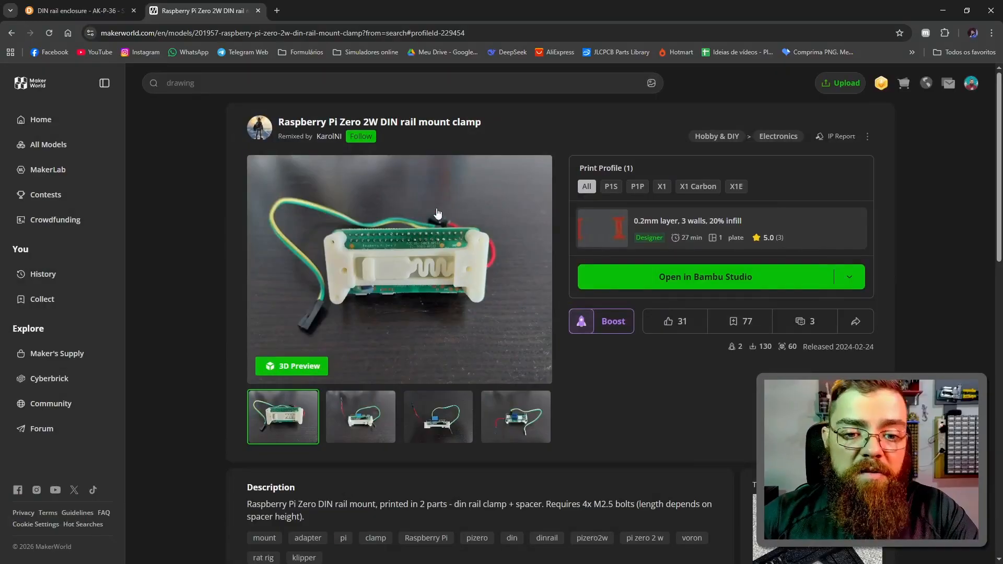
left_click(412, 275)
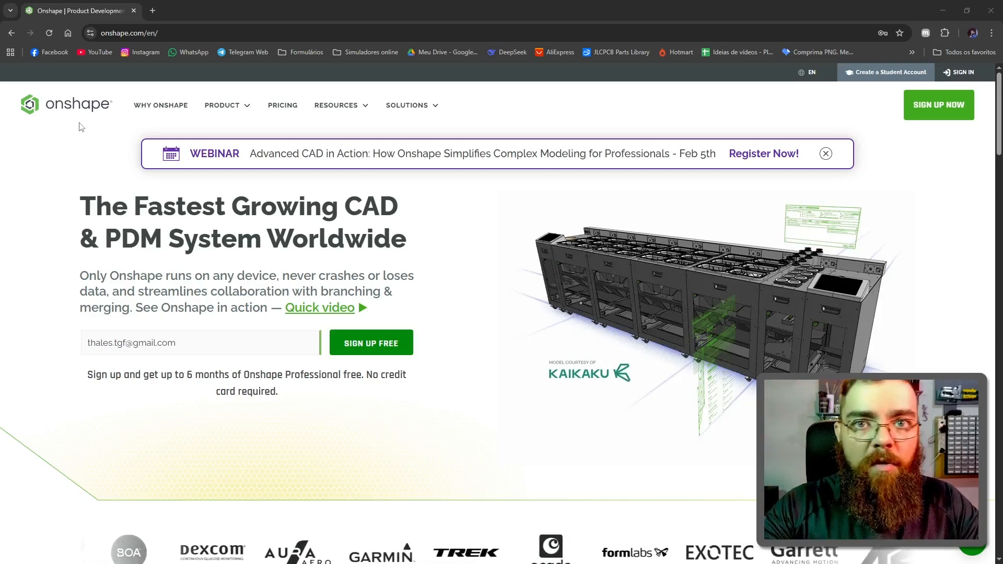
Step: Sign in to Onshape and create a folder named "Case PCB video" under the owned documents
left_click(964, 72)
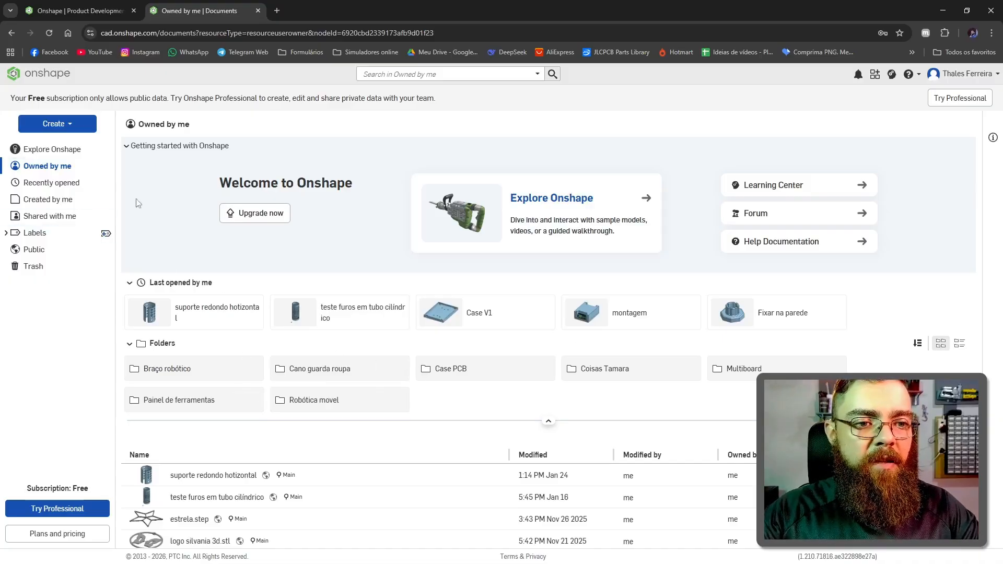
left_click(69, 125)
left_click(69, 155)
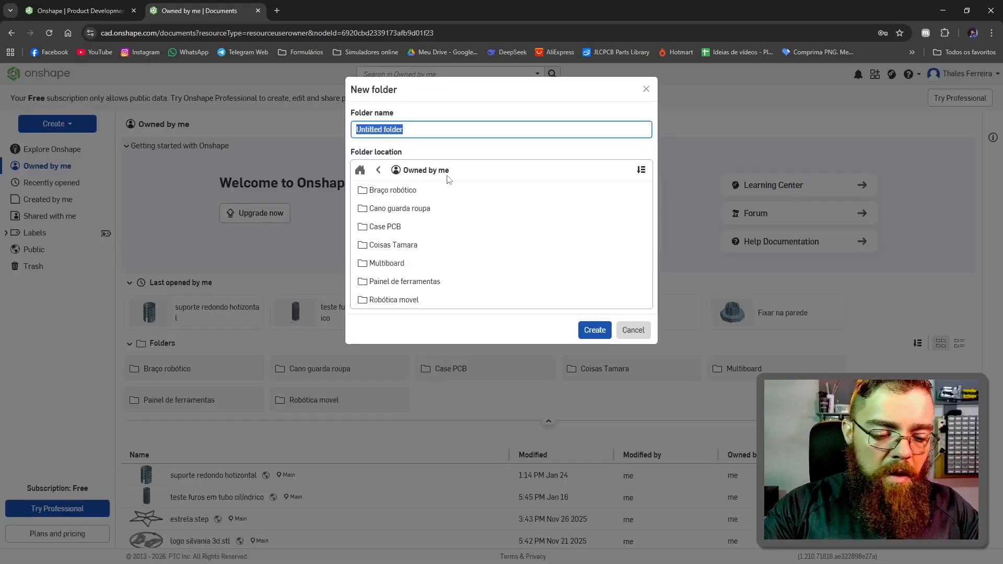
type("Case PCB ")
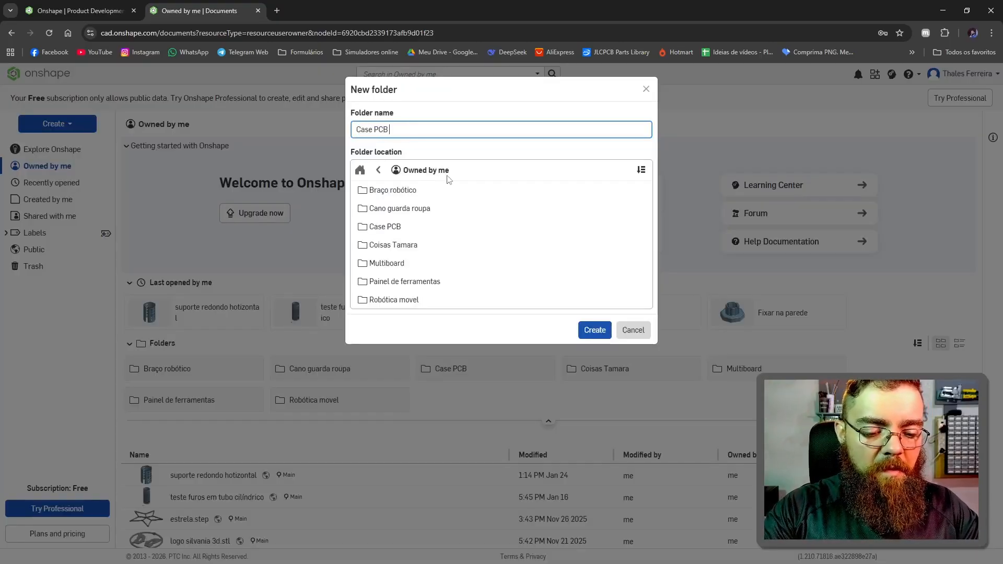
type("video")
key("Return")
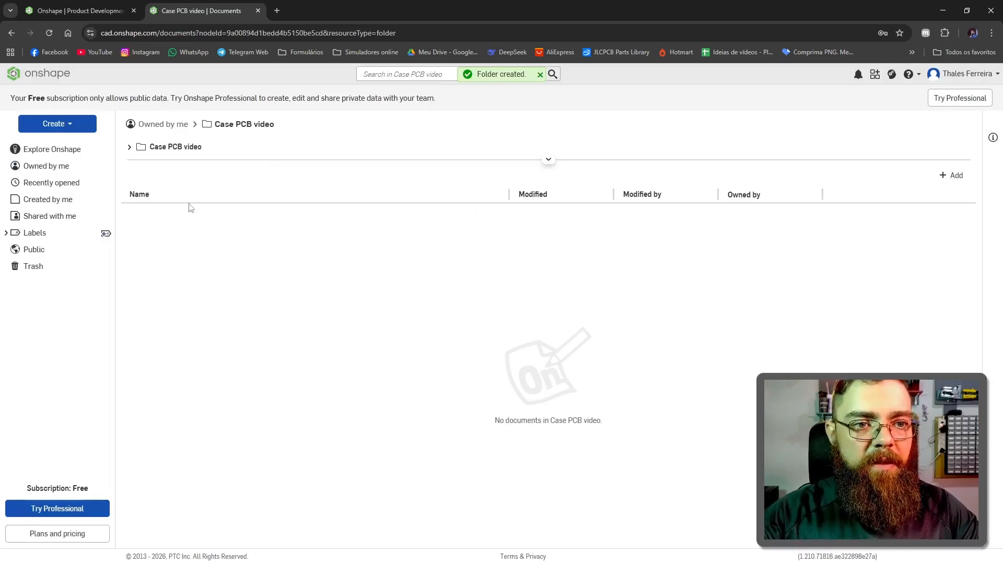
Step: Create a public document named "Case V1" inside the Case PCB video folder
left_click(62, 126)
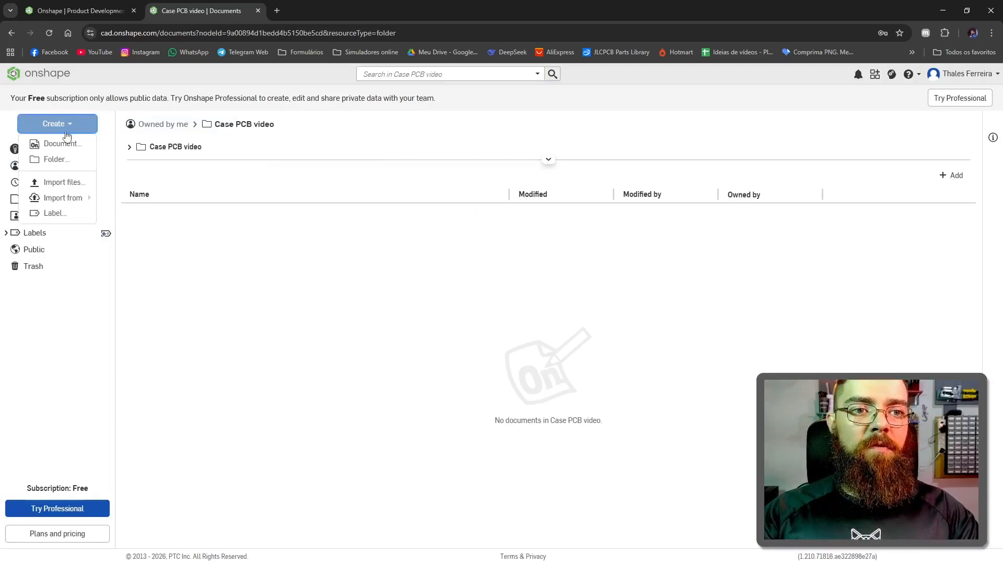
left_click(61, 145)
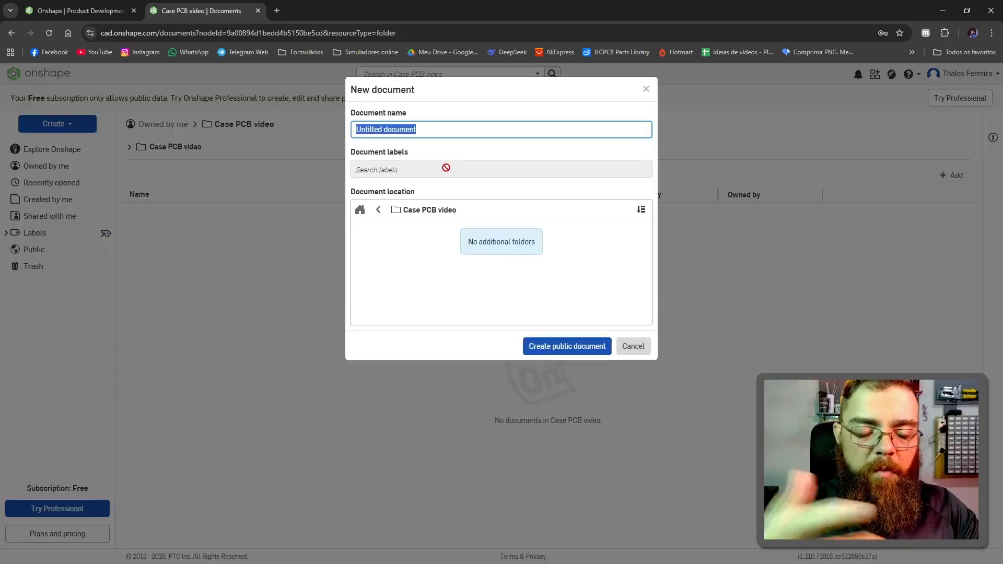
type("Case V1")
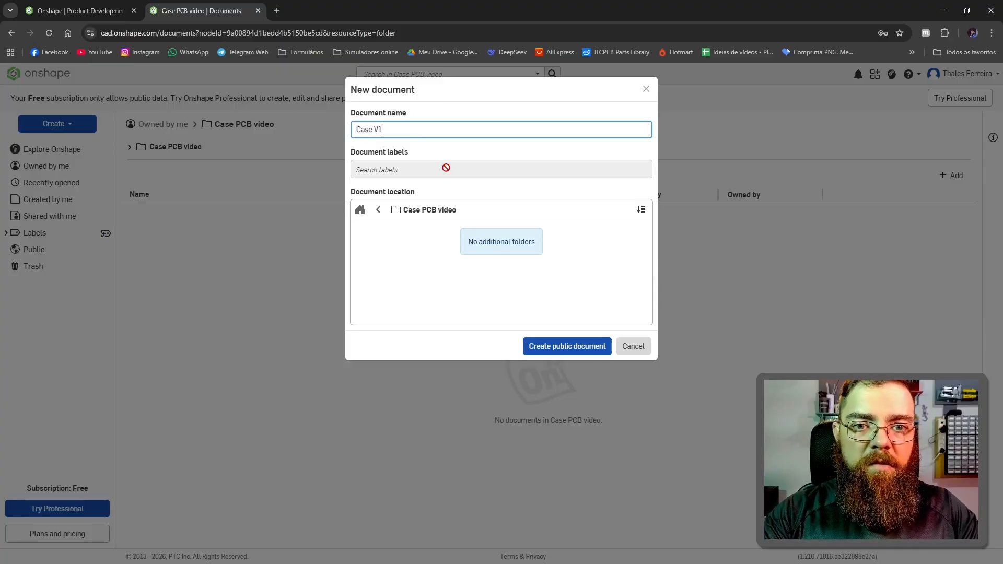
left_click(571, 349)
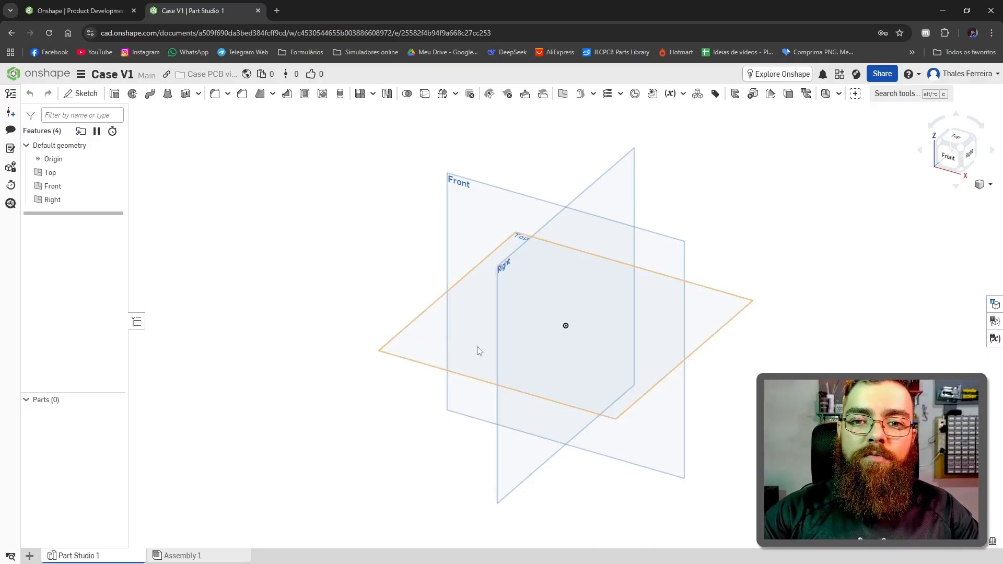
Step: Start a sketch on the Top plane and draw a center point rectangle about 53 mm wide, centred on the origin
key("shift+5")
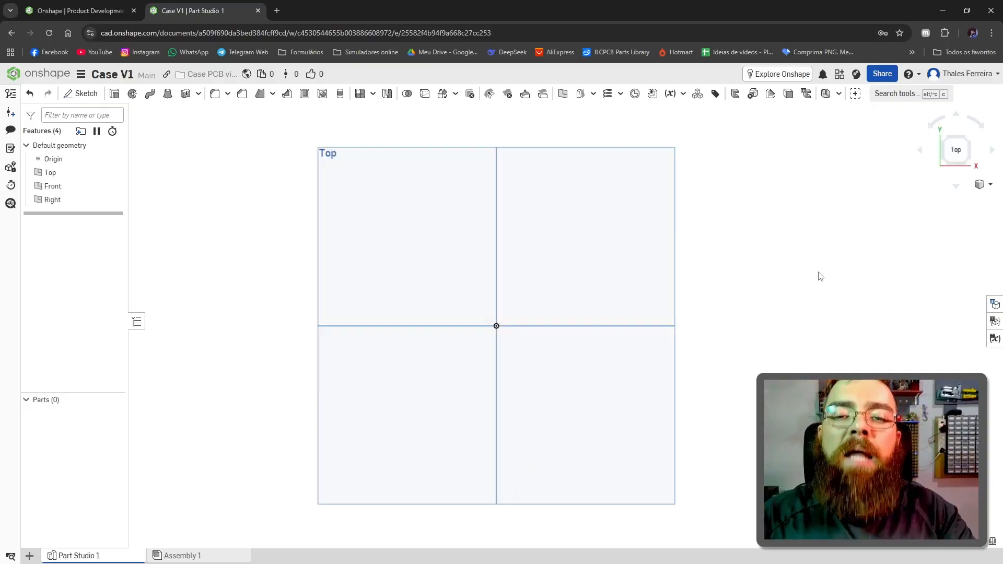
left_click(381, 158)
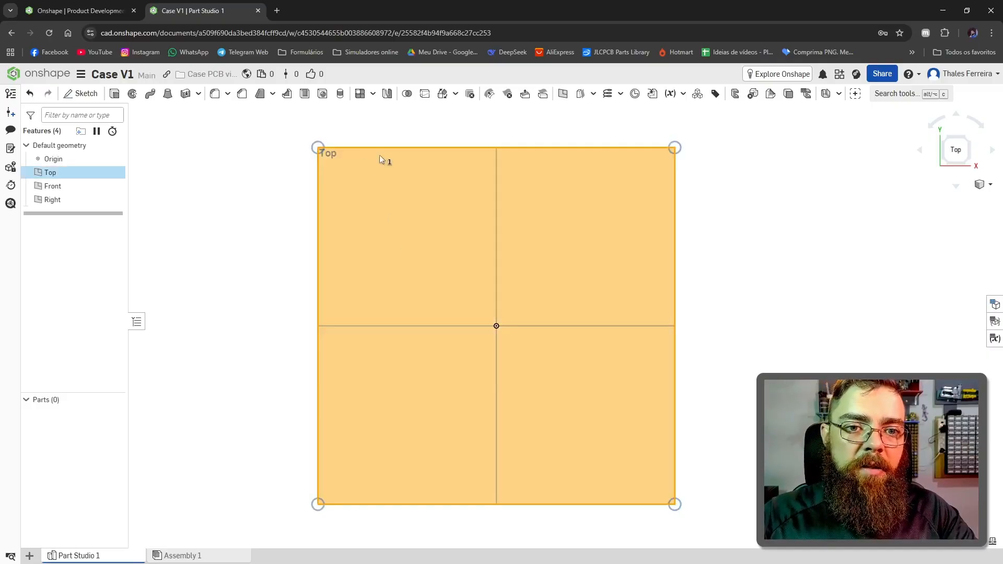
left_click(80, 94)
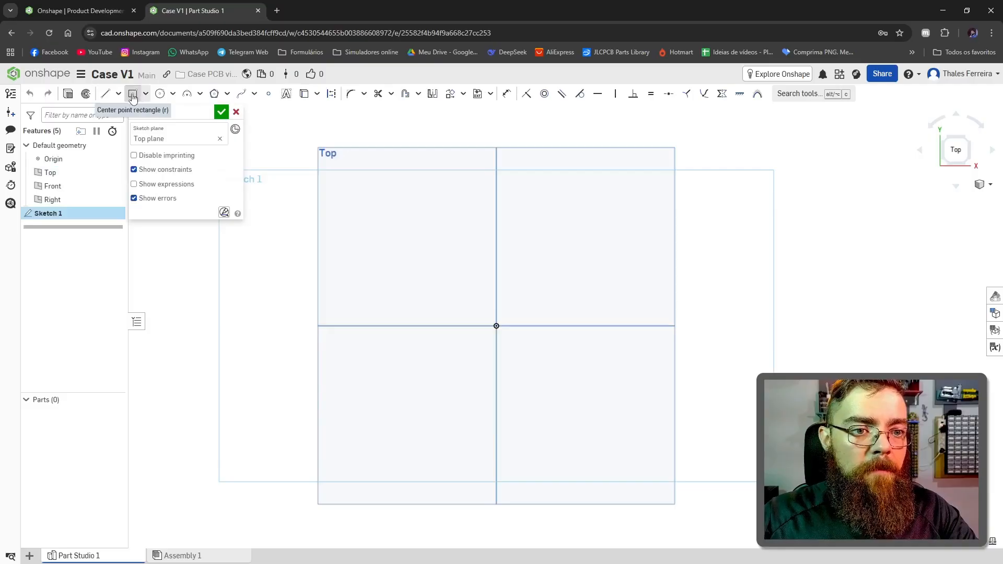
left_click(133, 98)
left_click(497, 326)
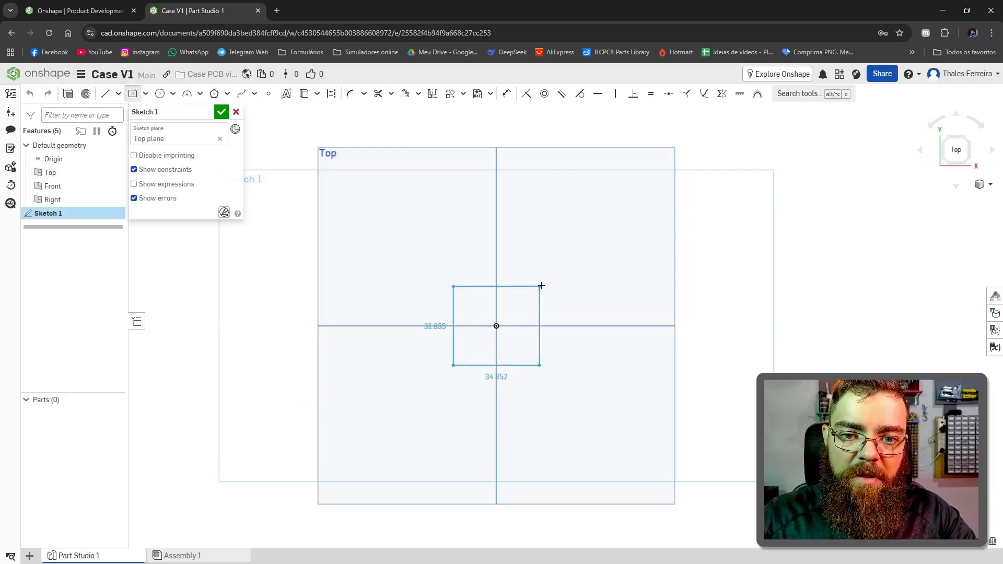
left_click(560, 257)
key("Escape")
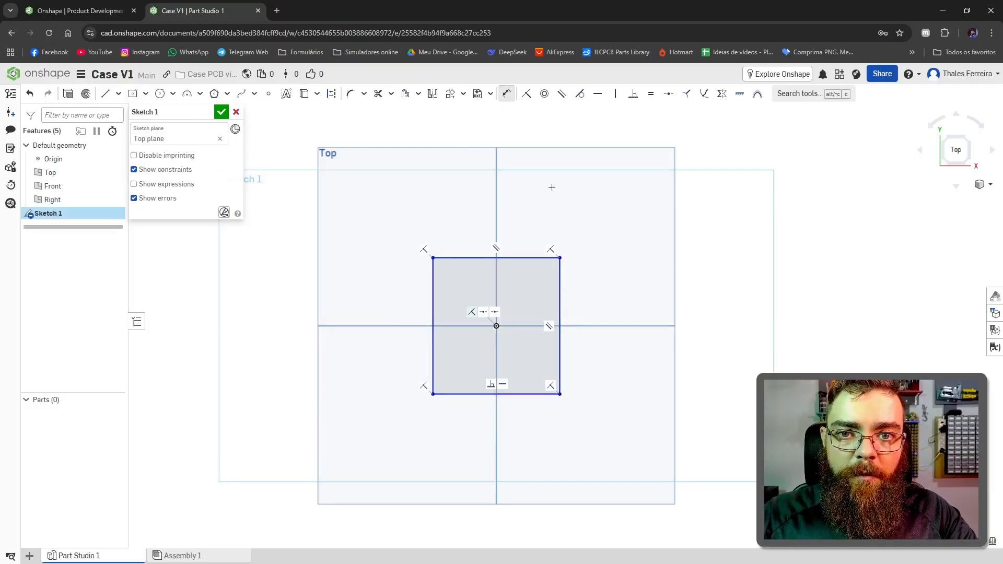
Step: Dimension the rectangle to 100 mm wide by 100 mm high
left_click(519, 258)
left_click(516, 214)
type("100")
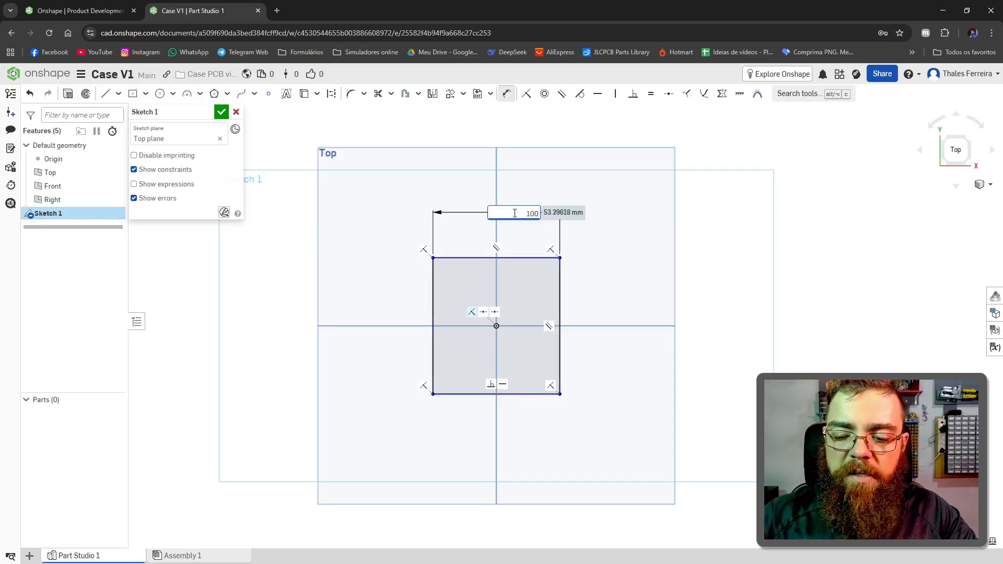
key("Return")
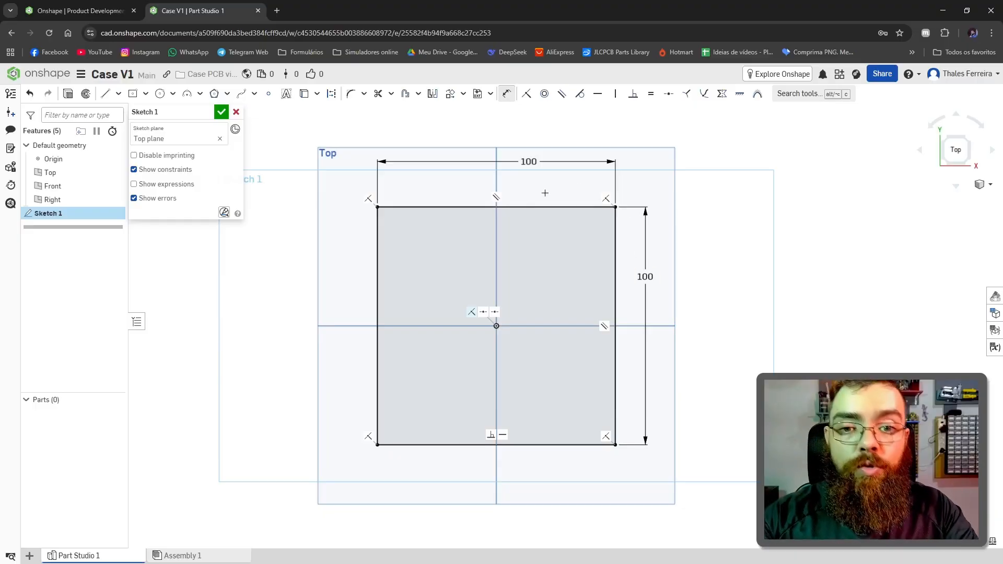
scroll(377, 208, "up", 6)
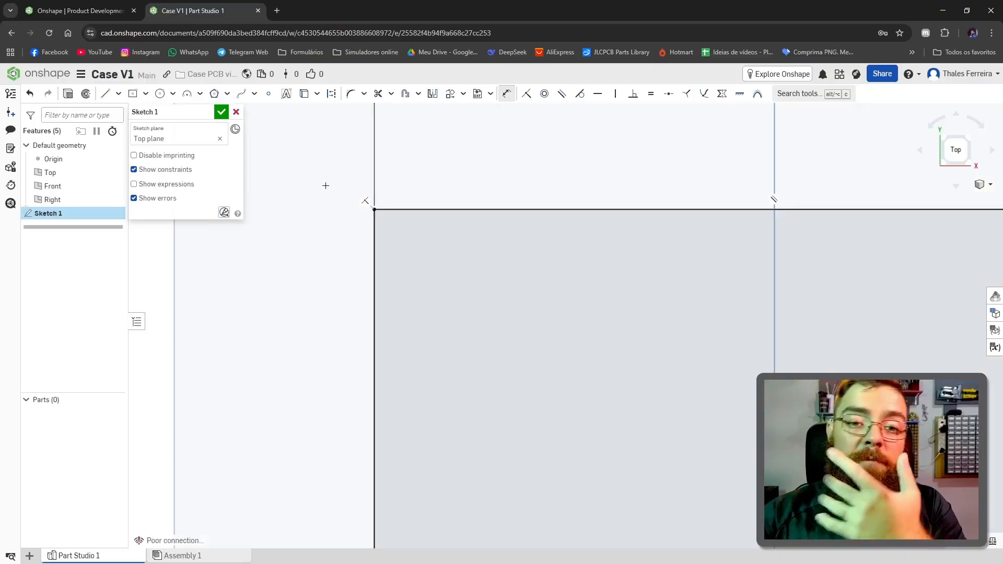
key("f")
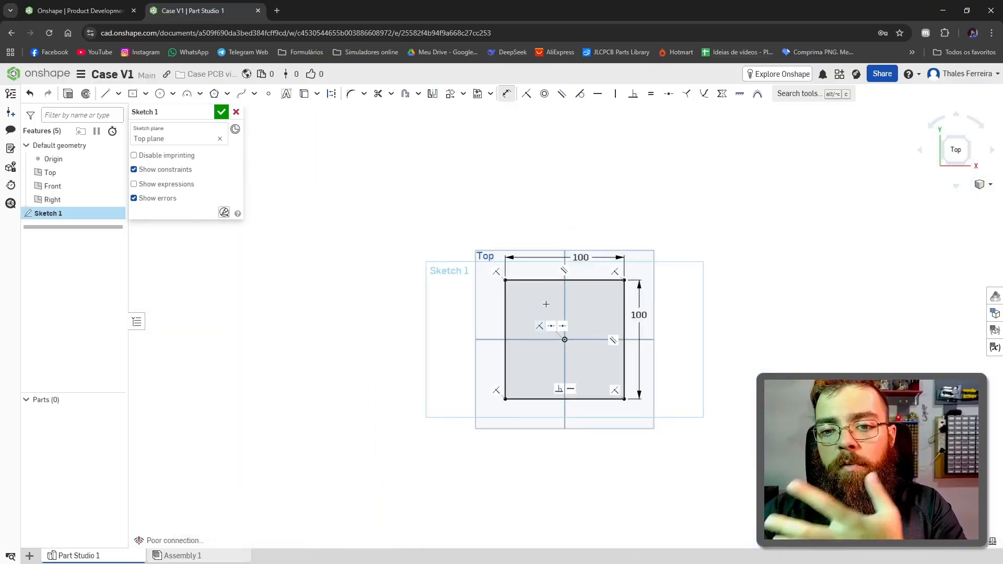
scroll(546, 304, "up", 4)
scroll(747, 517, "down", 1)
scroll(749, 514, "up", 3)
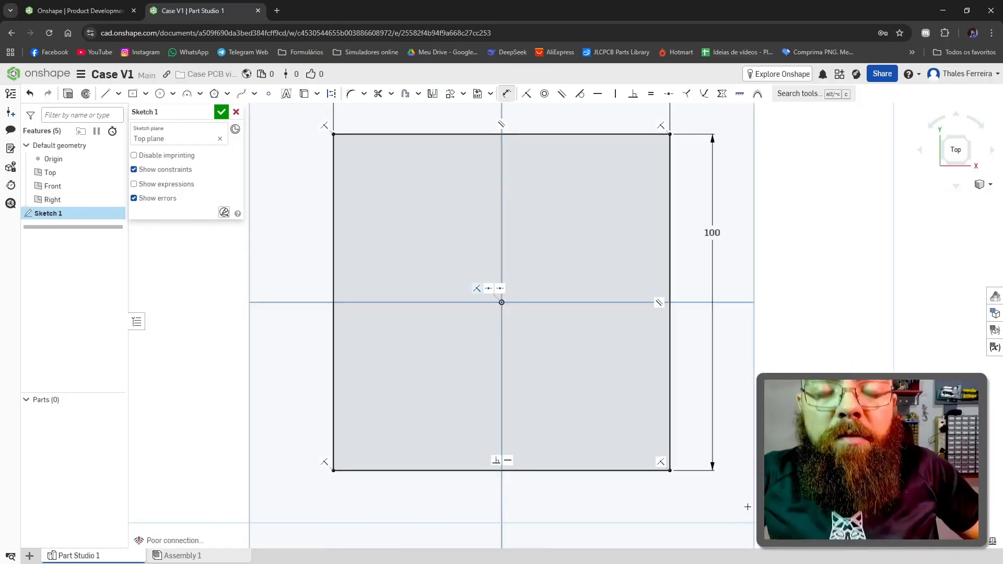
Step: Draw a line about 15 mm down the rectangle's left edge from its upper-left corner, continuing about 21 mm horizontally into the rectangle
key("c")
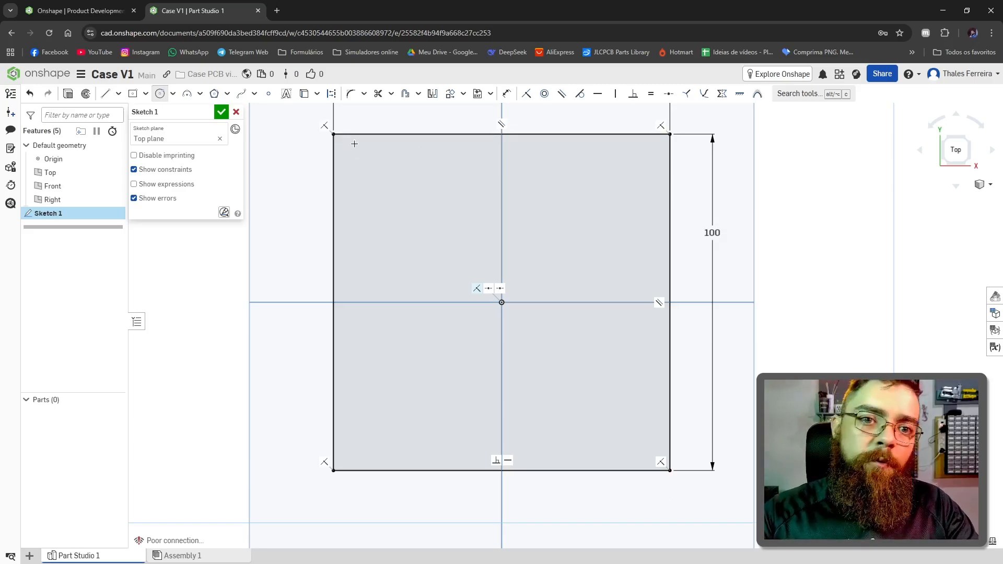
scroll(329, 126, "up", 5)
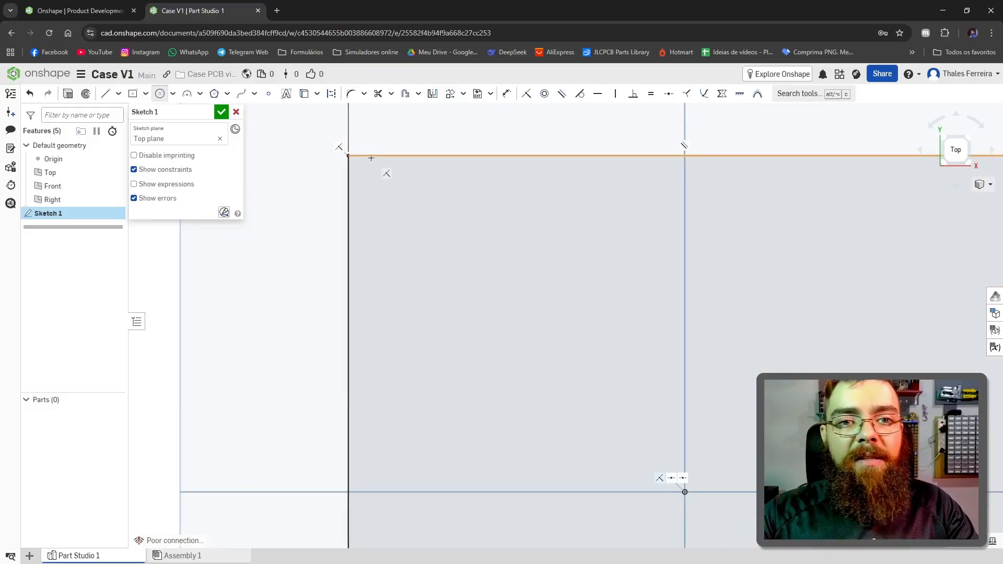
left_click(106, 95)
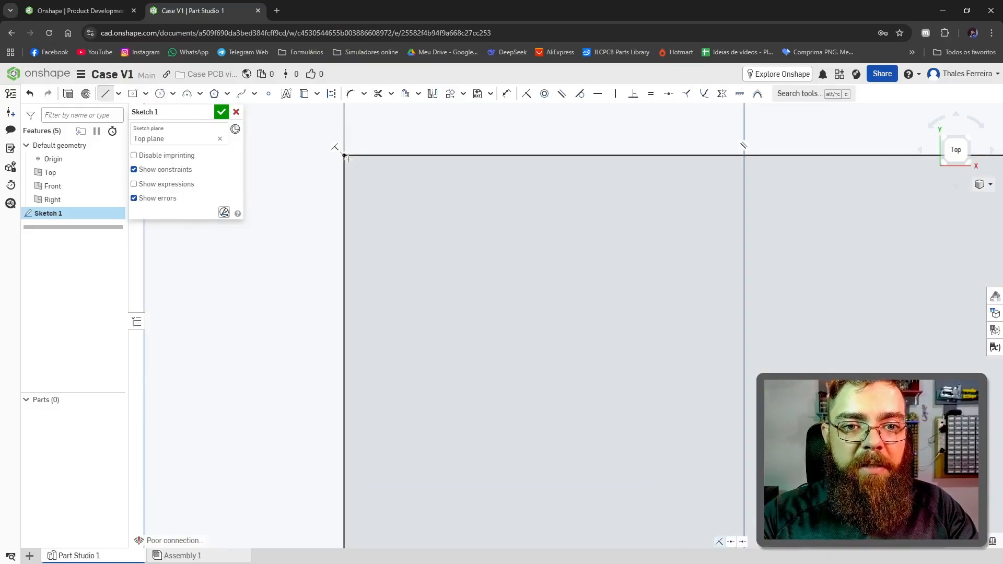
left_click(344, 155)
left_click(345, 274)
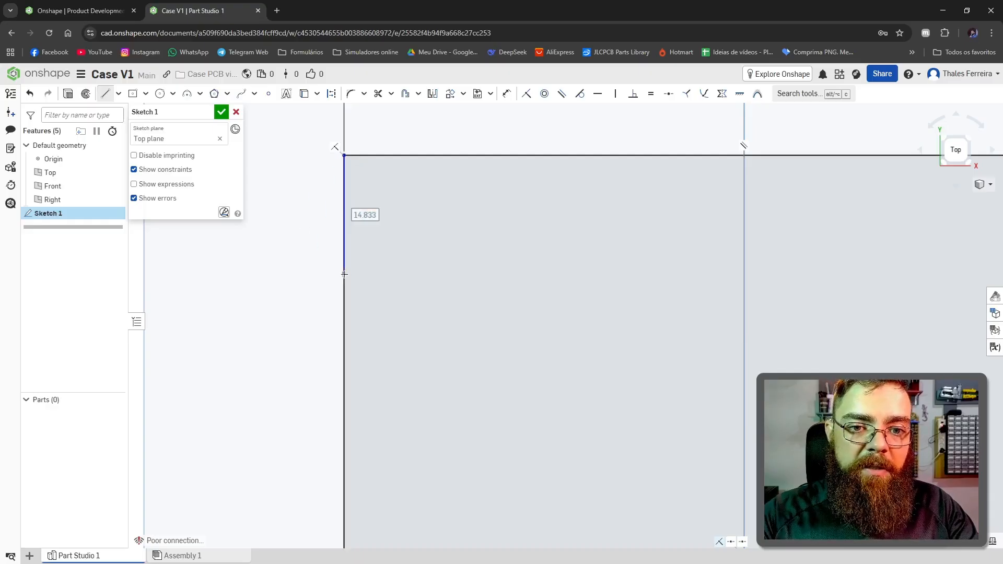
left_click(509, 276)
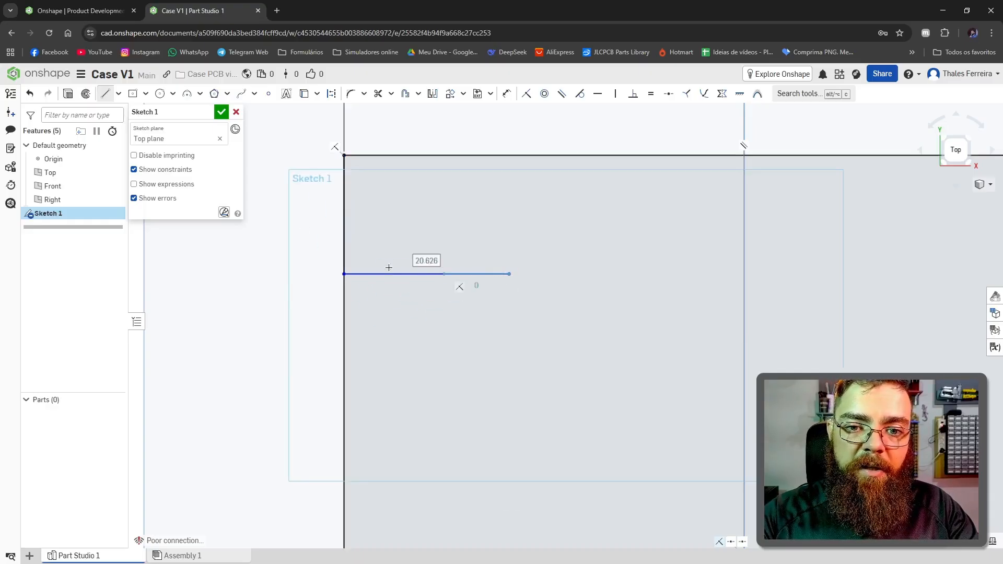
key("Escape")
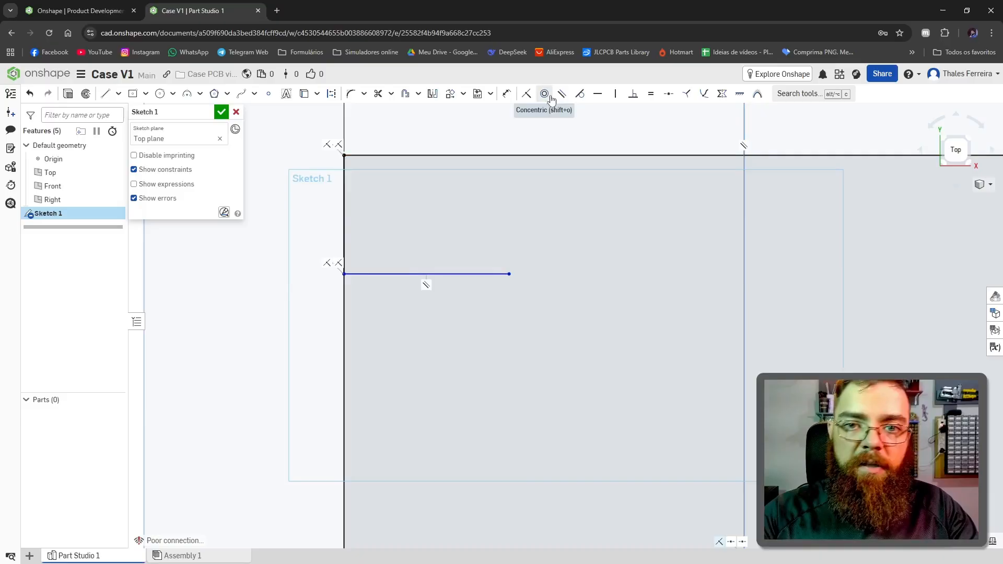
Step: Dimension both the vertical and the horizontal helper line at the rectangle's upper-left corner to 3 mm
left_click(506, 94)
left_click(344, 213)
left_click(308, 213)
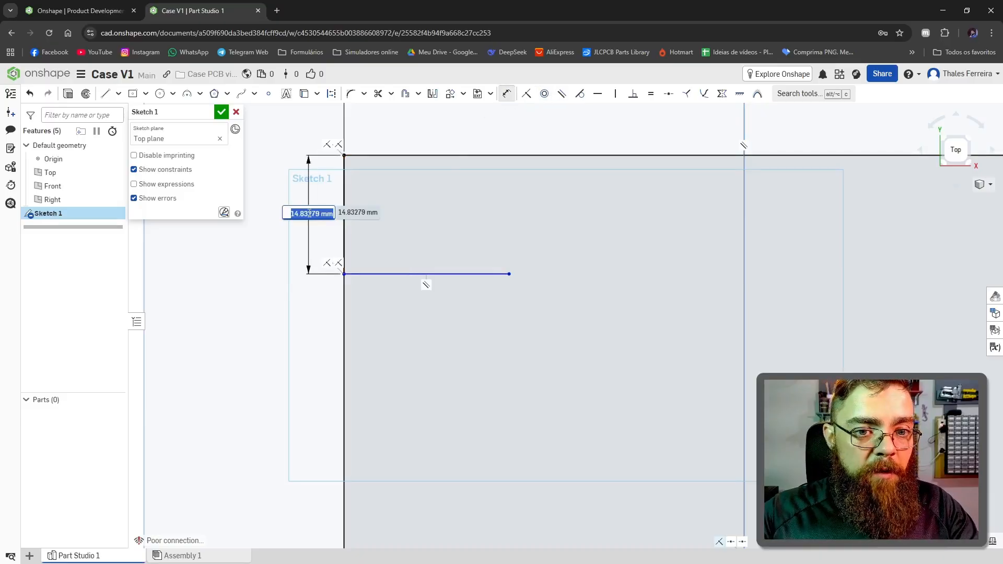
type("3")
key("Return")
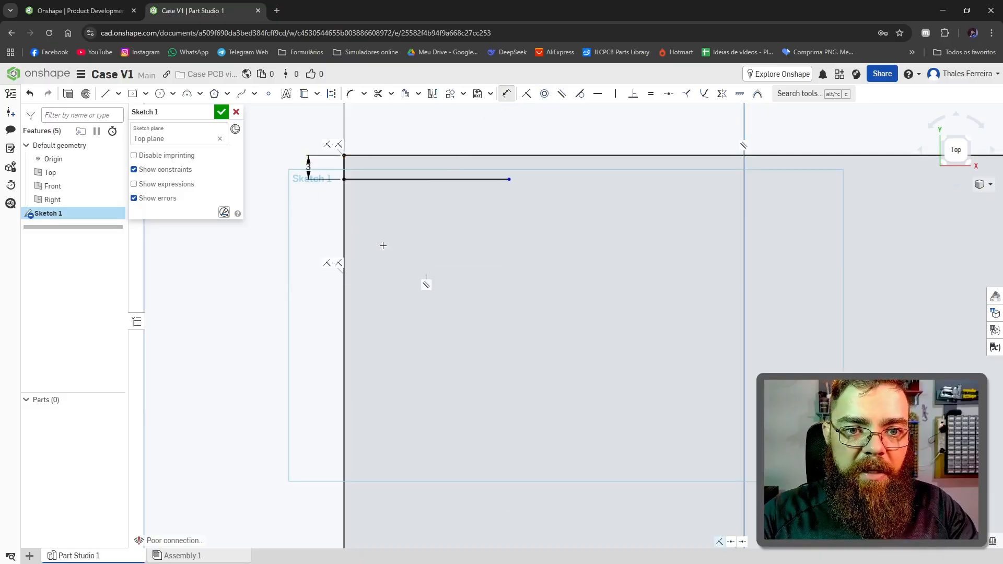
left_click(387, 178)
left_click(400, 234)
type("3")
key("Return")
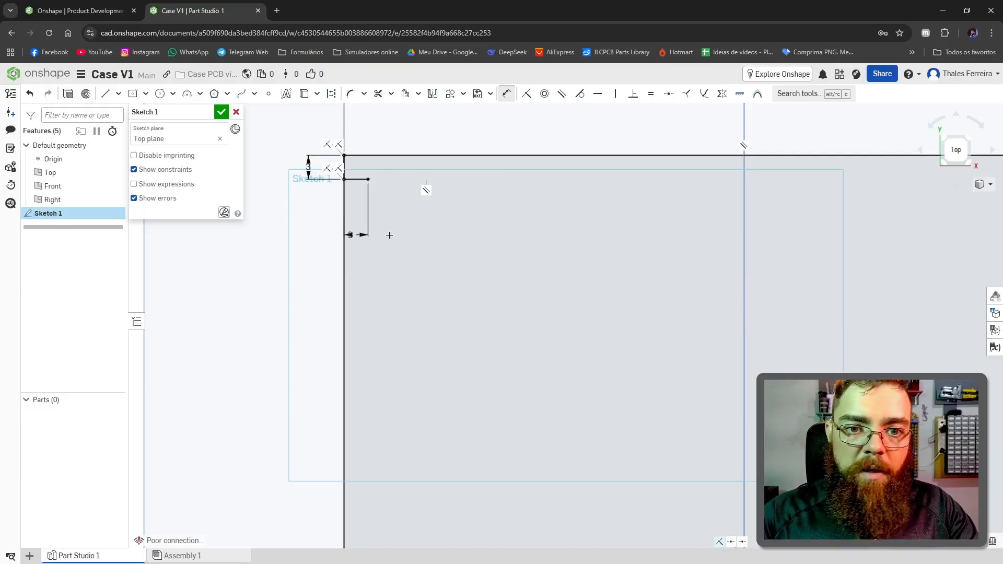
Step: Draw a circle centred on the inner end of the horizontal helper line and set its diameter to 3 mm
scroll(362, 179, "up", 5)
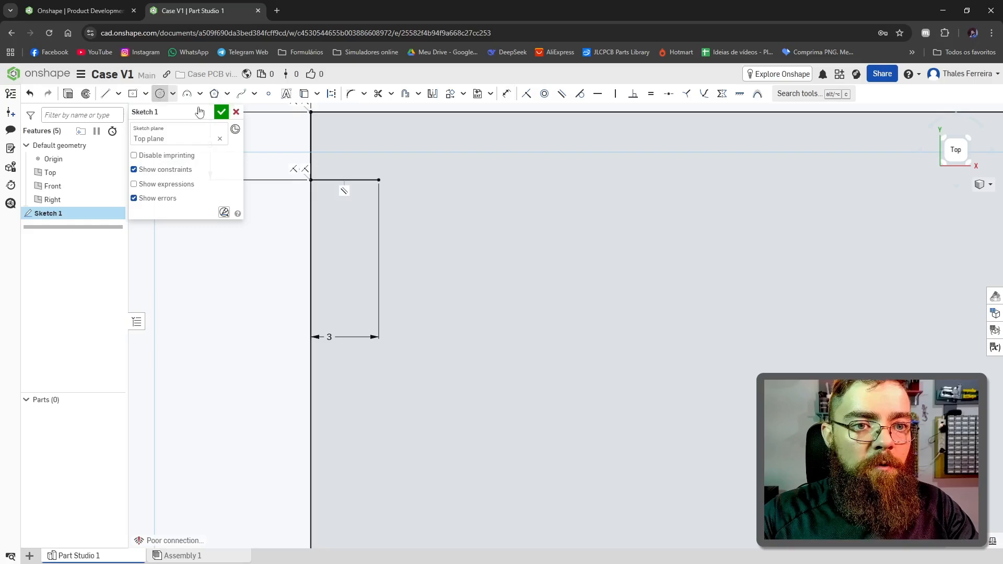
left_click(379, 180)
left_click(425, 201)
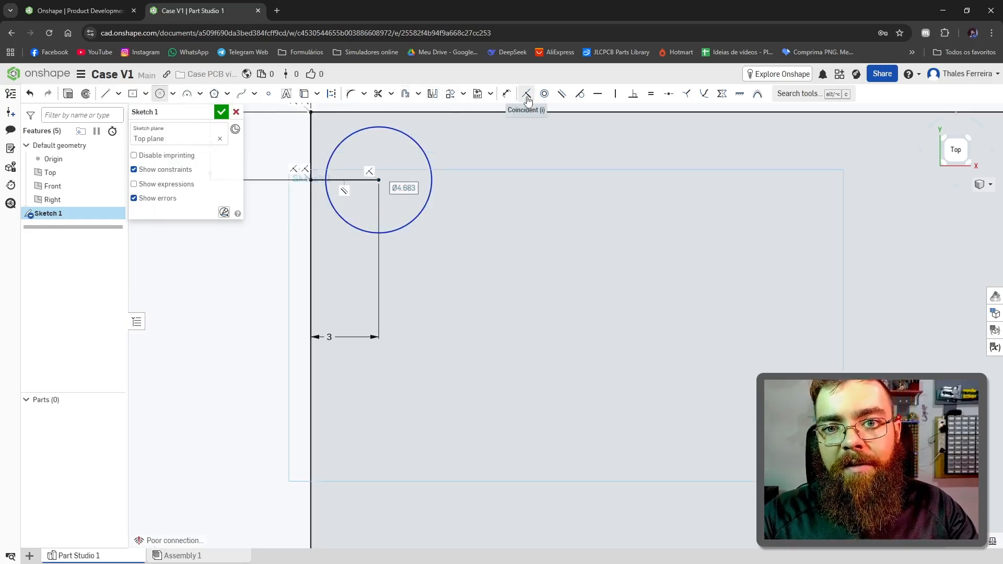
left_click(506, 93)
left_click(425, 205)
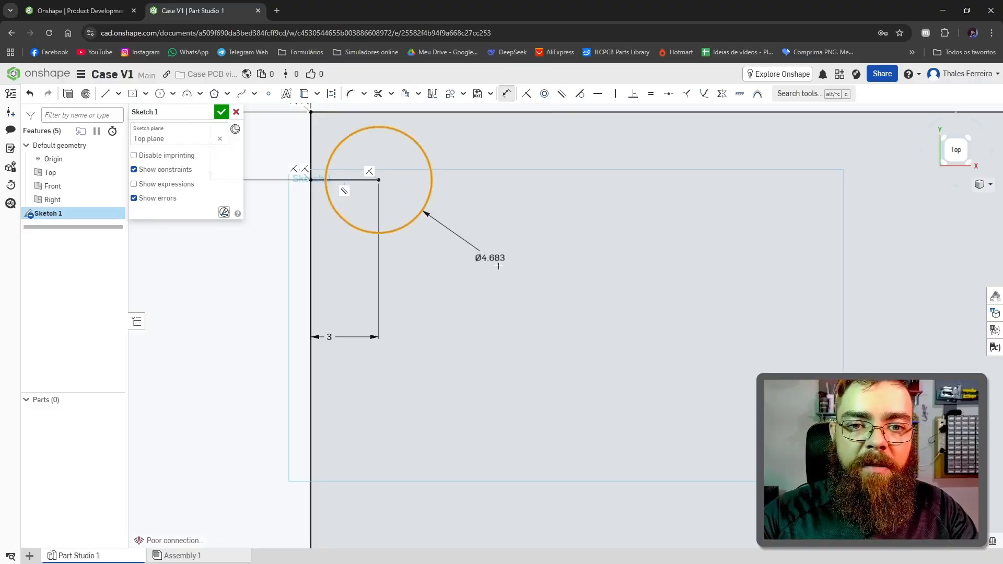
left_click(499, 265)
type("3")
key("Return")
scroll(418, 200, "down", 7)
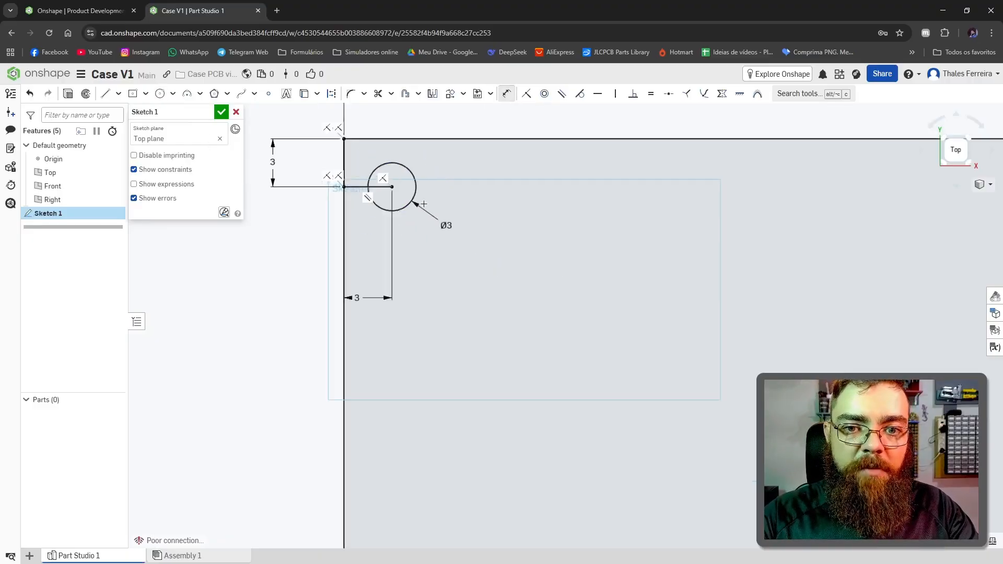
Step: Paste a copy of the corner circle and its helper lines, placing the transform origin on the upper end of the copied vertical line
key("Escape")
scroll(556, 295, "down", 4)
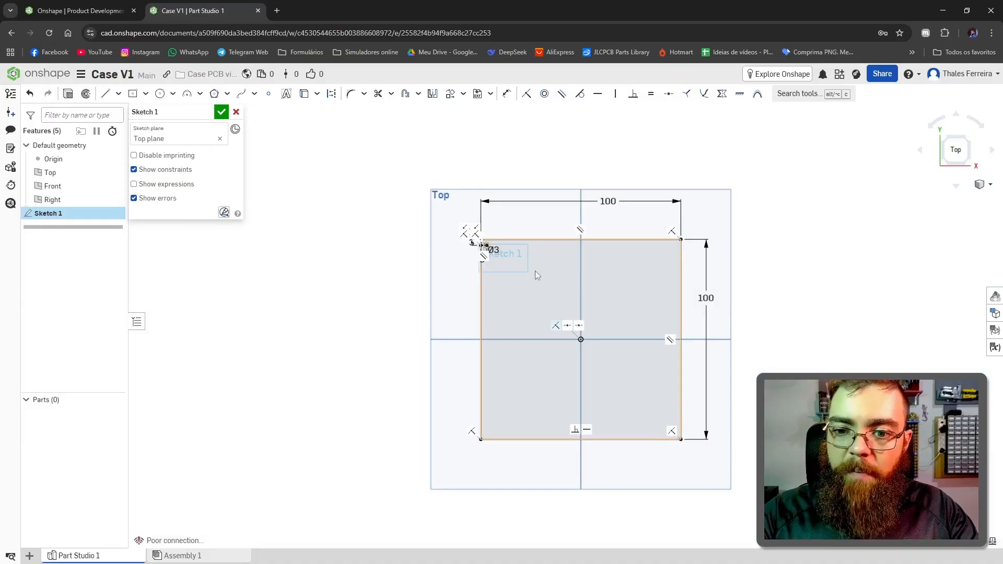
scroll(527, 262, "up", 5)
scroll(380, 200, "up", 3)
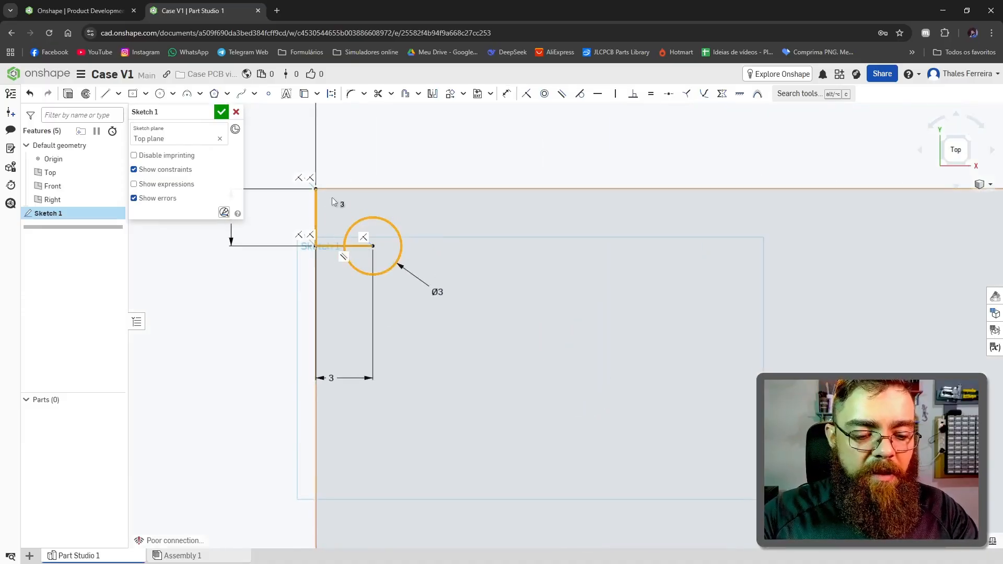
key("ctrl+c")
key("ctrl+v")
scroll(383, 188, "up", 2)
scroll(256, 209, "up", 2)
middle_click_drag(256, 209, 350, 278)
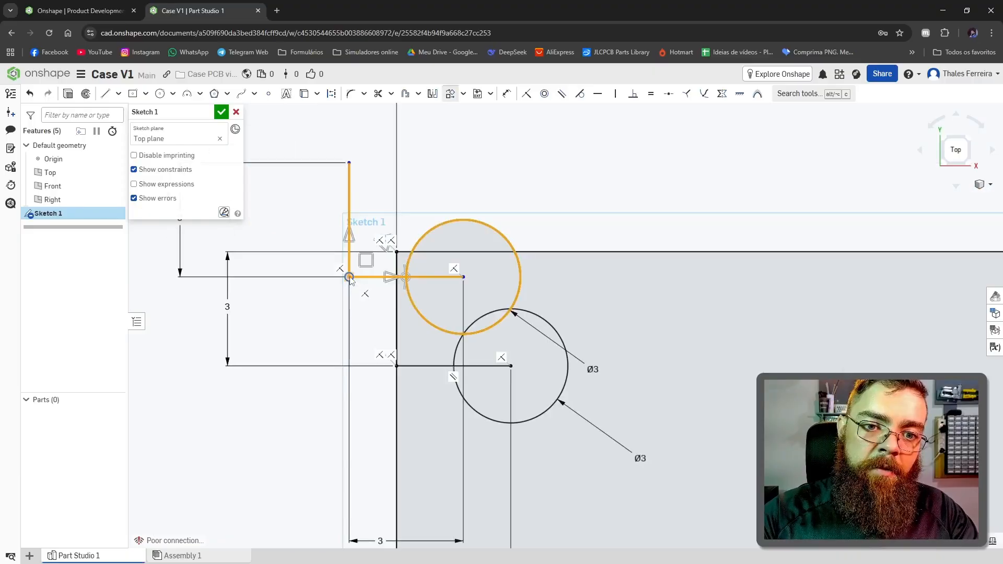
left_click_drag(351, 277, 351, 168)
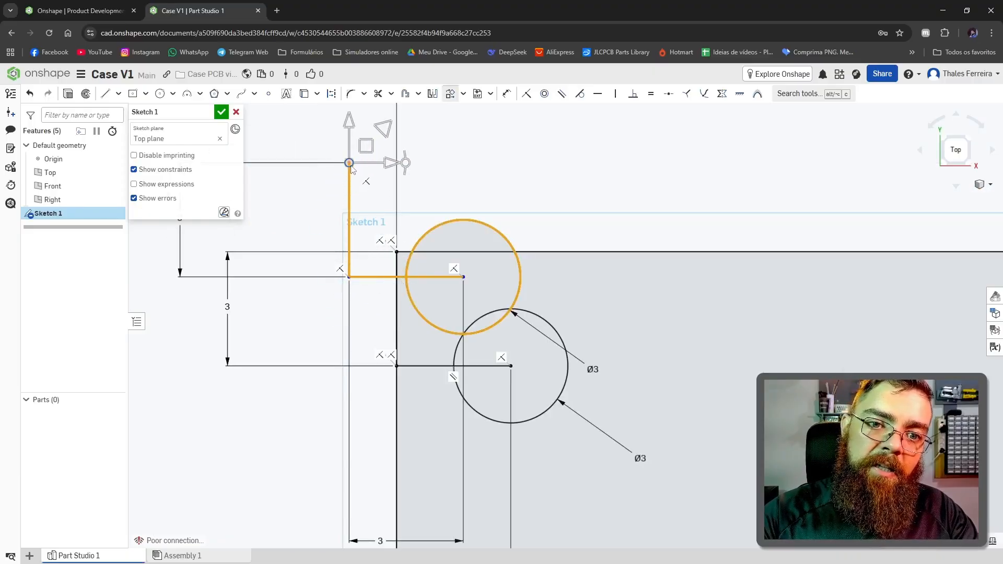
Step: Move the pasted circle and helper lines so their transform origin snaps onto the rectangle's upper-right corner
scroll(358, 173, "down", 6)
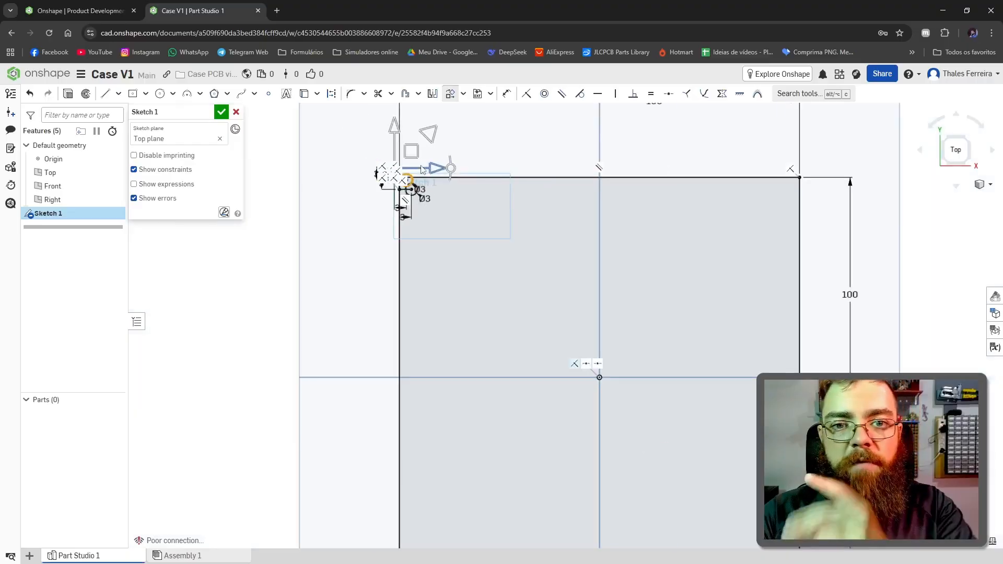
mouse_move(415, 154)
left_mouse_down()
mouse_move(429, 138)
mouse_move(528, 142)
mouse_move(495, 158)
mouse_move(807, 157)
left_mouse_up()
scroll(805, 162, "up", 5)
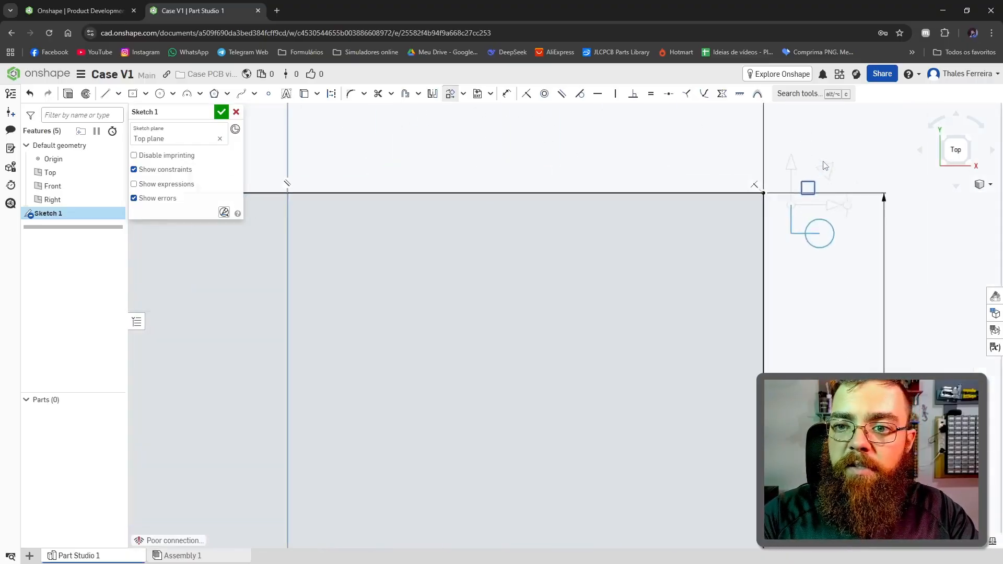
scroll(792, 161, "up", 5)
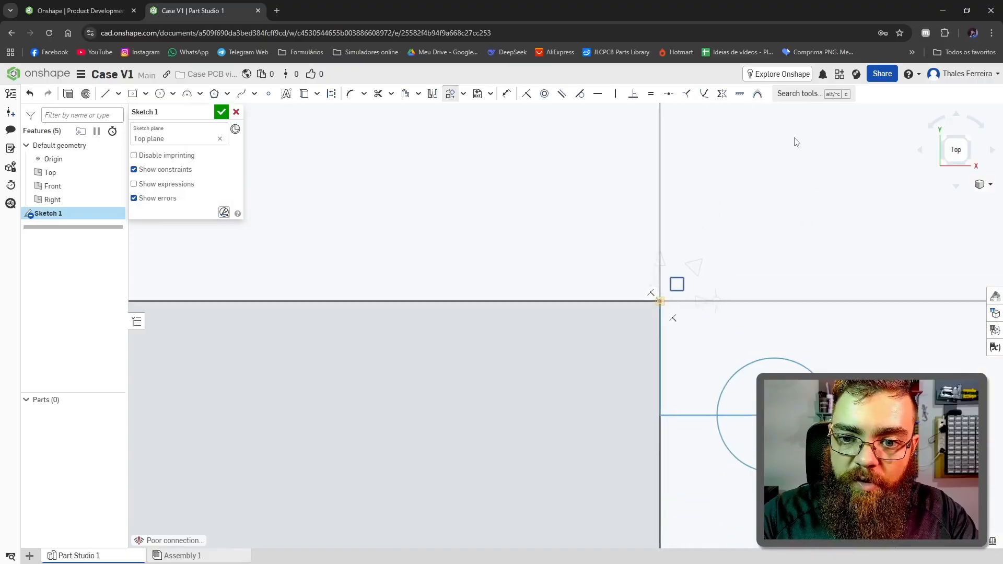
left_click_drag(784, 155, 799, 140)
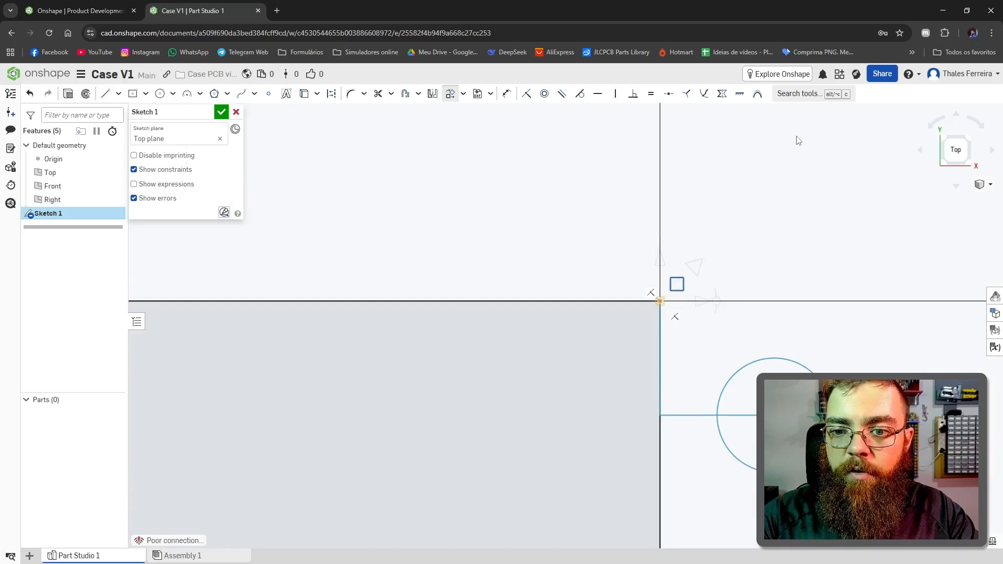
Step: Rotate the pasted circle and helper lines 90 degrees clockwise about the rectangle's upper-right corner and accept the transform
left_click_drag(716, 302, 663, 365)
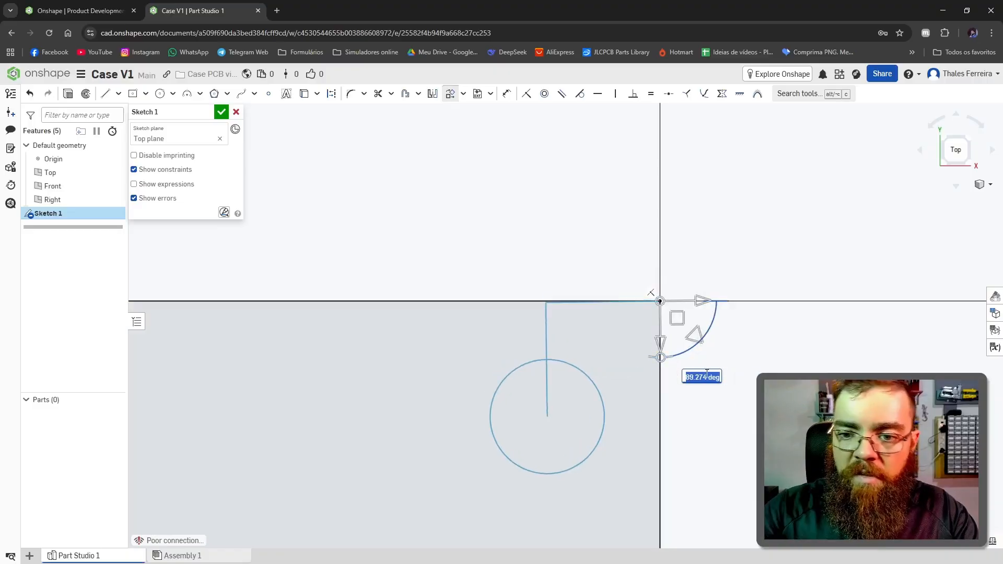
type("90")
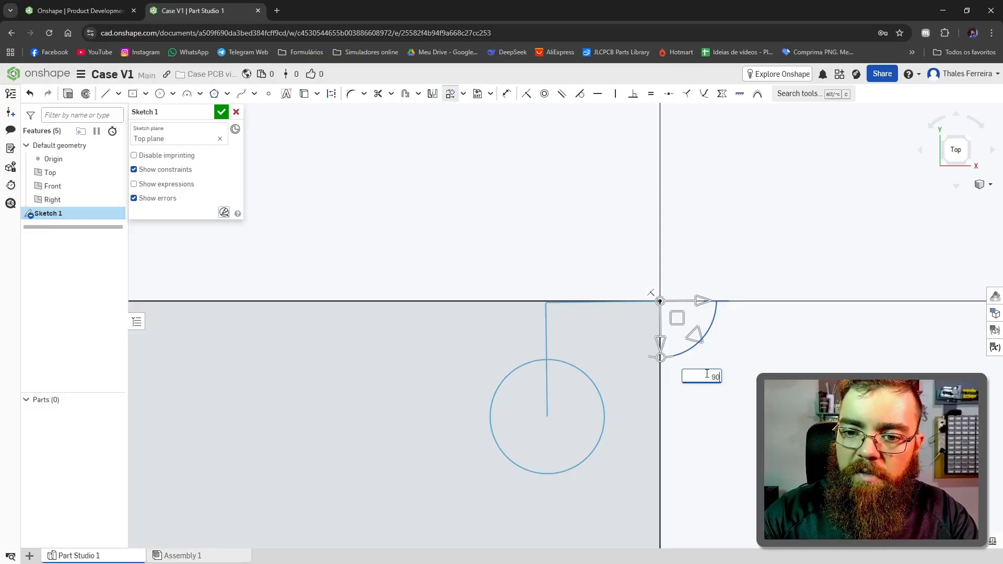
key("Return")
left_click(476, 196)
Step: Copy the upper-right circle and helper lines onto the rectangle's lower-right corner, rotated 90 degrees clockwise, and repeat for the lower-left corner
scroll(418, 196, "down", 4)
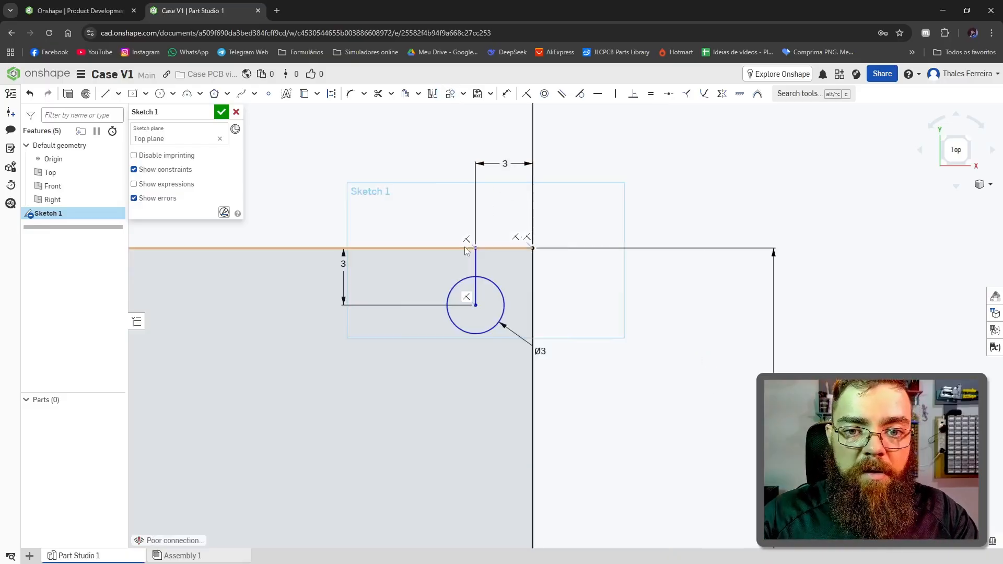
scroll(464, 241, "down", 2)
scroll(470, 277, "up", 1)
scroll(471, 279, "up", 3)
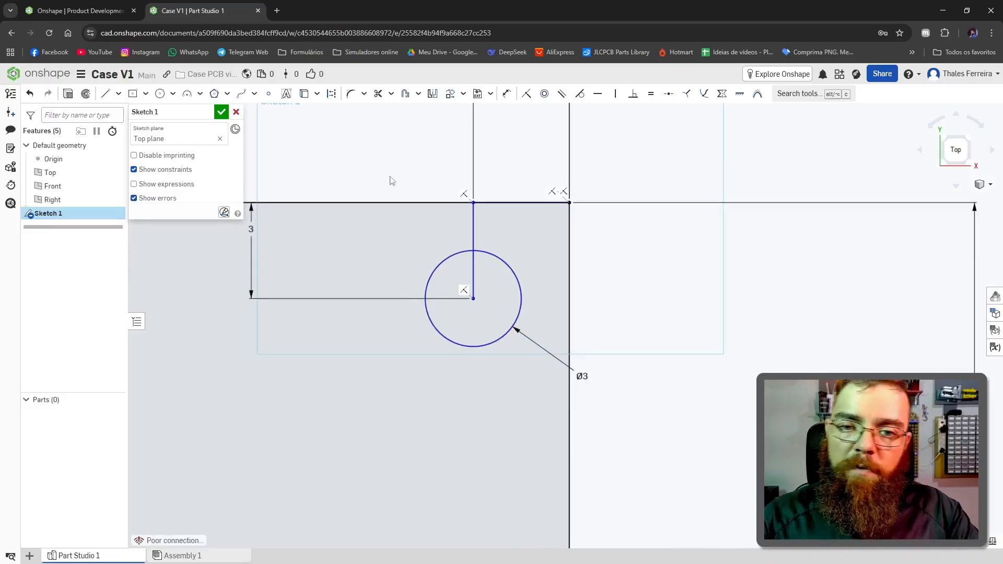
left_click_drag(387, 145, 711, 428)
key("ctrl+c")
key("ctrl+v")
left_click_drag(669, 151, 631, 516)
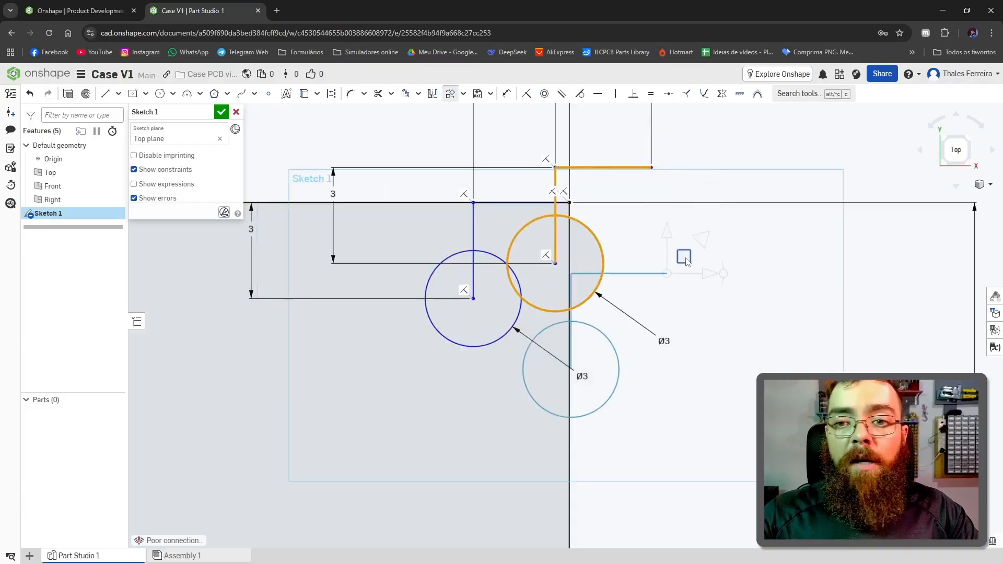
scroll(684, 258, "up", 3)
scroll(686, 259, "down", 8)
scroll(657, 463, "down", 3)
scroll(654, 522, "down", 3)
scroll(654, 543, "up", 8)
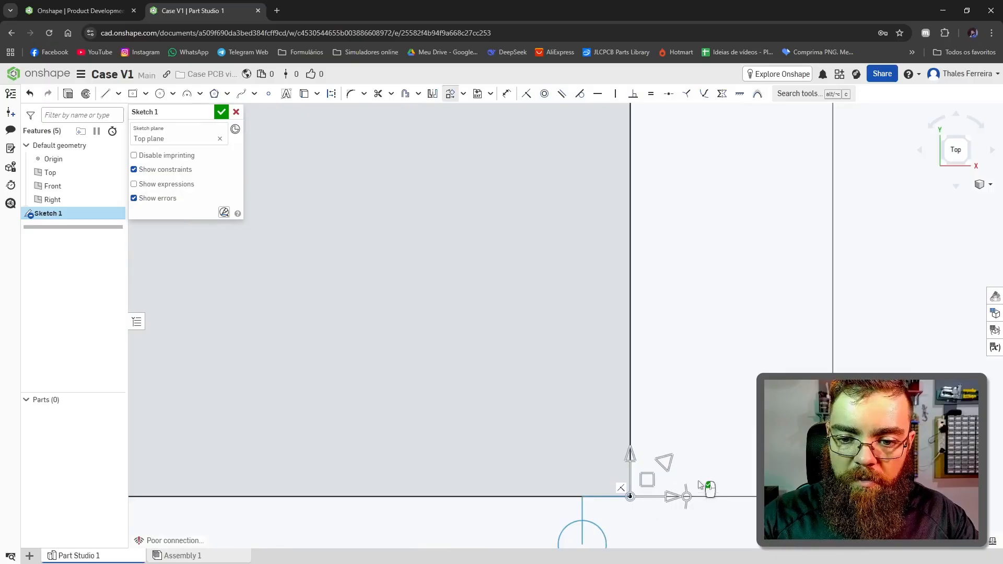
left_click_drag(688, 497, 636, 547)
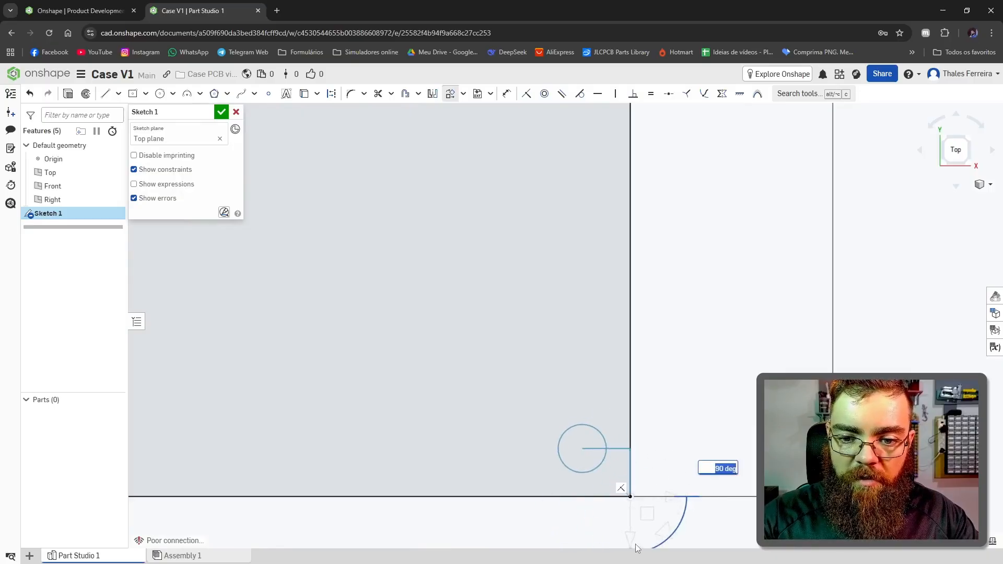
scroll(673, 274, "up", 2)
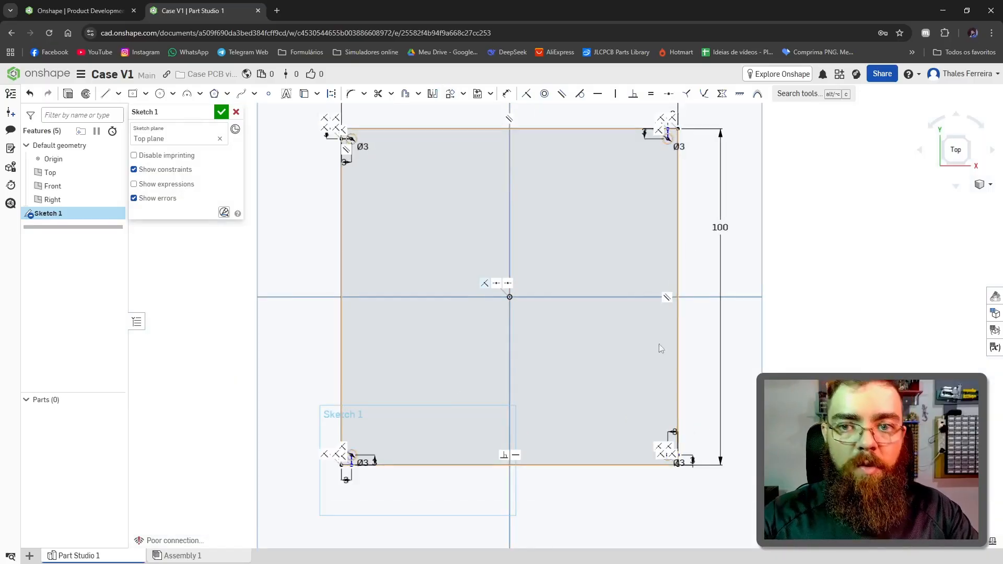
Step: Finish the sketch and rename it Placa
left_click(221, 113)
right_click(44, 216)
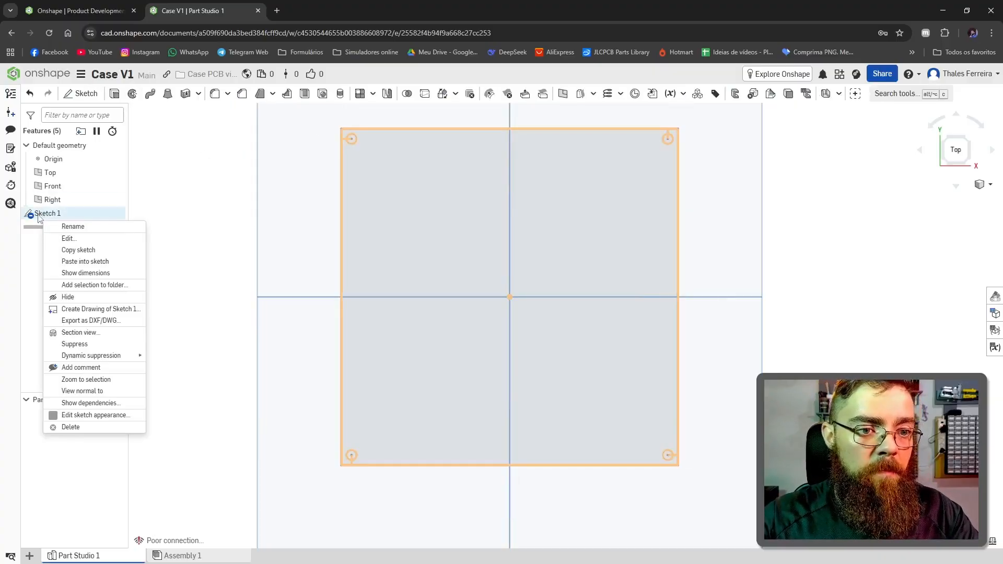
left_click(73, 227)
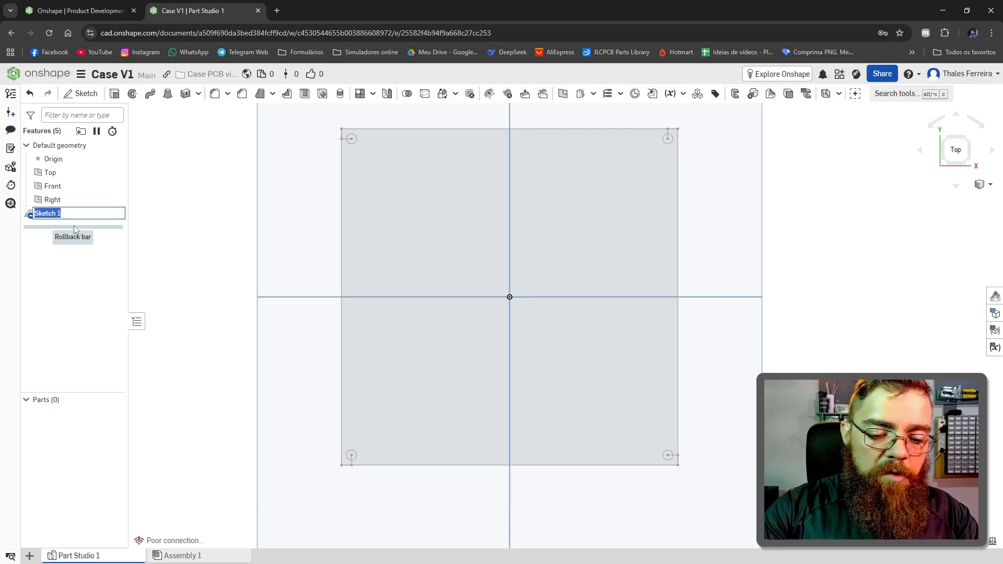
type("Placa")
key("Return")
Step: Start a sketch on the Top plane and draw a center-point rectangle about 121 by 114 mm around the board outline, centred on the origin
scroll(293, 201, "down", 5)
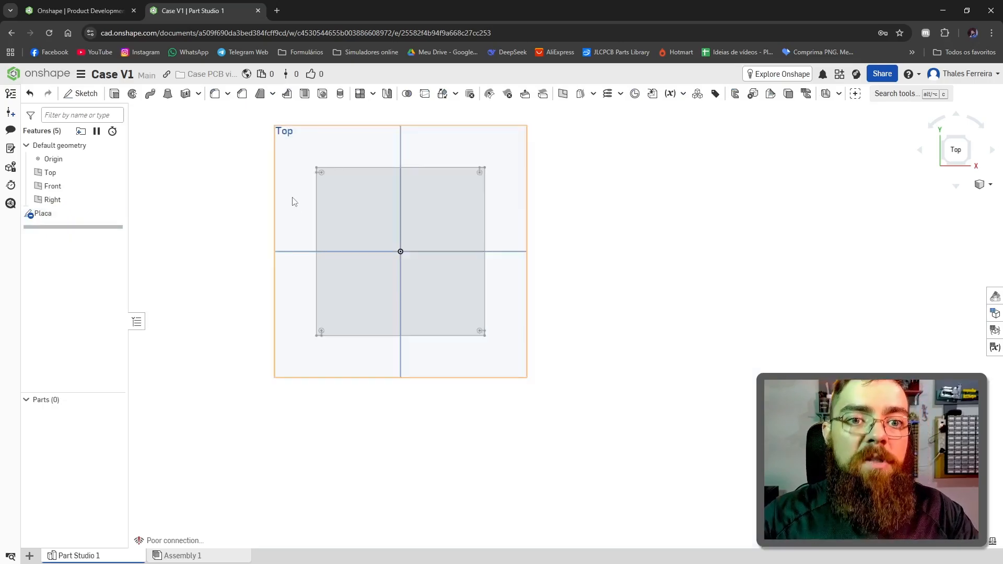
left_click(293, 202)
scroll(362, 197, "up", 2)
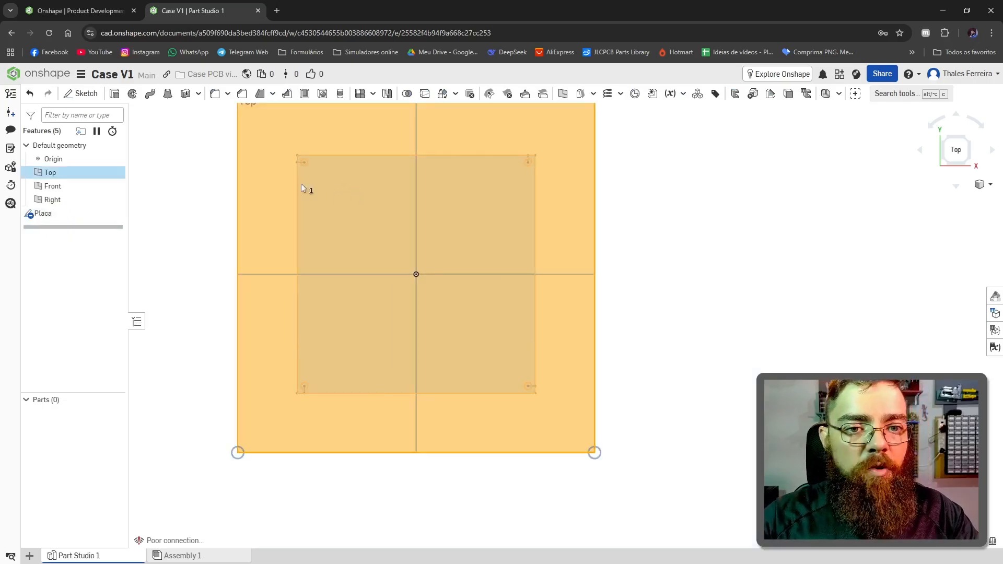
left_click(81, 95)
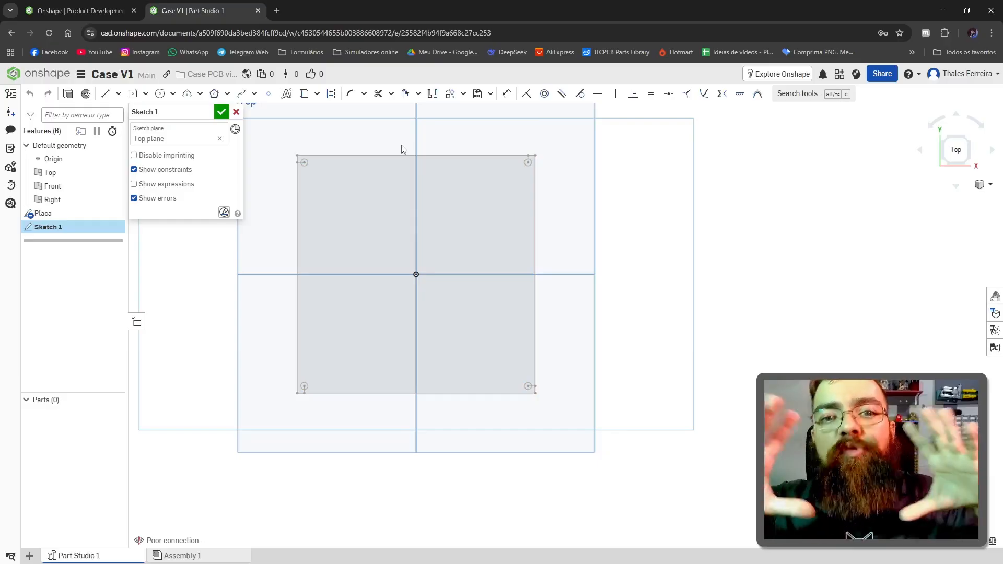
left_click(134, 94)
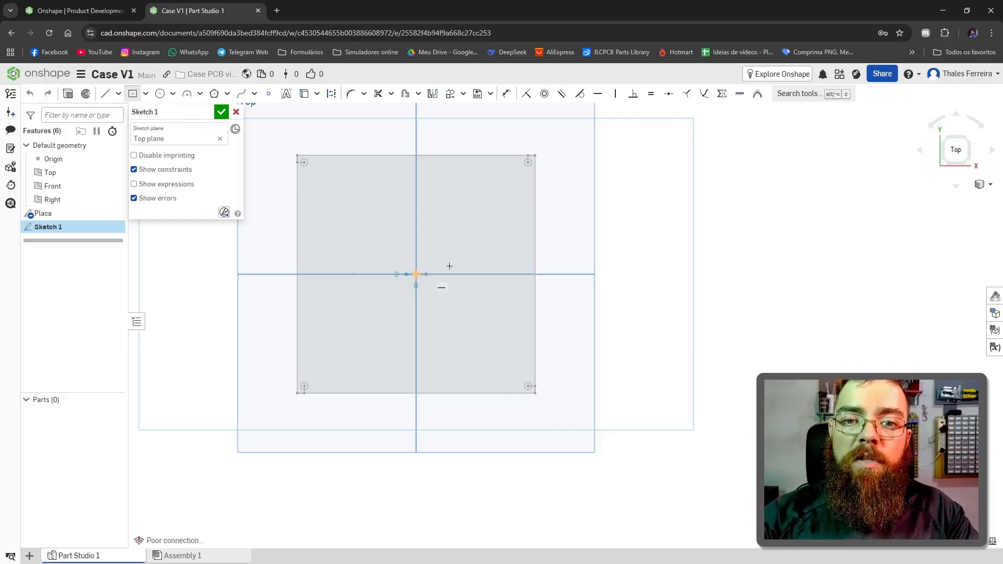
left_click(416, 274)
left_click(560, 139)
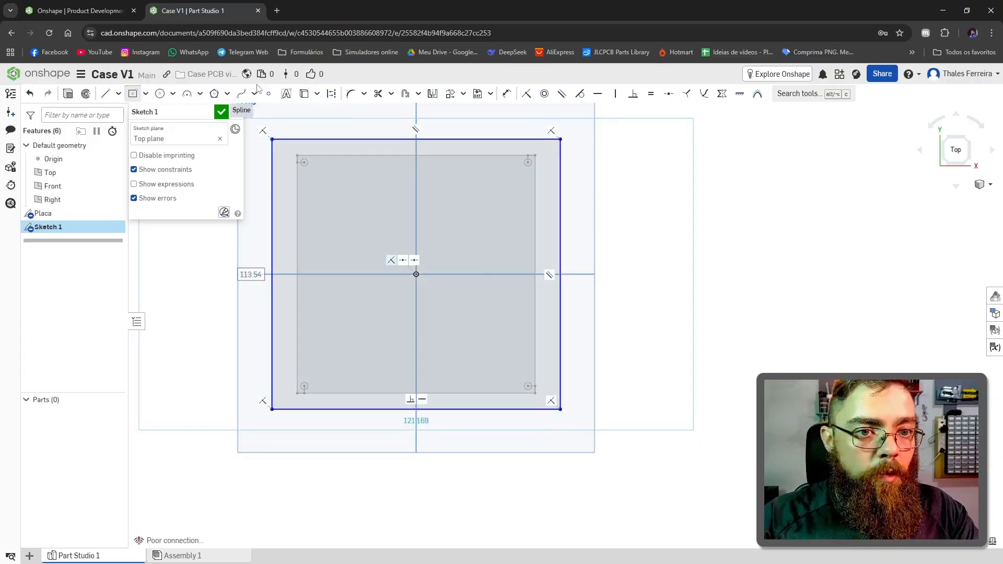
Step: Dimension the gap between the right edges of the board outline and the outer rectangle to 7 mm
left_click(508, 98)
scroll(580, 186, "up", 4)
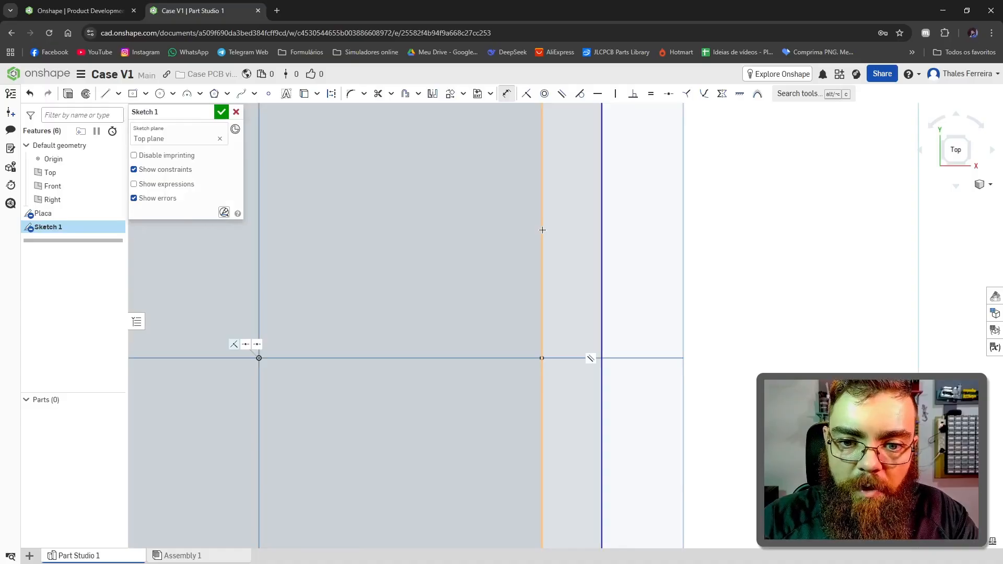
left_click(542, 230)
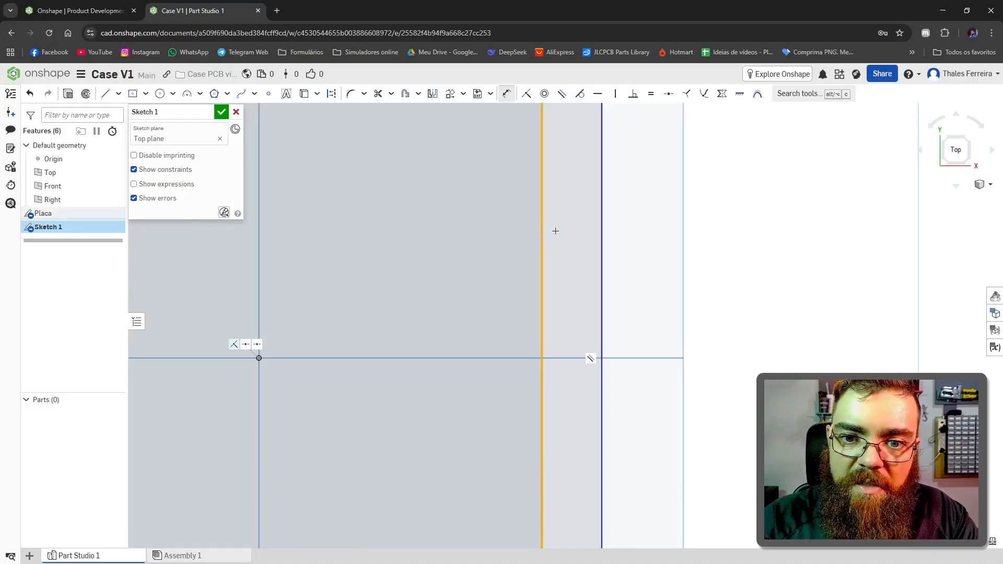
left_click(603, 235)
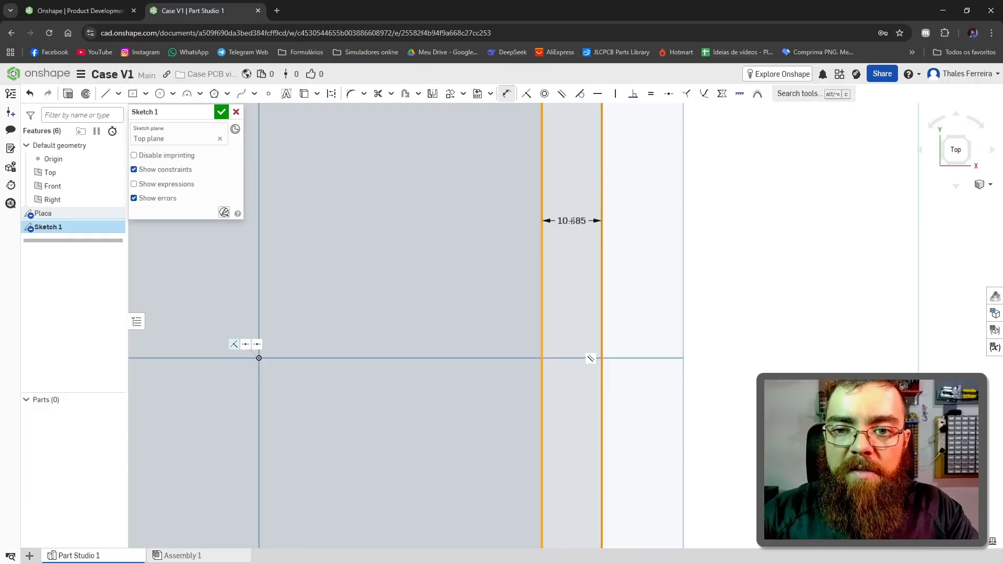
left_click(572, 221)
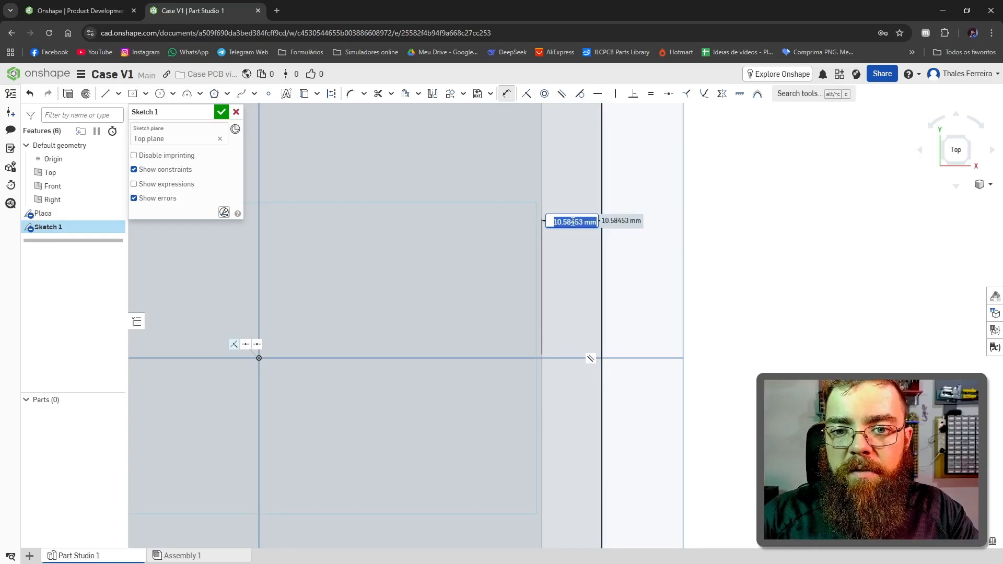
type("7")
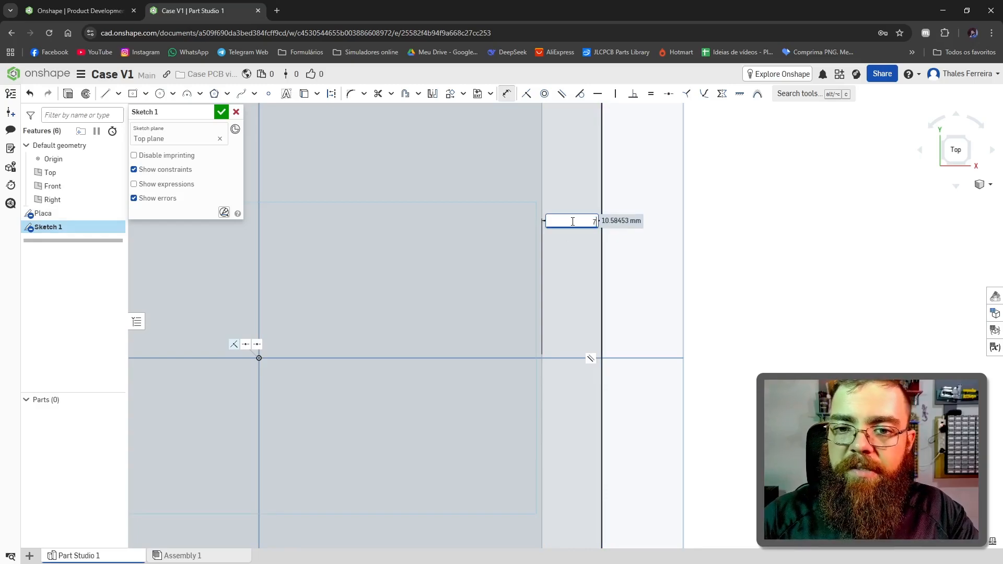
key("Return")
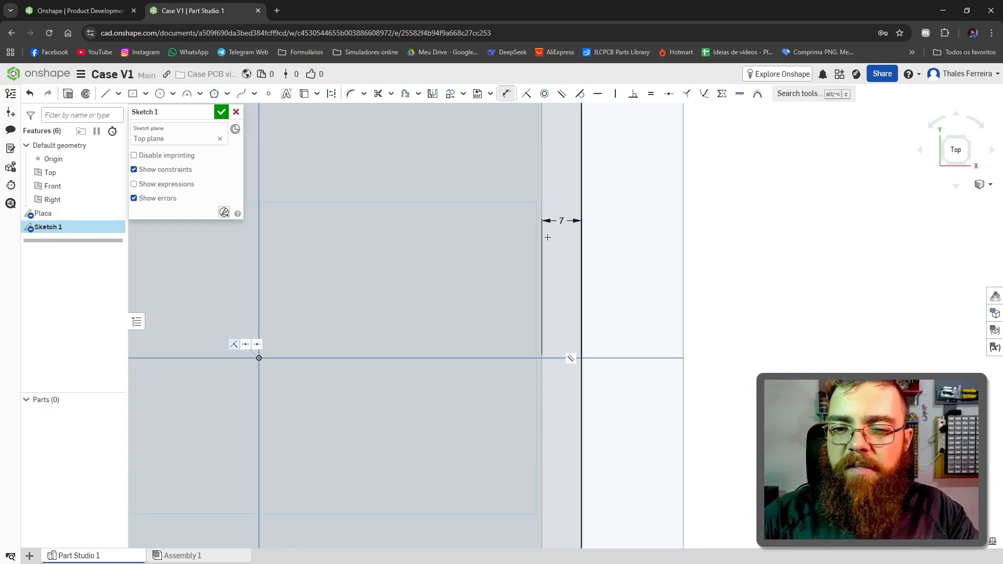
Step: Dimension the gap between the upper edges of the board outline and the outer rectangle to 2 mm
scroll(548, 237, "down", 5)
scroll(462, 169, "up", 4)
left_click(465, 208)
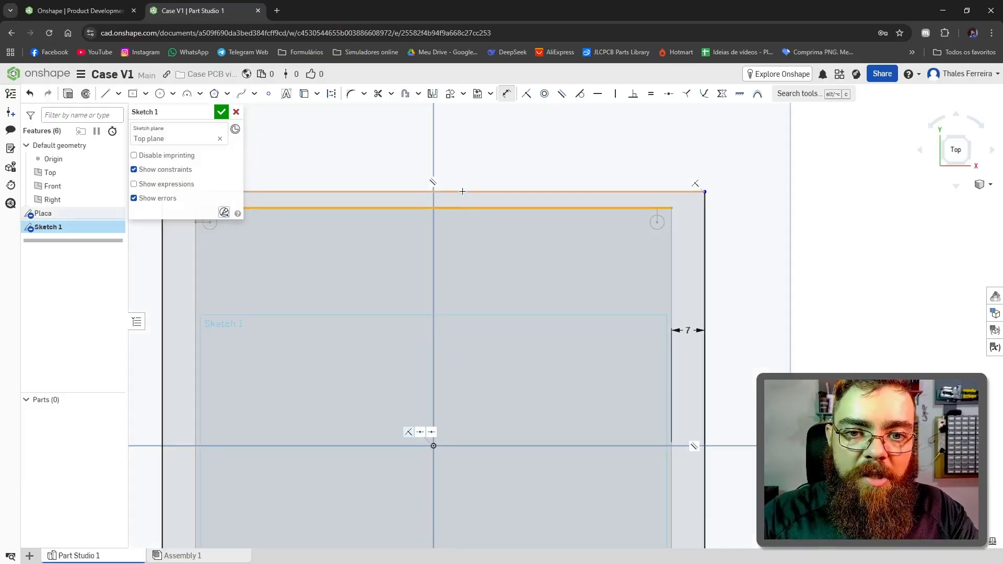
left_click(465, 192)
left_click(466, 202)
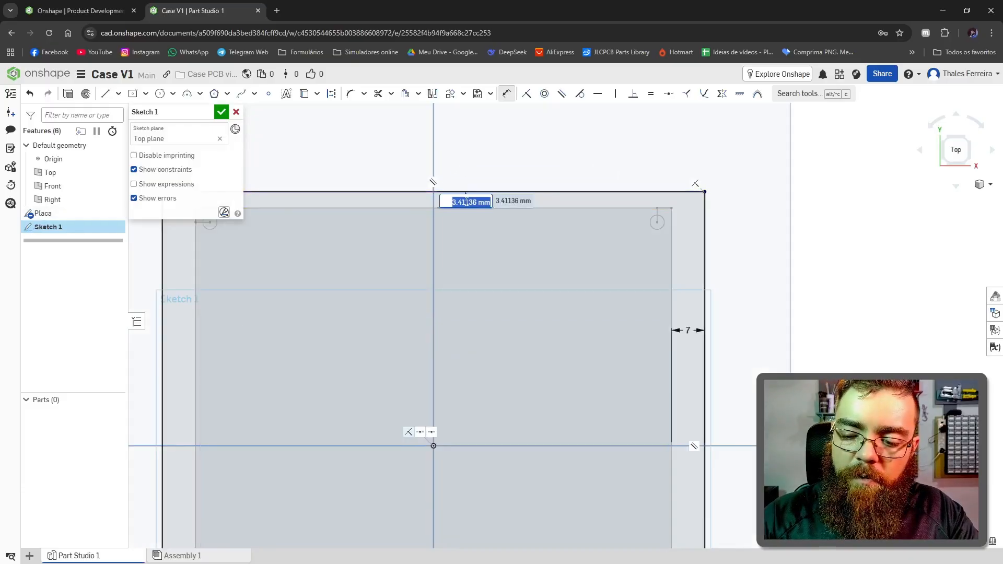
type("2")
key("Return")
Step: Finish the outer rectangle sketch and rename it Limite case
scroll(548, 234, "down", 2)
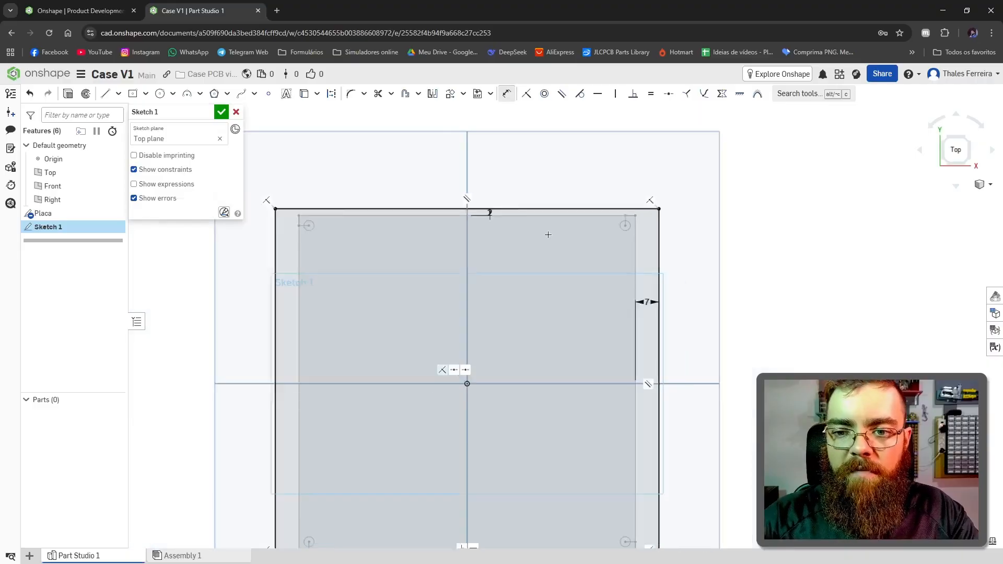
scroll(548, 234, "down", 2)
scroll(493, 368, "up", 2)
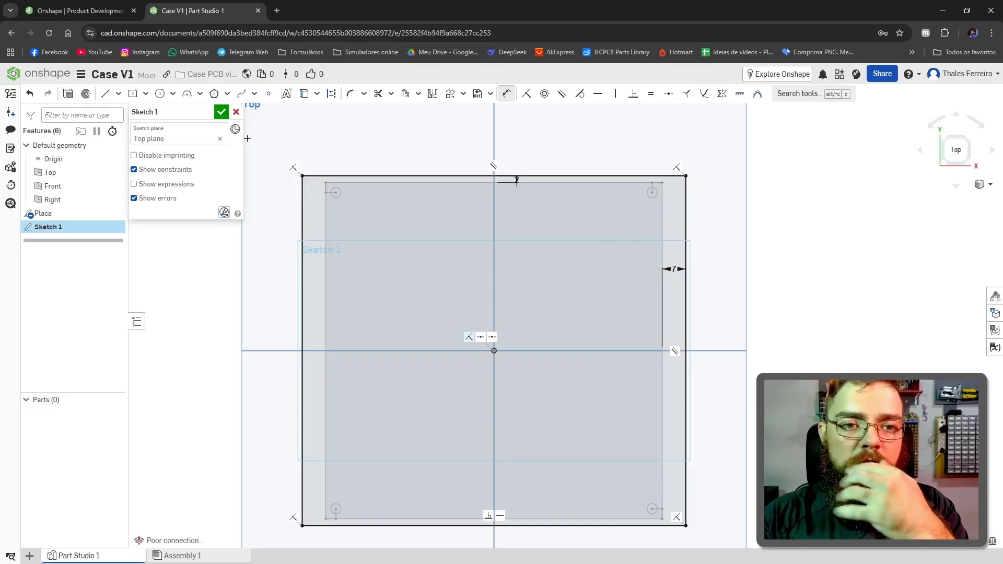
left_click(221, 112)
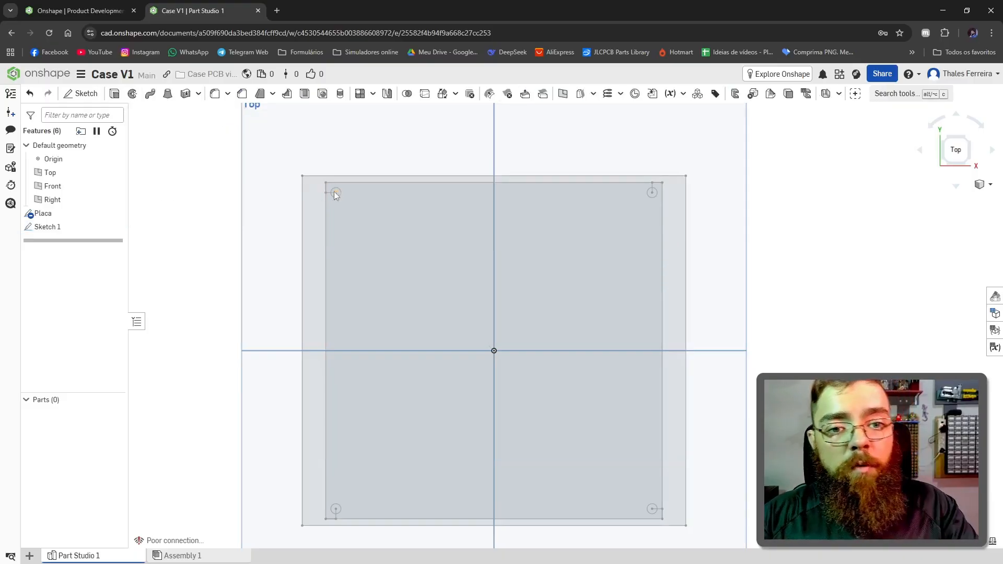
right_click(48, 228)
left_click(97, 240)
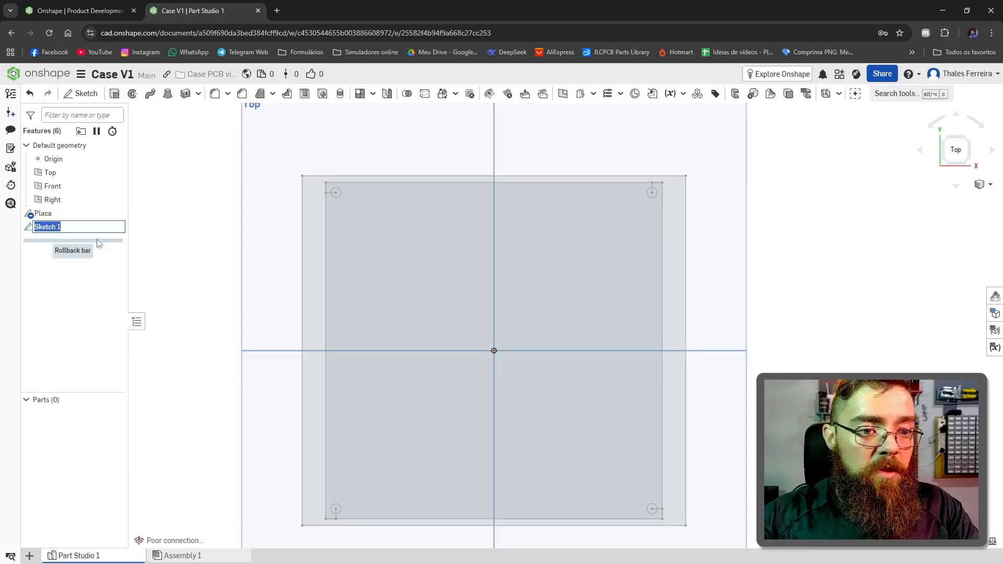
type("Limite")
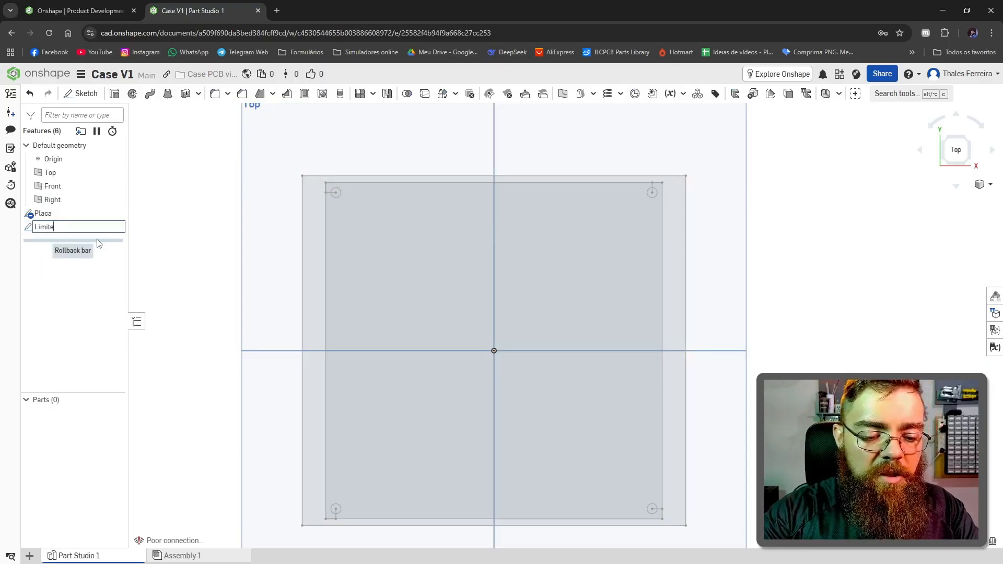
type(" case")
key("Return")
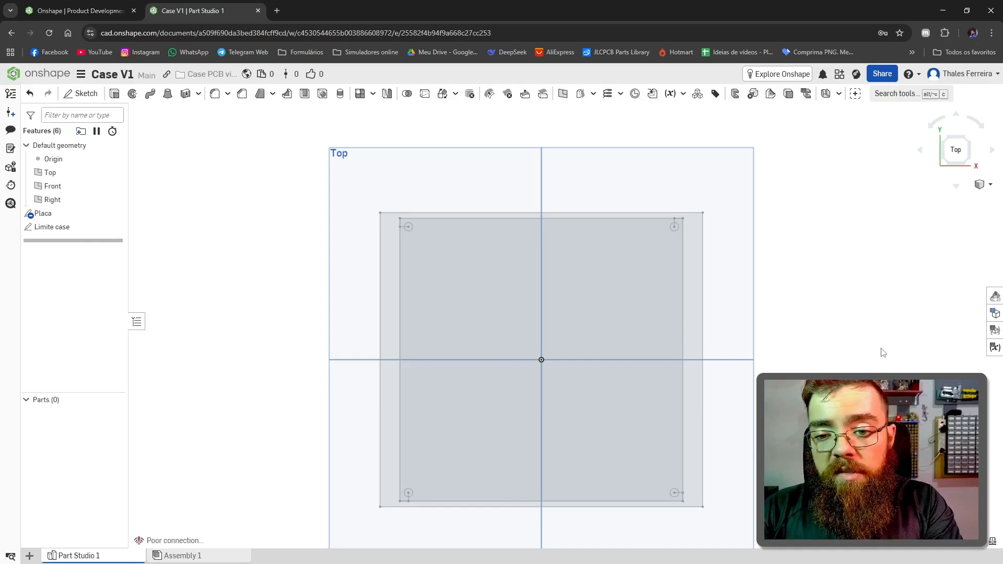
Step: Start a sketch on the Top plane and draw a 114 by 104 mm center-point rectangle from the origin to the outer limit's corner
scroll(880, 349, "down", 5)
scroll(863, 370, "up", 7)
scroll(863, 370, "down", 2)
scroll(863, 370, "up", 2)
scroll(863, 370, "down", 1)
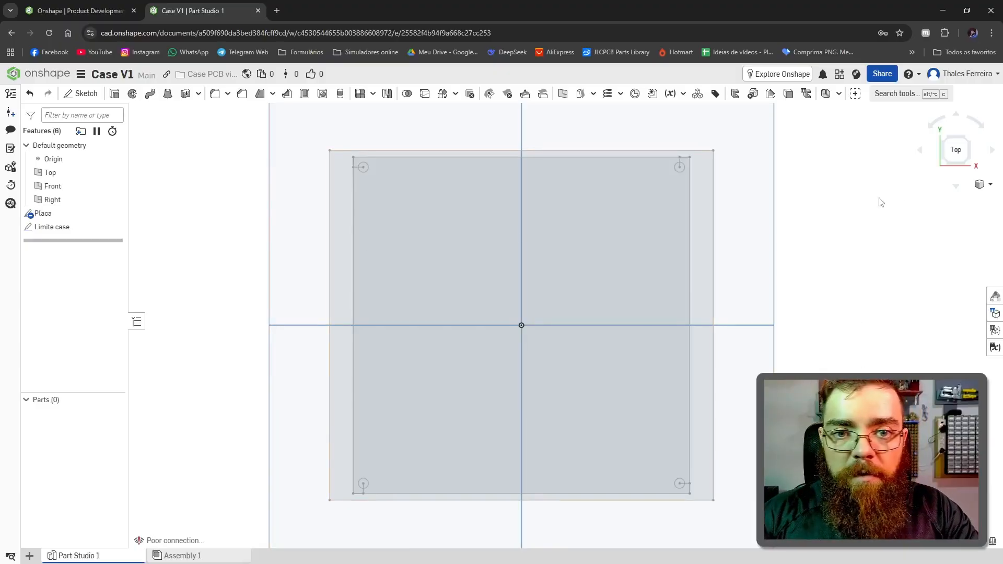
scroll(318, 215, "down", 3)
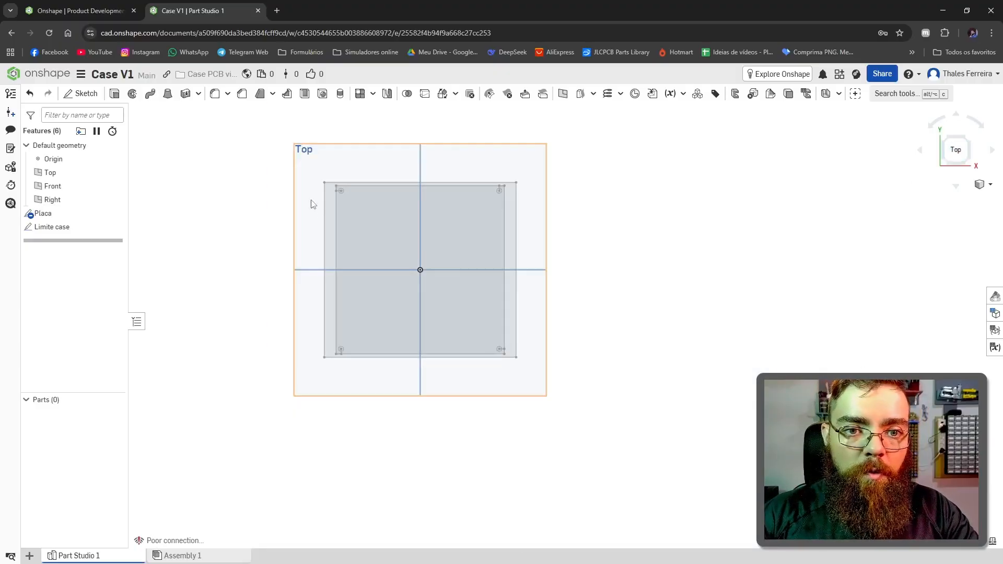
left_click(309, 193)
left_click(81, 93)
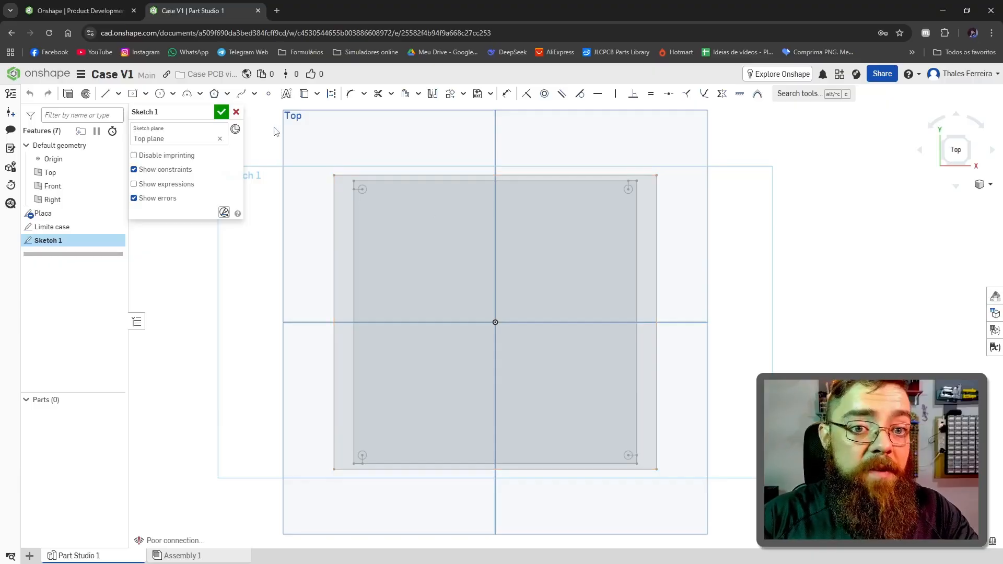
left_click(136, 96)
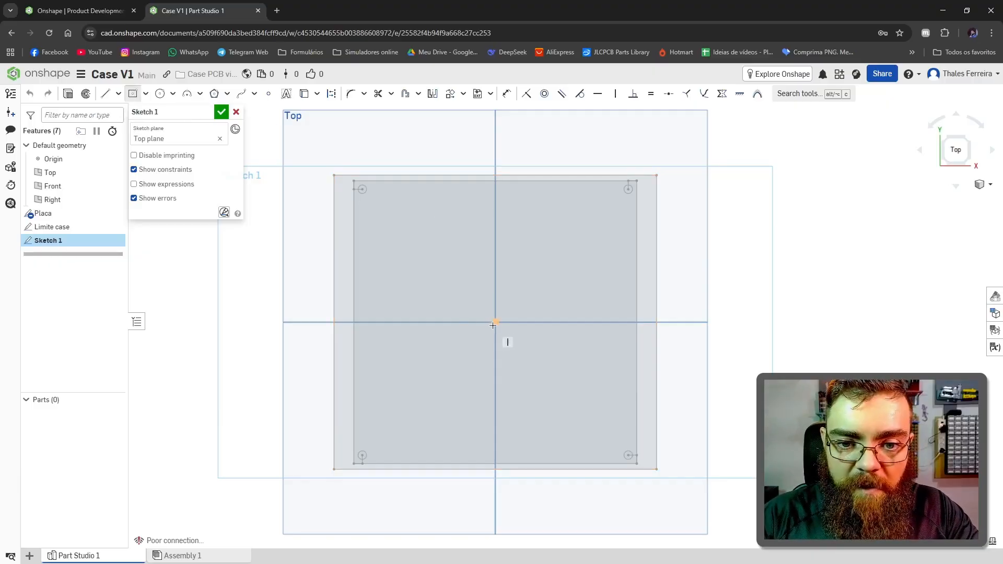
left_click(495, 323)
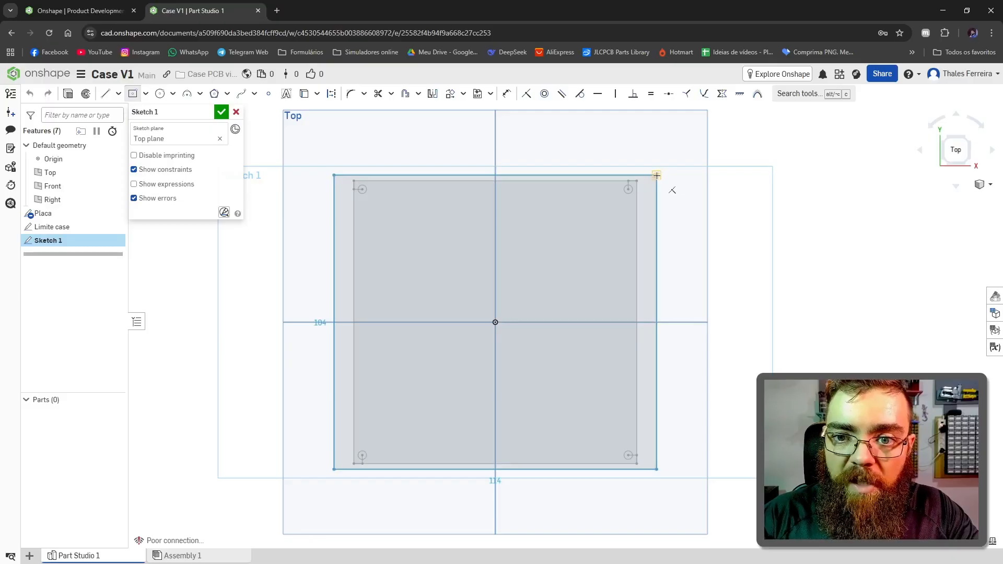
left_click(657, 175)
scroll(653, 188, "up", 5)
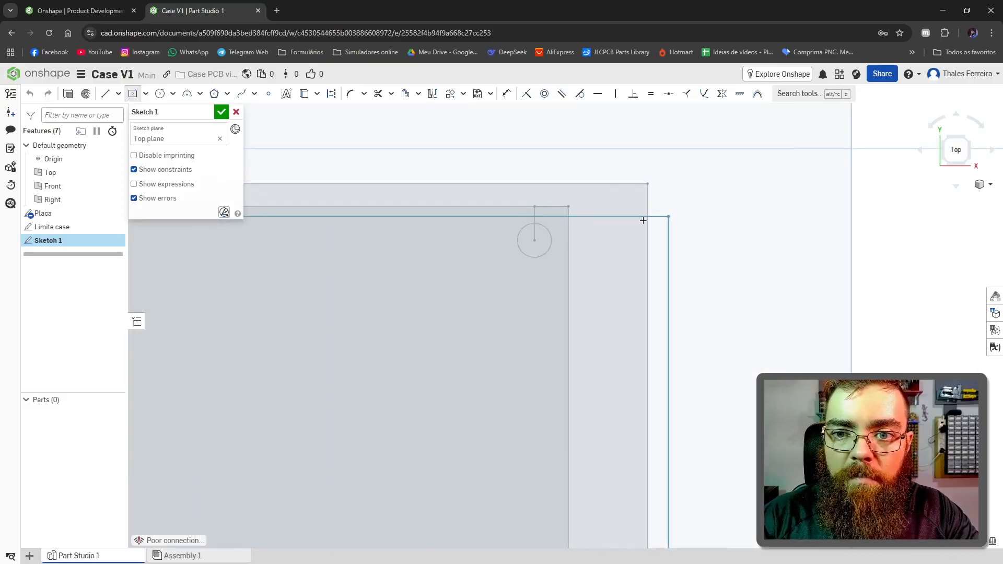
left_click(647, 184)
scroll(647, 203, "down", 4)
scroll(648, 203, "up", 6)
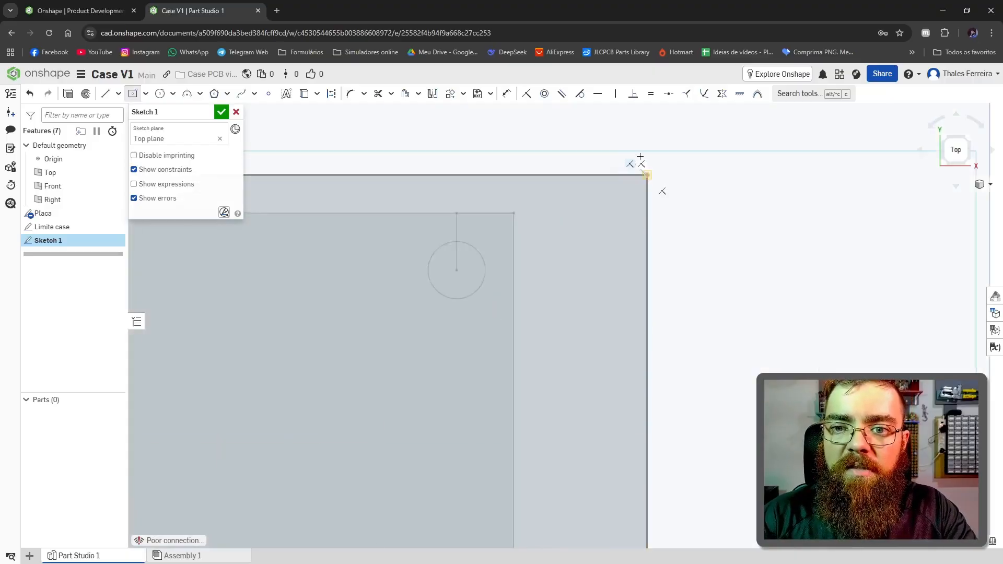
scroll(645, 172, "up", 4)
scroll(750, 140, "down", 9)
key("d")
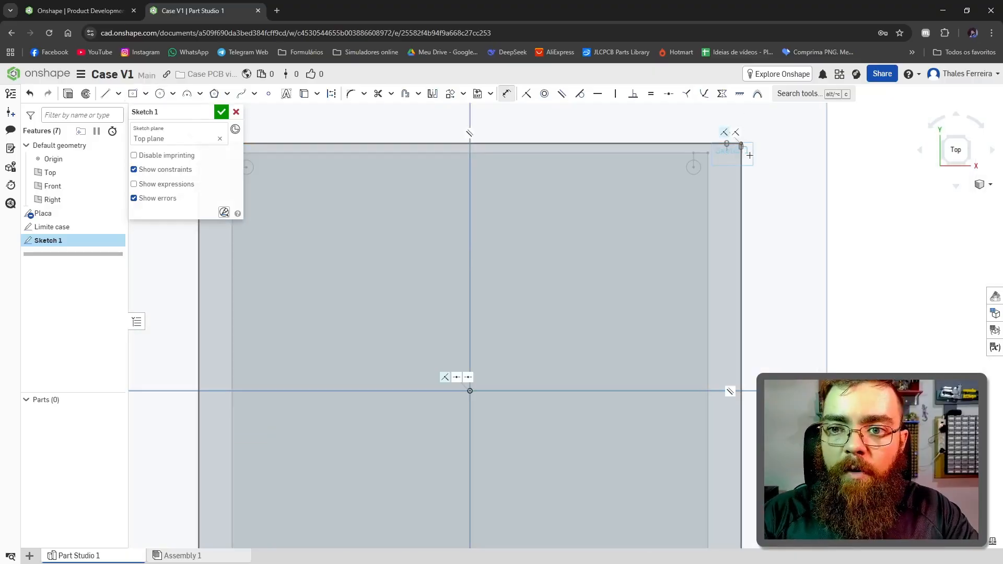
scroll(739, 143, "down", 3)
scroll(764, 193, "up", 1)
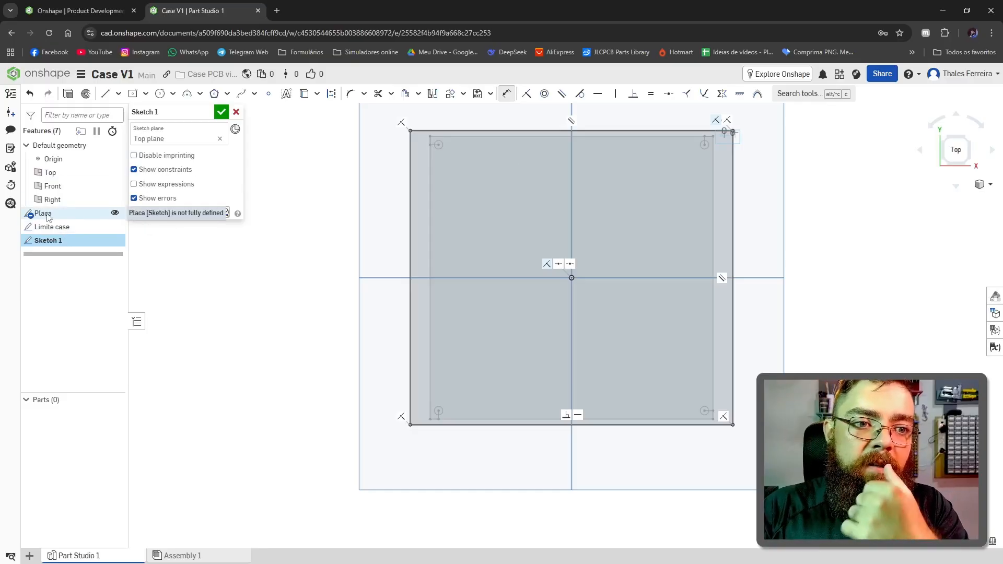
key("f")
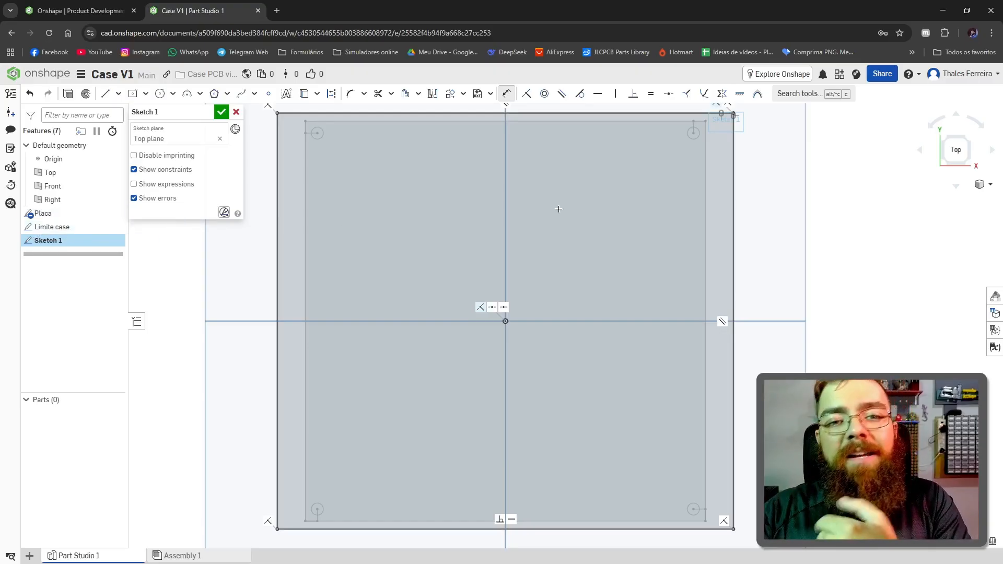
scroll(583, 202, "down", 2)
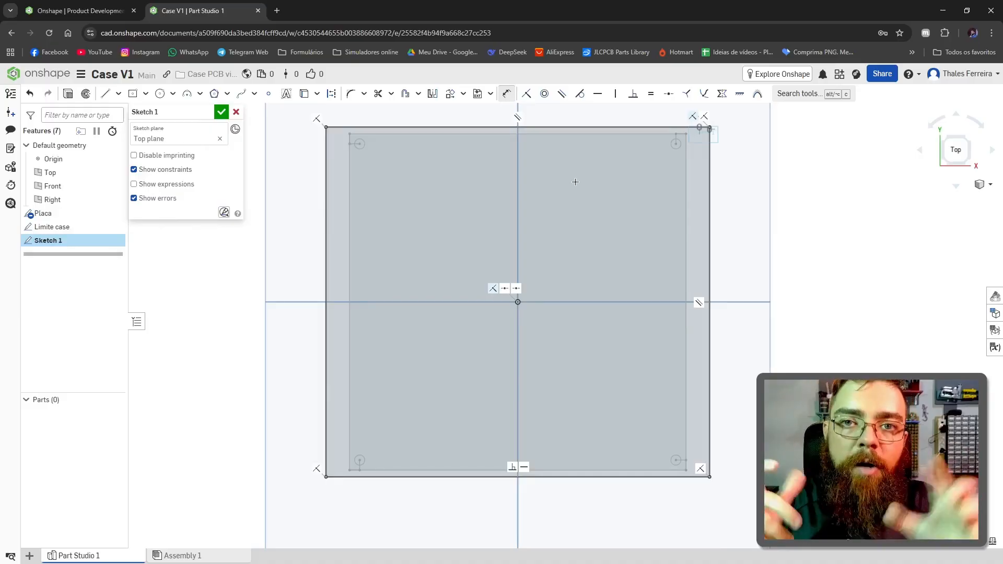
Step: Draw four center-point circles about 2.2 to 3.3 mm in diameter, each centred on one of the board's corner holes
scroll(355, 142, "up", 10)
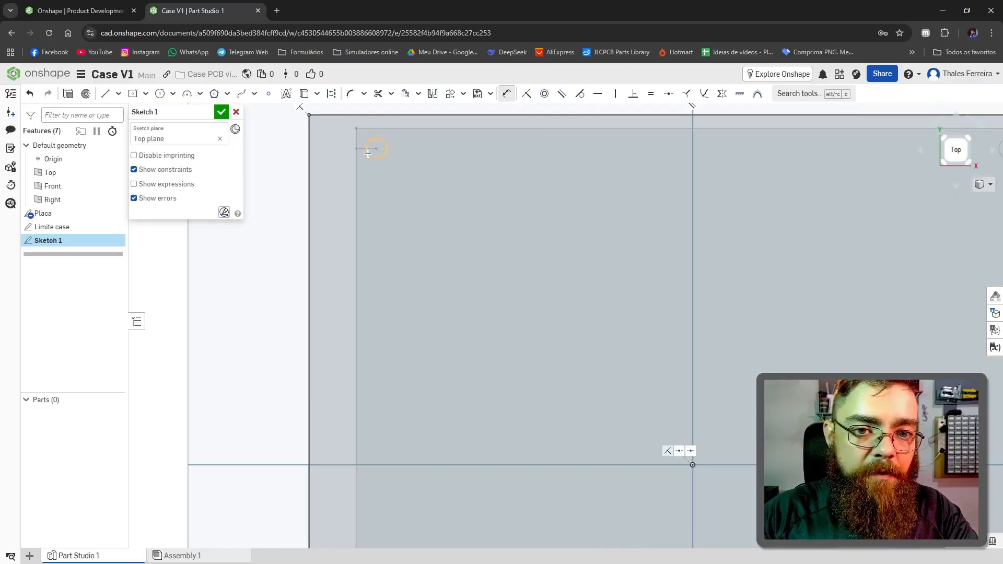
left_click(160, 93)
scroll(377, 151, "up", 5)
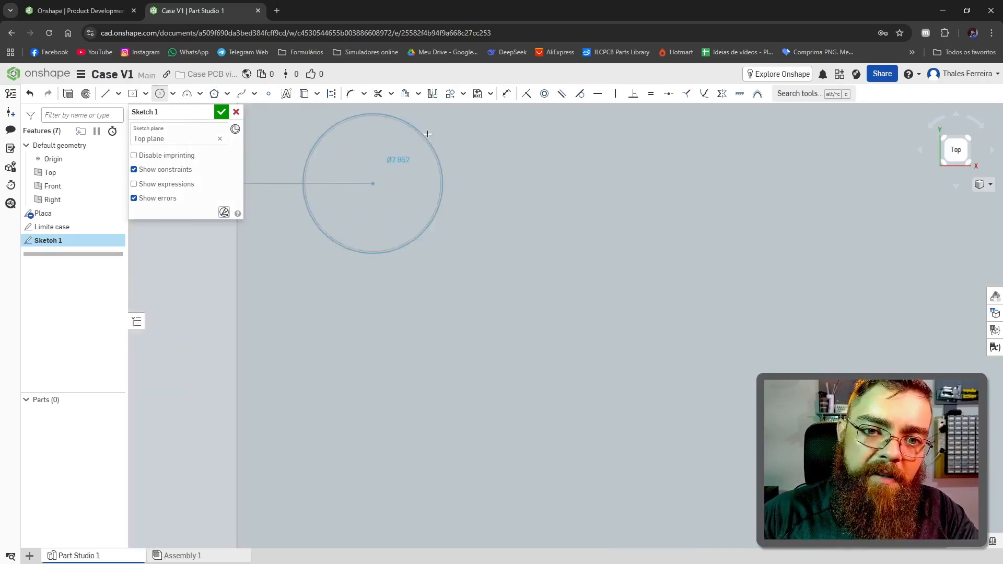
left_click(351, 170)
left_click(309, 180)
scroll(496, 185, "down", 13)
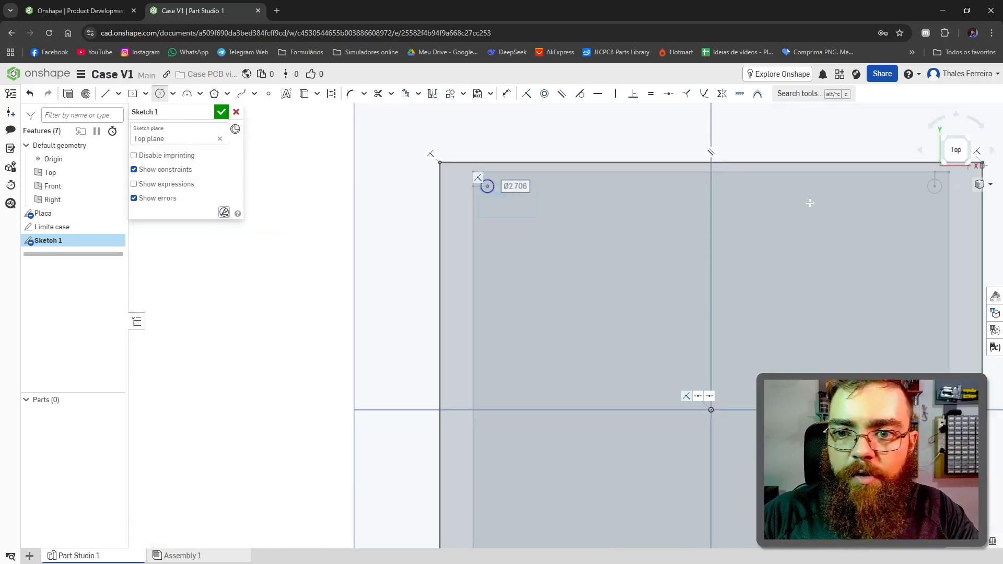
scroll(808, 201, "up", 1)
scroll(551, 349, "down", 5)
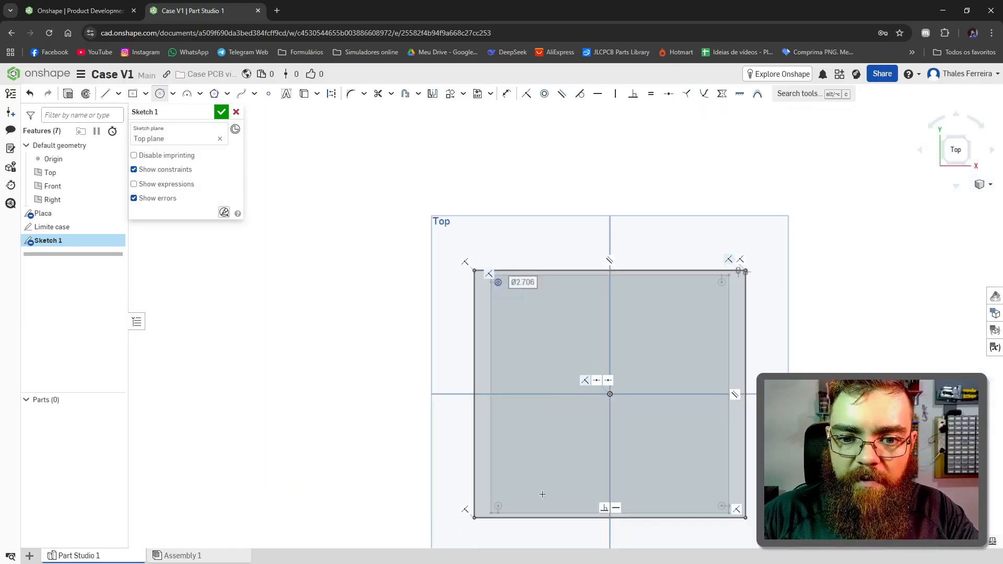
scroll(518, 414, "up", 3)
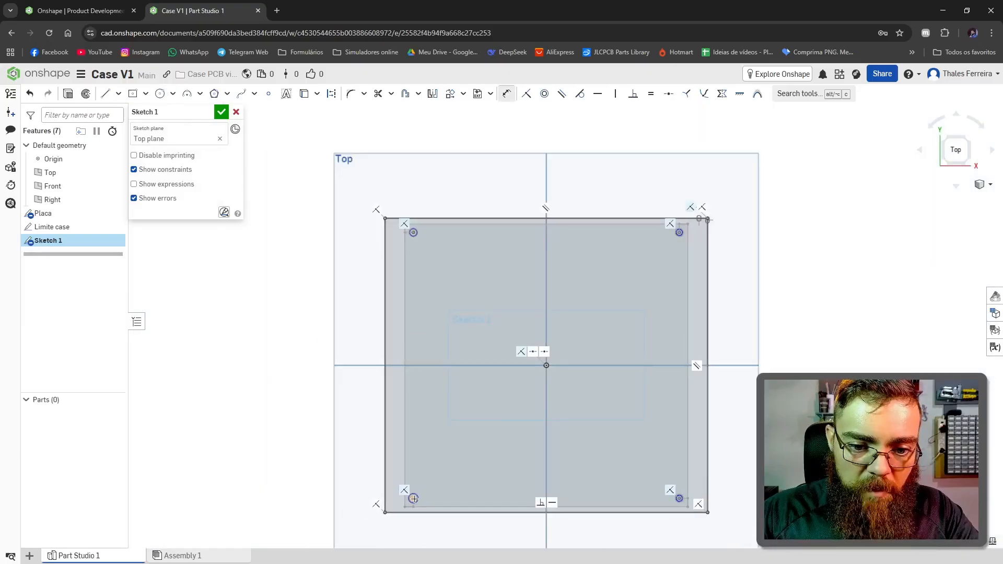
Step: Dimension the lower-left corner circle's diameter to 3 mm
scroll(413, 503, "up", 15)
left_click(516, 392)
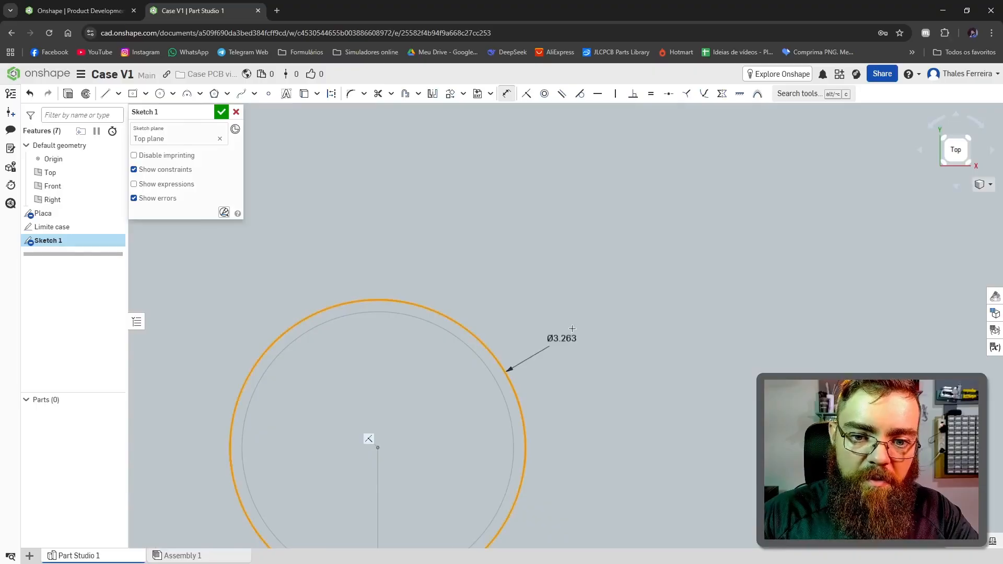
left_click(574, 329)
type("3.26294")
key("Return")
scroll(578, 344, "down", 10)
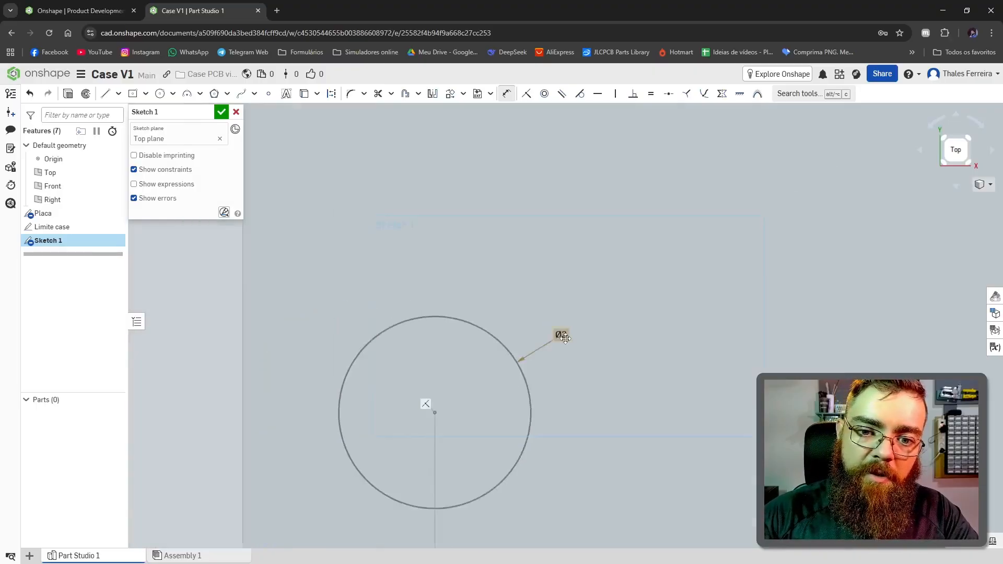
Step: Dimension the lower-right corner circle's diameter to 3 mm
scroll(688, 375, "up", 10)
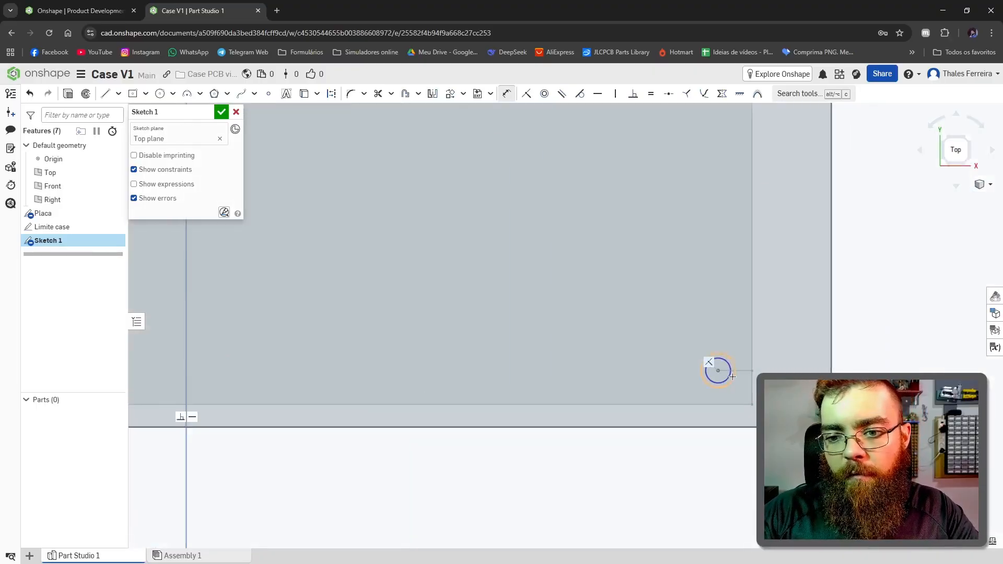
left_click(737, 326)
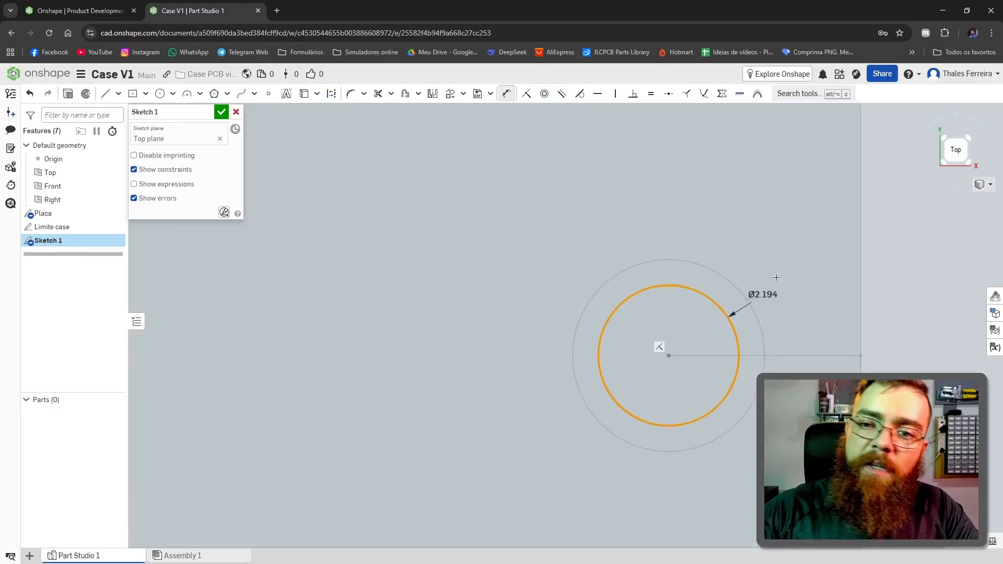
left_click(788, 264)
type("3")
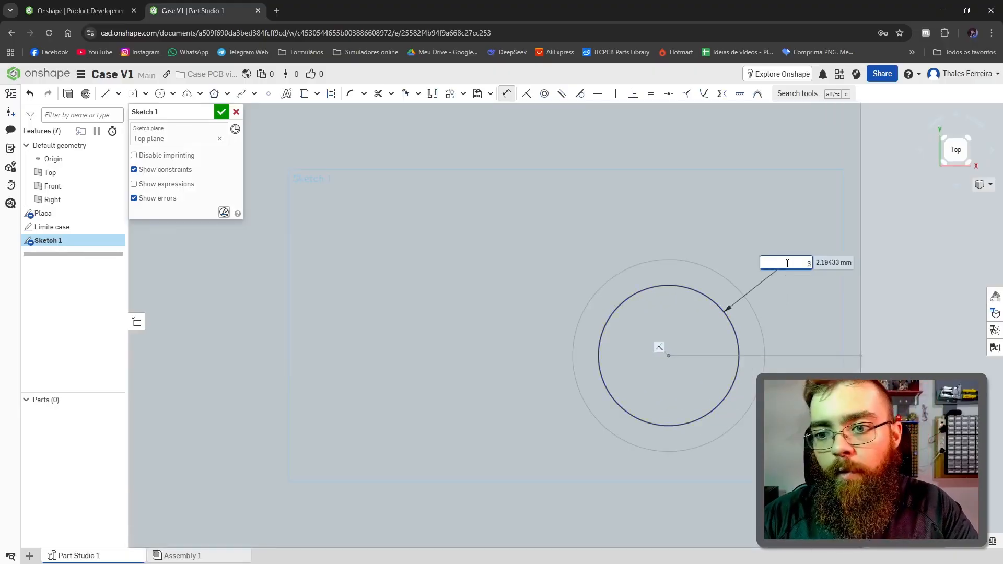
key("Return")
Step: Dimension the upper-left corner circle's diameter to 3 mm
scroll(716, 284, "down", 10)
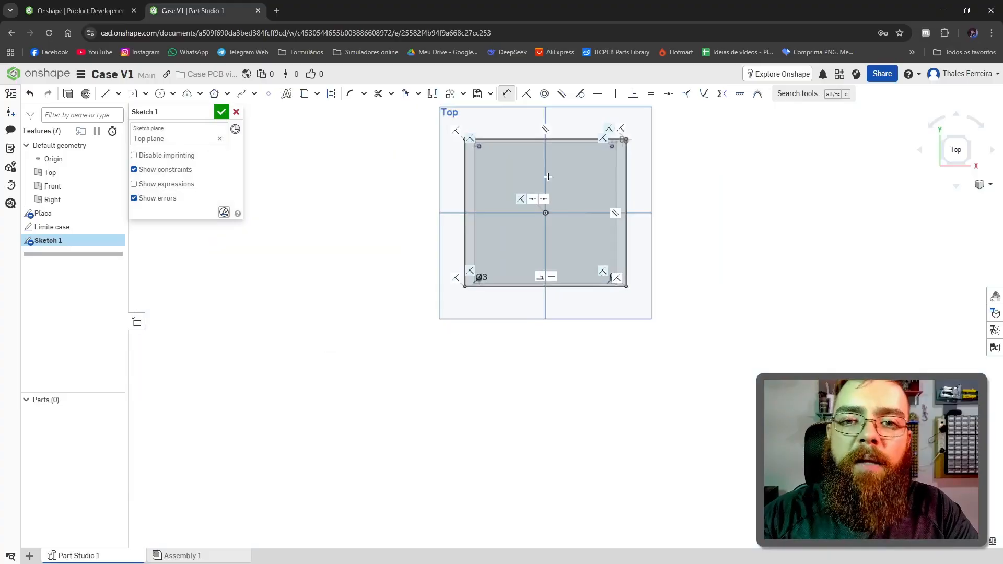
scroll(479, 277, "up", 15)
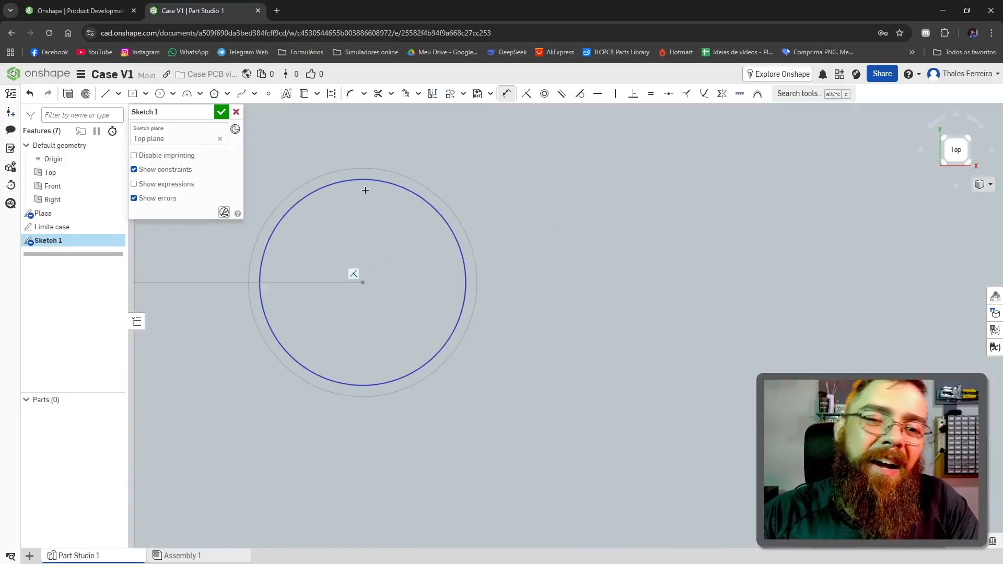
left_click(385, 182)
left_click(535, 189)
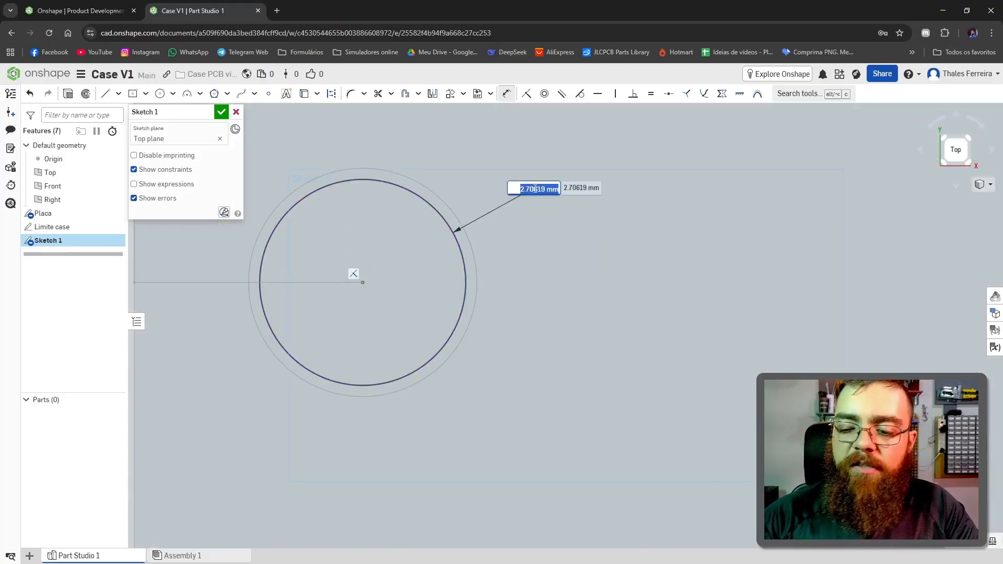
type("3")
key("Return")
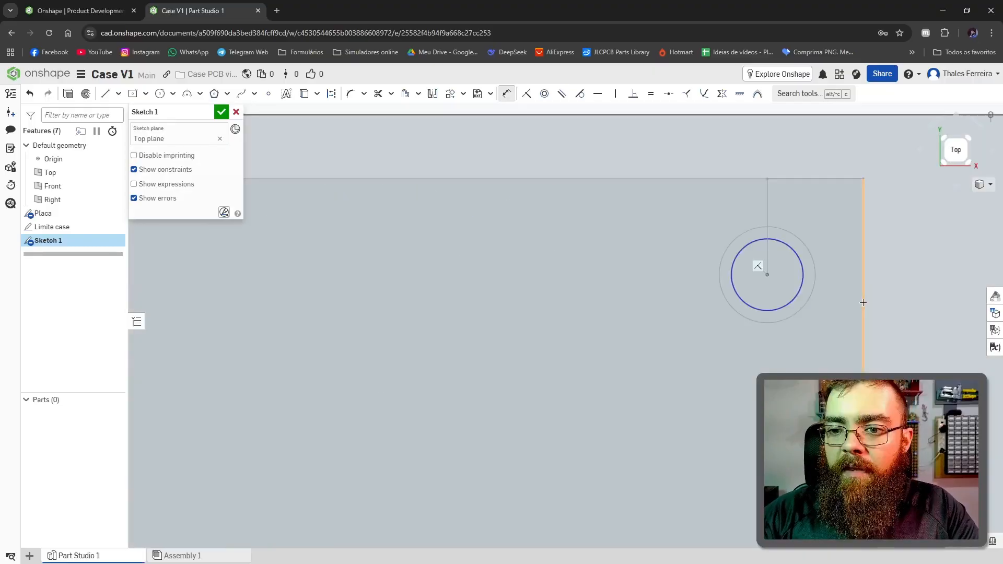
Step: Dimension the upper-right corner circle's diameter to 3 mm
scroll(798, 268, "up", 5)
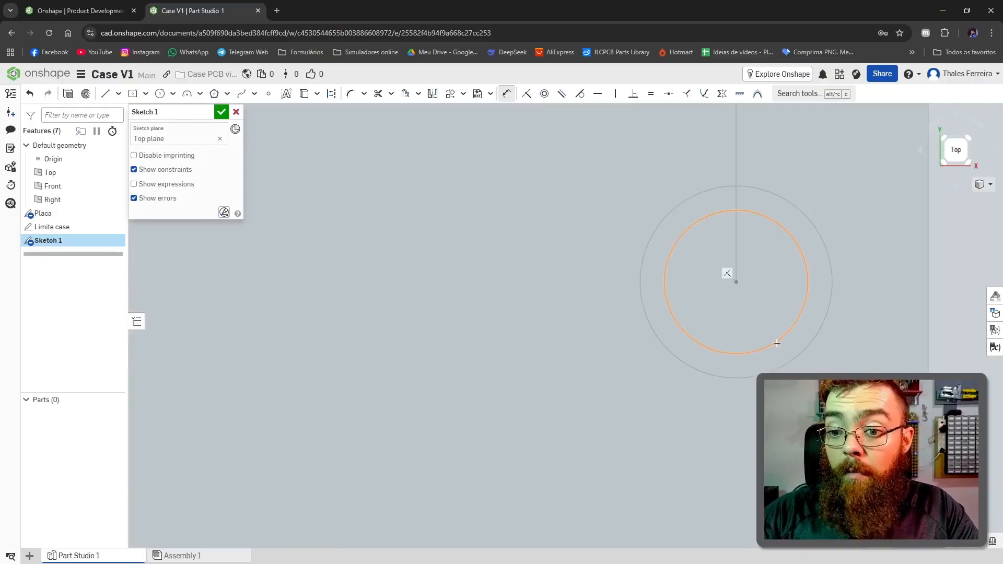
left_click(772, 345)
left_click(566, 371)
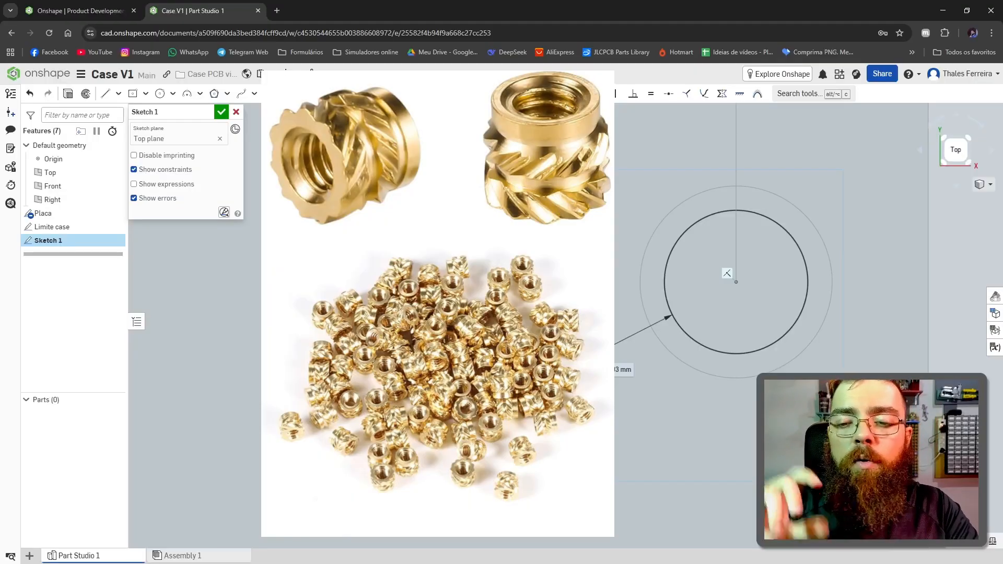
key("Return")
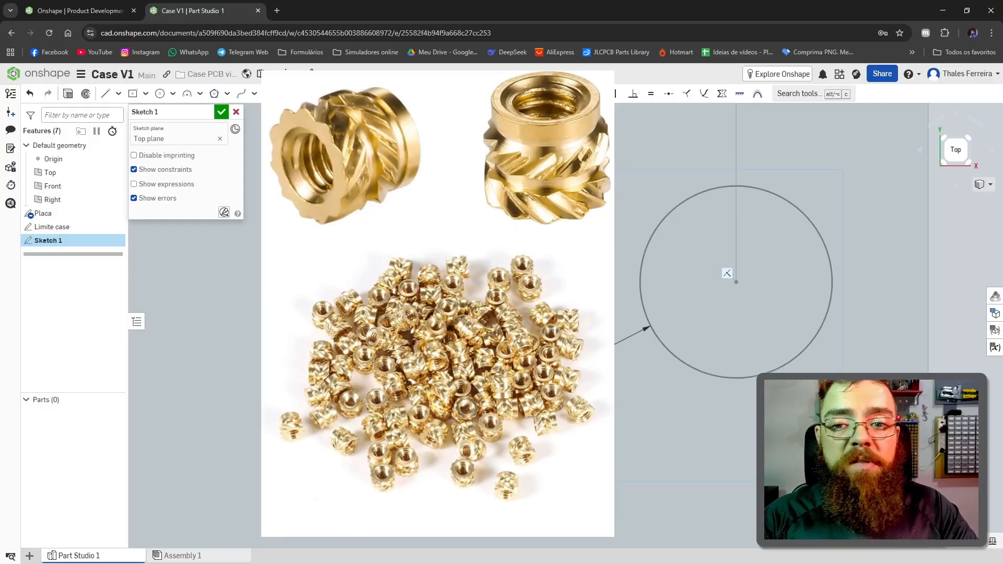
scroll(603, 329, "down", 1)
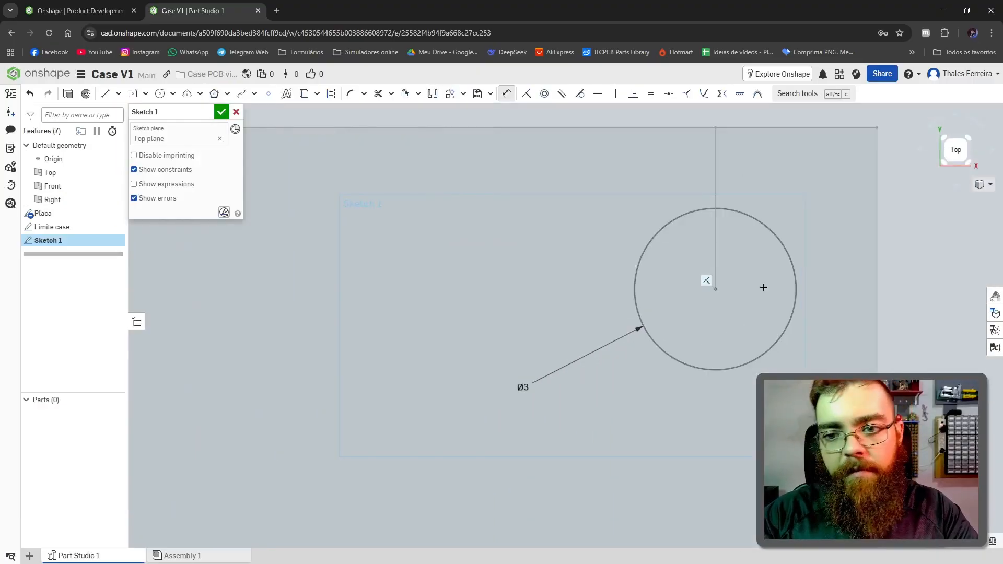
Step: Examine the corner circles against the board and outer case outlines in the base sketch
scroll(627, 345, "down", 3)
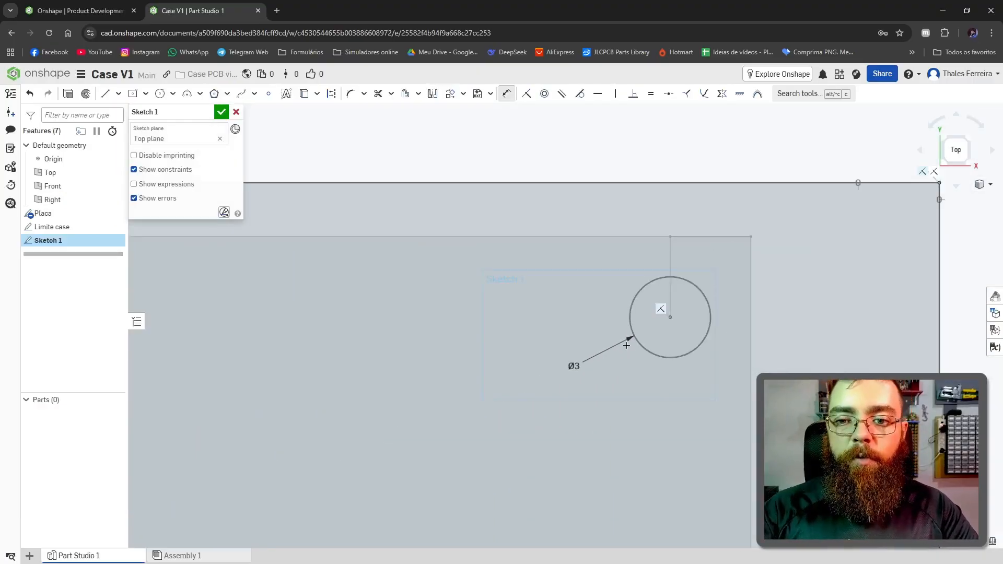
scroll(632, 337, "up", 3)
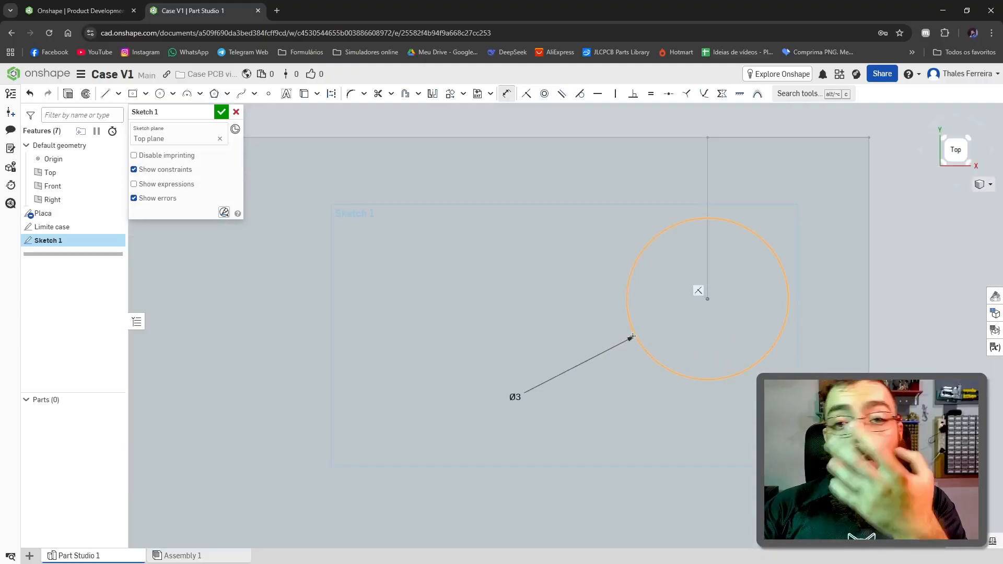
scroll(632, 336, "down", 2)
scroll(631, 331, "up", 3)
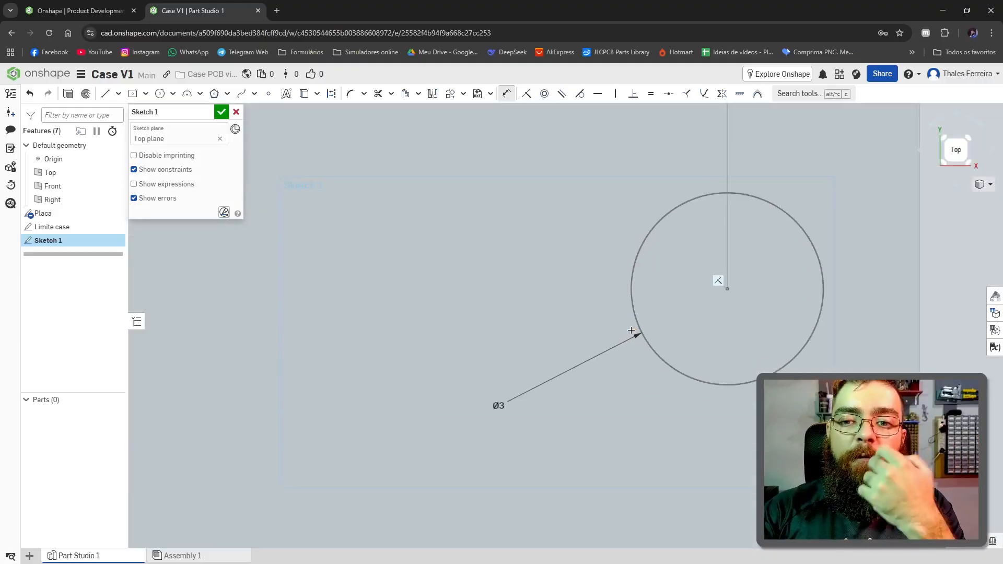
scroll(674, 296, "down", 3)
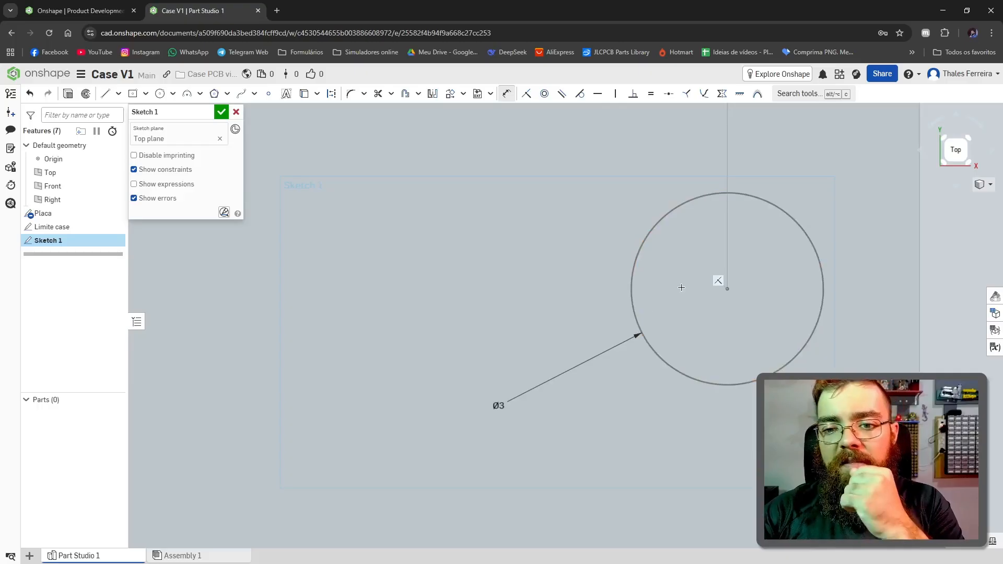
scroll(679, 295, "up", 3)
scroll(735, 306, "down", 3)
scroll(735, 307, "down", 3)
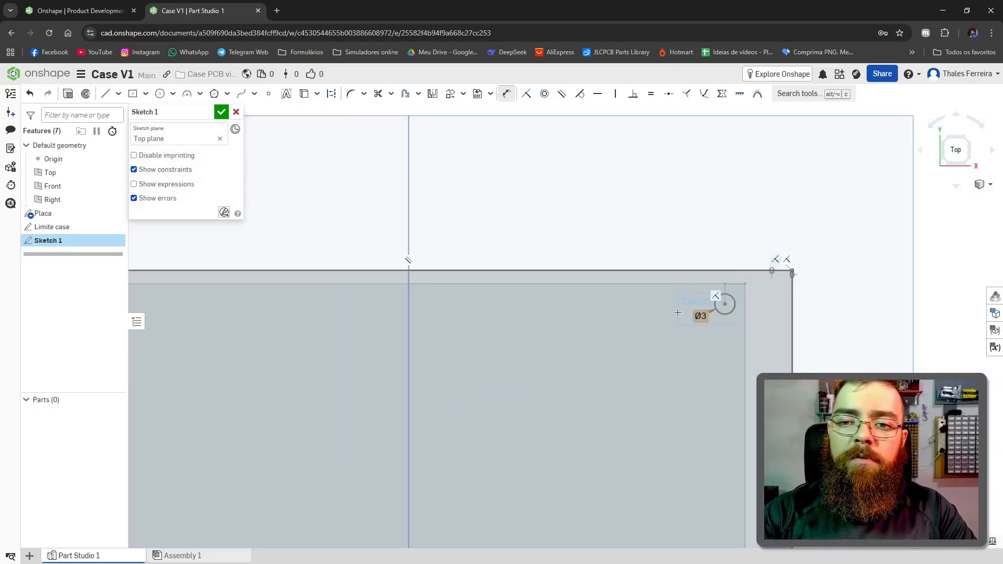
scroll(716, 311, "up", 4)
scroll(718, 303, "down", 2)
scroll(730, 334, "up", 5)
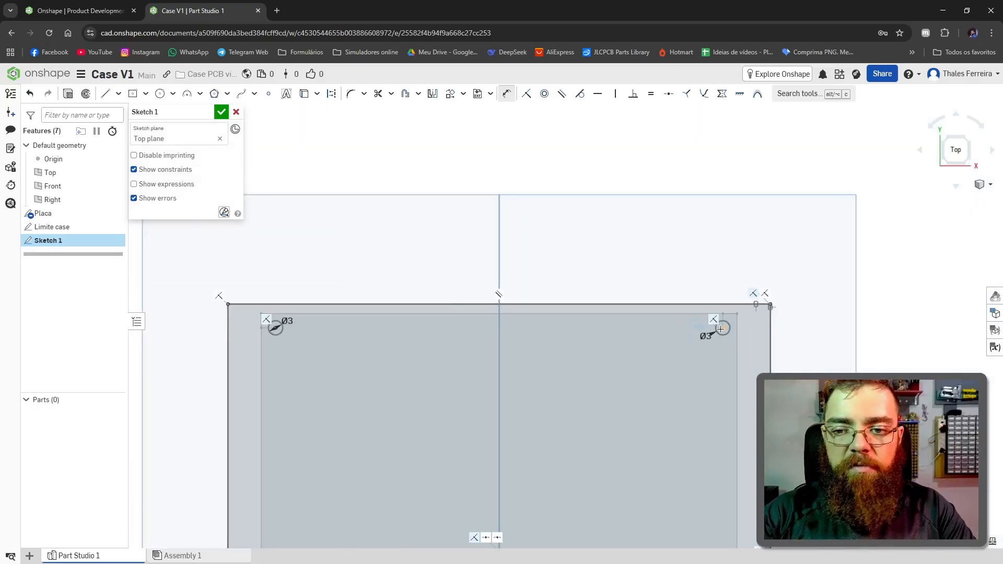
scroll(729, 329, "down", 4)
scroll(690, 350, "down", 6)
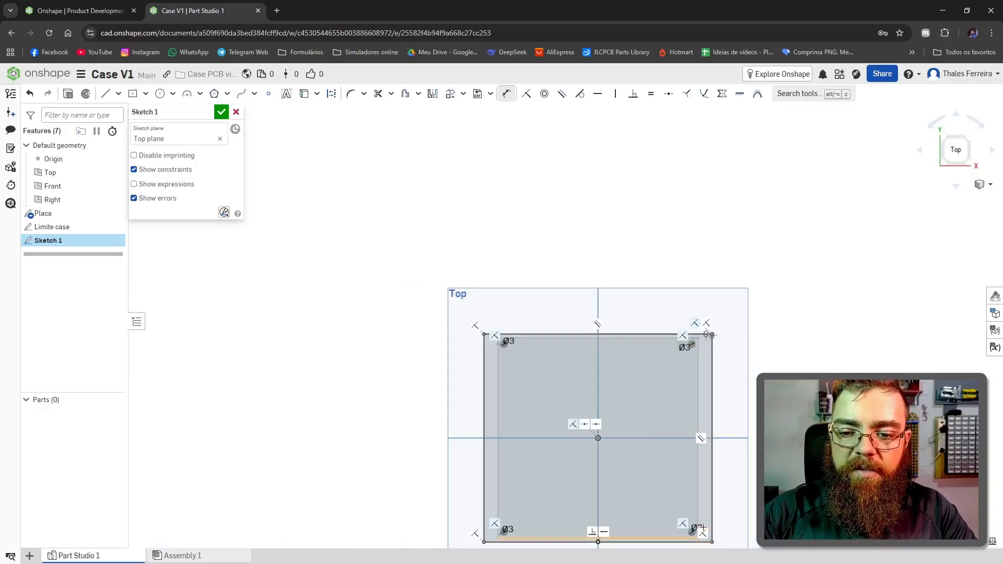
scroll(690, 324, "up", 6)
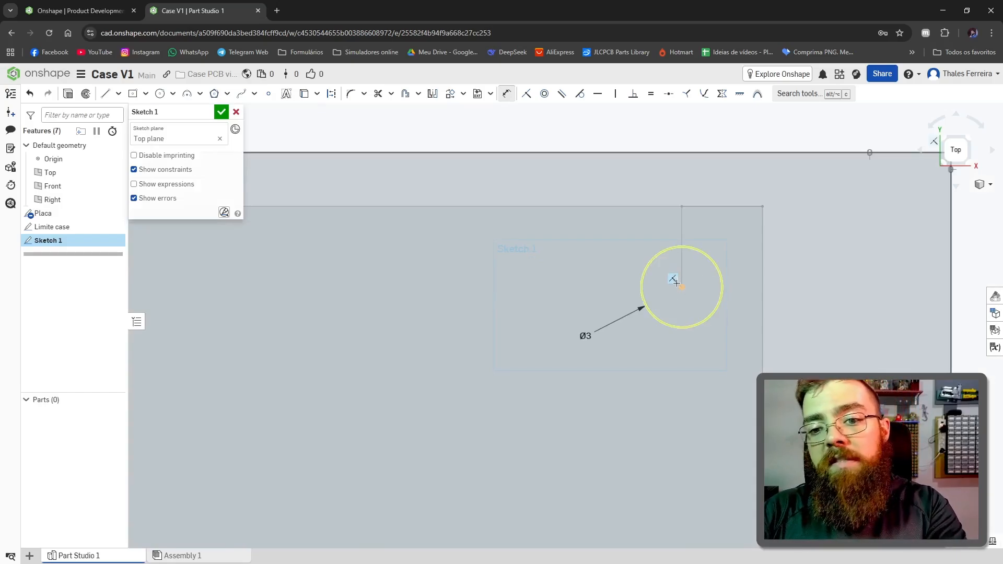
scroll(680, 288, "down", 10)
scroll(532, 474, "up", 5)
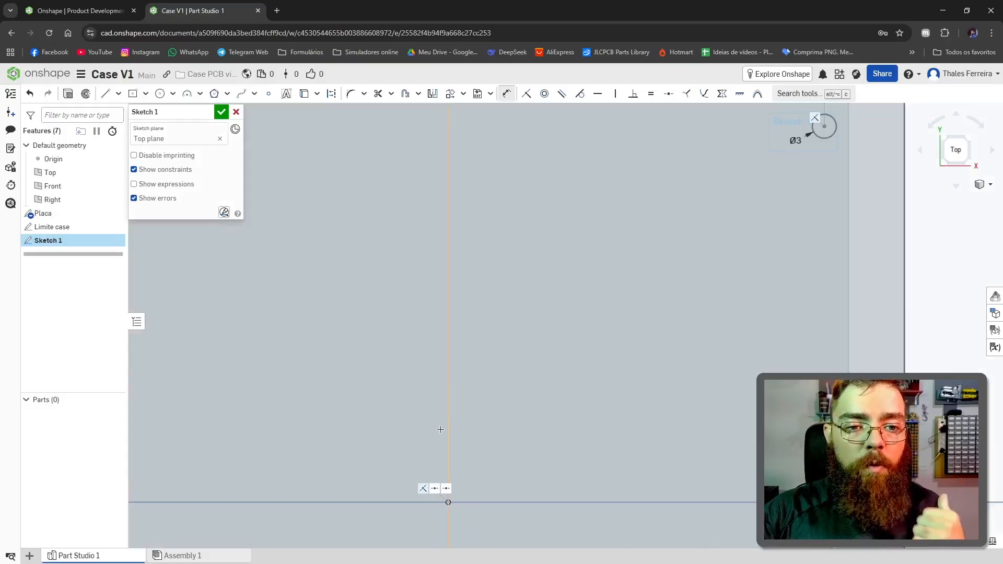
scroll(440, 429, "down", 5)
Step: Extrude the case base sketch into a new solid plate 3 mm thick, keeping the four corner holes open
left_click(67, 93)
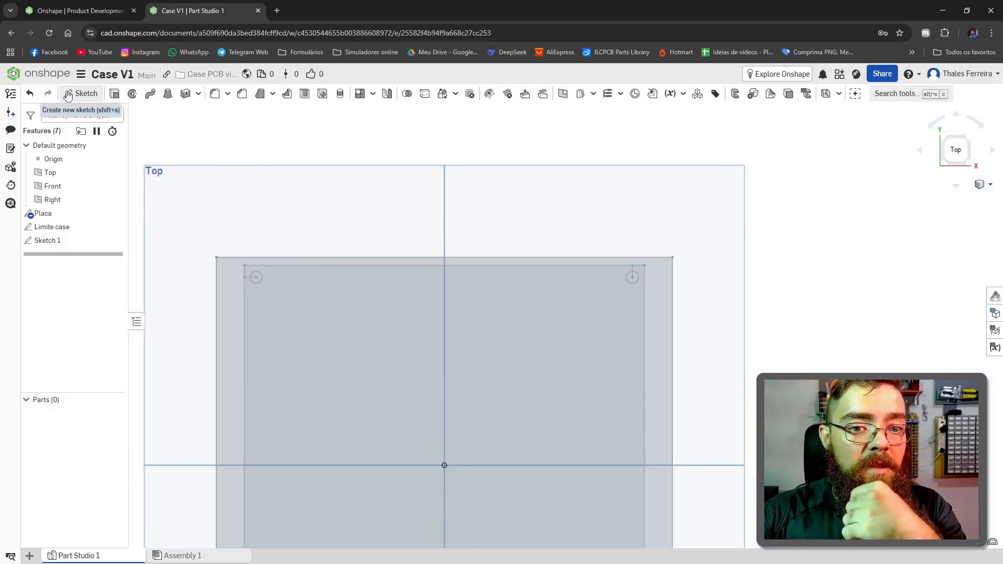
key("shift+e")
right_click_drag(579, 346, 235, 370)
left_click_drag(594, 229, 583, 316)
left_click(218, 199)
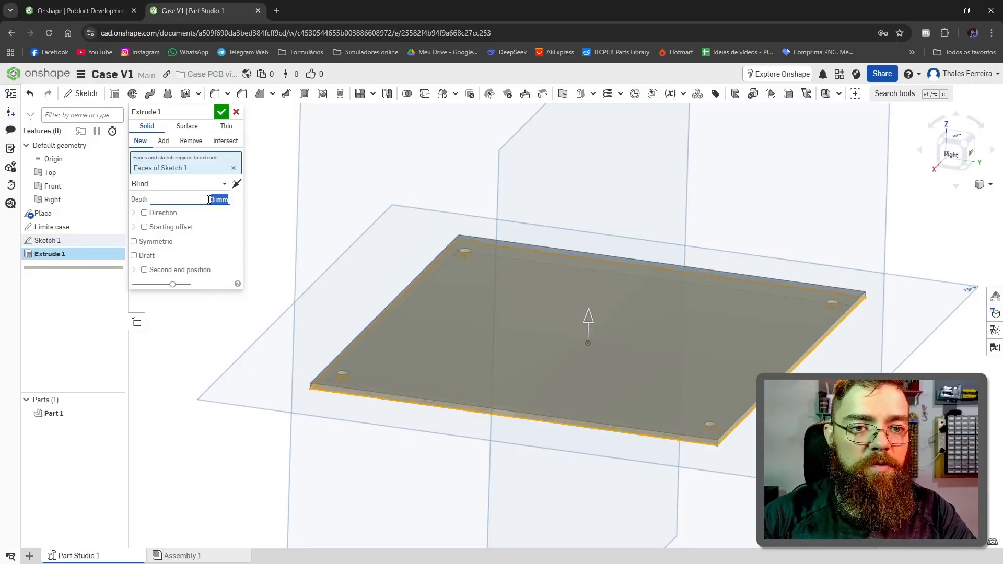
scroll(555, 334, "down", 3)
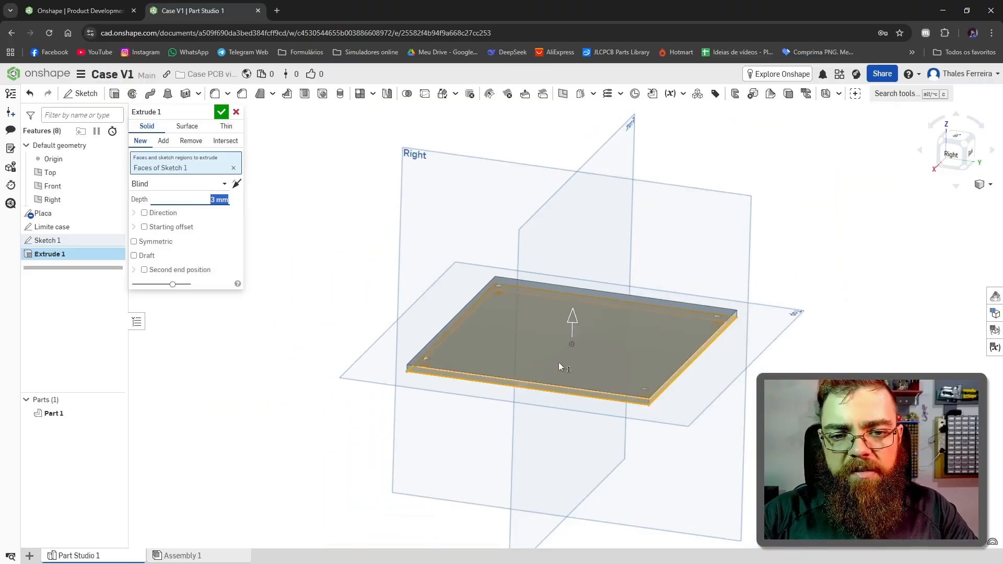
scroll(559, 366, "up", 4)
left_click(221, 112)
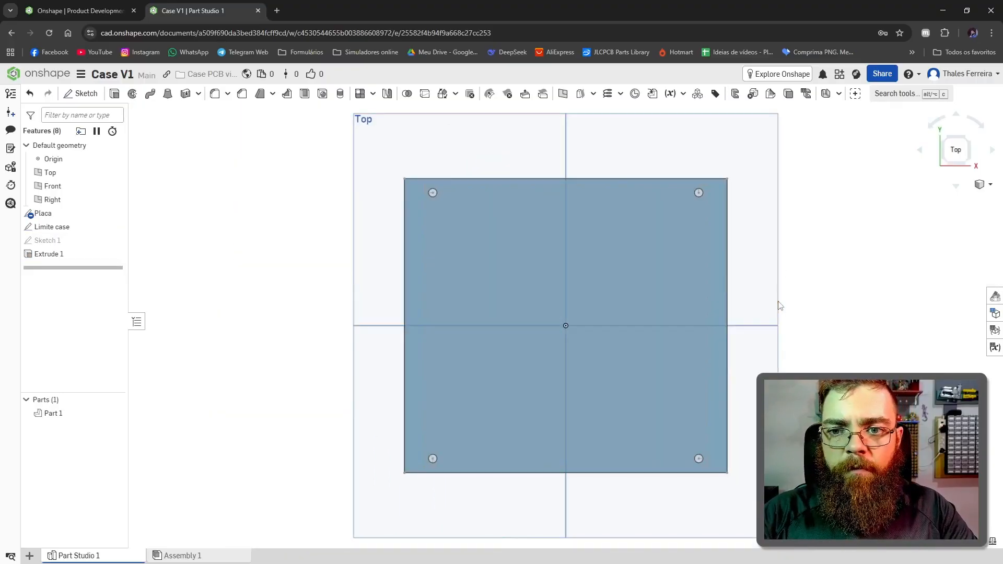
Step: Set the board's vertical dimension to 60 mm in the Placa sketch
double_click(48, 215)
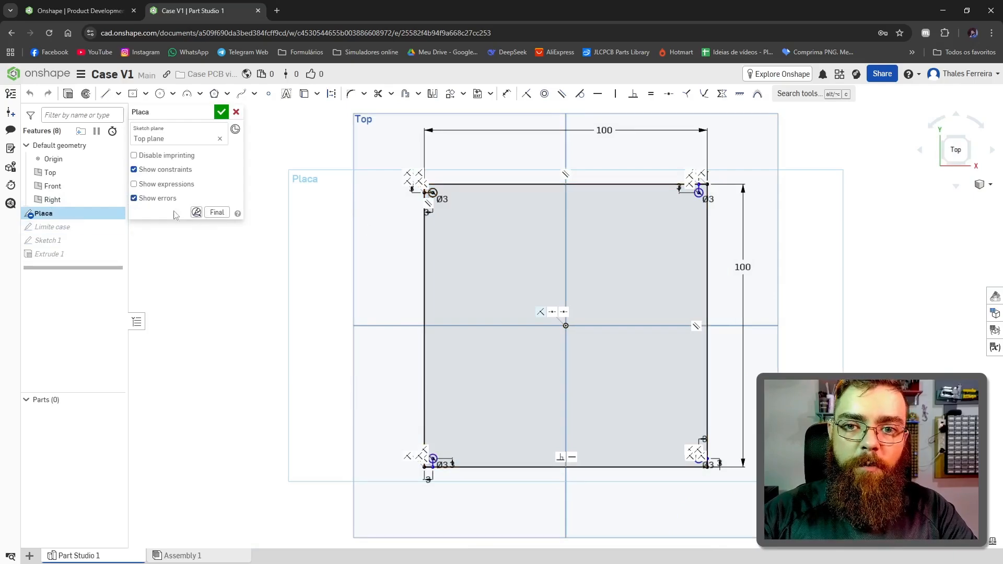
double_click(742, 268)
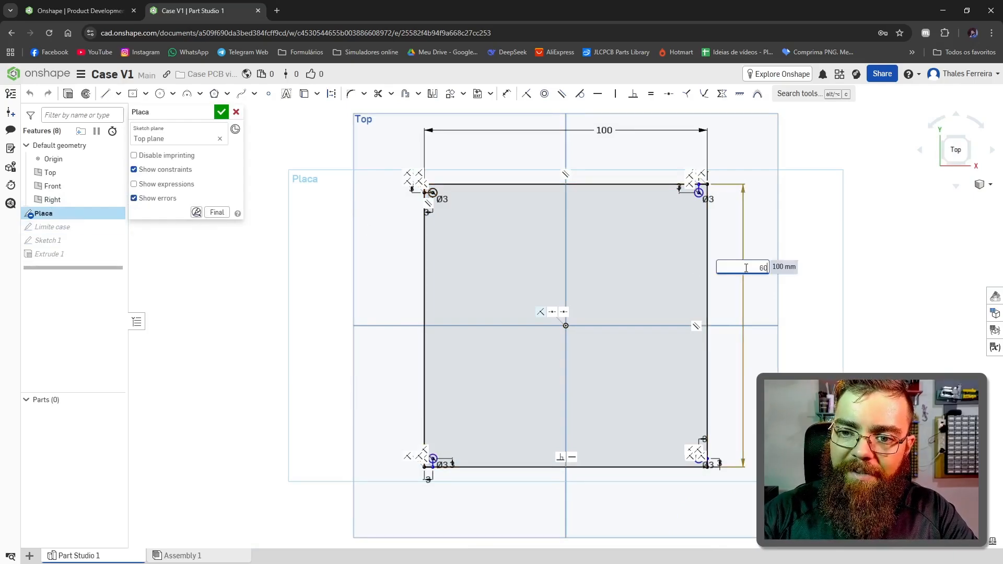
type("60")
key("Return")
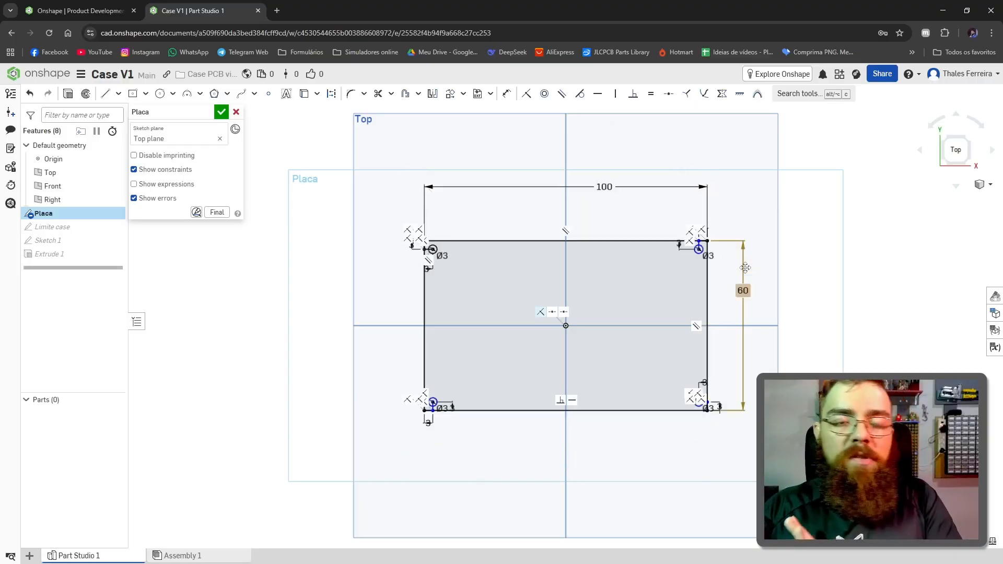
left_click(221, 112)
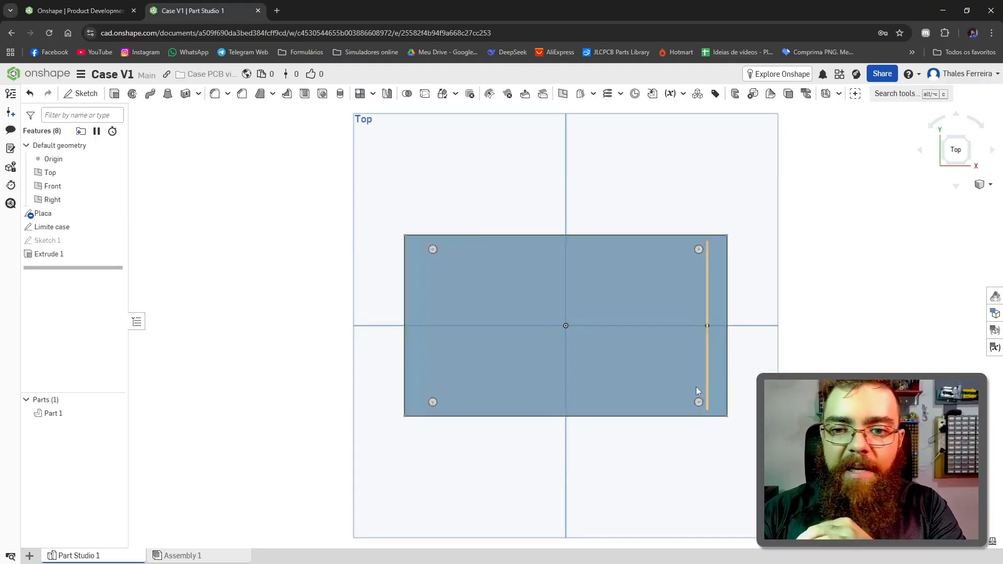
Step: Check the resized plate and its holes, and set the vertical dimension in the Placa sketch back to 100 mm
scroll(653, 402, "down", 3)
scroll(679, 403, "up", 8)
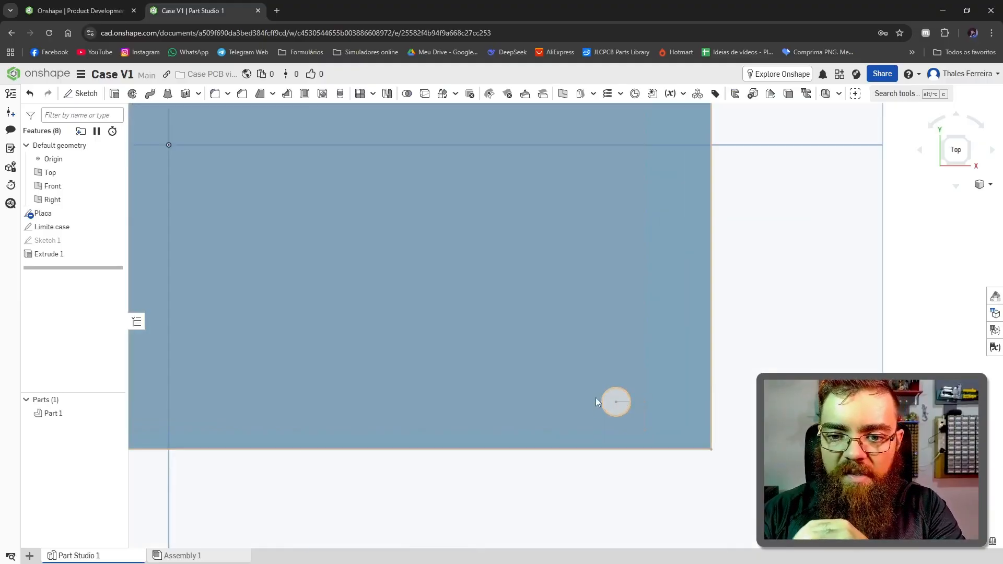
scroll(612, 421, "down", 8)
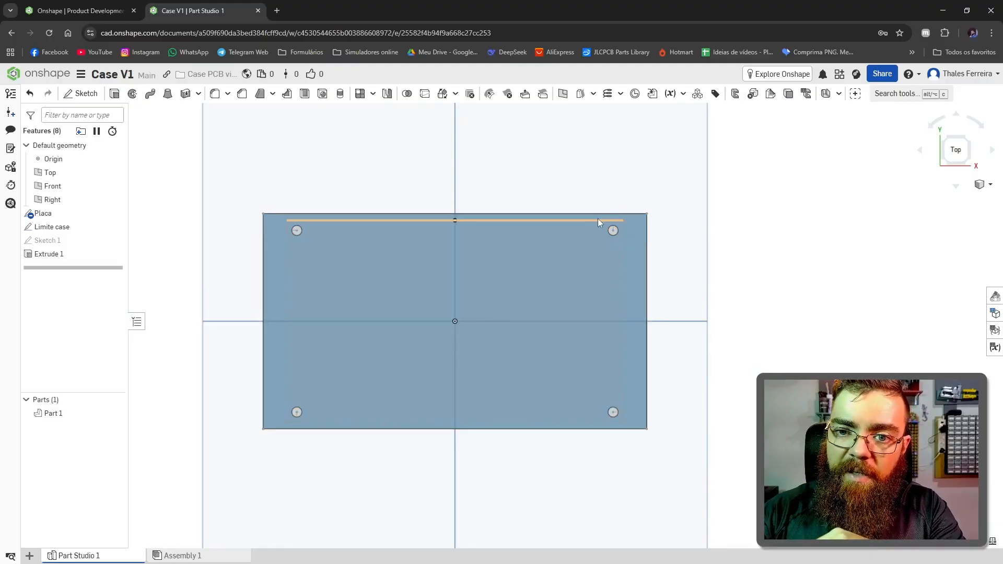
scroll(558, 313, "down", 3)
scroll(346, 320, "up", 3)
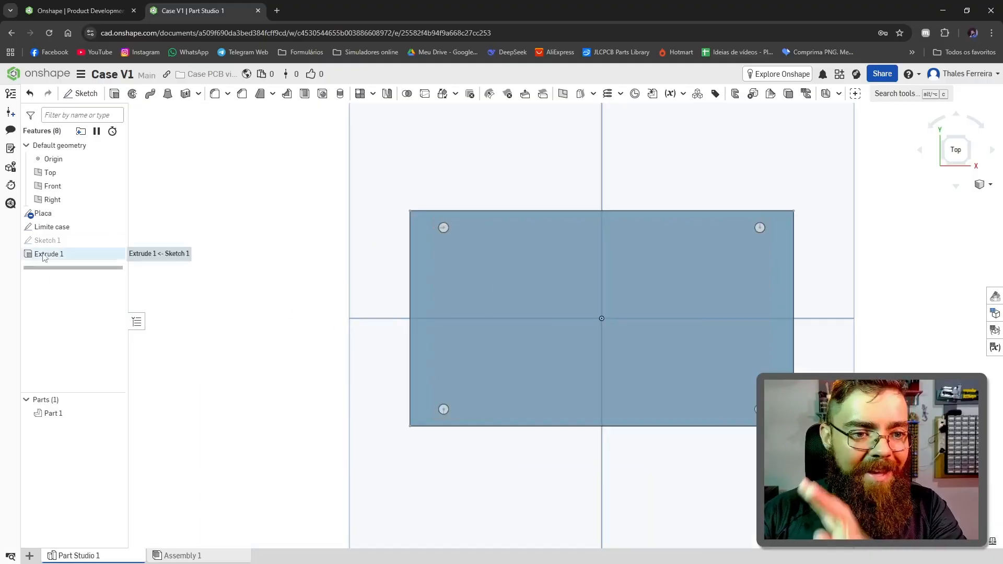
double_click(43, 213)
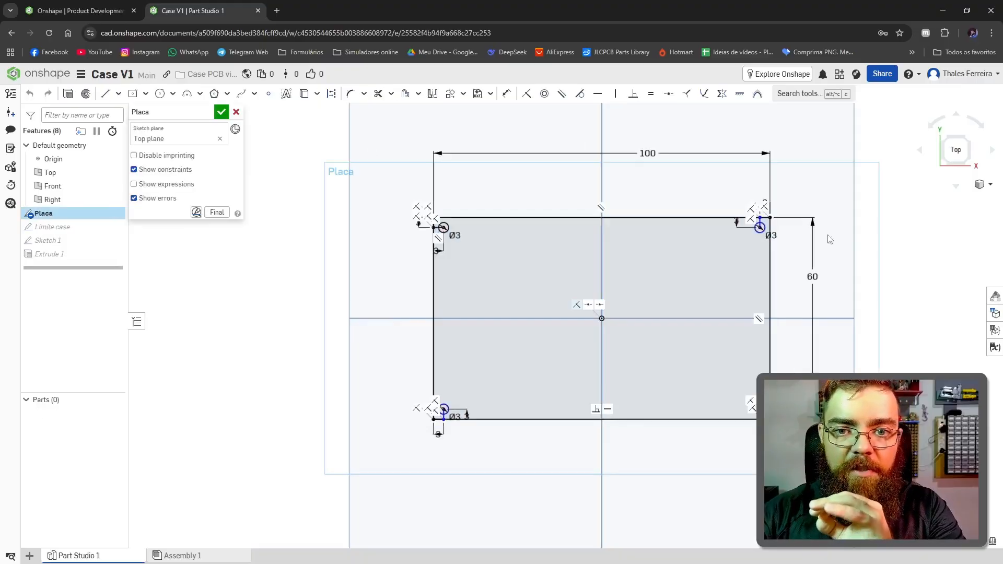
double_click(813, 277)
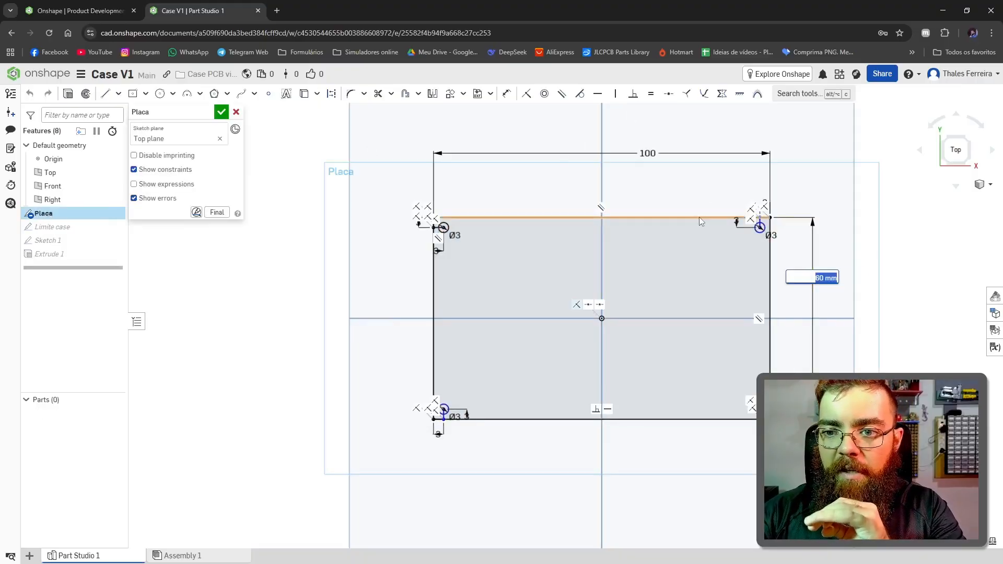
type("100")
key("Return")
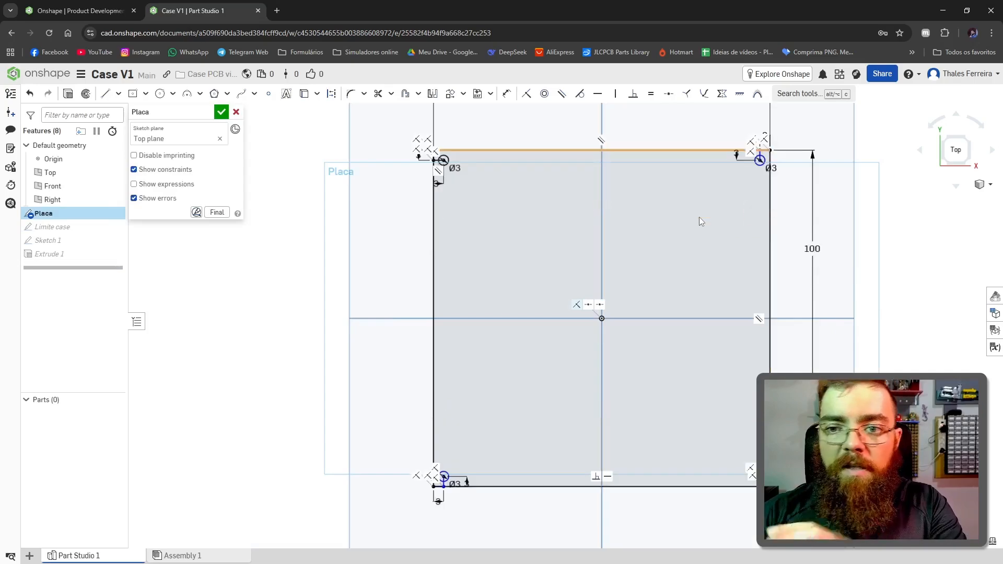
left_click(221, 111)
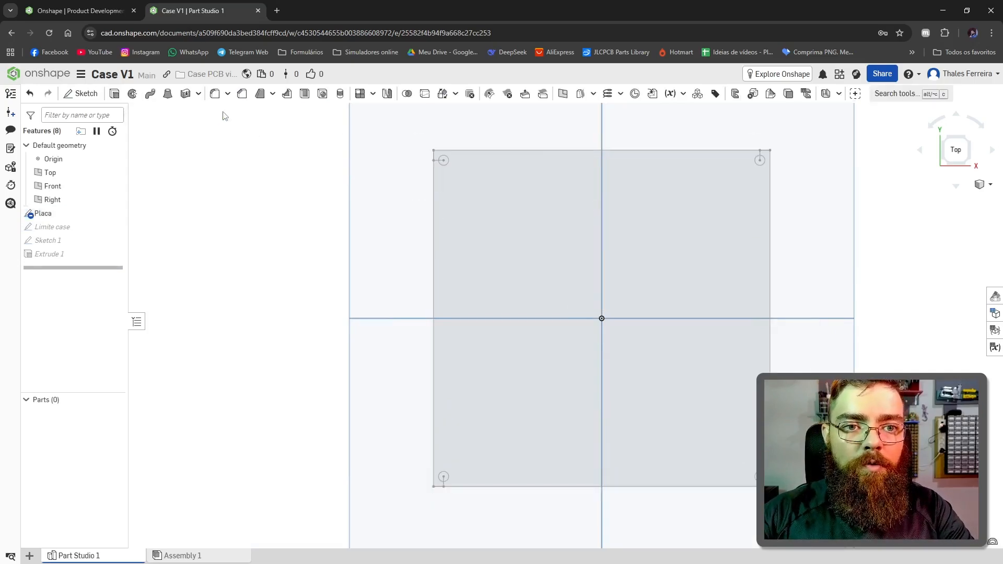
Step: Sketch two origin-centered rectangles on the plate's upper face, one reaching its corner and one inside it about 109 by 100 mm
scroll(772, 259, "down", 1)
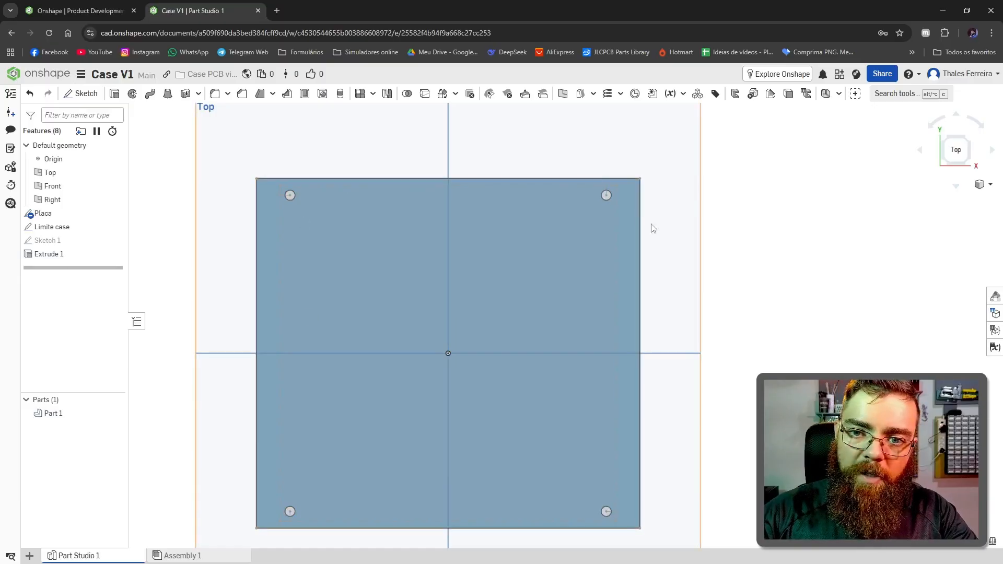
left_click(375, 260)
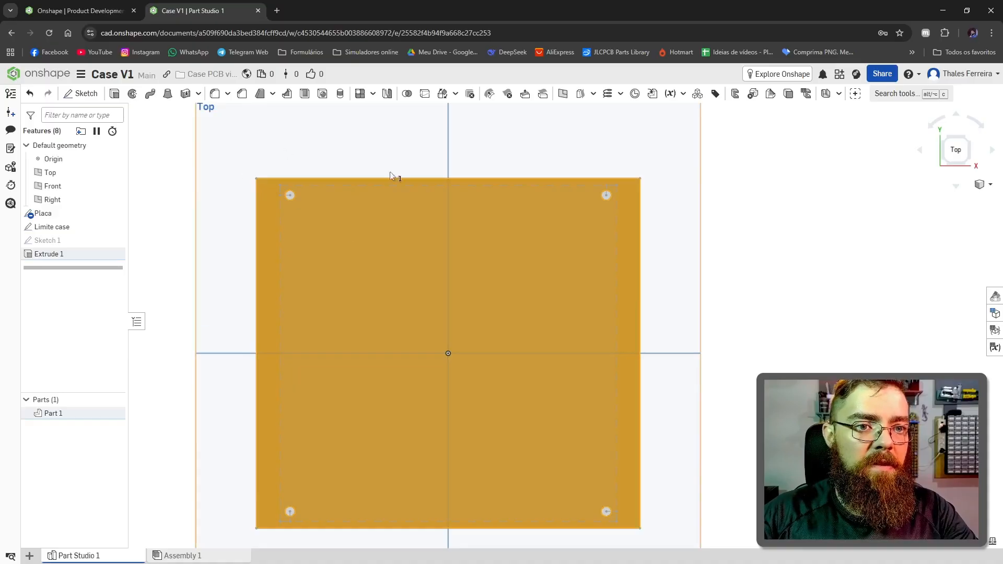
left_click(83, 94)
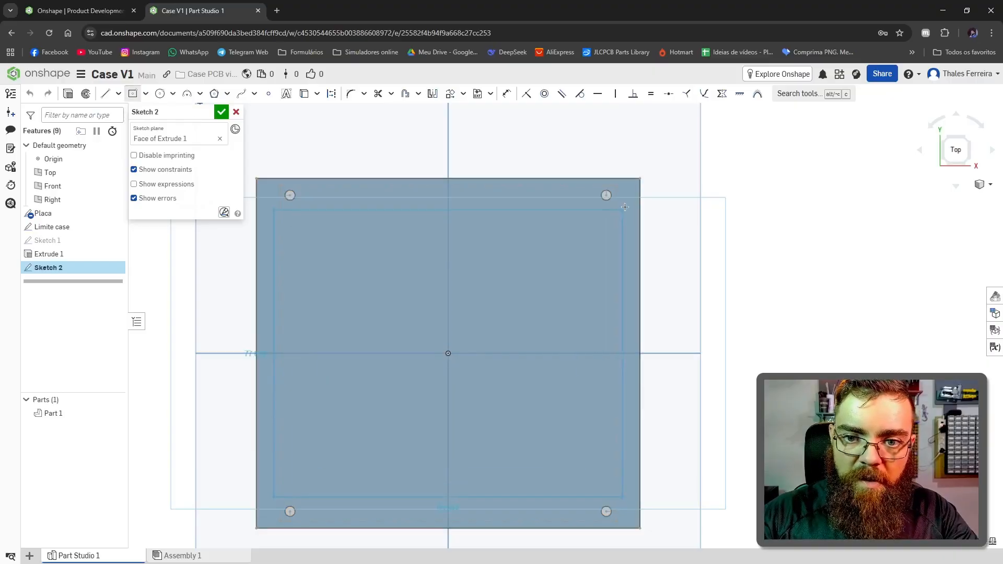
scroll(639, 181, "up", 5)
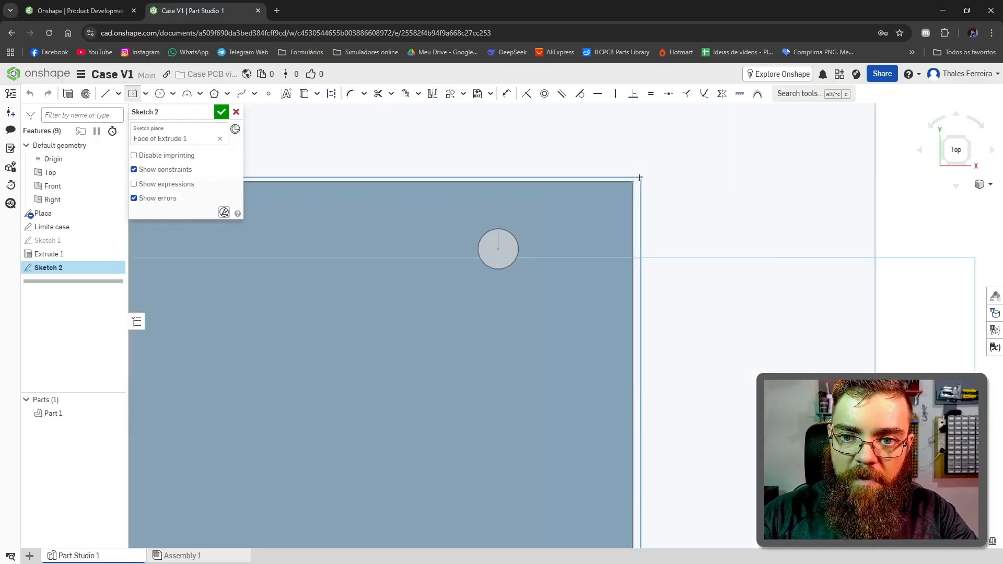
left_click(632, 180)
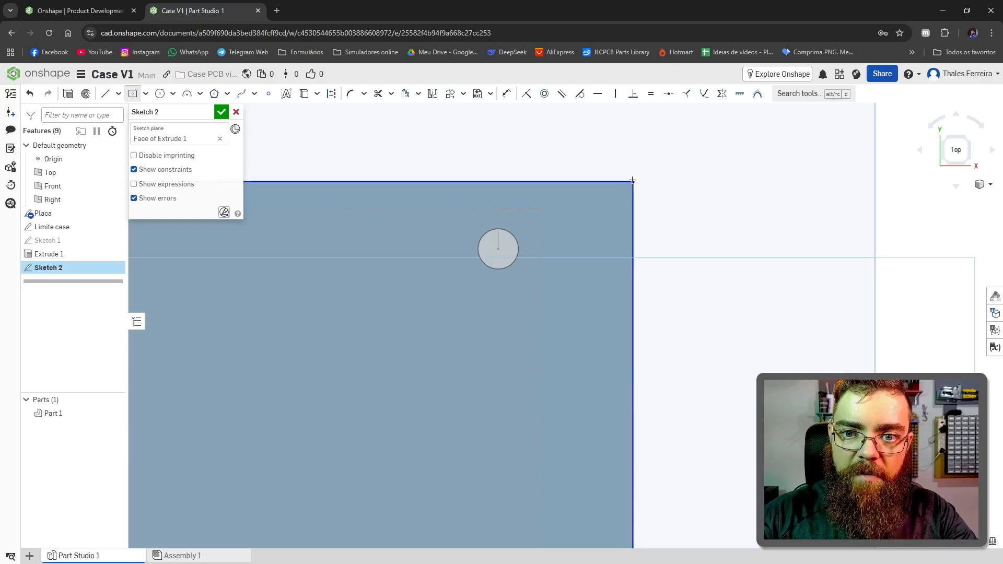
key("f")
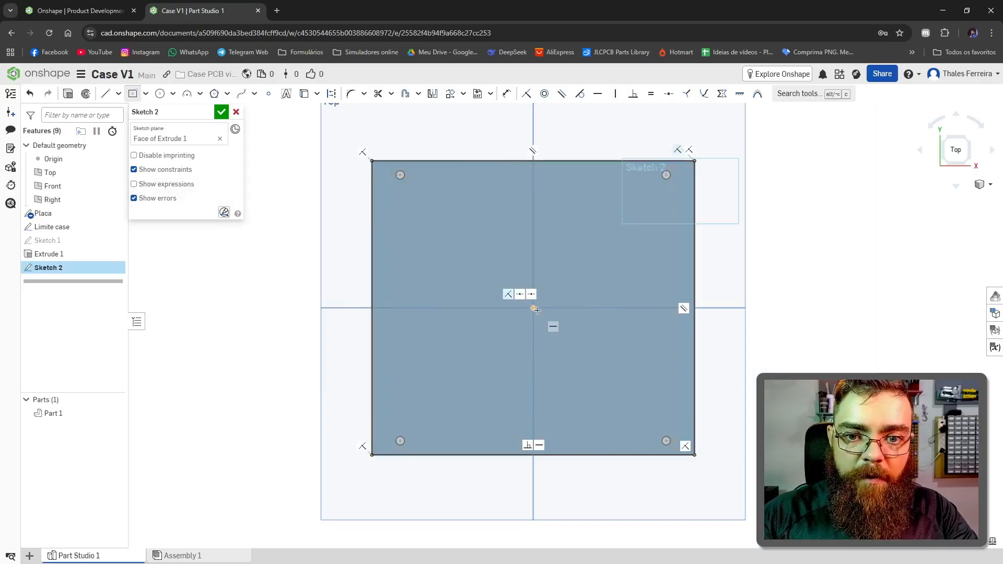
left_click(687, 167)
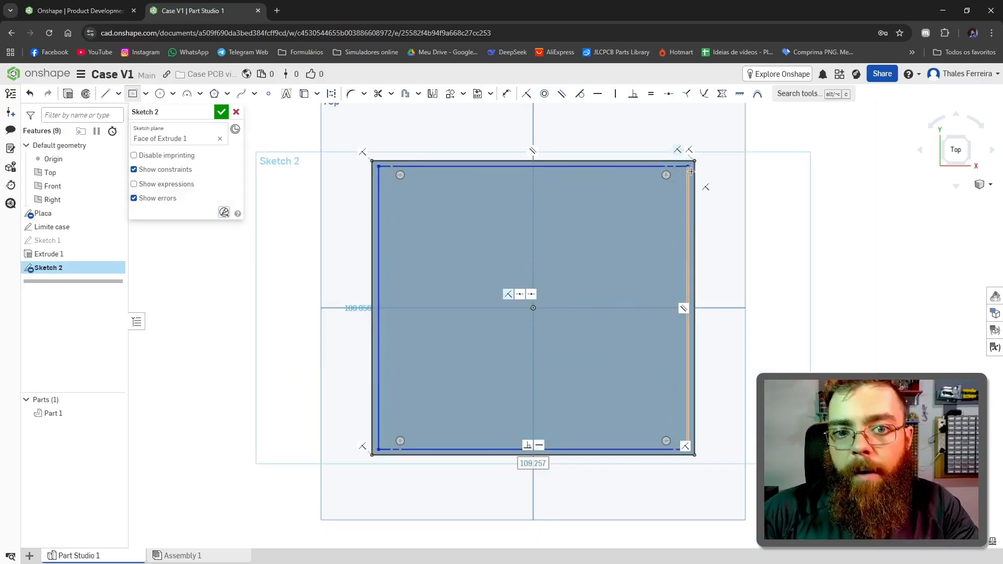
Step: Dimension the gap between the right edges of the inner and outer rectangles to 1.5 mm
scroll(695, 162, "up", 5)
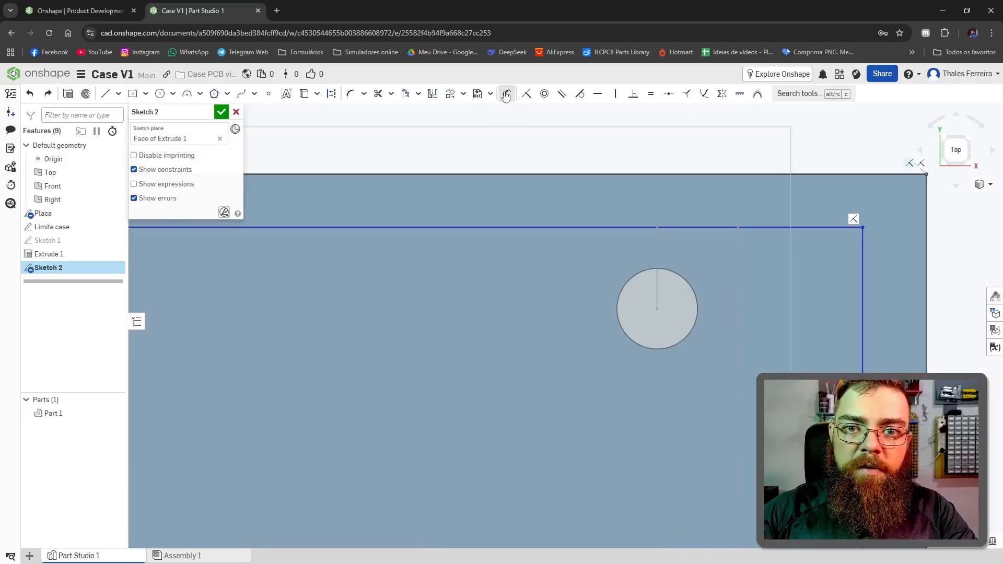
left_click(863, 266)
left_click(926, 272)
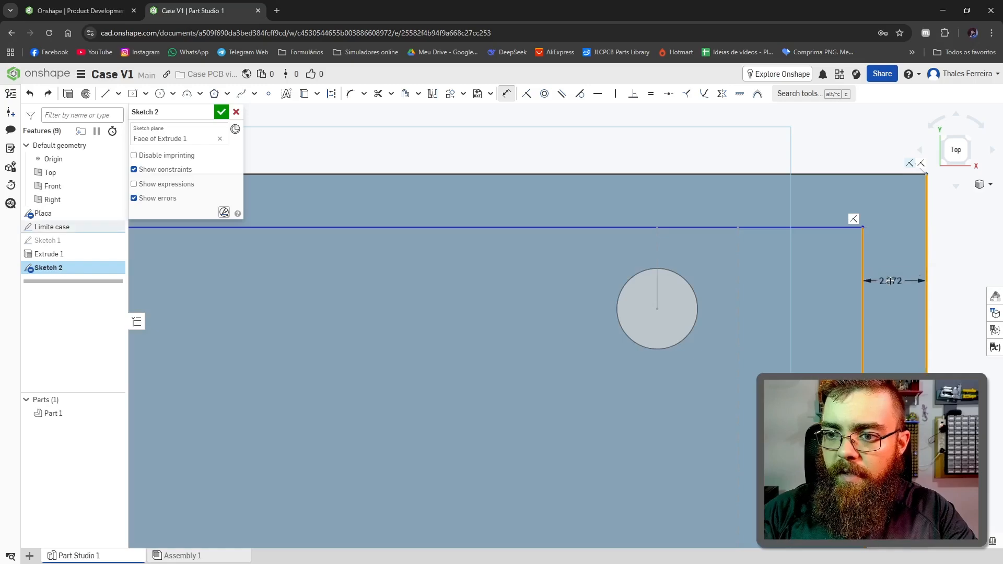
left_click(892, 281)
type("1")
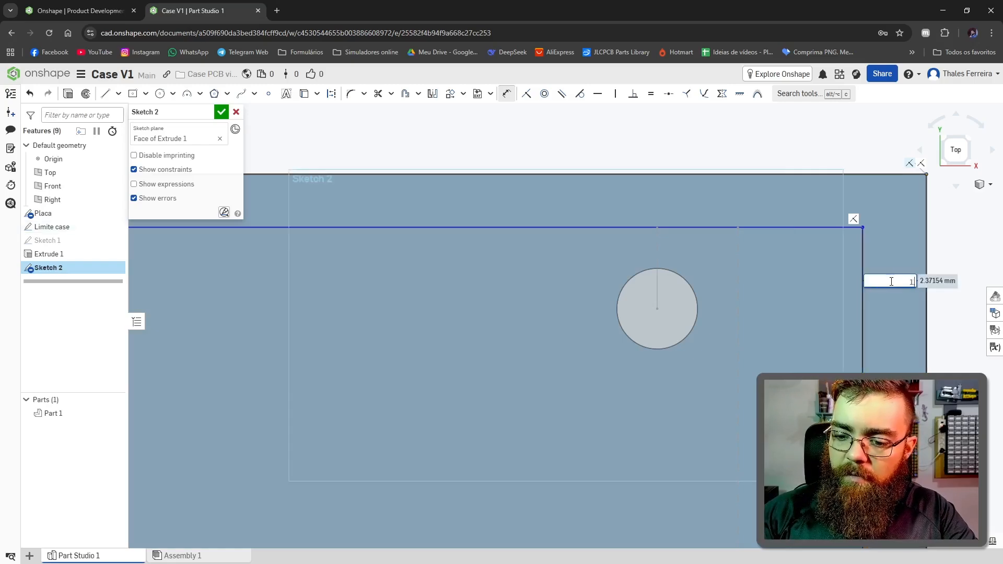
type(".5")
key("Return")
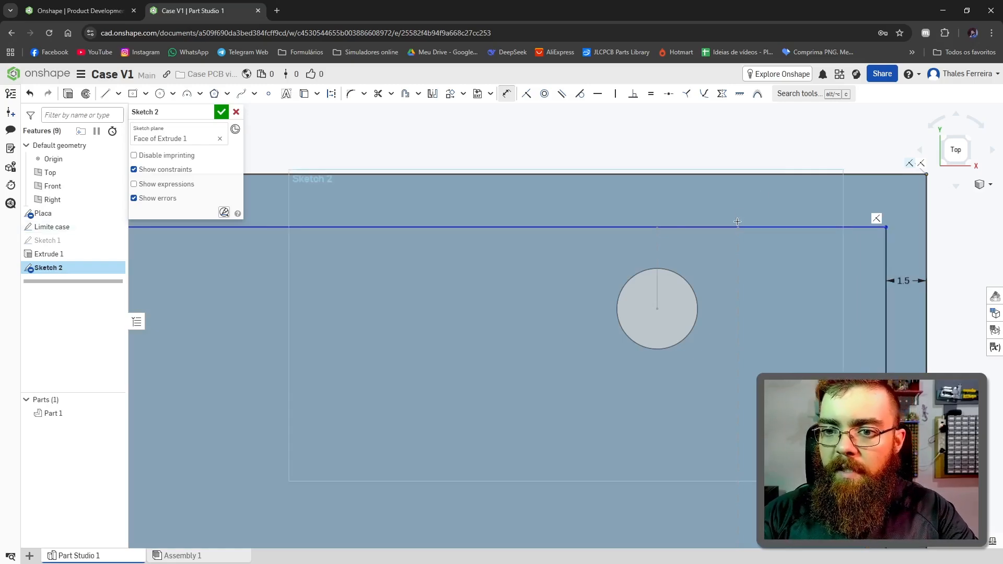
Step: Dimension the gap between the upper edges of the inner and outer rectangles to 1.5 mm
left_click(737, 227)
left_click(734, 174)
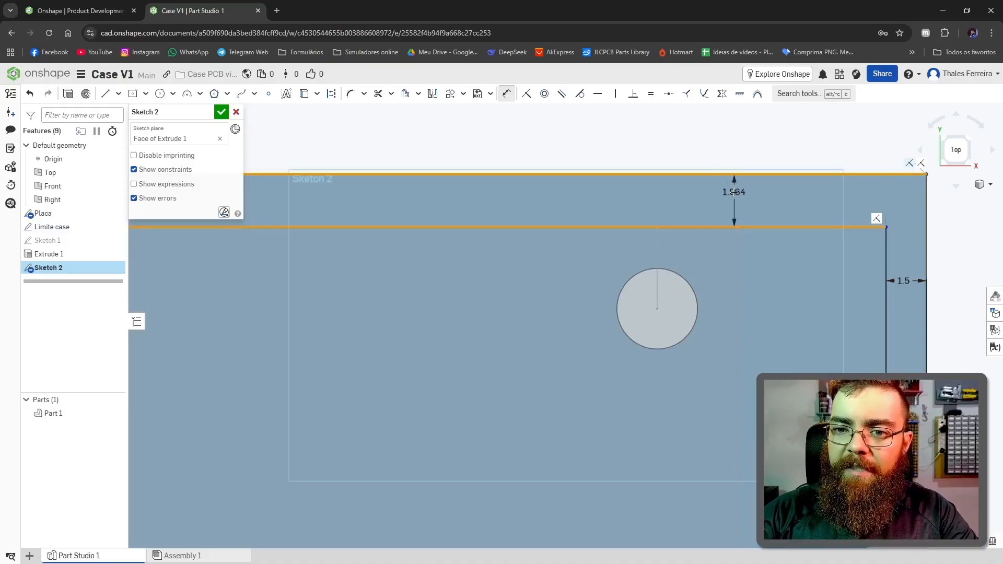
left_click(734, 193)
type("1.5")
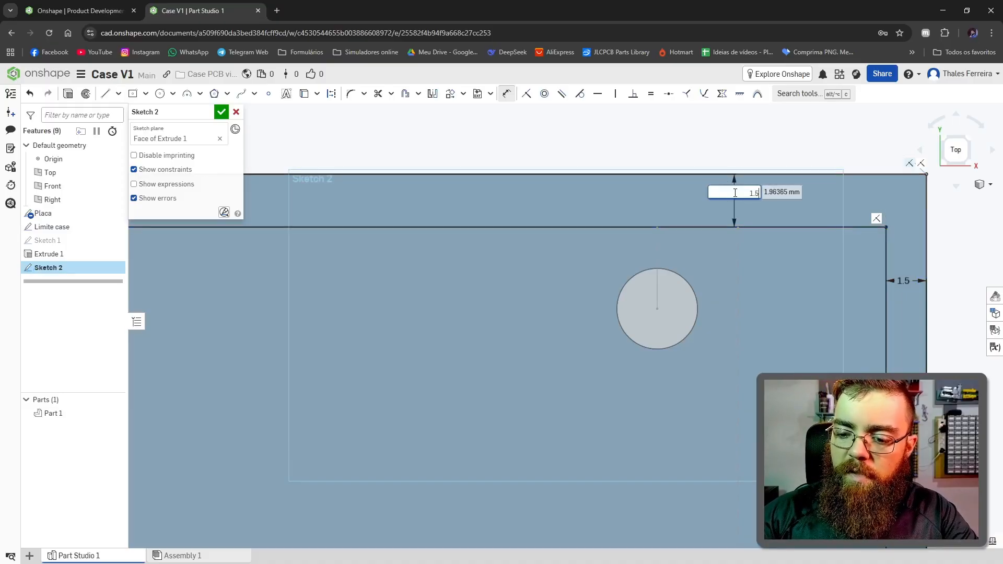
key("Return")
key("f")
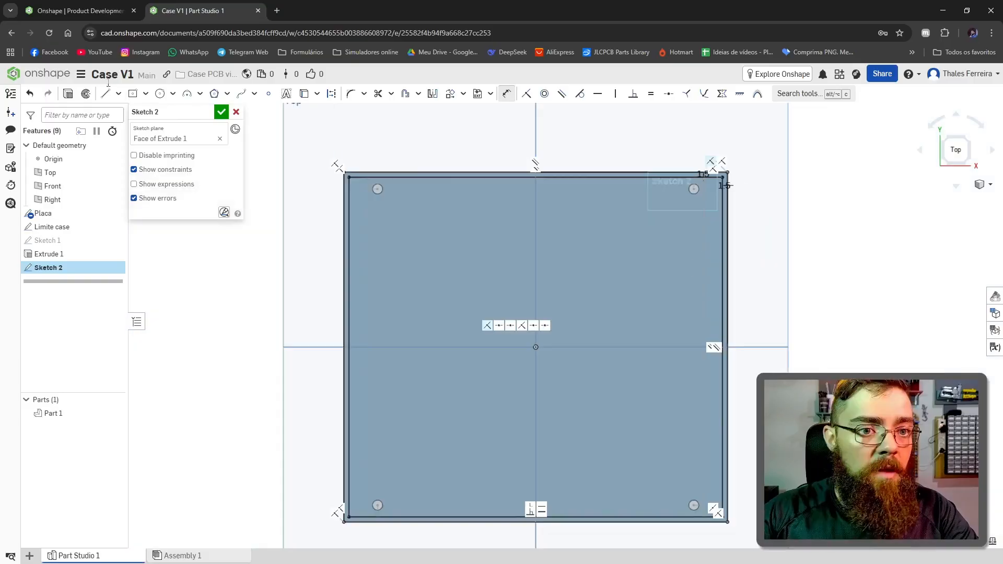
Step: Extrude the narrow border between the two rectangles upward 4 mm, adding it to the base plate as walls
left_click(69, 94)
left_click(620, 296)
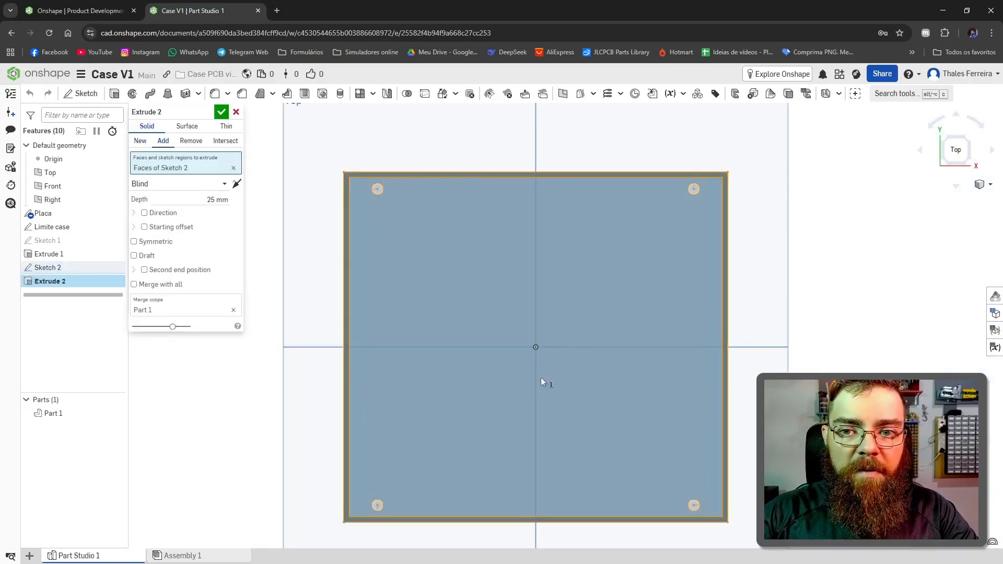
right_click_drag(541, 377, 517, 332)
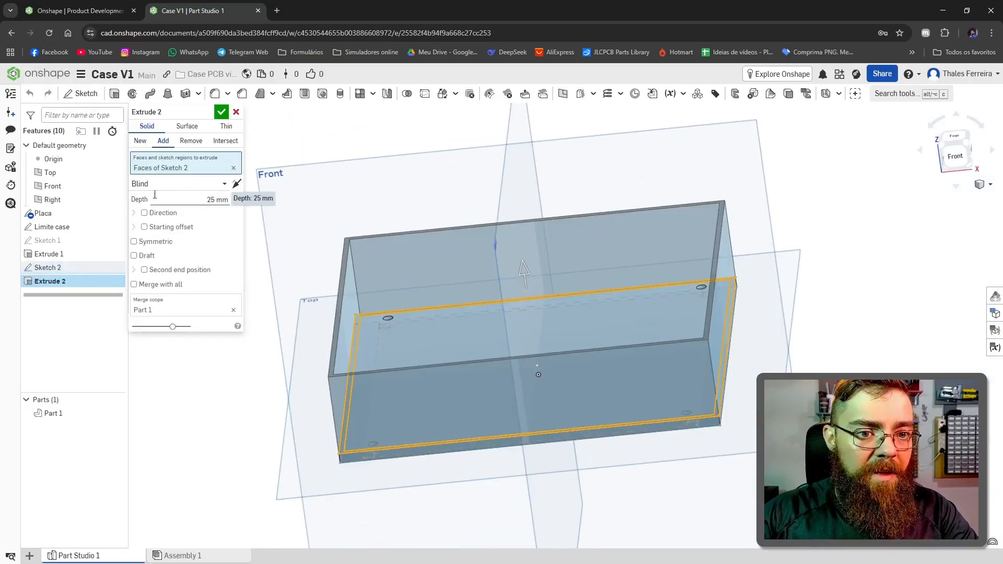
left_click(212, 200)
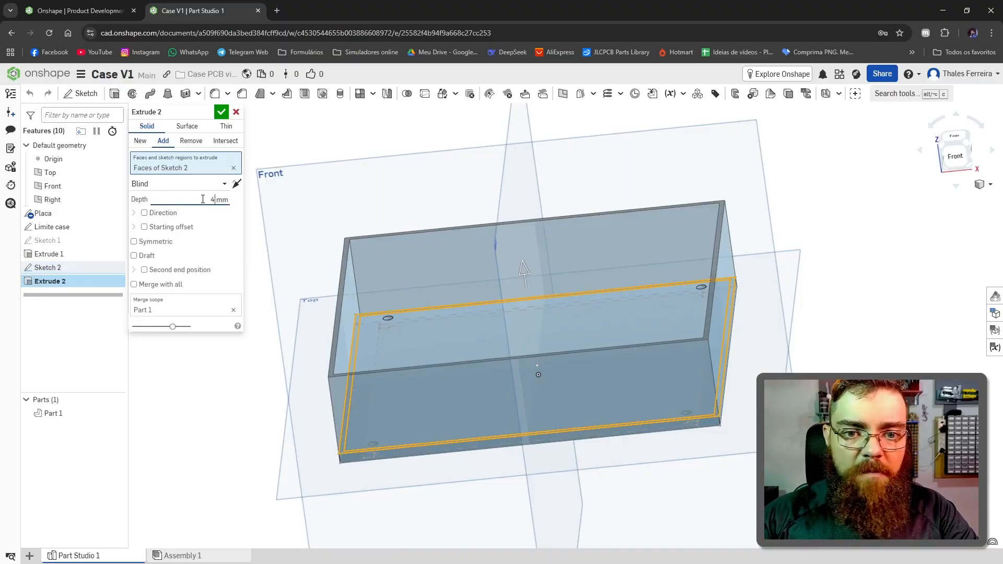
key("Return")
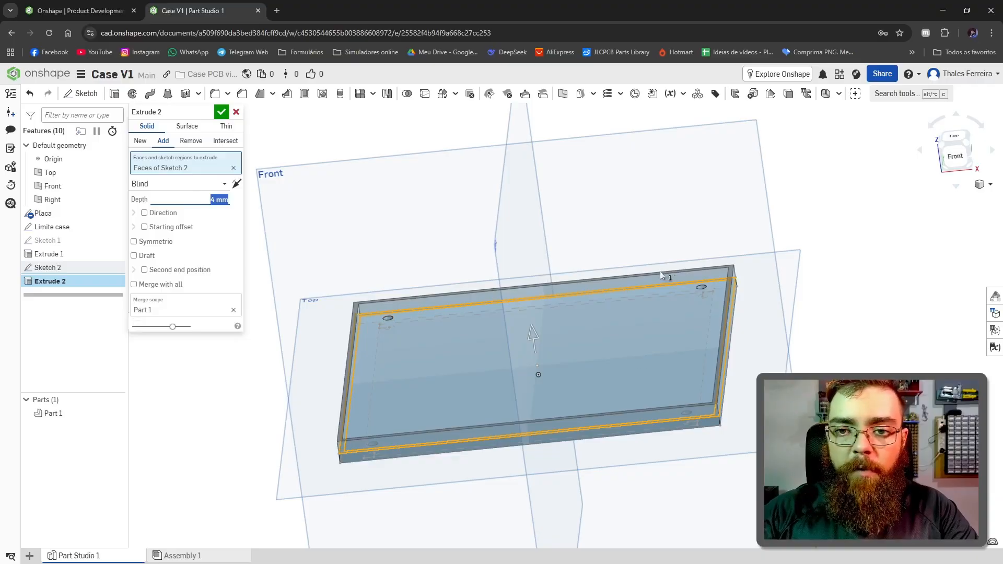
left_click(236, 114)
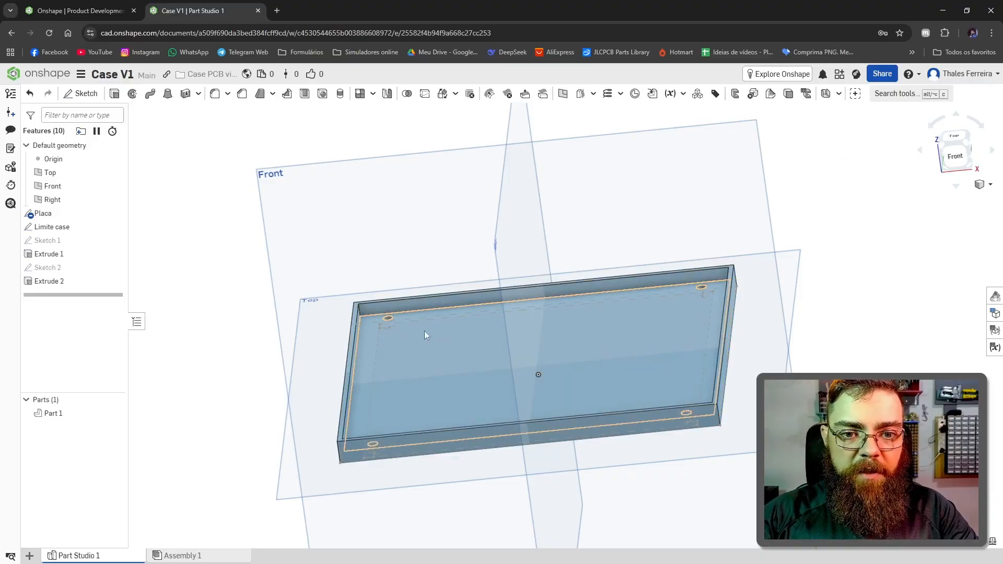
Step: Examine the walls and the corner holes from above and at an angle to check the clearance between them
right_click_drag(930, 124, 475, 406)
left_click(954, 140)
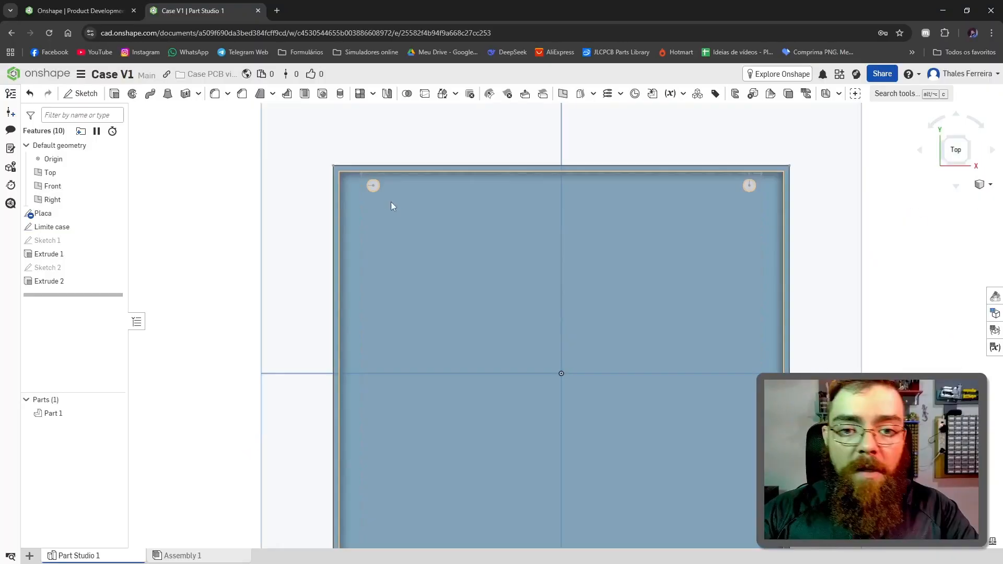
scroll(391, 202, "up", 3)
scroll(422, 263, "down", 5)
scroll(363, 203, "up", 5)
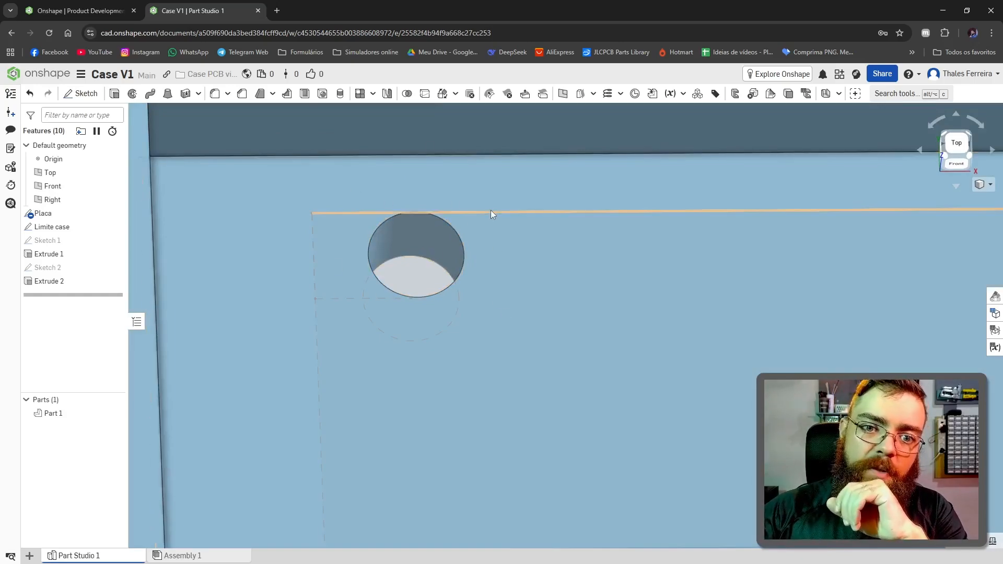
scroll(491, 211, "down", 3)
scroll(496, 230, "up", 2)
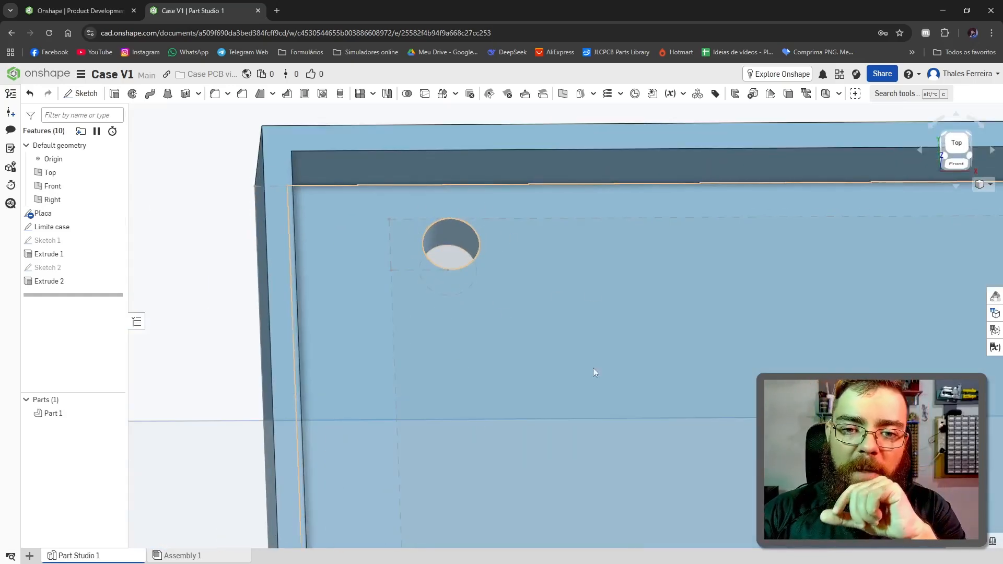
left_click(957, 145)
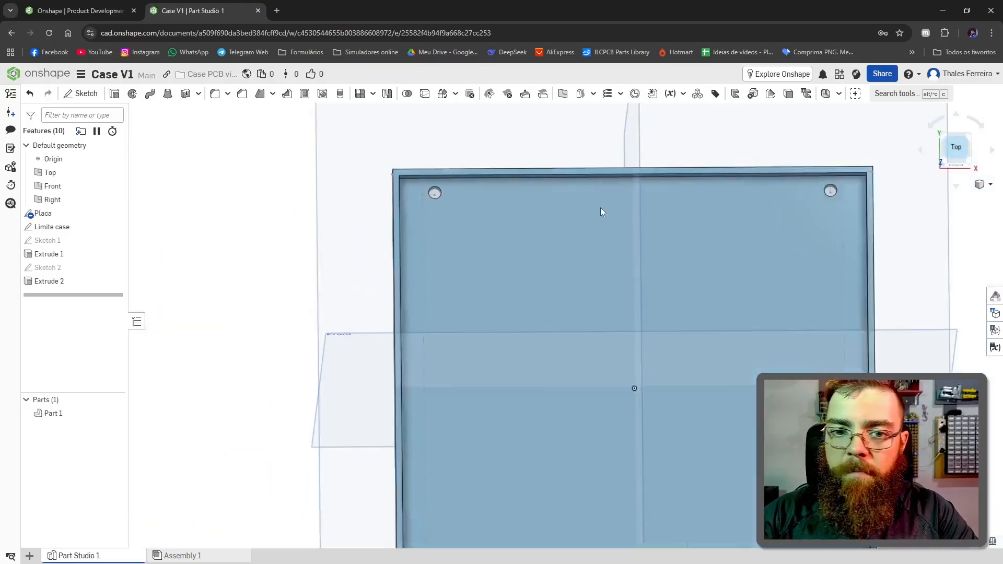
scroll(447, 185, "up", 5)
Step: Start a sketch on the case's inner floor and draw two circles, about 2.3 mm and 5.4 mm in diameter, centered on the upper-left hole
left_click(658, 334)
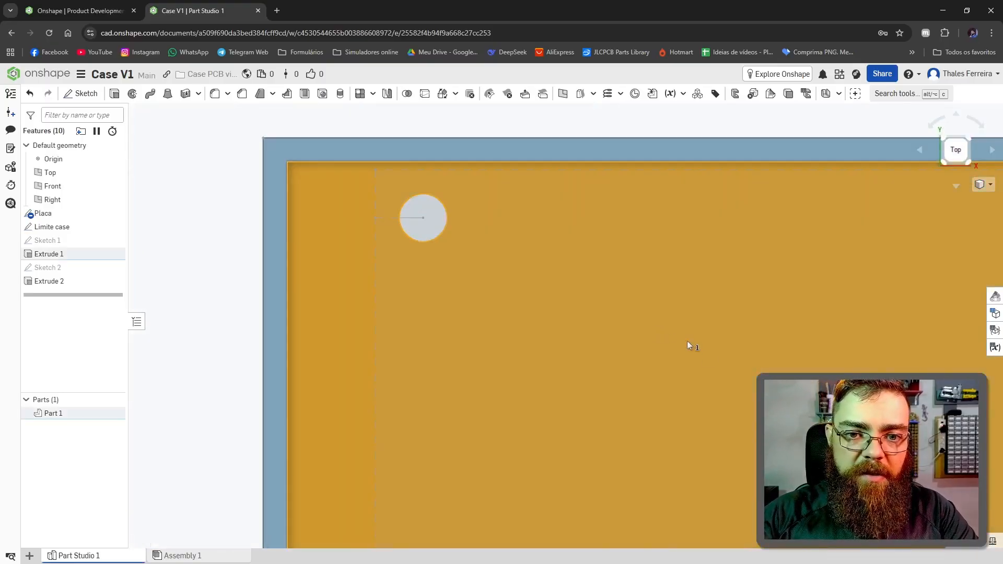
right_click_drag(687, 342, 626, 325)
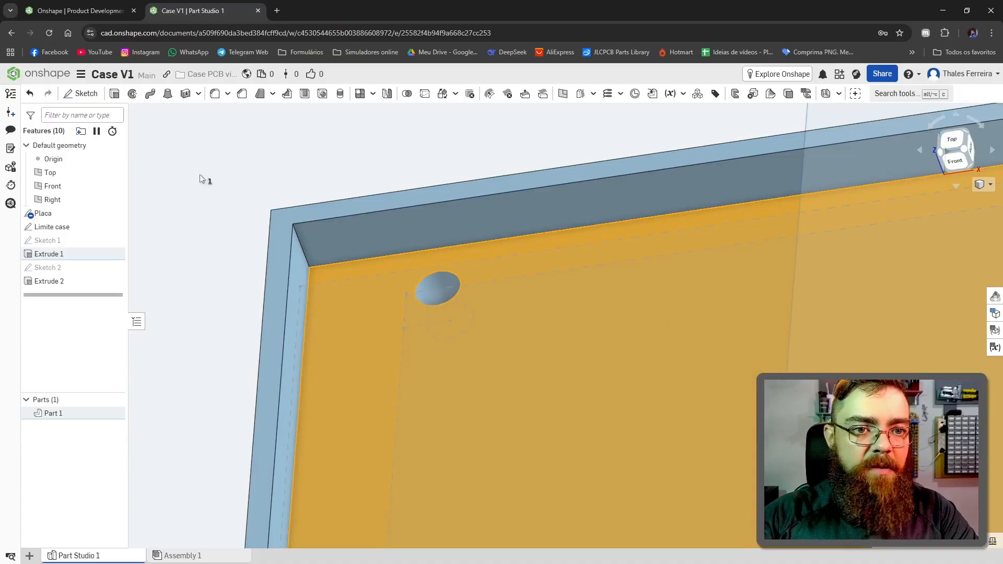
left_click(80, 93)
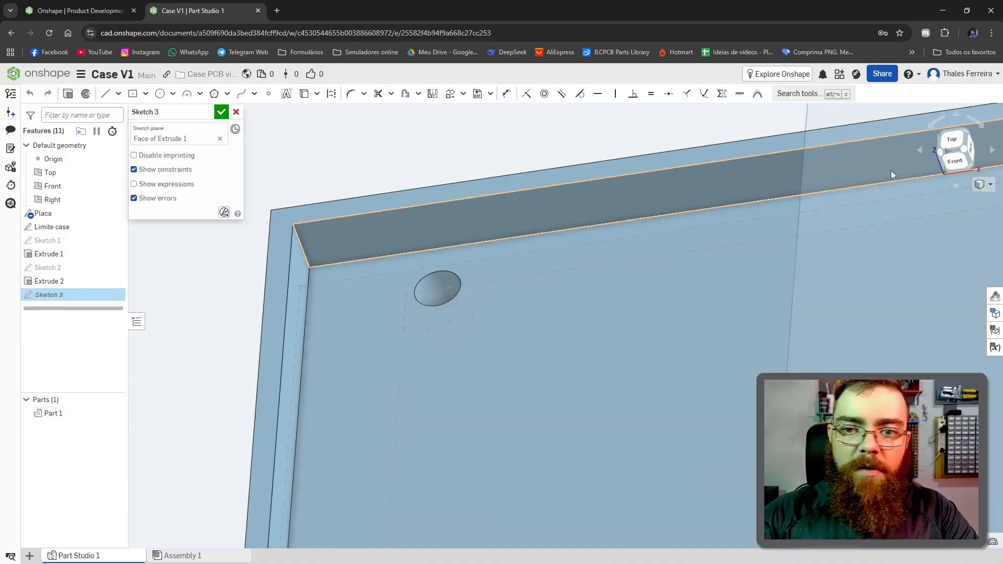
left_click(953, 141)
left_click(160, 93)
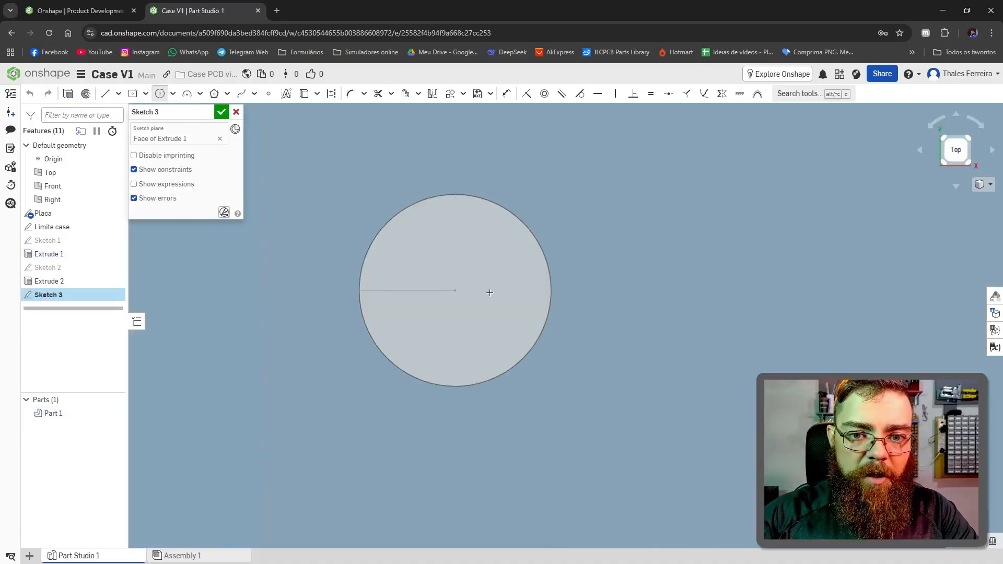
scroll(489, 293, "down", 3)
scroll(465, 253, "up", 2)
left_click(474, 317)
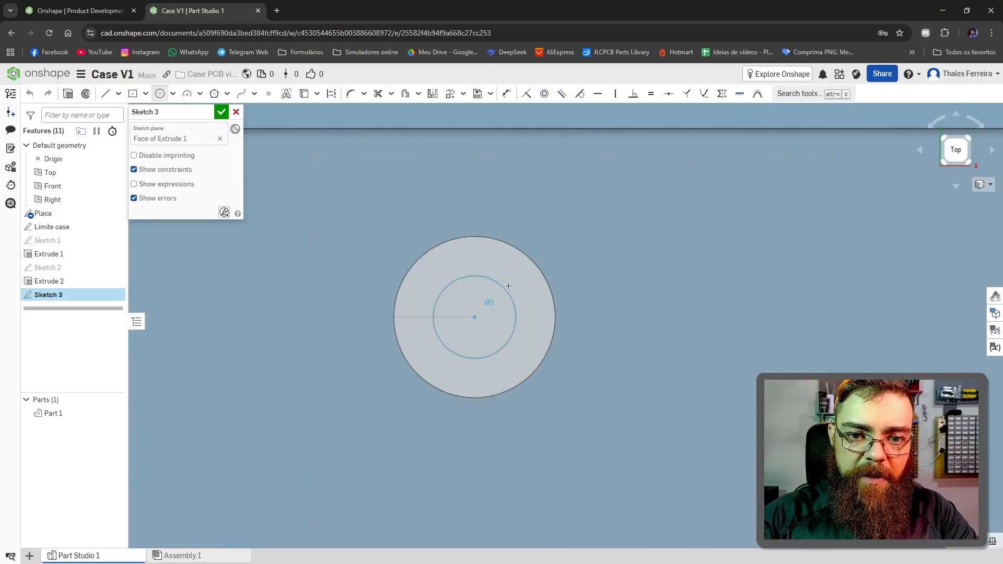
left_click(516, 273)
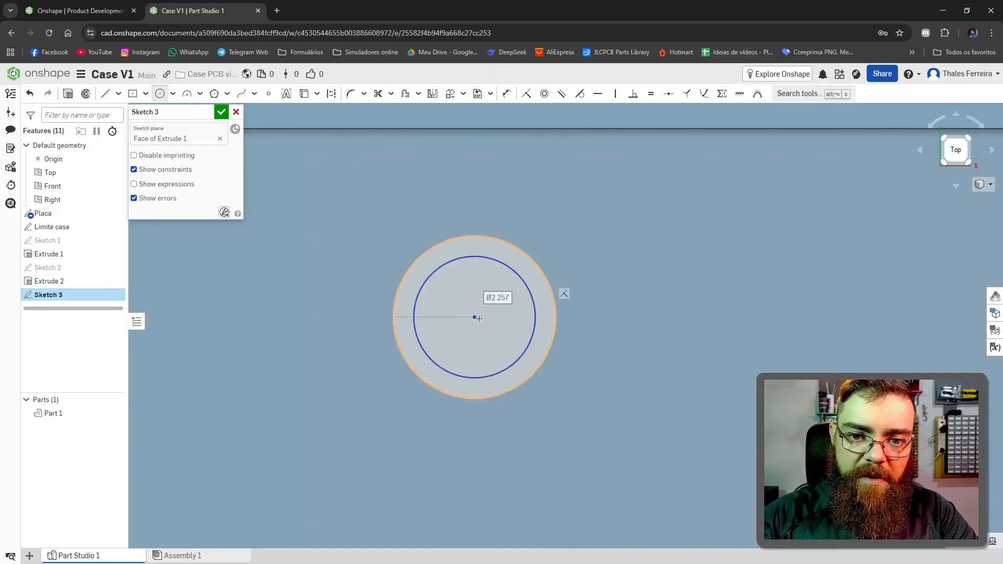
left_click(603, 248)
Step: Dimension the diameters of the two concentric circles, 3 mm for the inner one and 6 mm for the outer one
left_click(506, 94)
left_click(527, 285)
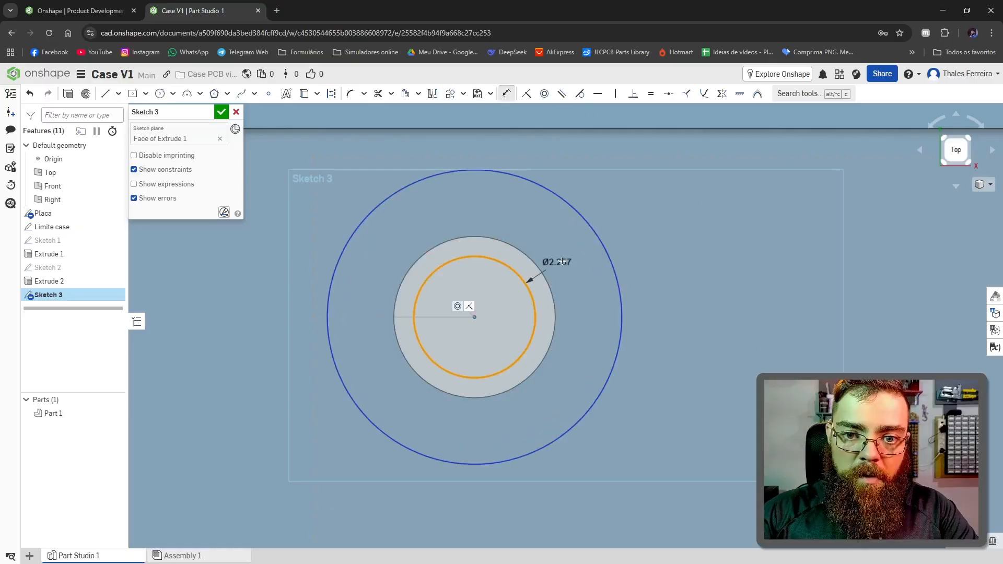
left_click(564, 260)
type("3")
key("Return")
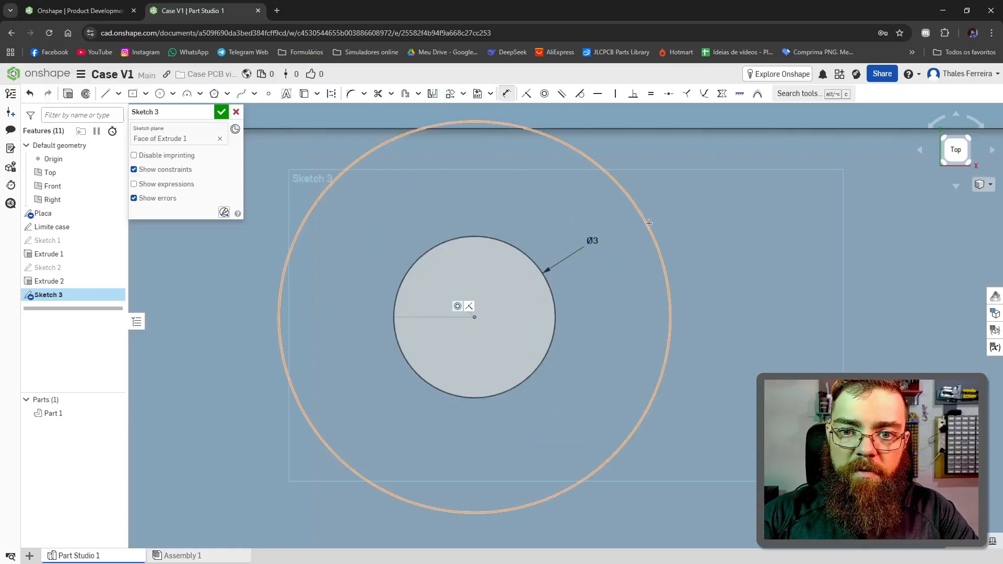
left_click(668, 292)
left_click(603, 319)
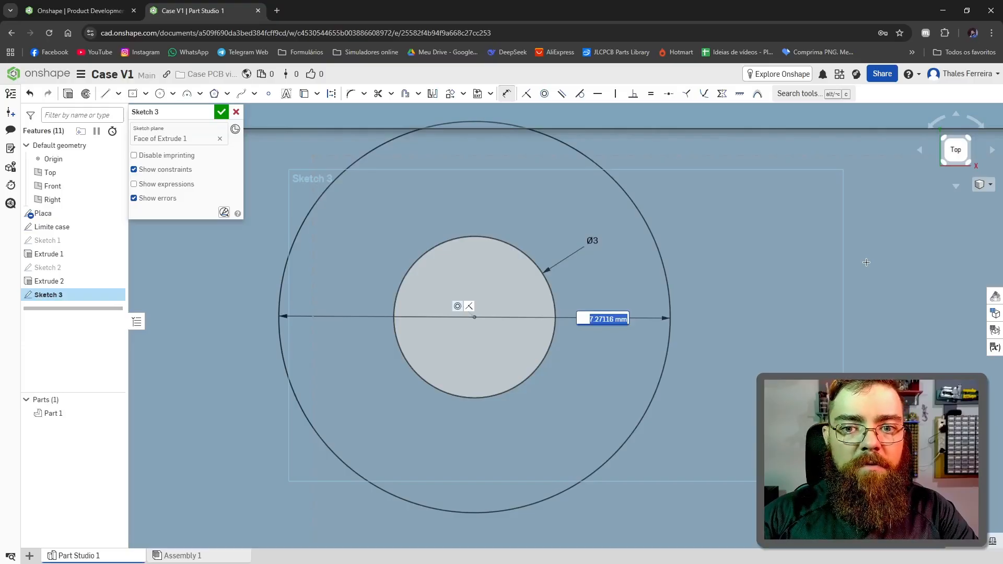
key("Return")
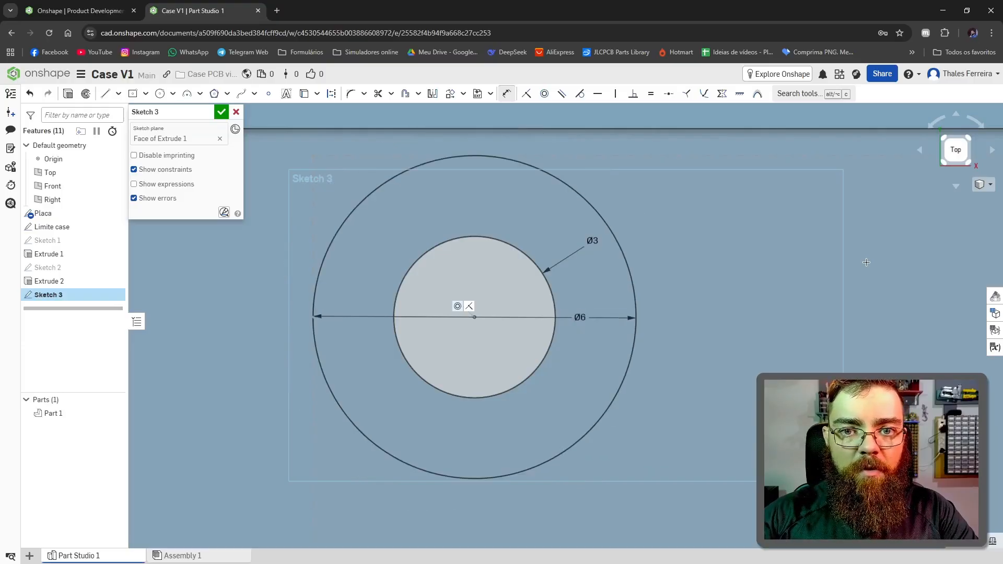
Step: Copy the pair of concentric circles and paste it onto the centers of the other three corner holes
scroll(866, 262, "down", 8)
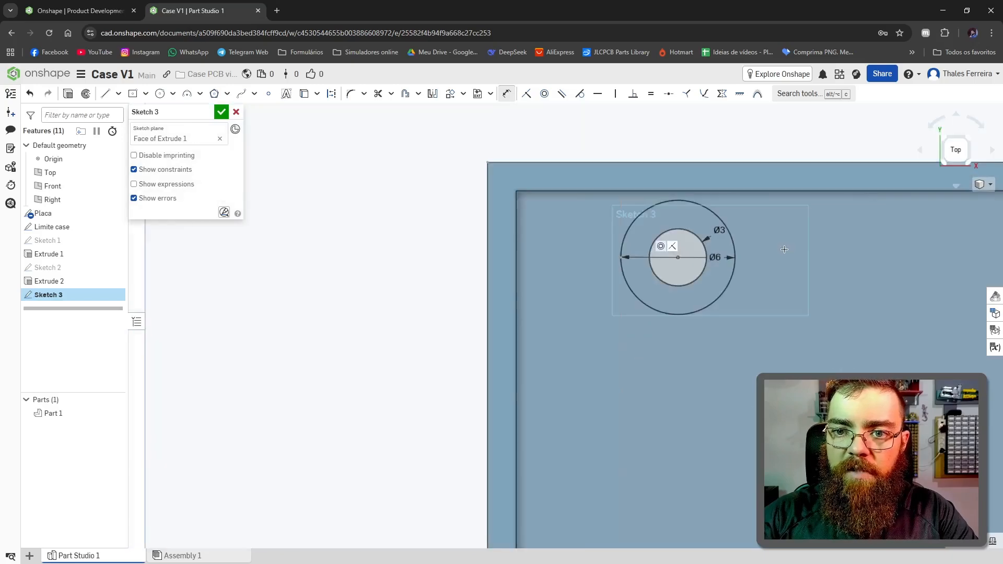
scroll(846, 242, "up", 5)
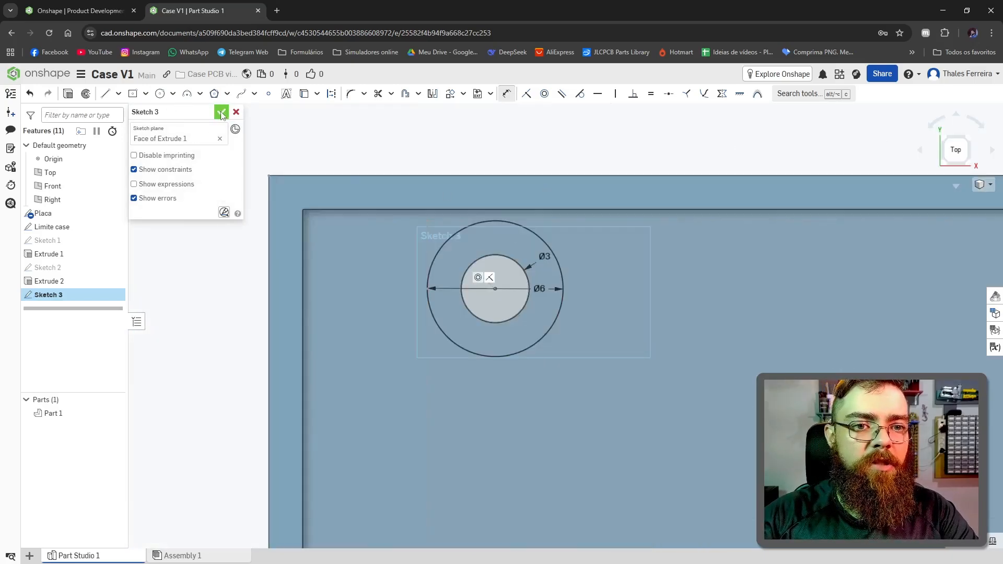
scroll(630, 220, "down", 5)
key("Escape")
scroll(647, 244, "up", 3)
left_click_drag(429, 153, 599, 344)
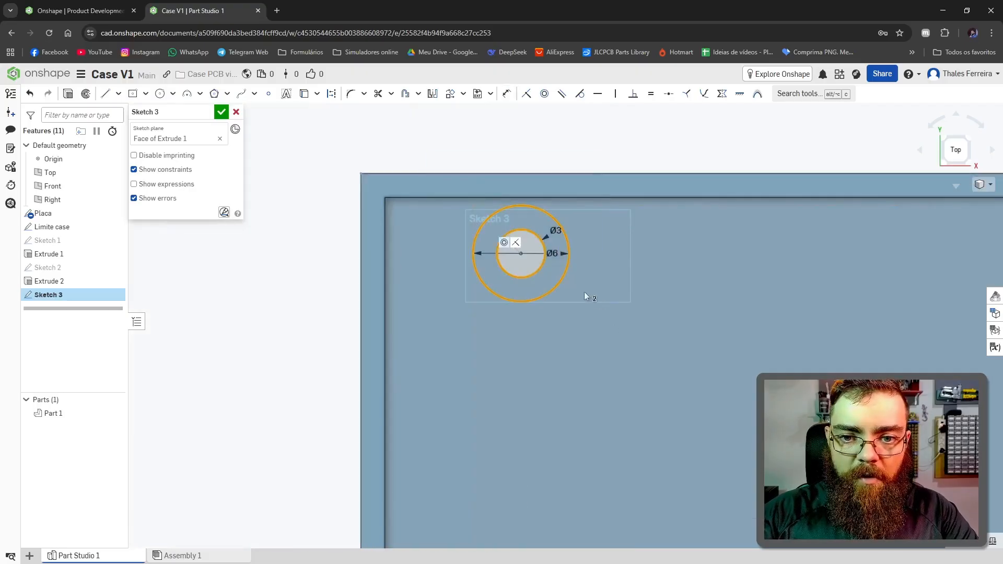
key("ctrl+c")
key("ctrl+v")
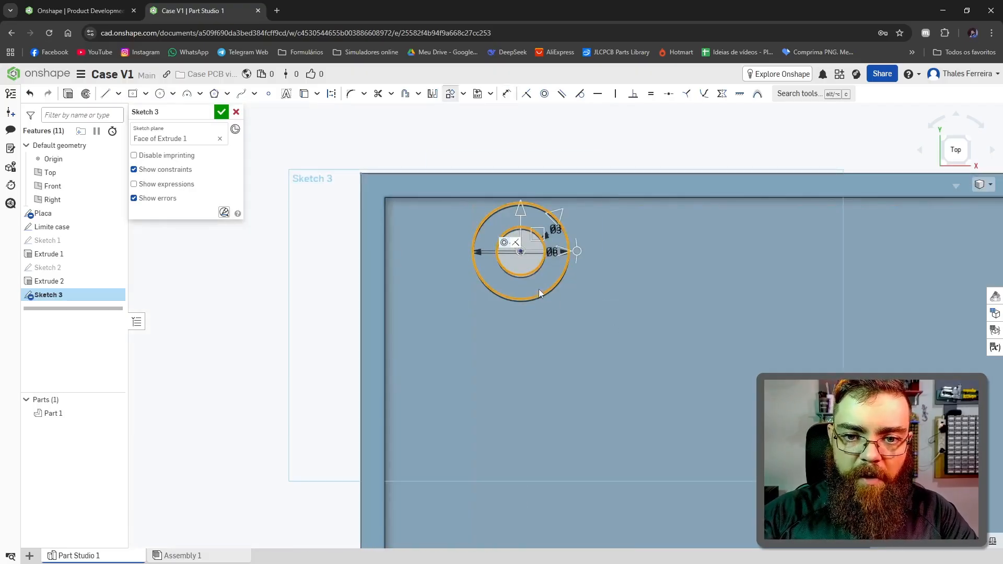
scroll(667, 268, "up", 3)
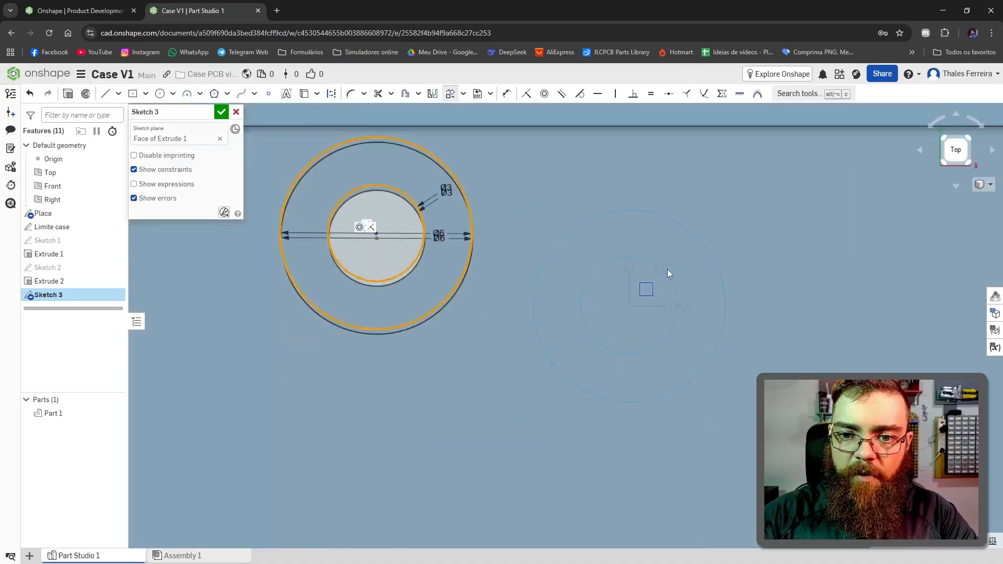
scroll(667, 269, "down", 8)
scroll(594, 253, "up", 5)
scroll(595, 256, "down", 3)
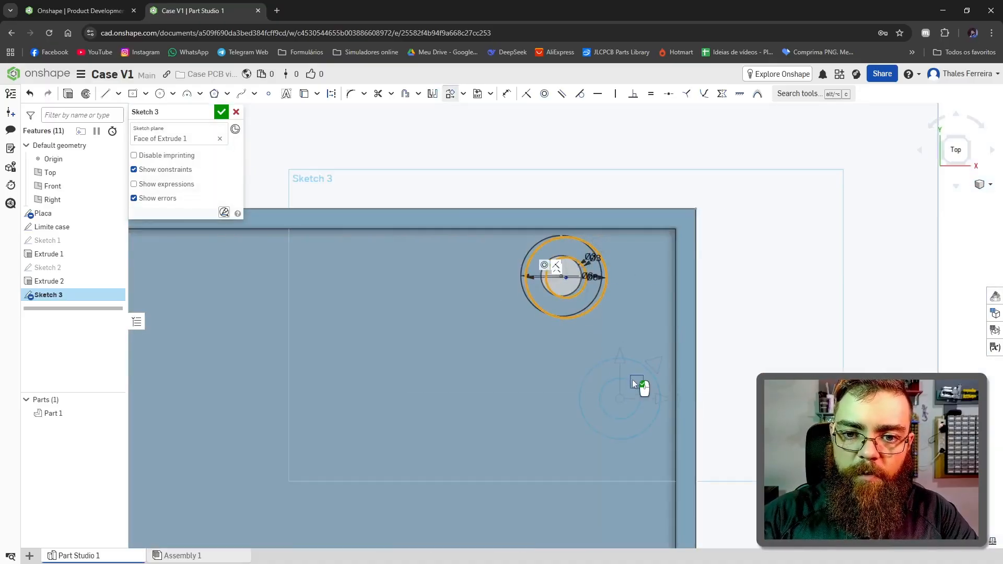
key("f")
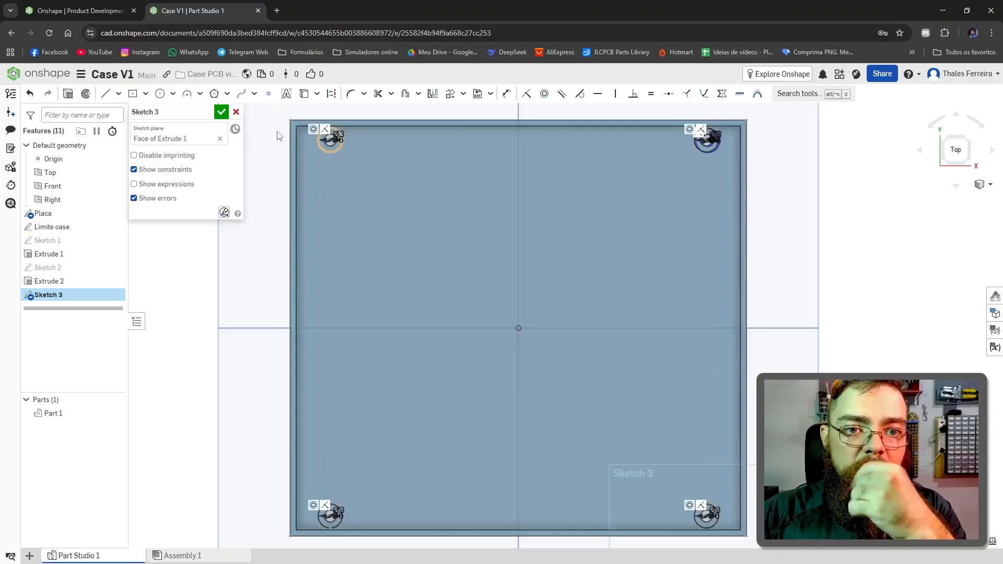
Step: Extrude the ring regions of the four concentric circle pairs 2.4 mm upward, adding them to the case as standoffs
left_click(65, 95)
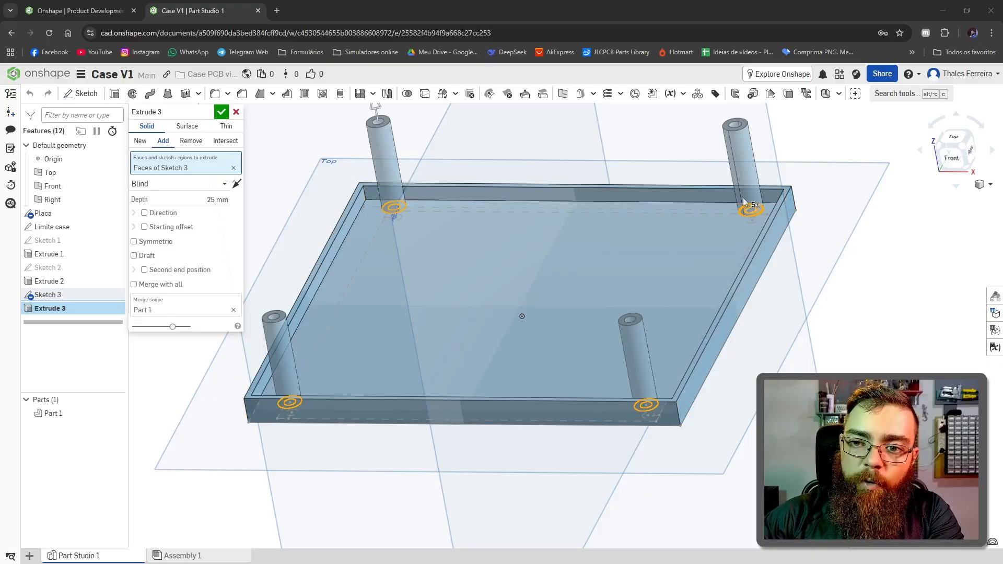
scroll(395, 296, "up", 3)
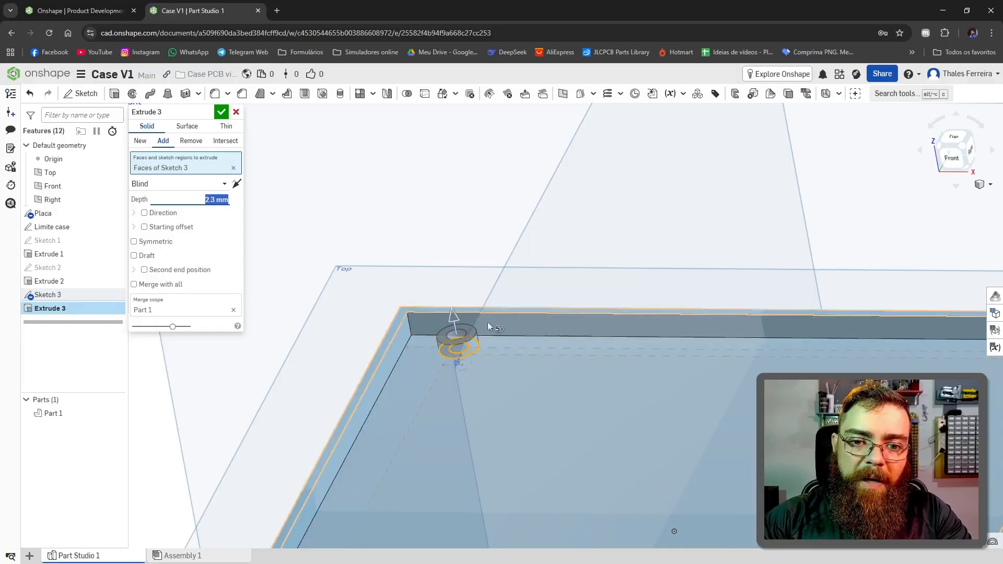
scroll(489, 320, "down", 5)
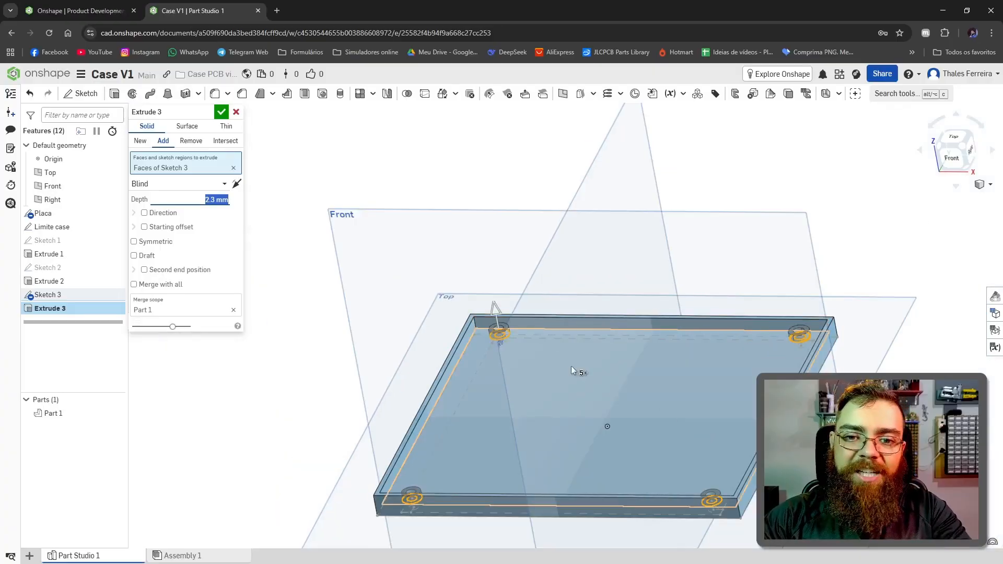
scroll(572, 368, "up", 2)
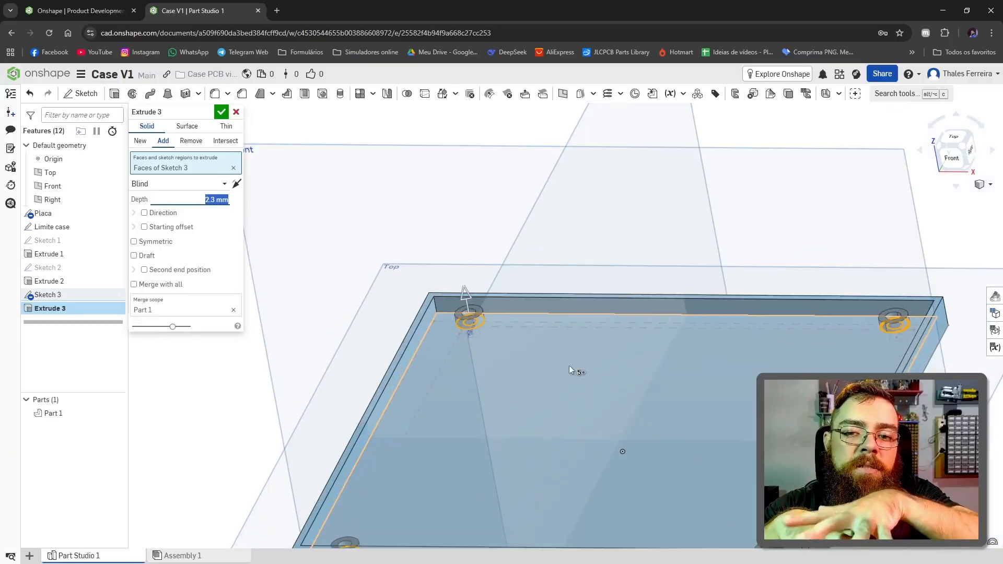
left_click(274, 199)
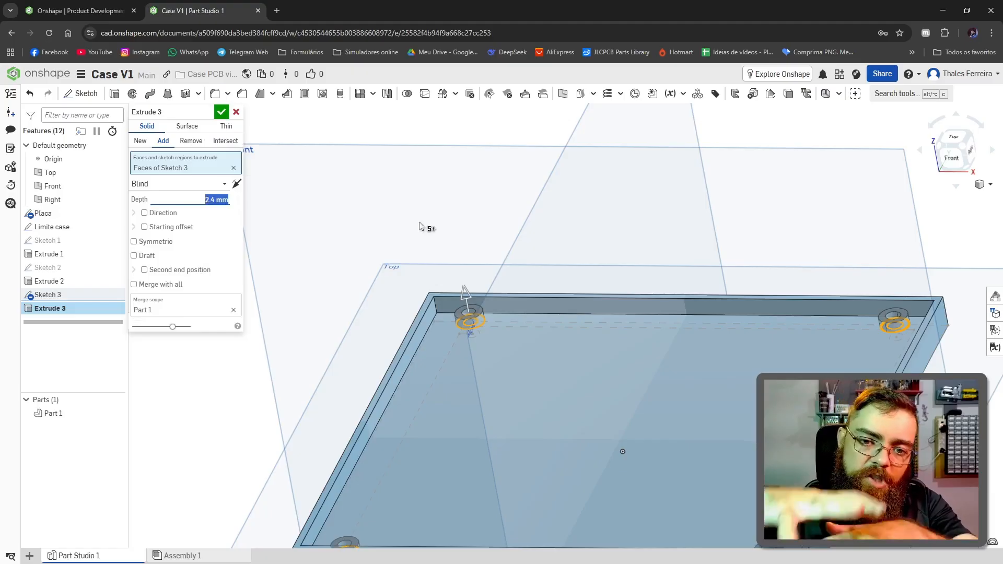
scroll(634, 251, "down", 3)
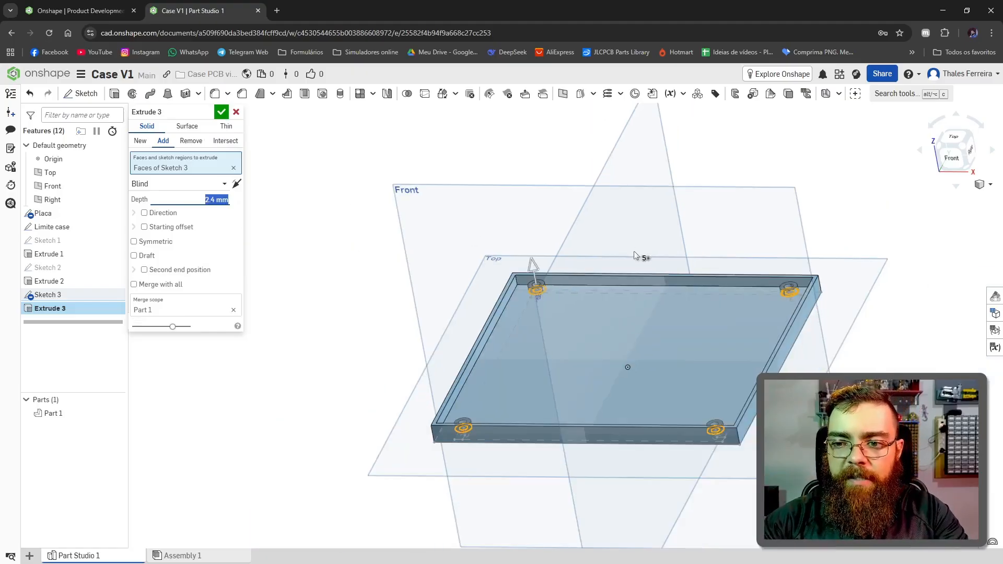
key("Return")
Step: Examine the four standoffs up close, from the side and from above, comparing their height with the walls
scroll(548, 290, "up", 1)
middle_click_drag(547, 291, 419, 315)
right_click_drag(509, 377, 372, 324)
scroll(373, 321, "up", 2)
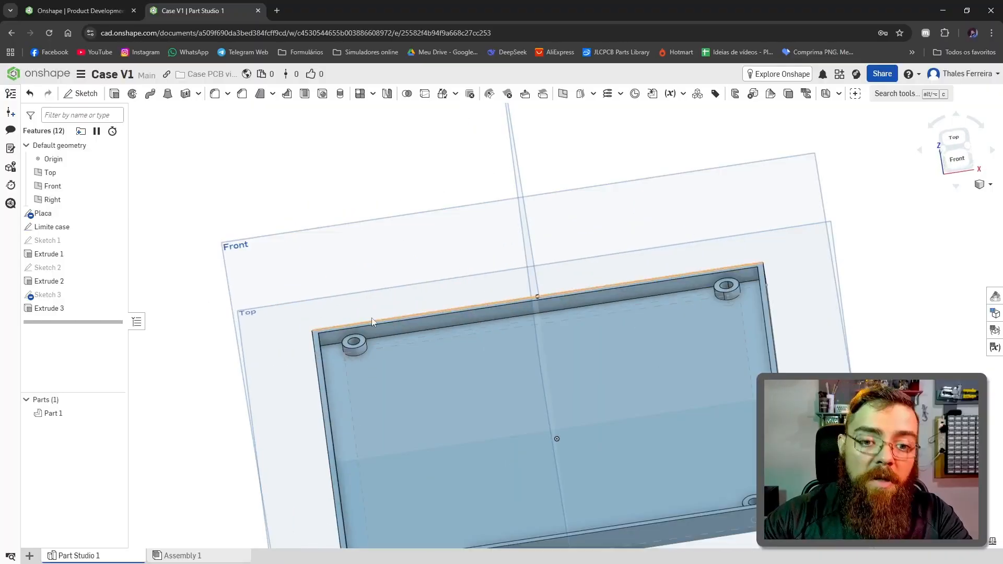
scroll(370, 323, "down", 4)
scroll(366, 327, "up", 3)
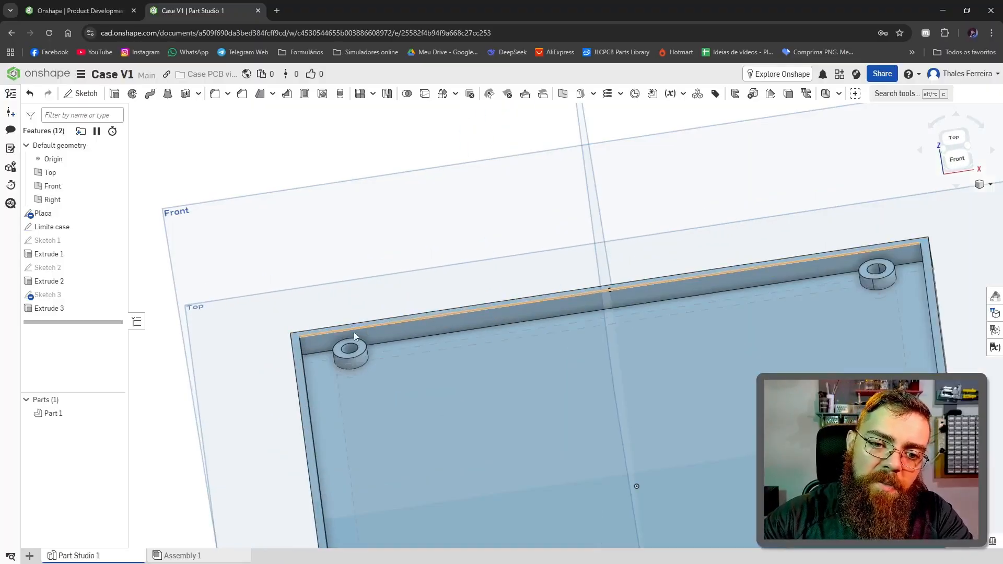
right_click_drag(352, 410, 351, 380)
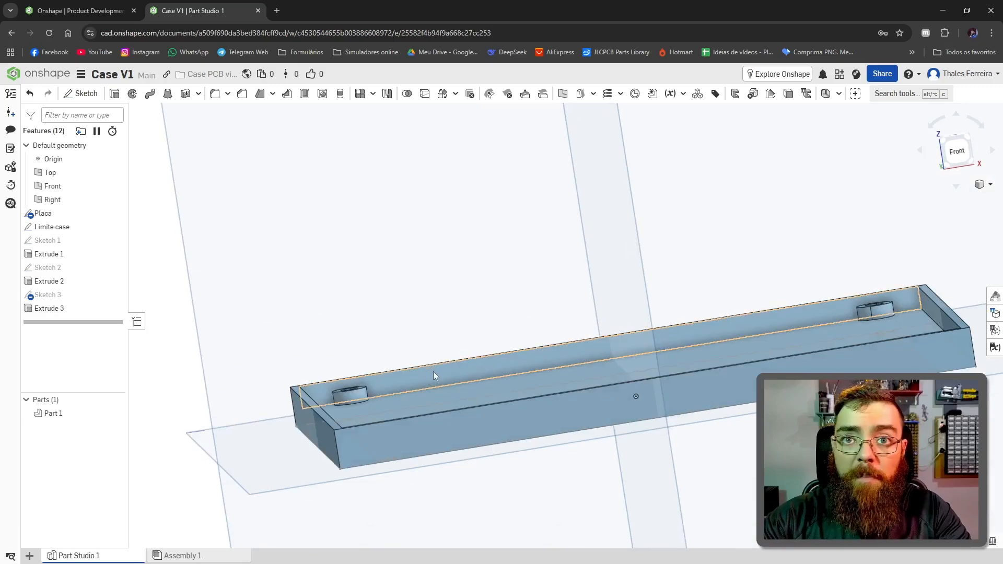
scroll(435, 369, "down", 4)
right_click_drag(435, 368, 678, 485)
right_click_drag(523, 465, 439, 430)
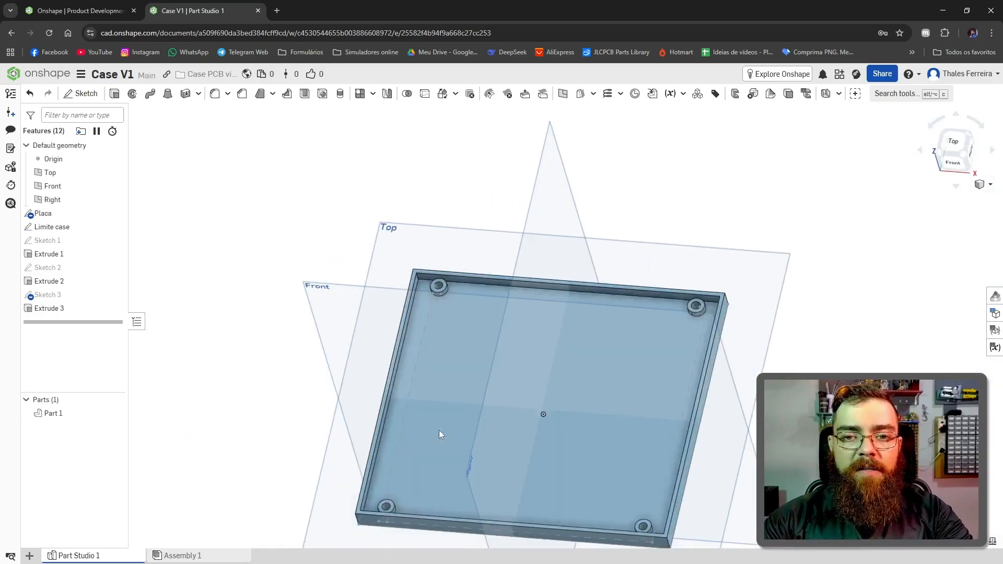
Step: Set the board outline's vertical dimension to 80 mm in the Placa sketch to test how the case adapts
double_click(50, 213)
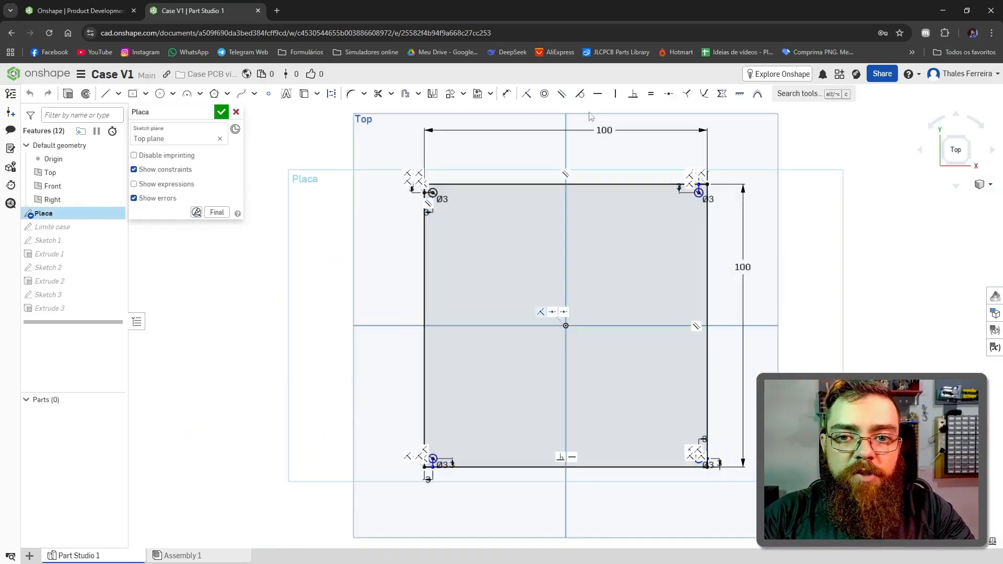
double_click(738, 264)
type("8")
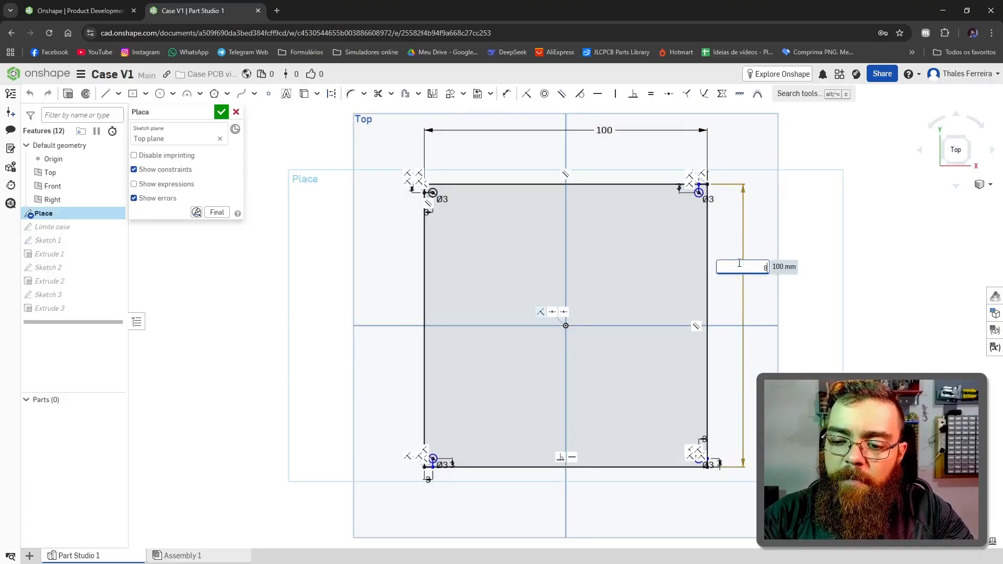
type("0")
key("Return")
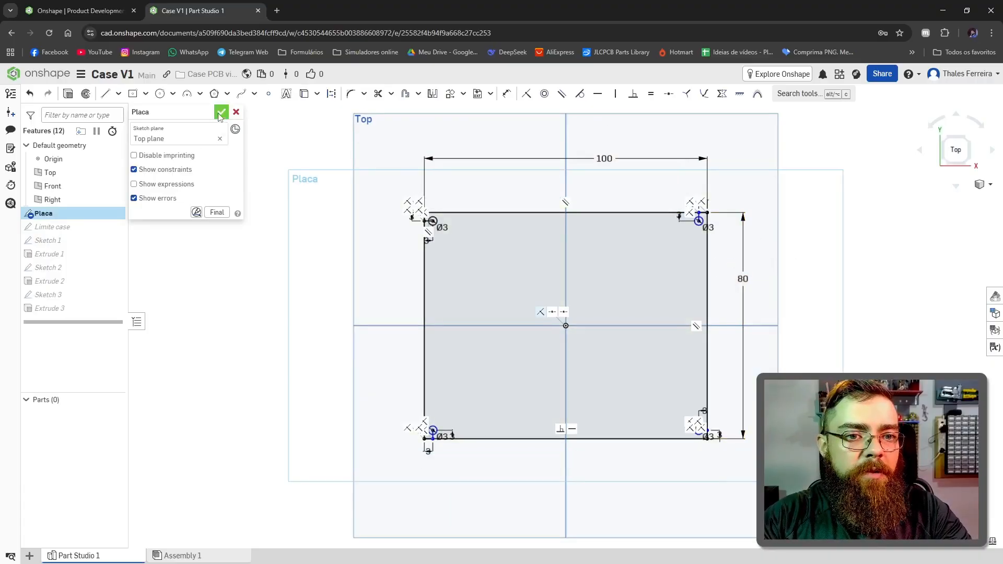
left_click(220, 114)
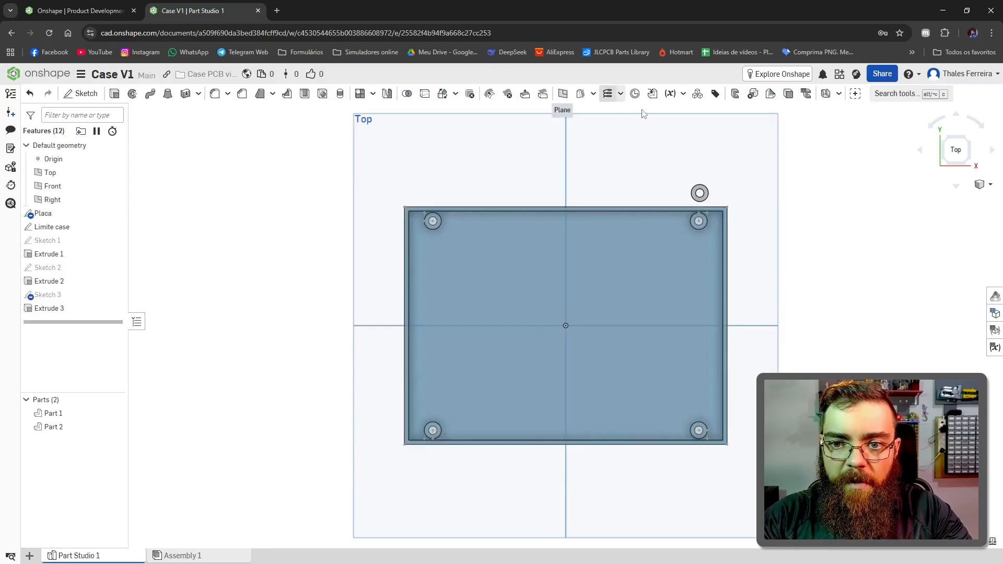
Step: Delete the stray pair of concentric circles outside the case's upper-right corner from the standoff sketch
scroll(715, 192, "up", 5)
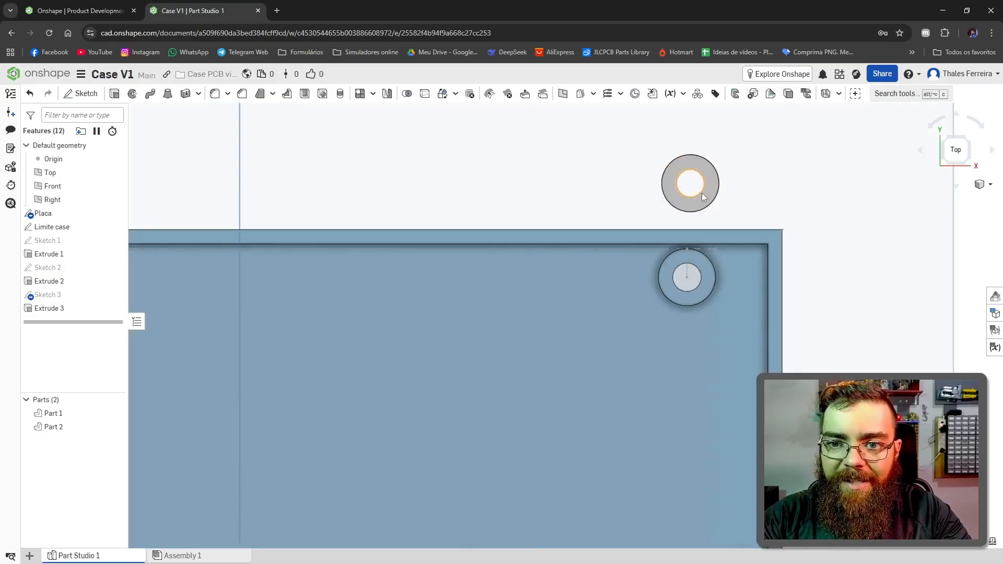
right_click_drag(780, 213, 677, 208)
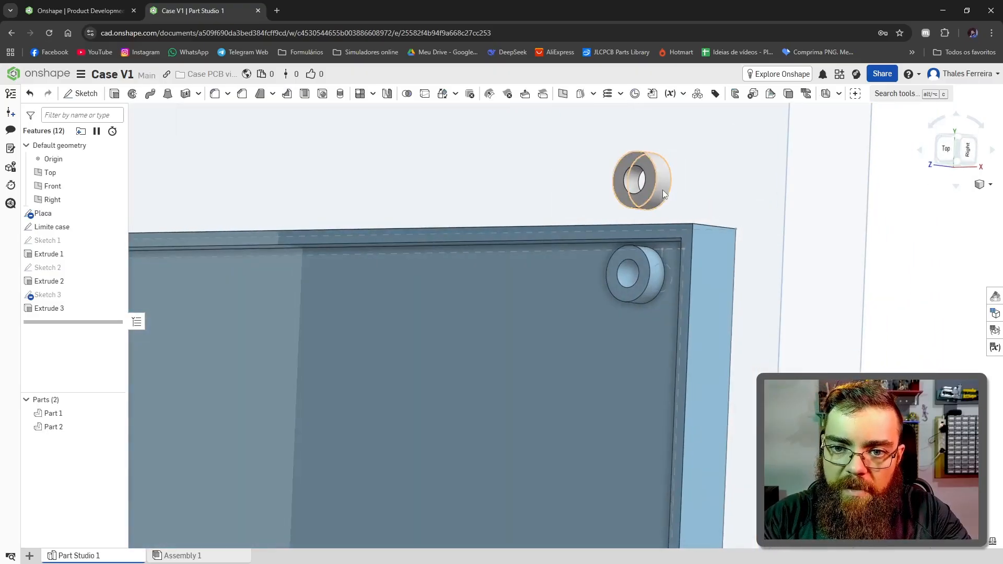
scroll(662, 190, "down", 6)
scroll(662, 190, "up", 5)
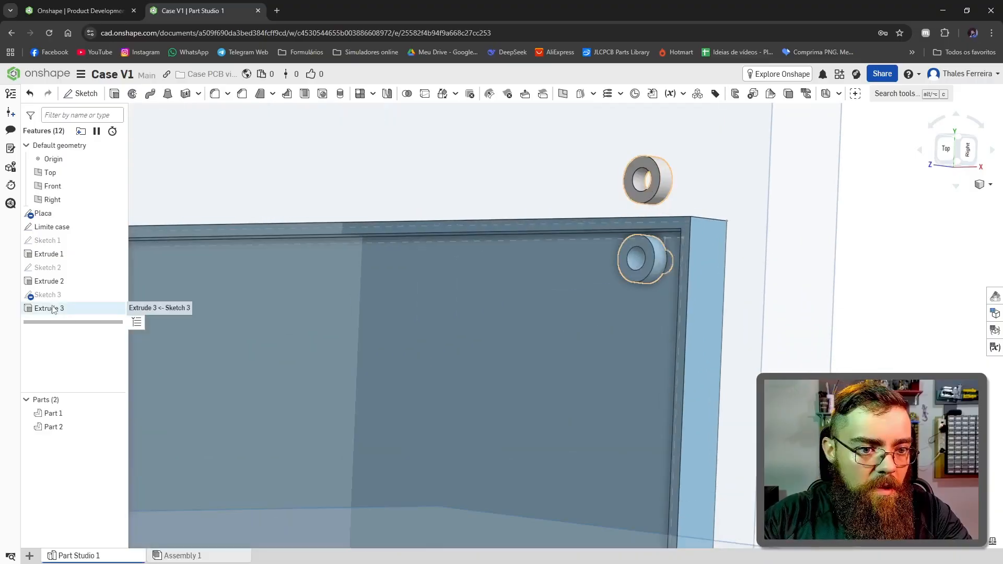
double_click(46, 294)
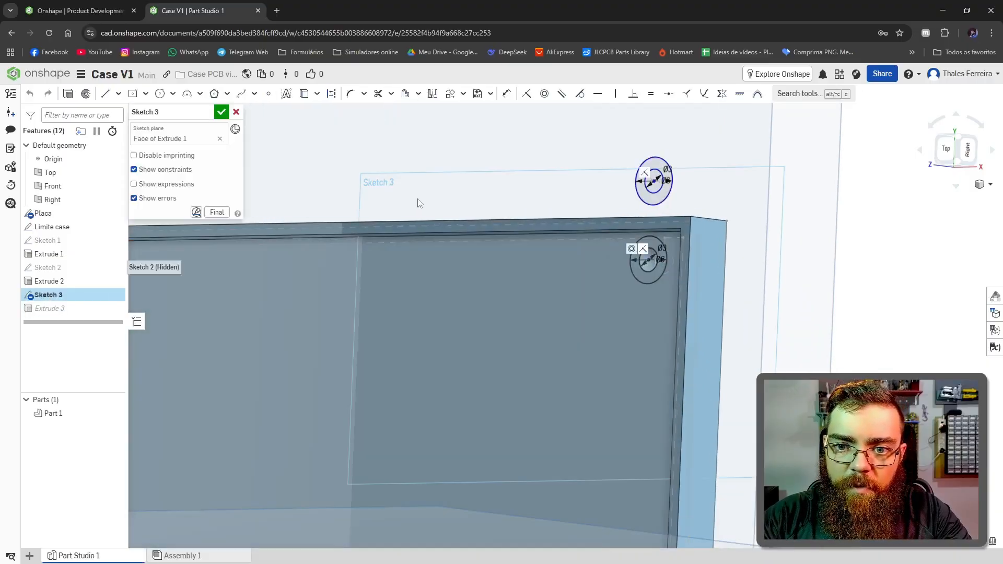
left_click_drag(615, 144, 704, 210)
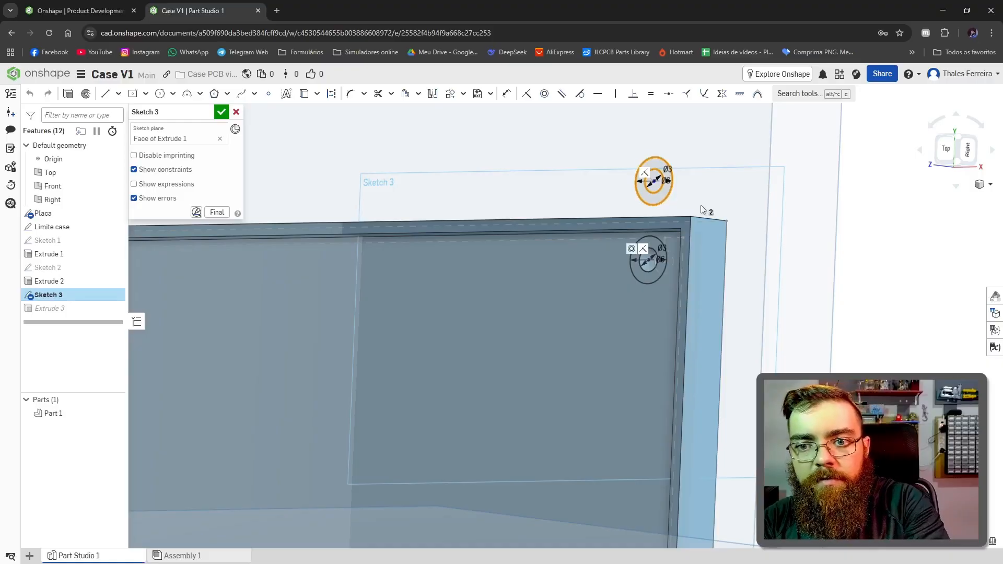
key("Delete")
scroll(700, 205, "down", 6)
scroll(604, 233, "up", 2)
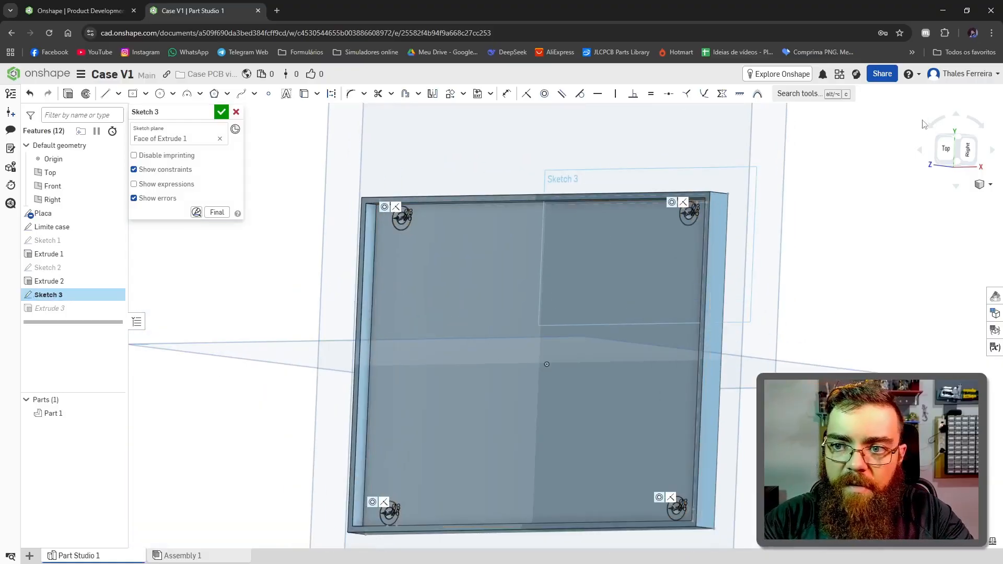
key("Return")
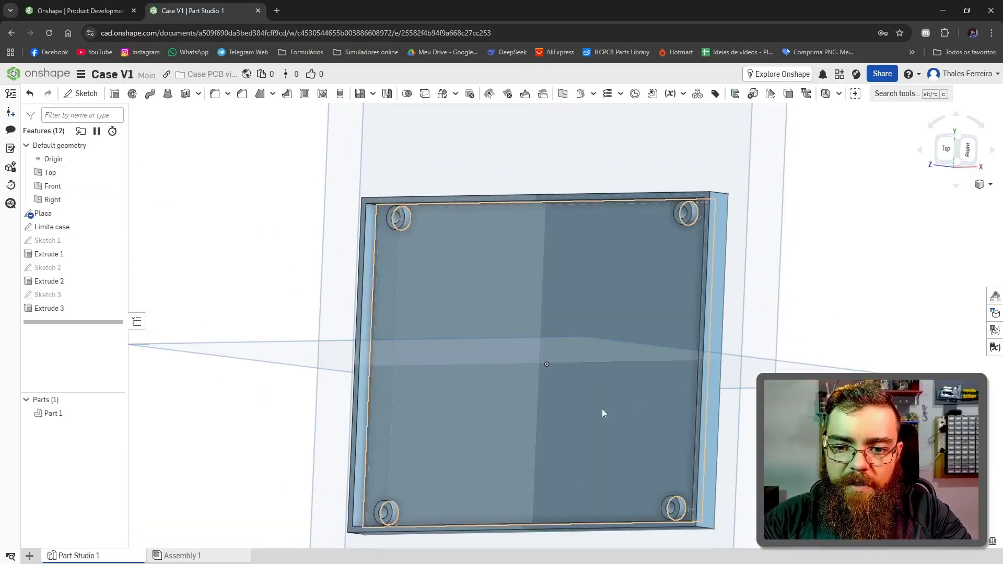
Step: Set the board outline in the Placa sketch to 100 mm vertically and 50 mm horizontally, and check the resized case
scroll(601, 408, "down", 3)
right_click_drag(609, 450, 674, 456)
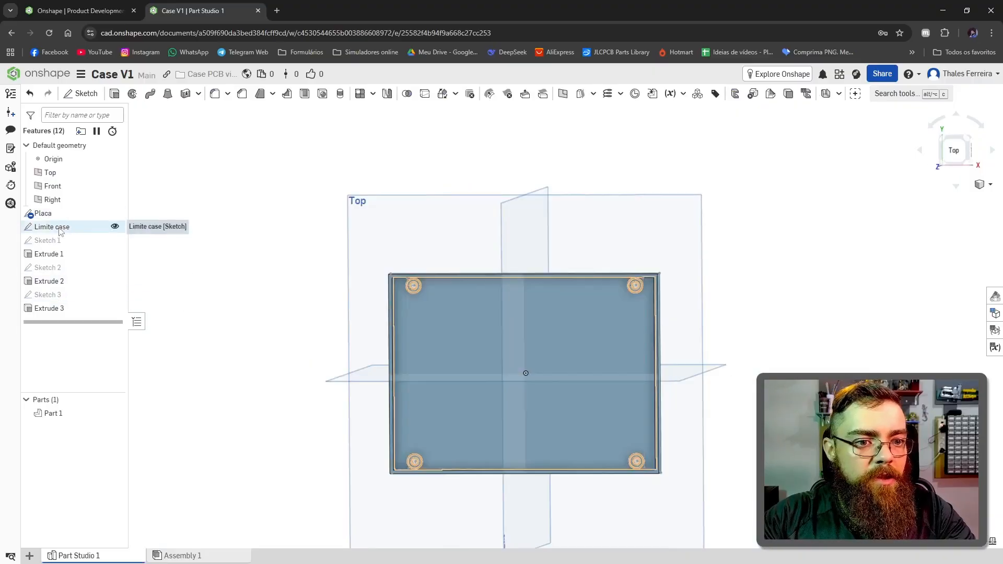
double_click(43, 213)
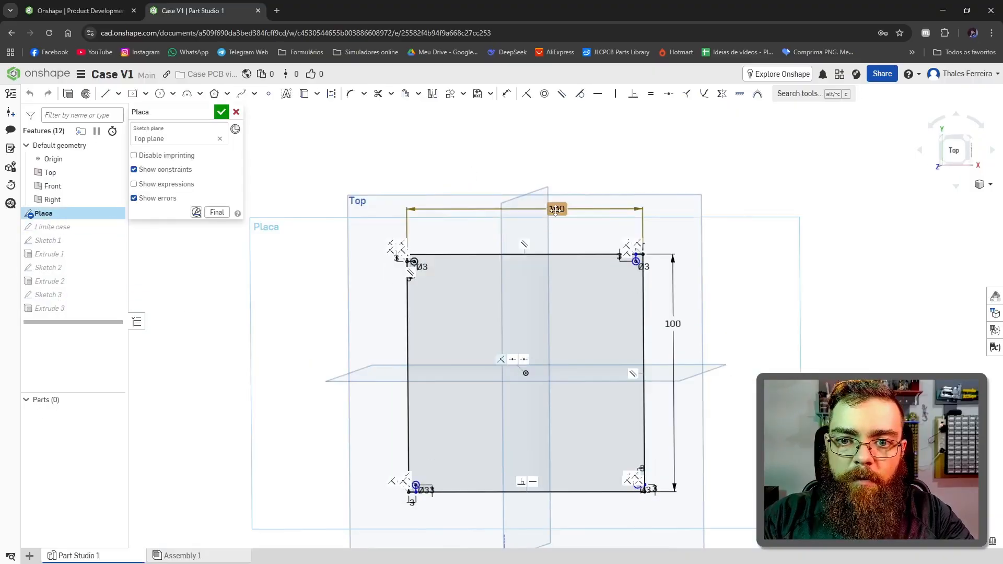
double_click(557, 210)
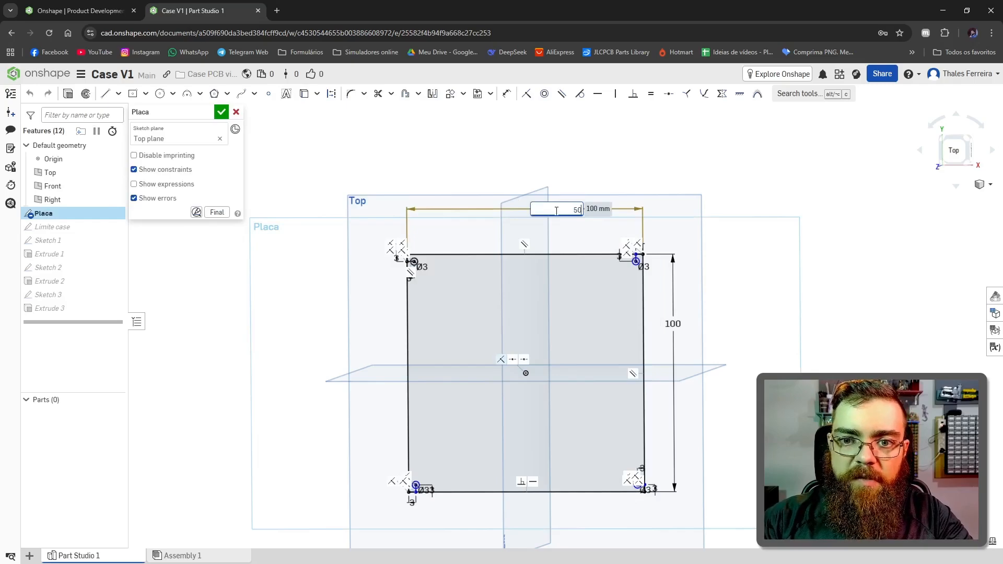
key("Return")
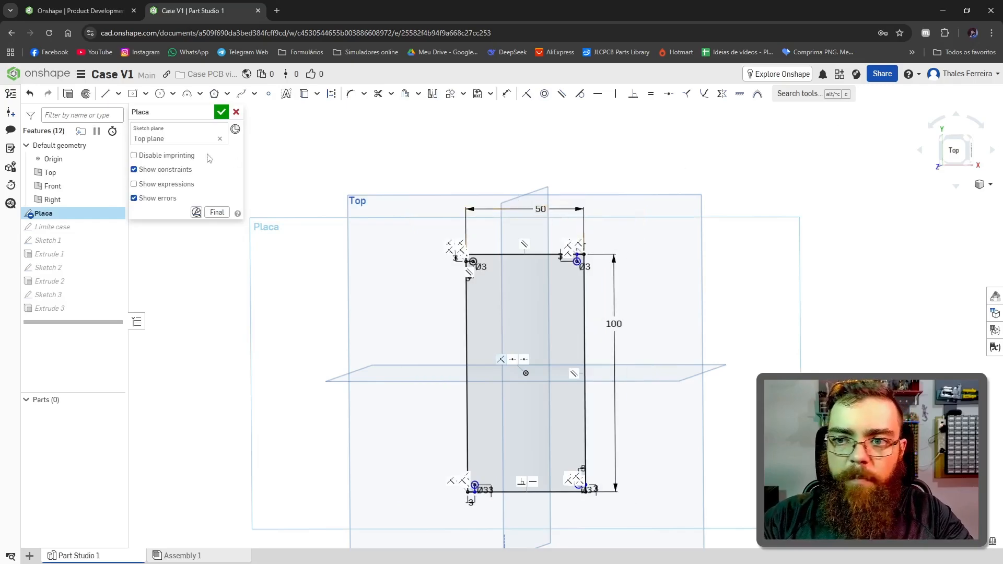
left_click(221, 112)
mouse_move(601, 228)
right_mouse_down()
mouse_move(613, 363)
mouse_move(610, 340)
right_mouse_up()
Step: Set the board outline's horizontal dimension to 100 mm in the Placa sketch and view the case from above
double_click(43, 213)
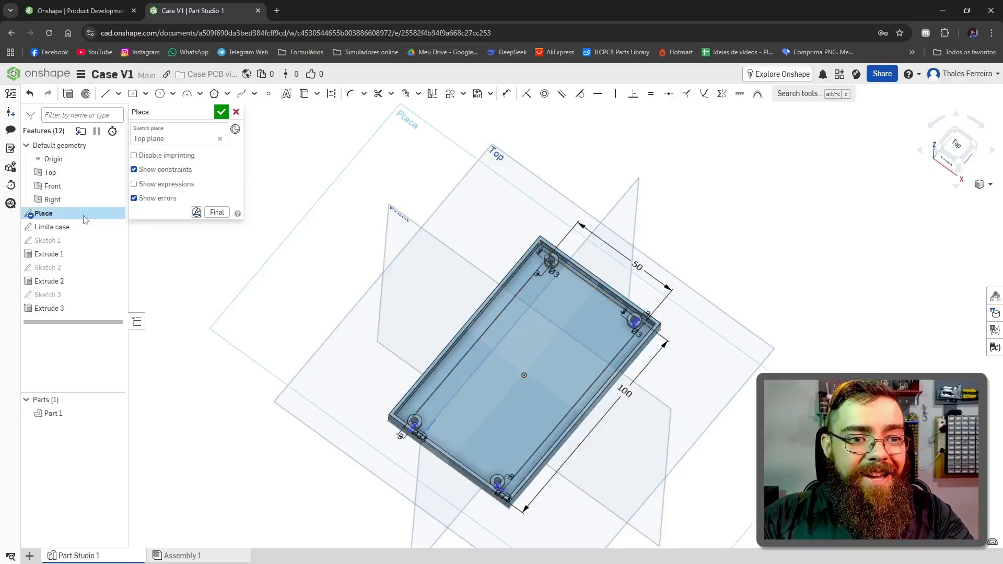
double_click(639, 266)
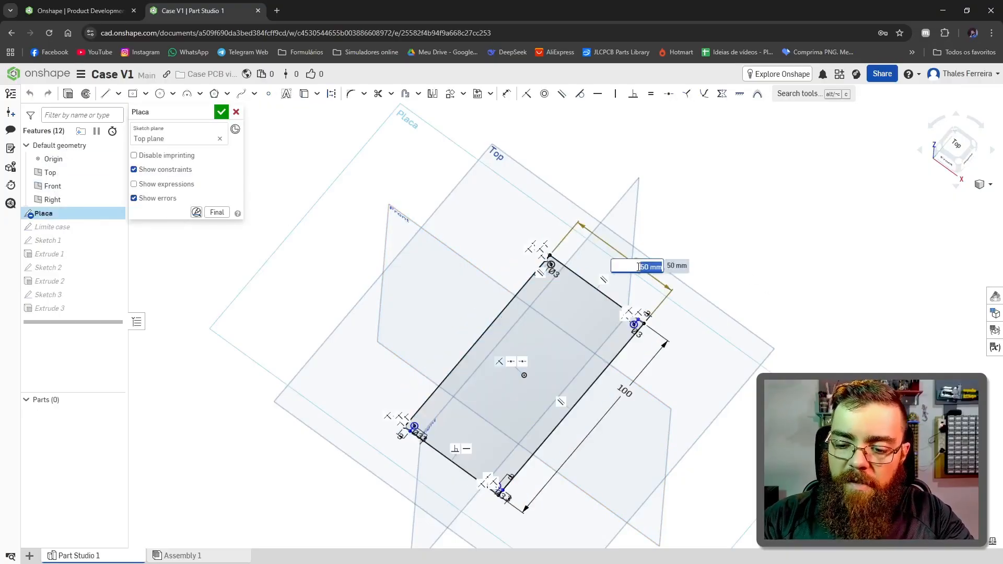
key("Return")
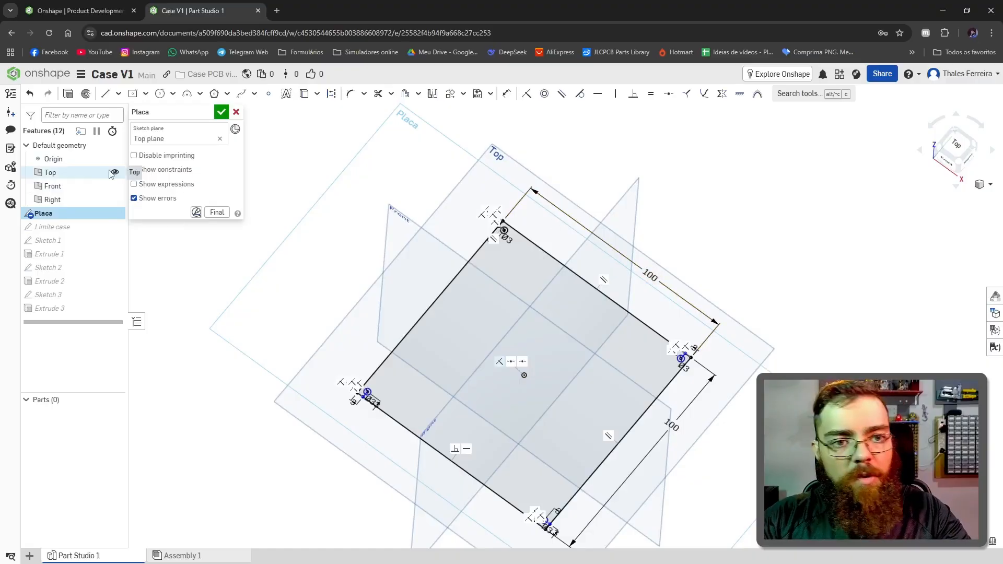
left_click(222, 112)
key("shift+5")
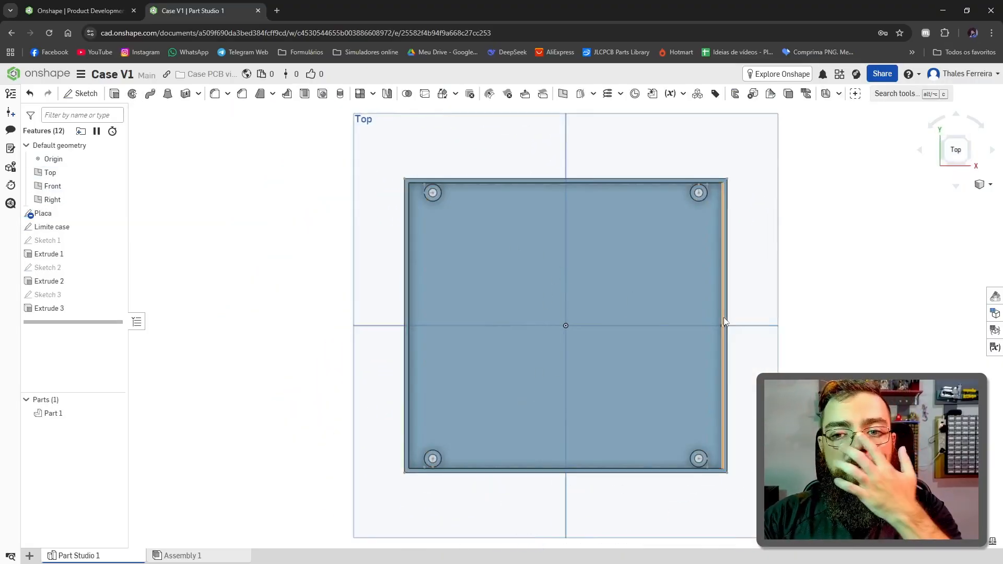
Step: Examine the case at an angle, checking the walls and the corner standoffs
right_click_drag(728, 321, 321, 278)
scroll(321, 278, "up", 2)
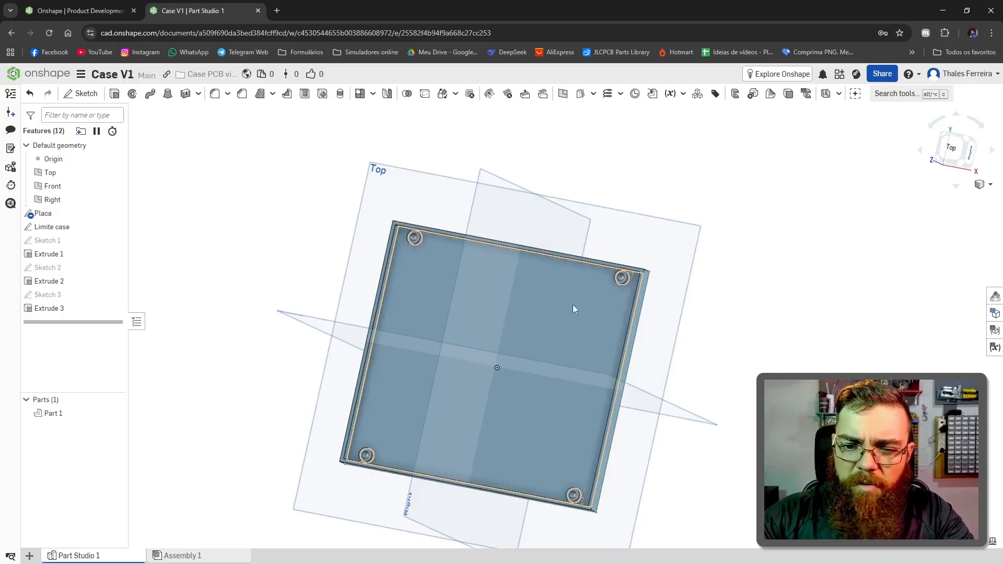
right_click_drag(573, 337, 533, 390)
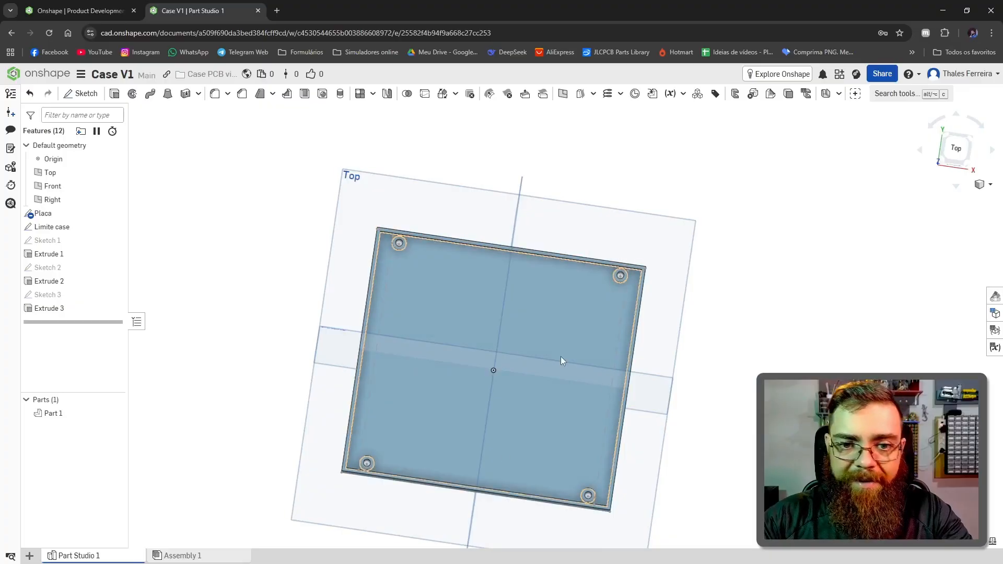
right_click_drag(559, 357, 616, 275)
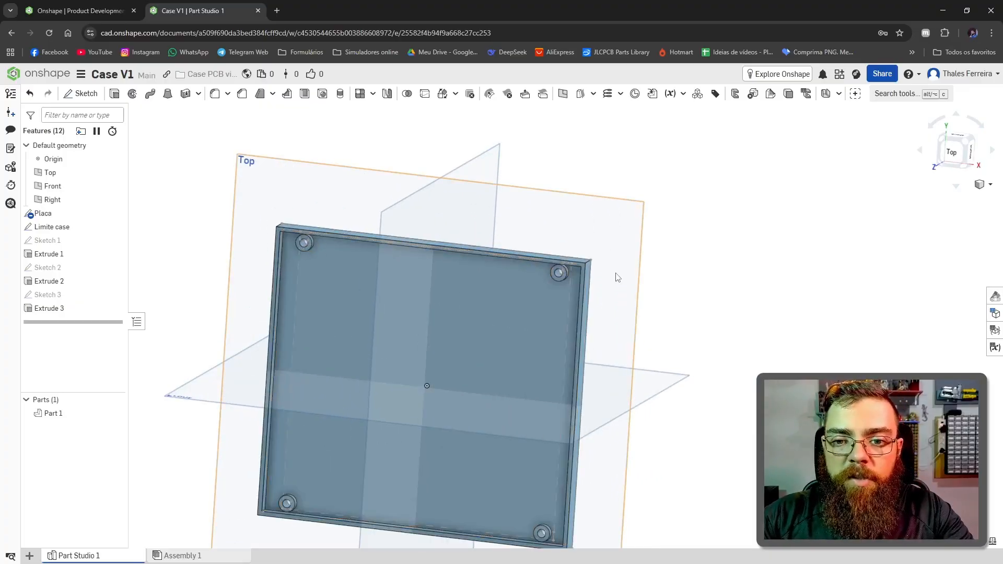
scroll(563, 272, "up", 5)
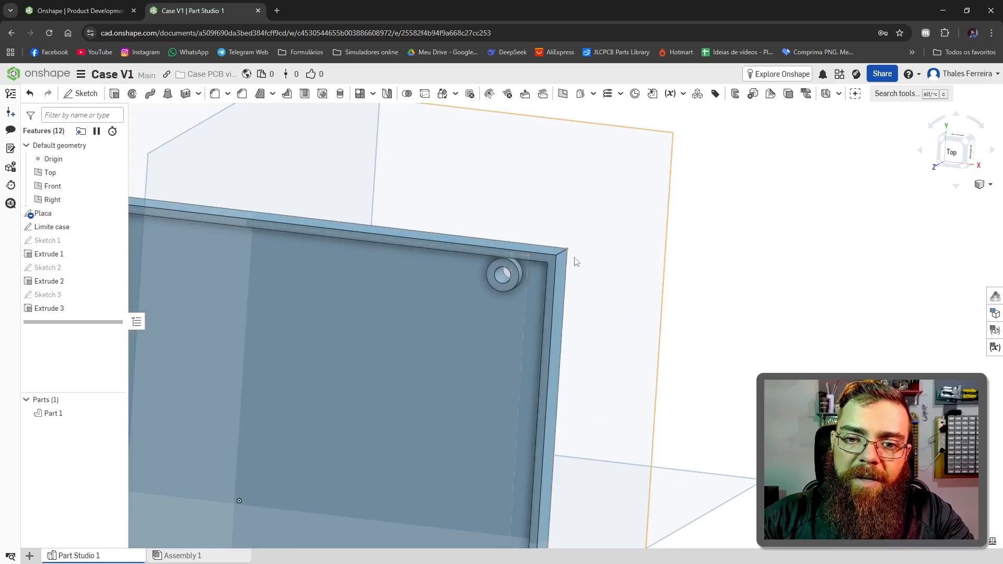
scroll(580, 270, "down", 5)
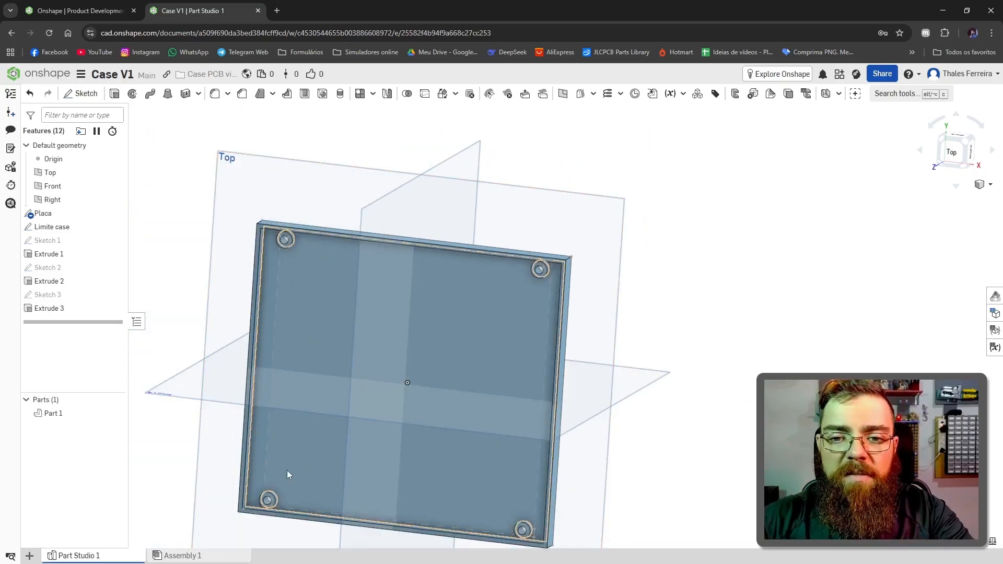
scroll(445, 353, "down", 5)
scroll(492, 293, "up", 3)
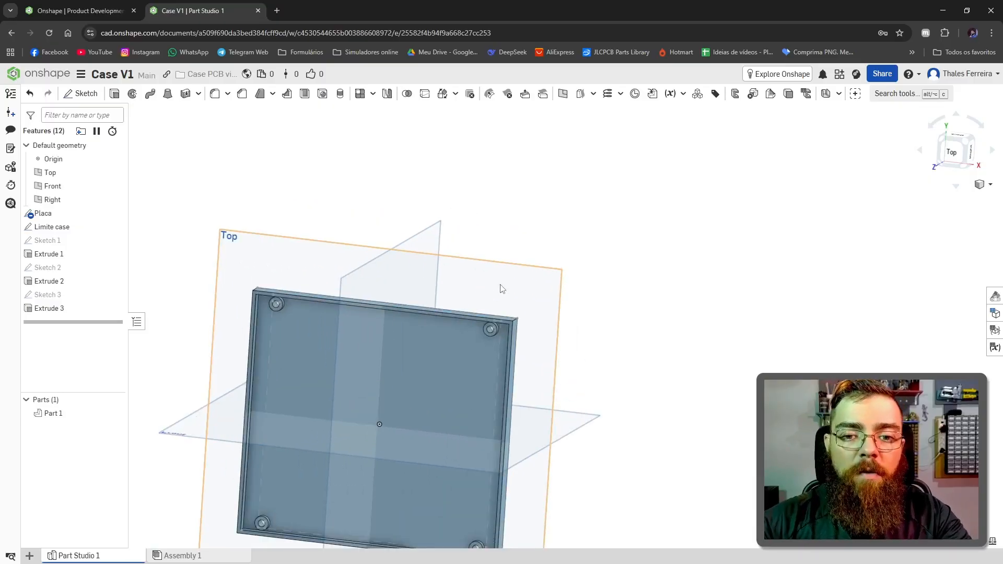
Step: Start a new sketch on the top face of the case walls, viewed from above
right_click_drag(500, 288, 544, 323)
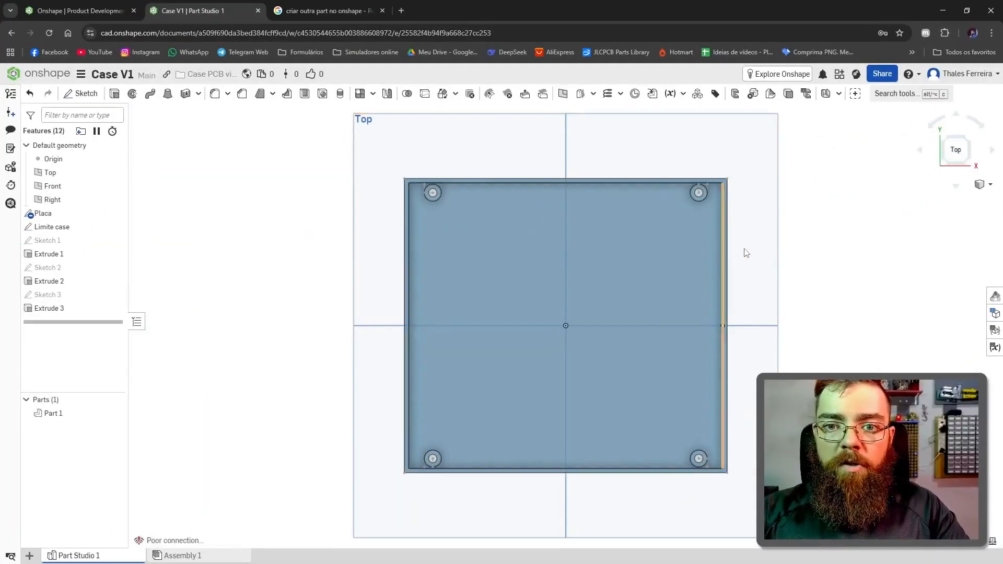
scroll(828, 309, "up", 2)
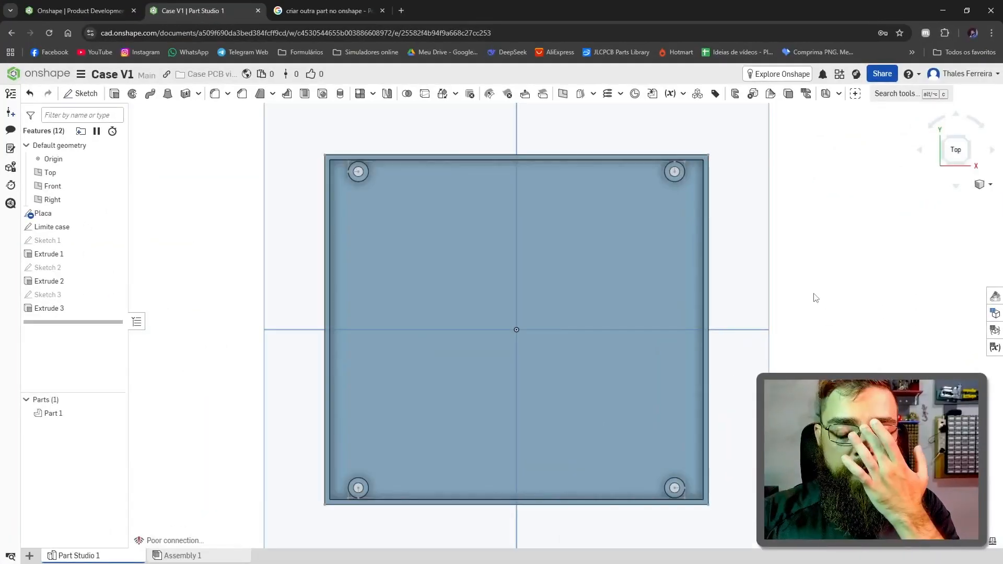
scroll(489, 324, "down", 2)
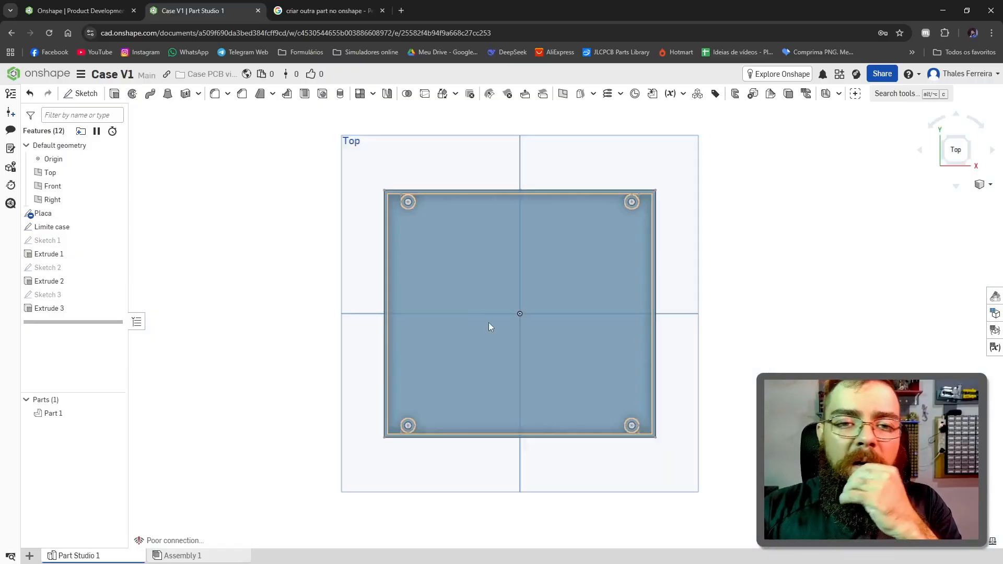
scroll(428, 202, "up", 5)
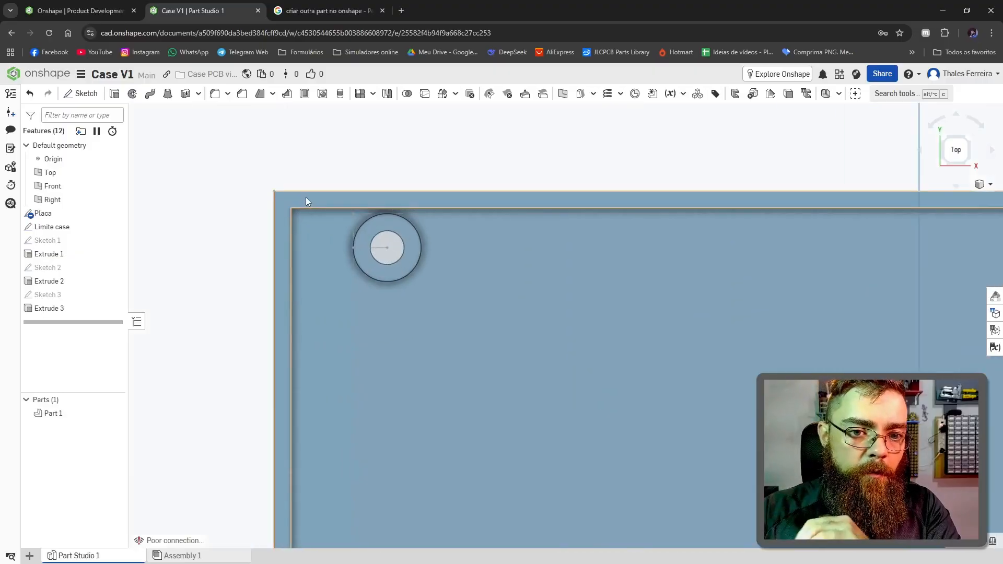
left_click(306, 196)
scroll(306, 197, "down", 5)
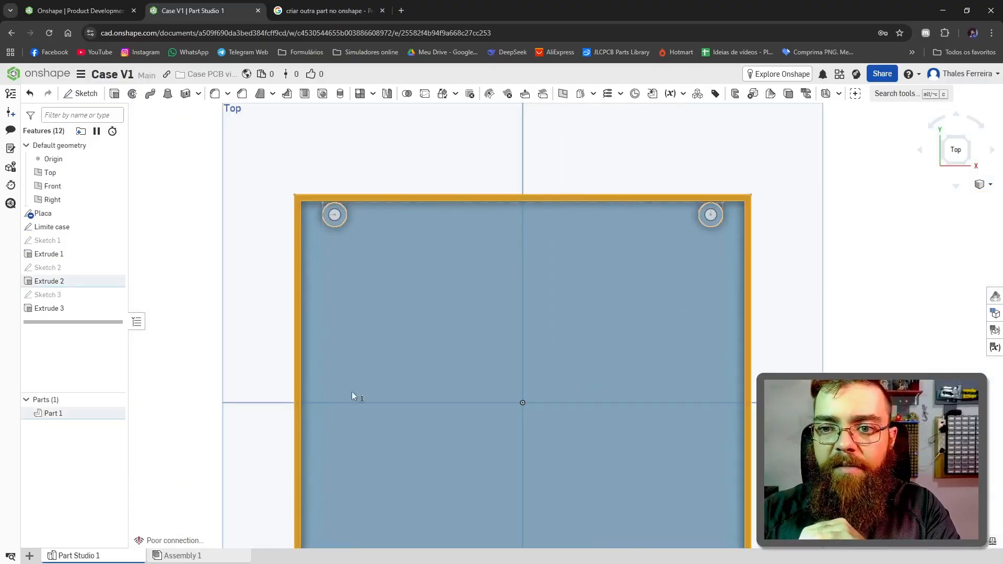
right_click_drag(352, 396, 347, 370)
scroll(424, 348, "down", 5)
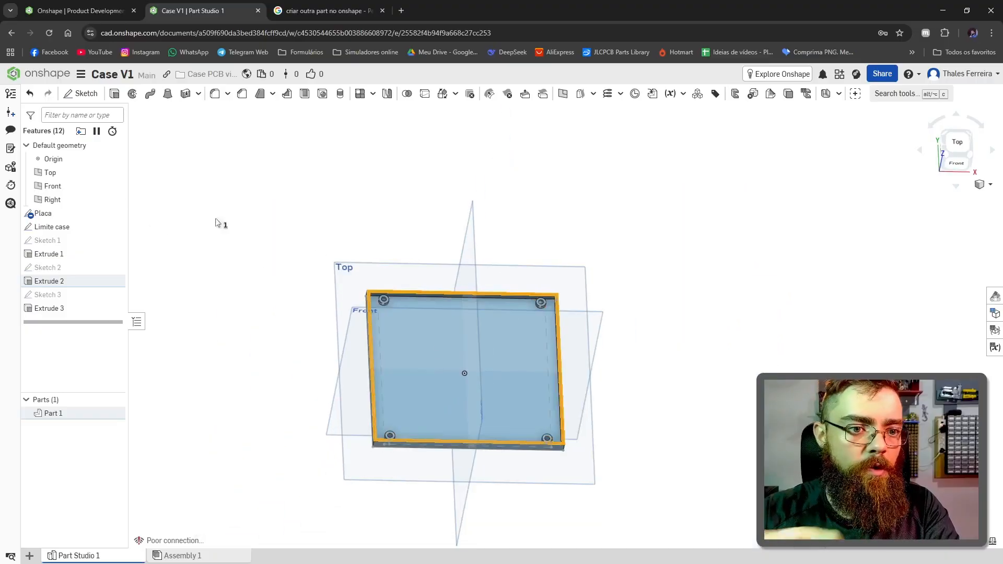
left_click(81, 93)
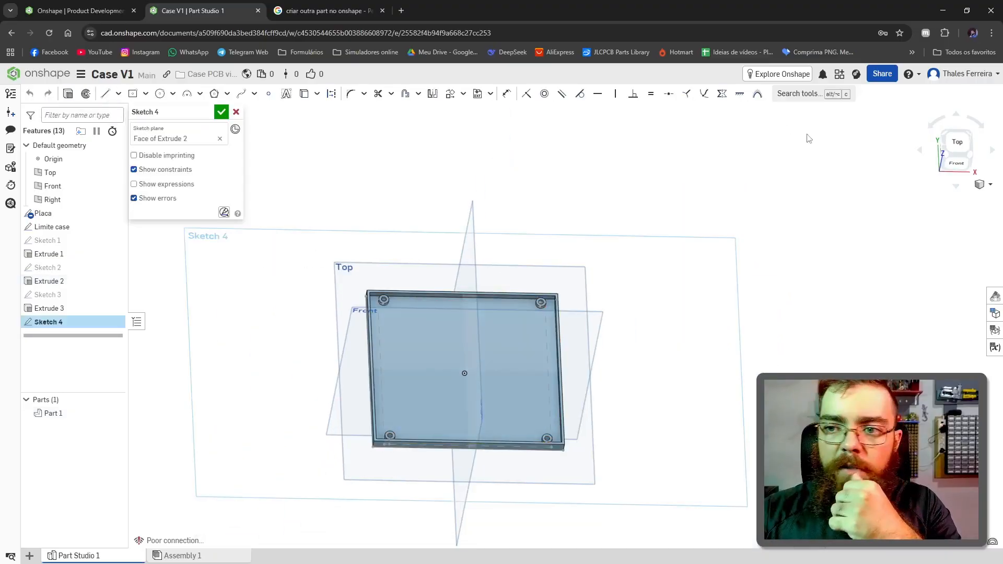
left_click(967, 149)
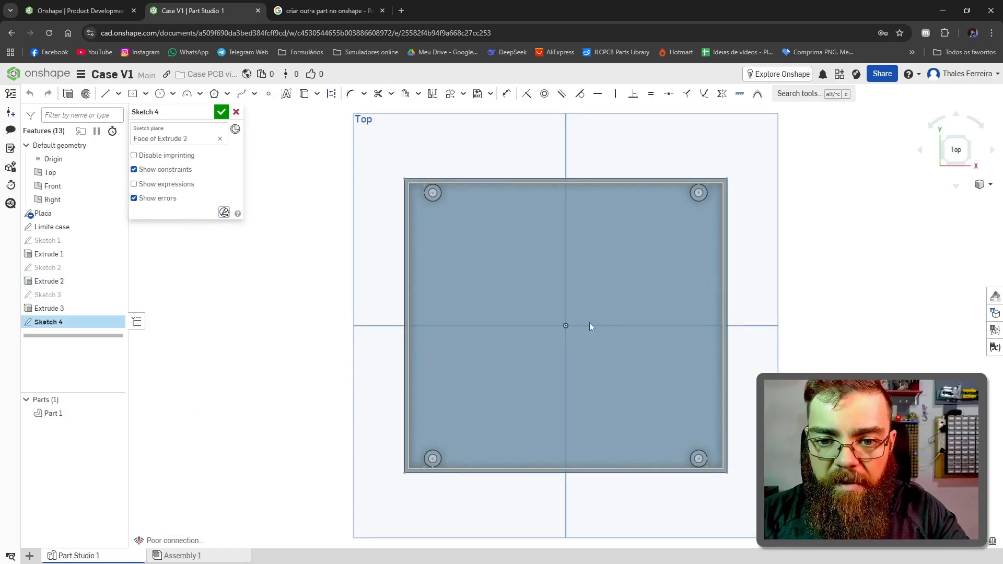
Step: Draw two center rectangles from the origin, one to the walls' outer corner and one to their inner corner
key("r")
scroll(590, 303, "down", 2)
scroll(673, 199, "up", 6)
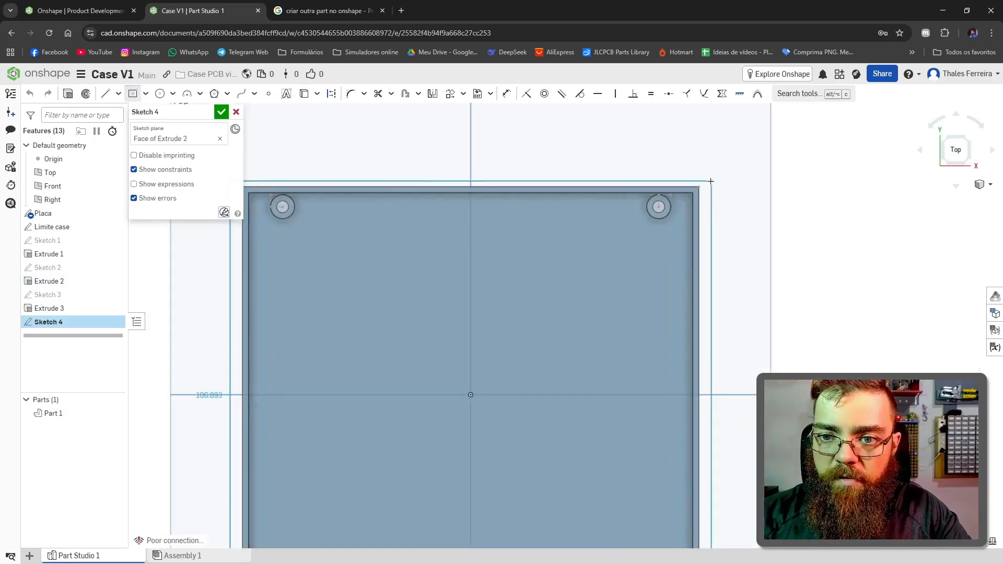
left_click(673, 199)
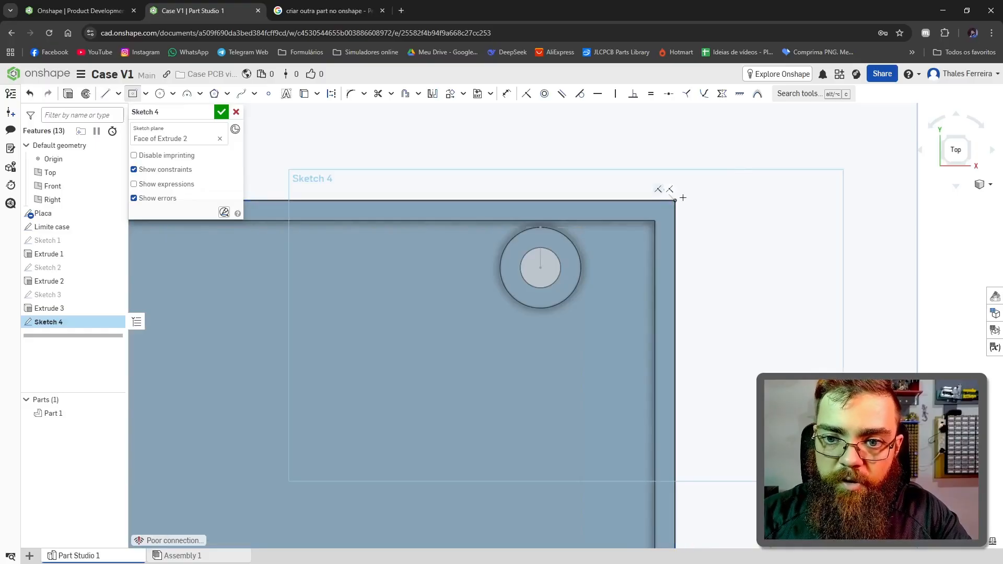
scroll(673, 199, "down", 5)
scroll(561, 324, "up", 2)
scroll(622, 224, "down", 5)
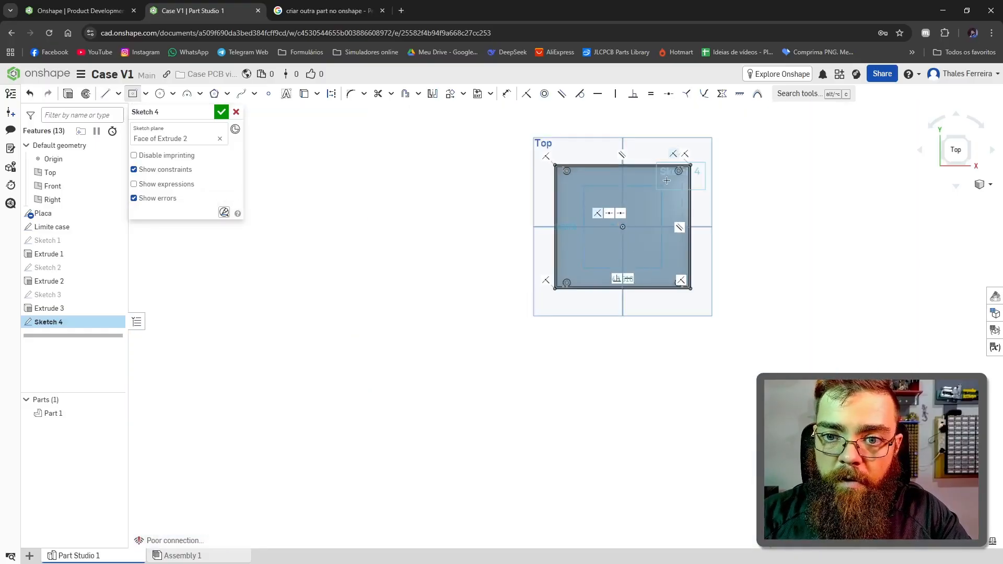
scroll(697, 161, "up", 8)
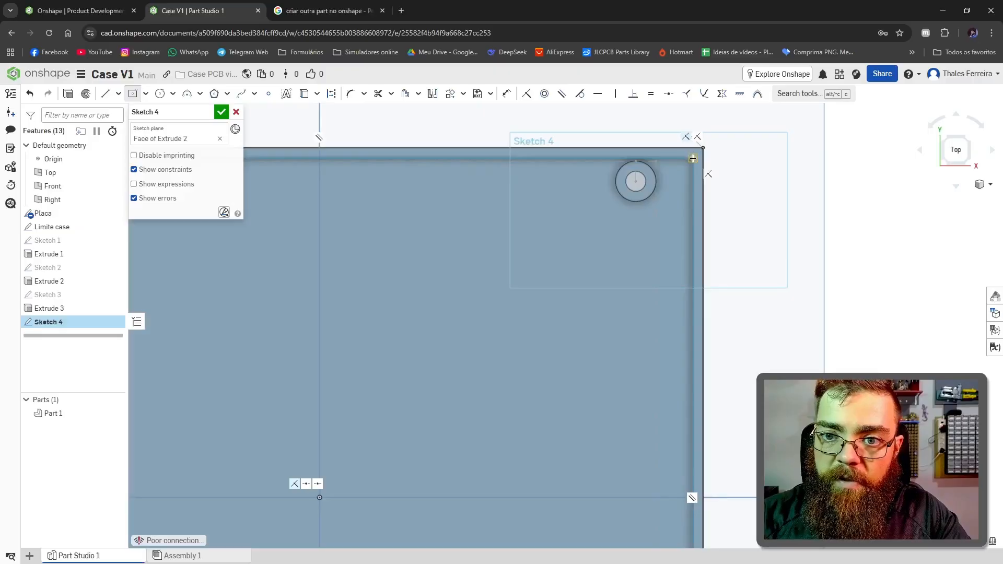
left_click(693, 158)
scroll(693, 159, "down", 8)
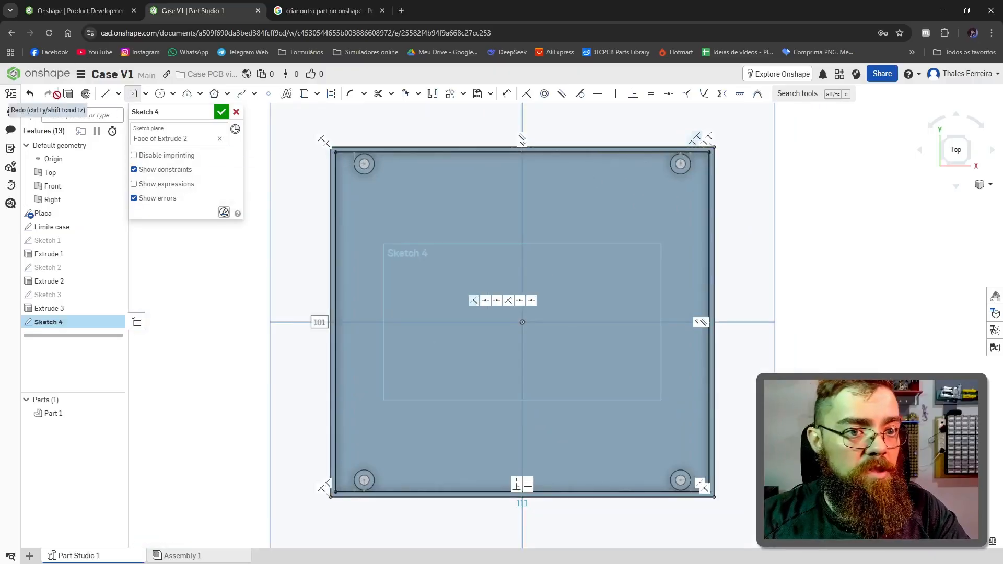
Step: Extrude the wall ring profile upward 35 mm as a new part
left_click(67, 94)
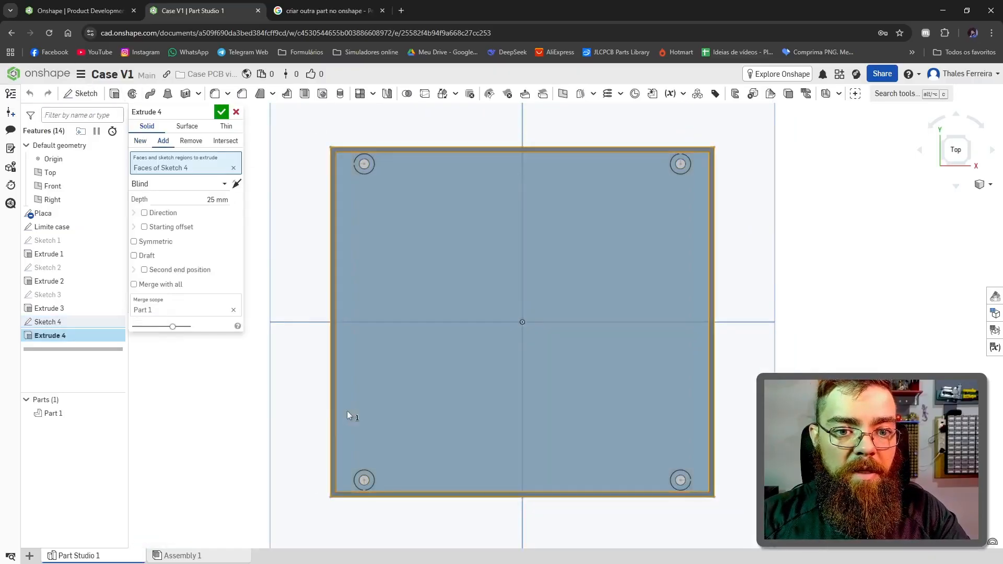
right_click_drag(347, 411, 328, 362)
left_click(215, 199)
left_click(214, 200)
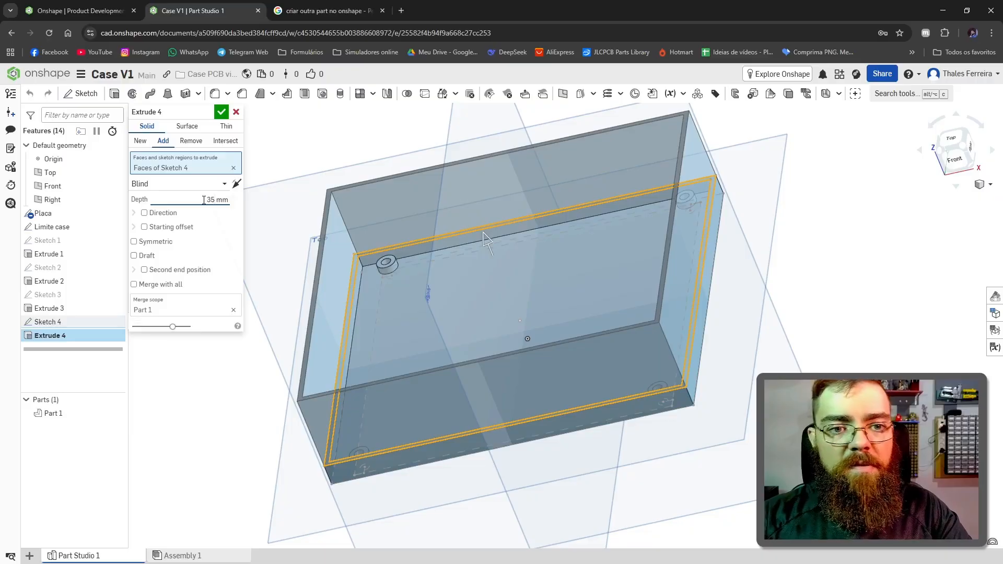
key("Return")
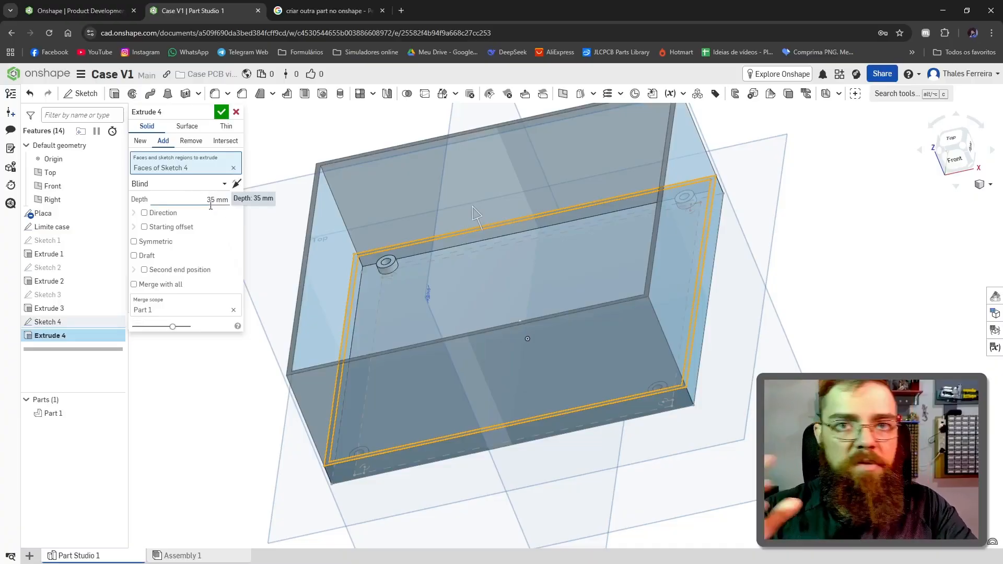
left_click(139, 141)
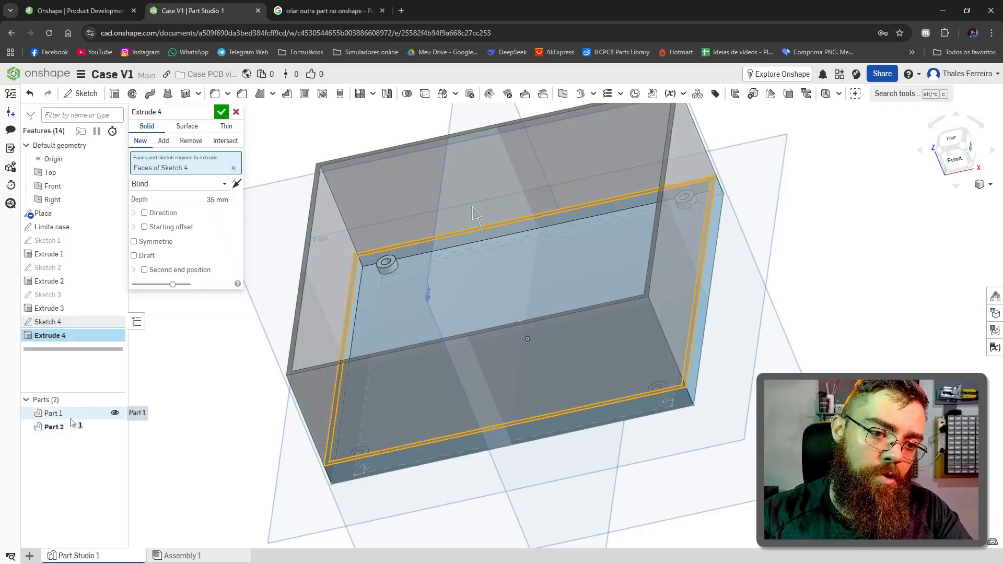
left_click(222, 112)
Step: Rename the lower case part with the standoffs as Base
right_click_drag(791, 261, 401, 300)
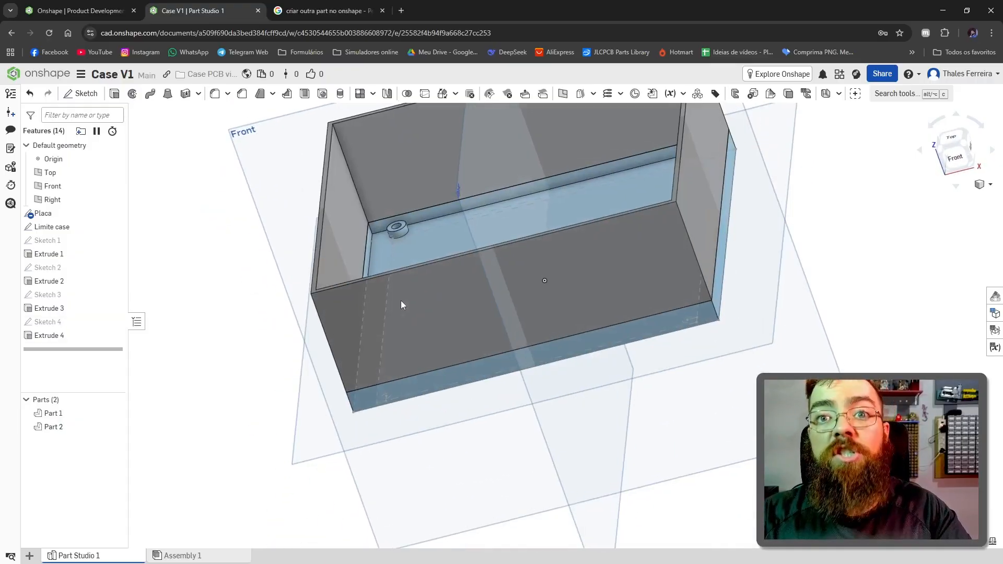
scroll(768, 218, "down", 5)
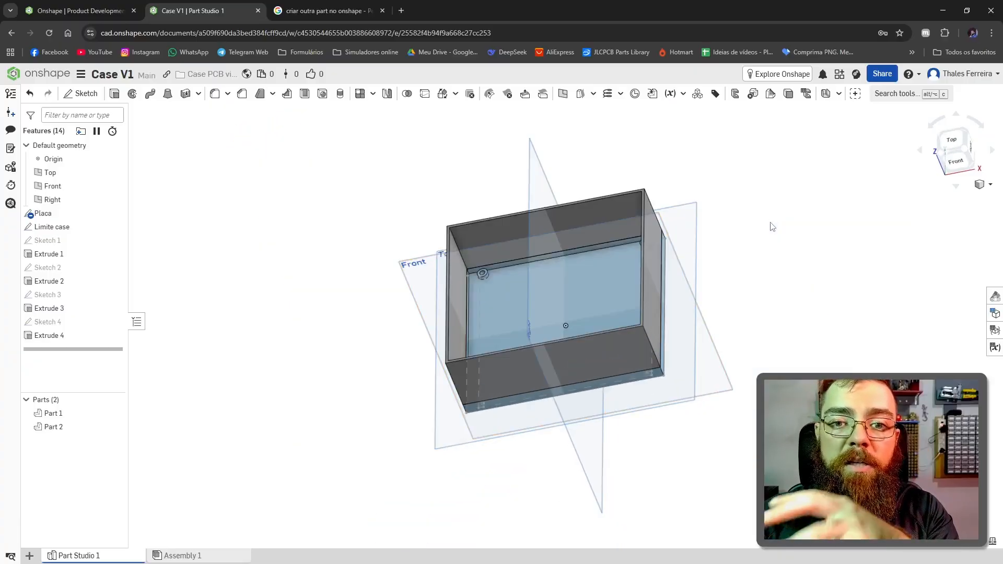
scroll(800, 220, "up", 3)
scroll(797, 268, "down", 1)
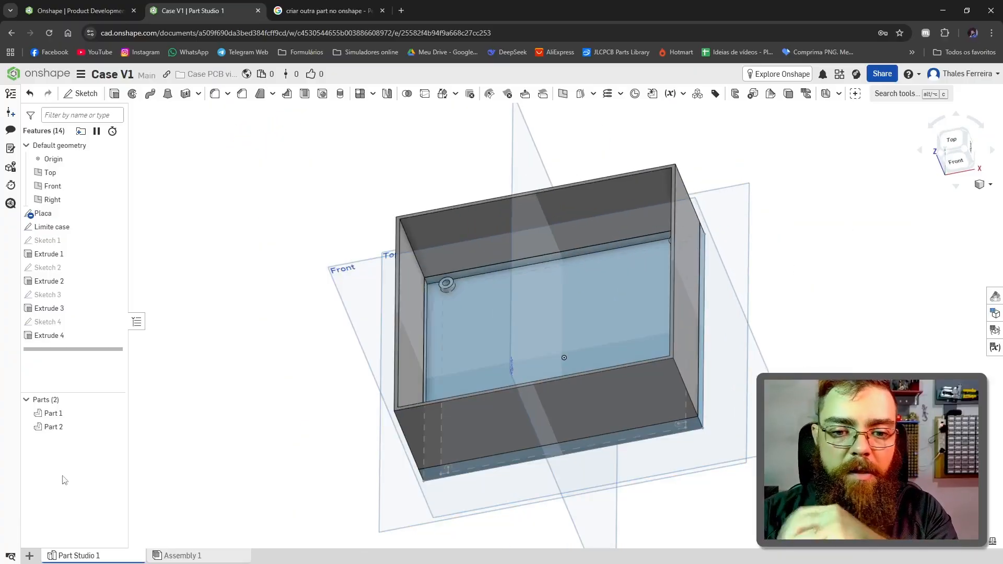
scroll(637, 364, "down", 2)
scroll(448, 254, "up", 4)
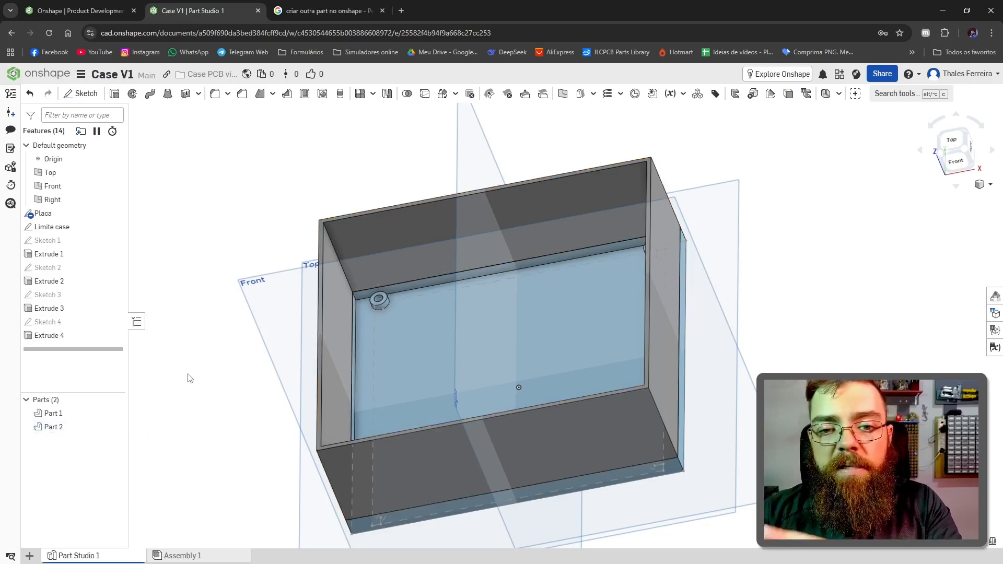
left_click(53, 415)
right_click(52, 415)
left_click(115, 214)
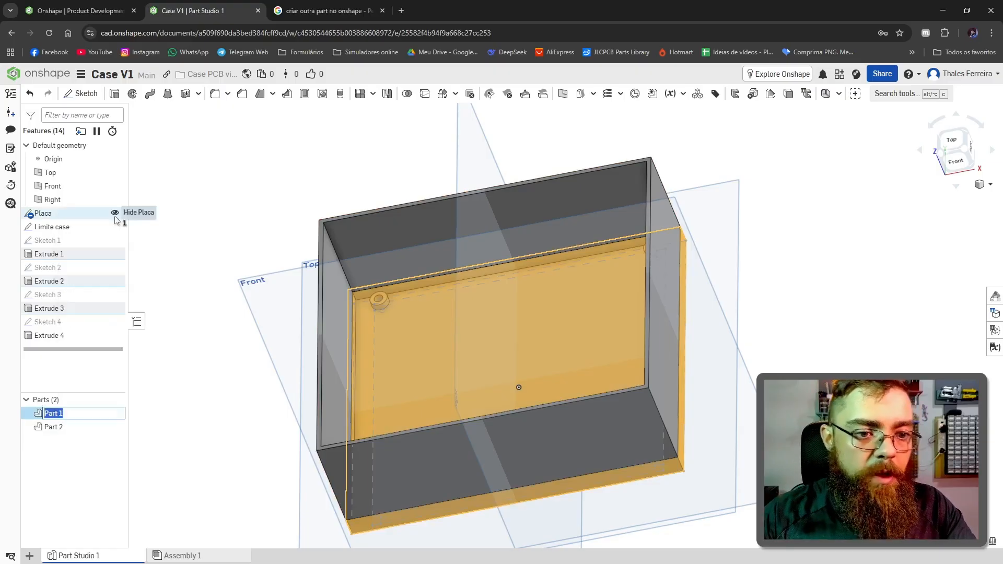
type("Base")
key("Return")
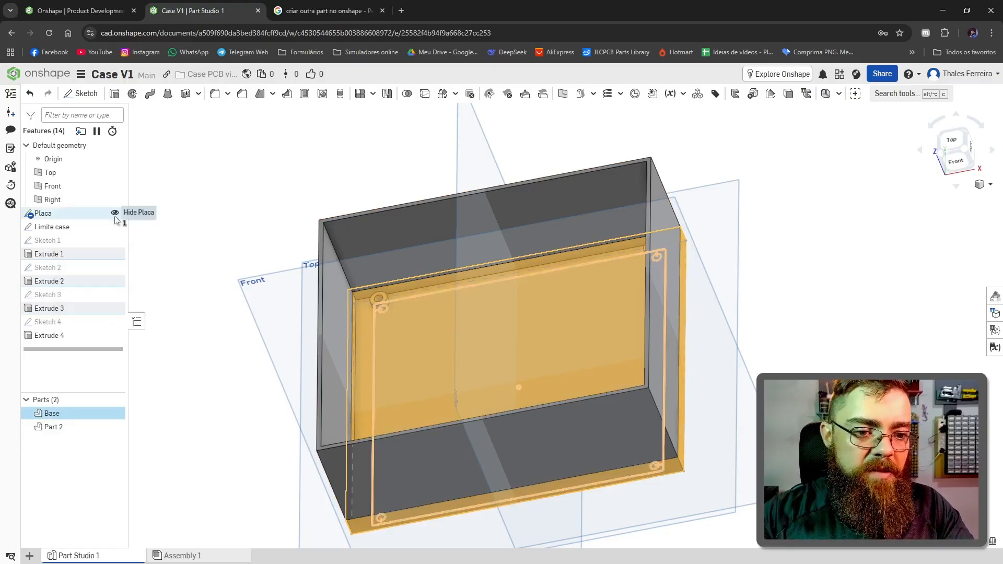
Step: Rename the extruded upper wall part as Tampa
right_click(52, 427)
left_click(111, 231)
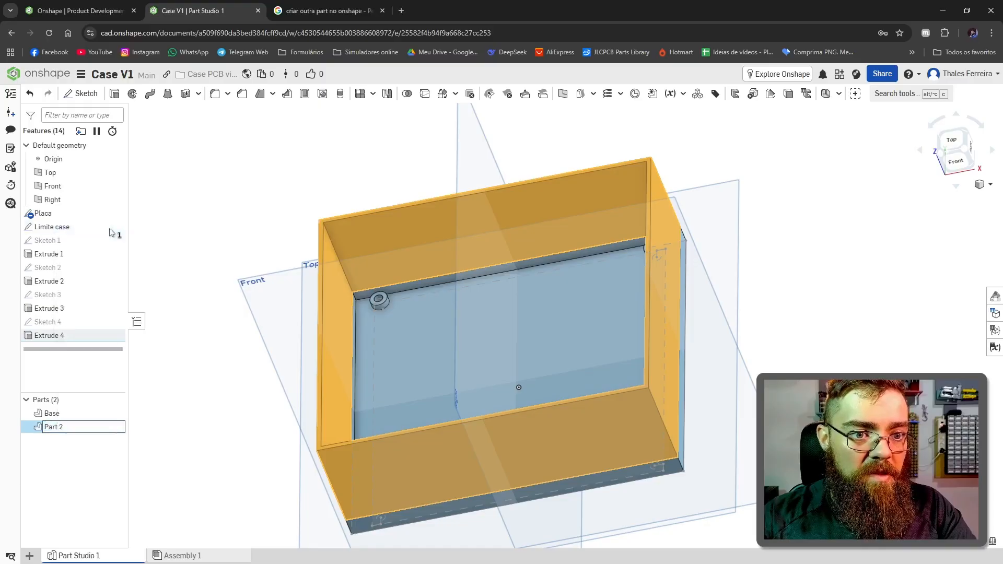
type("Tampa")
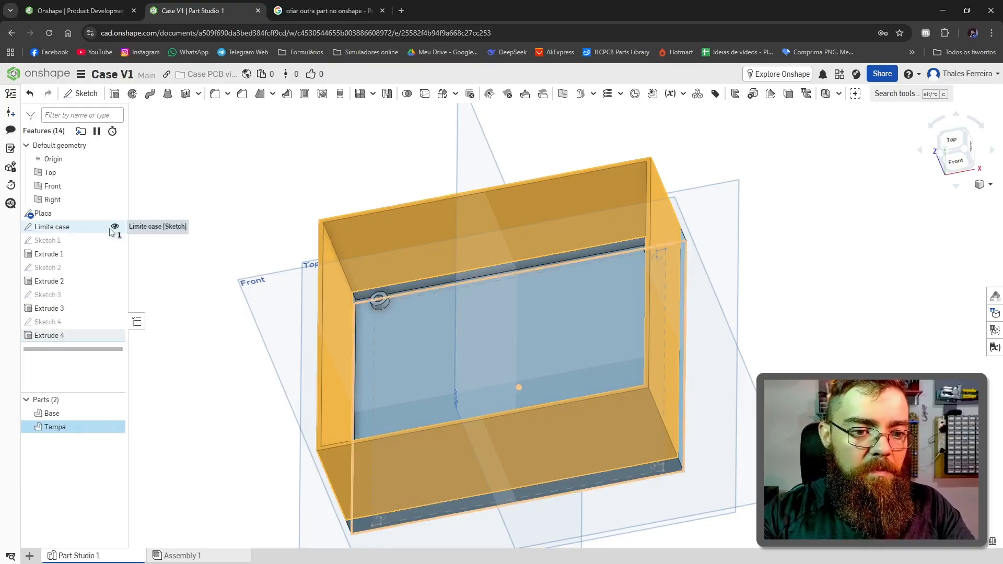
key("Return")
Step: Hide the Base part and inspect a corner of the Tampa walls against the board outline from above
left_click(115, 413)
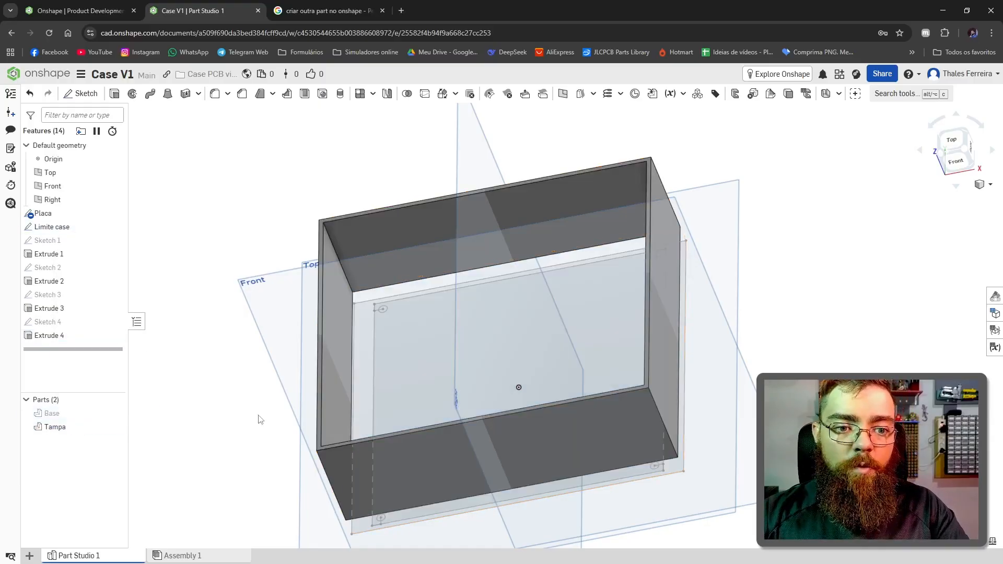
left_click(954, 142)
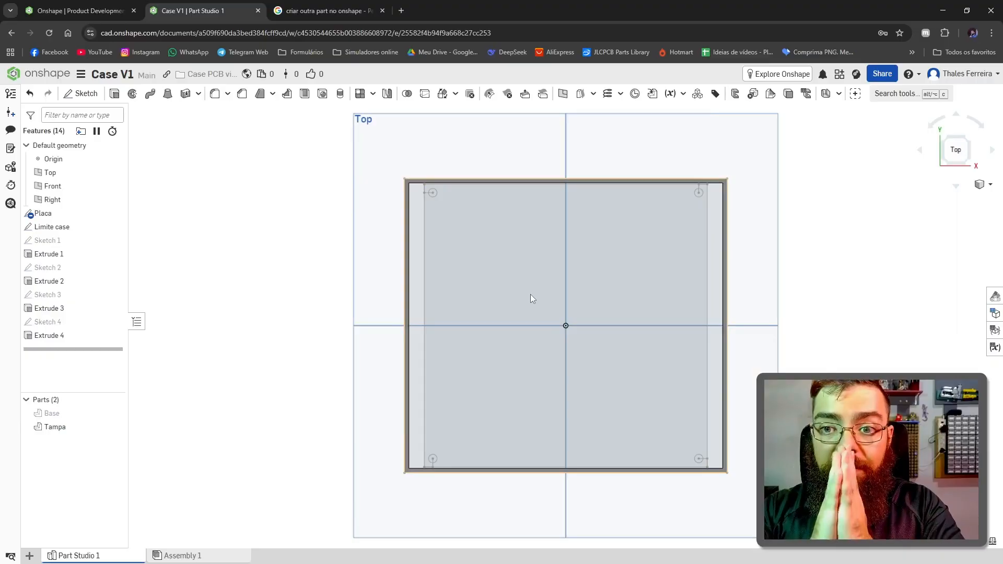
scroll(422, 194, "up", 5)
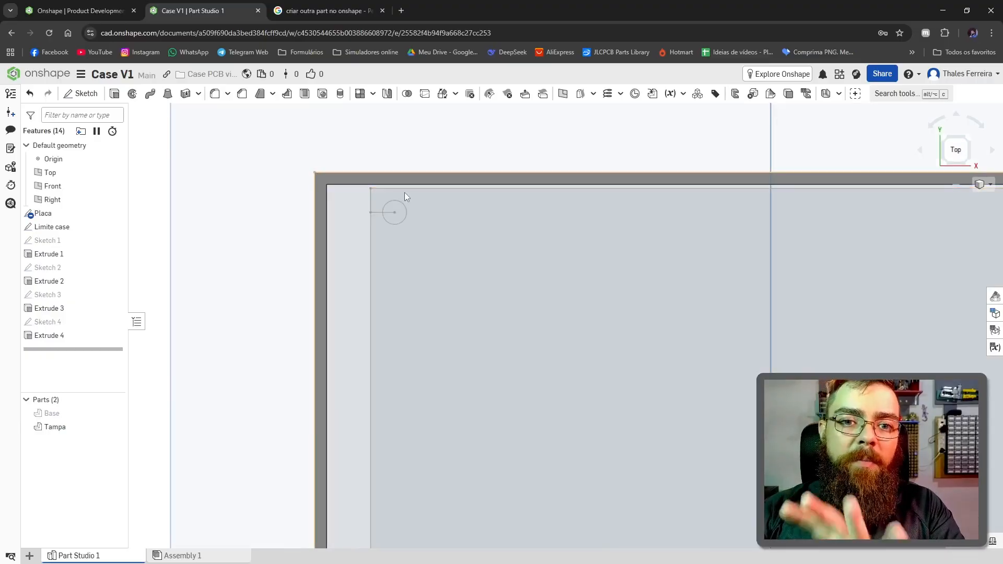
scroll(405, 188, "down", 2)
scroll(406, 180, "up", 3)
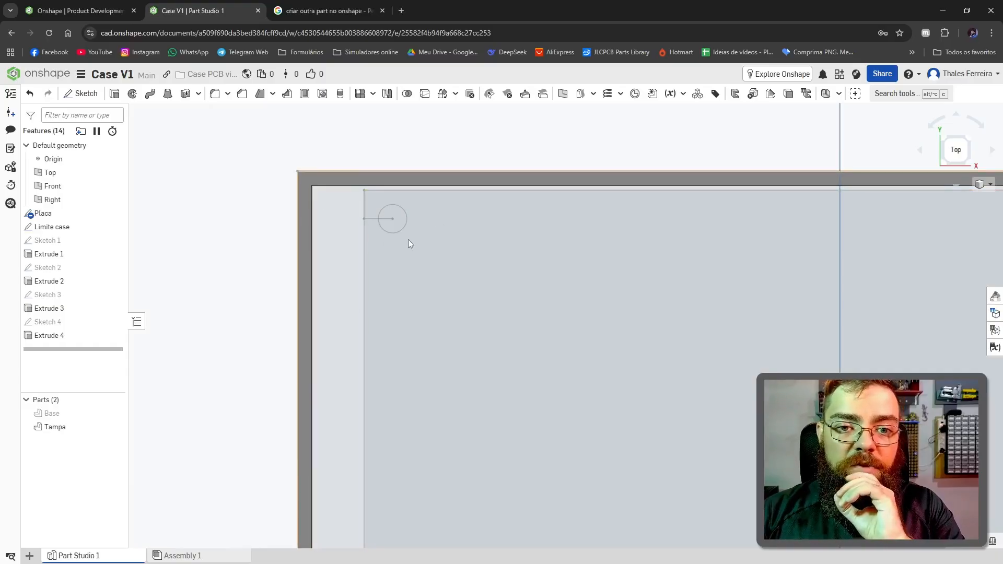
scroll(397, 212, "up", 2)
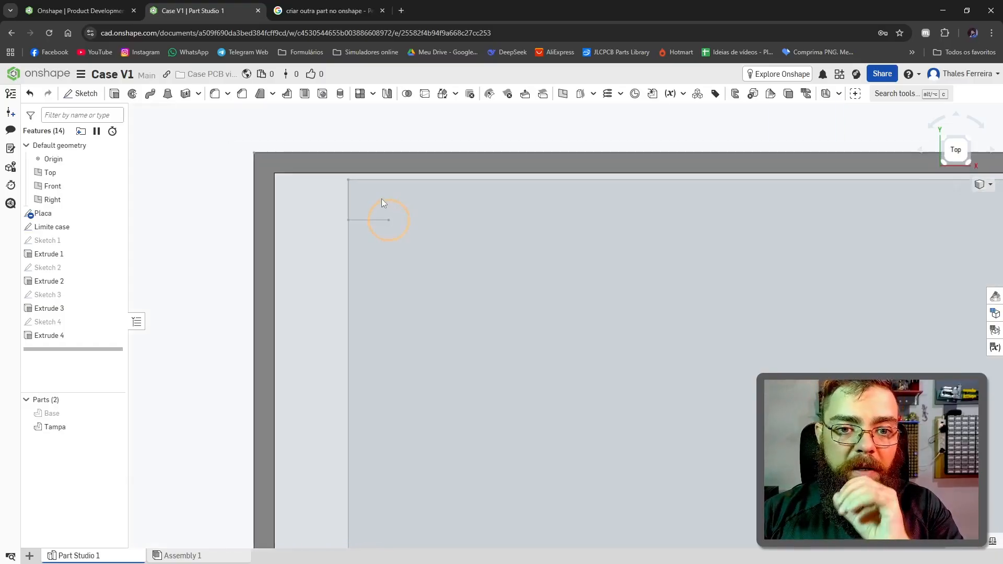
Step: Start a new sketch on the bottom face of the Tampa walls and face the sketch plane
right_click_drag(381, 199, 380, 287)
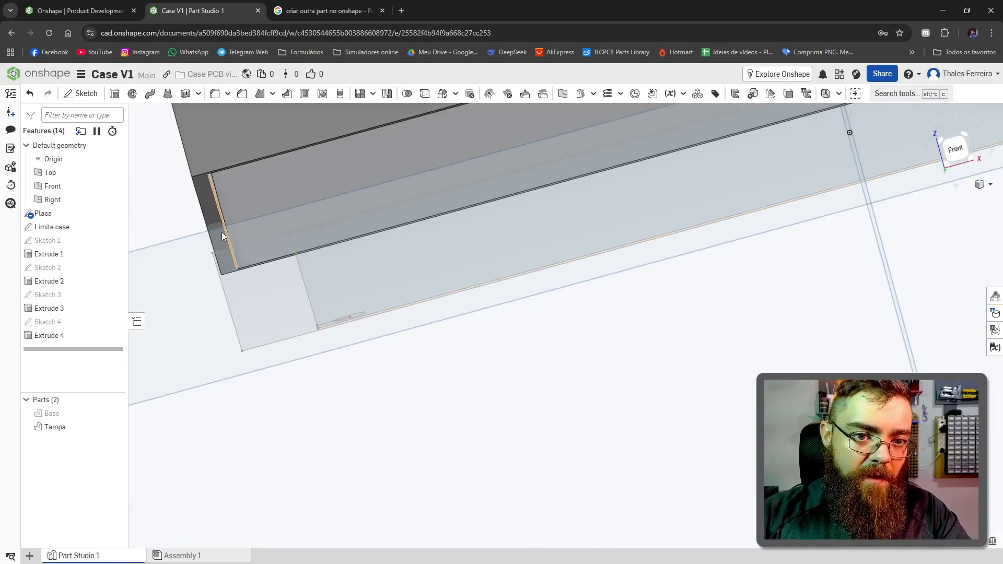
left_click(212, 215)
right_click_drag(469, 143, 472, 194)
scroll(465, 214, "down", 5)
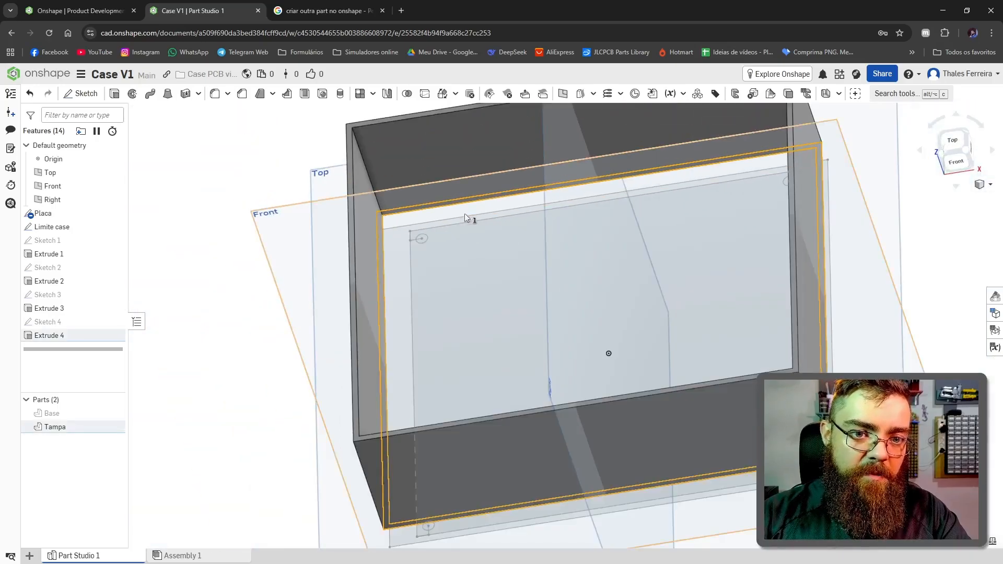
key("shift+s")
key("n")
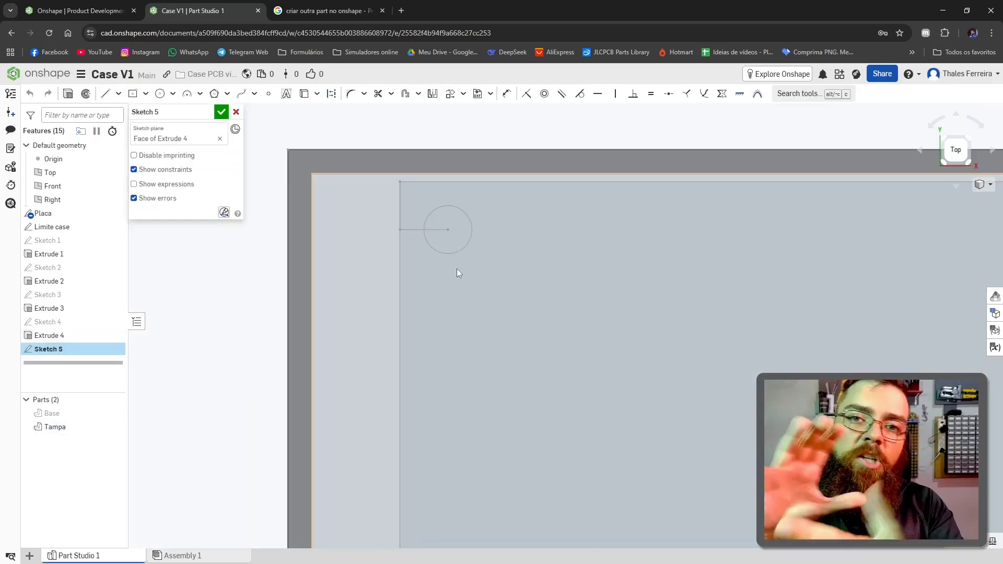
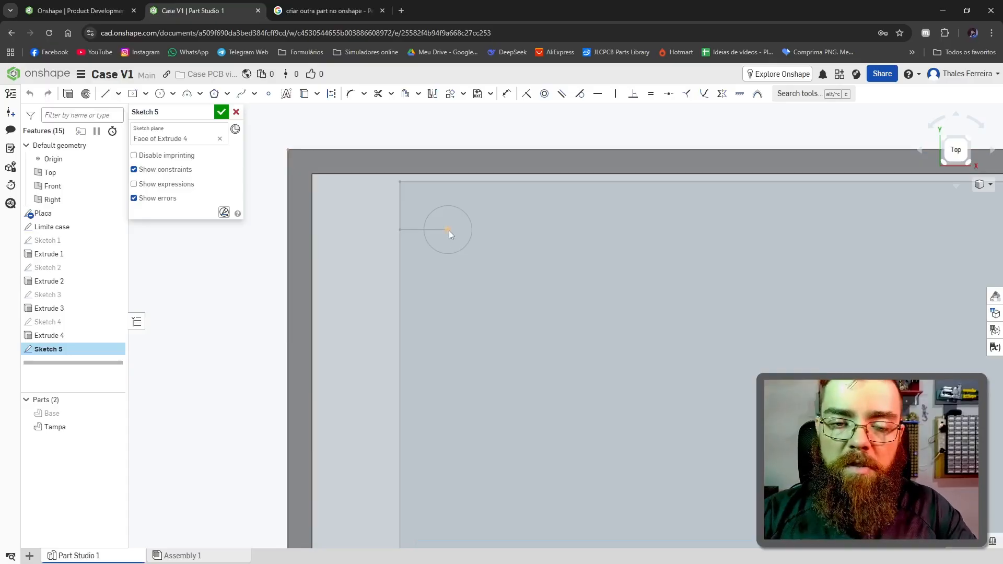
left_click(146, 95)
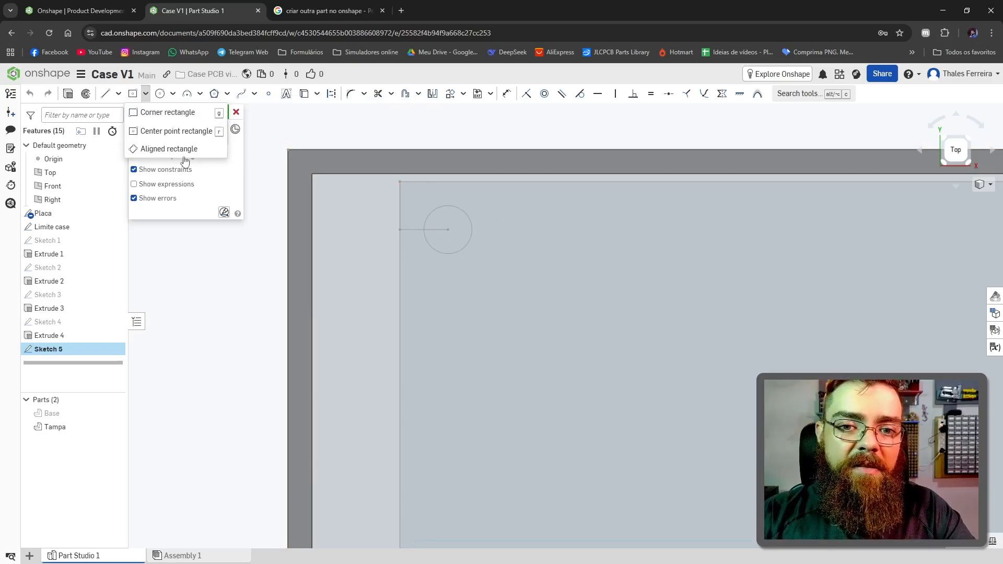
left_click(135, 114)
scroll(314, 212, "up", 2)
scroll(510, 174, "down", 4)
scroll(516, 140, "up", 4)
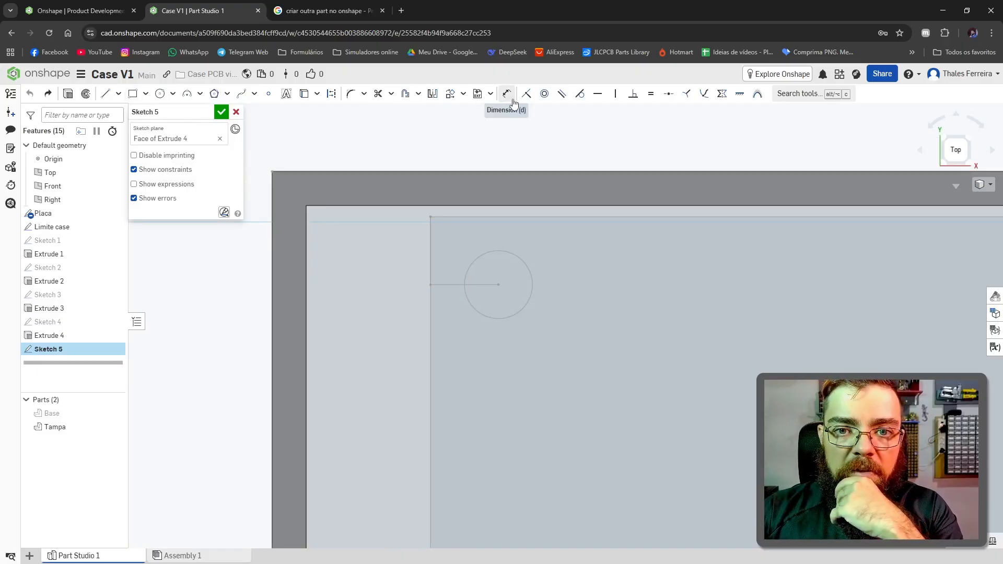
left_click(160, 93)
left_click(498, 285)
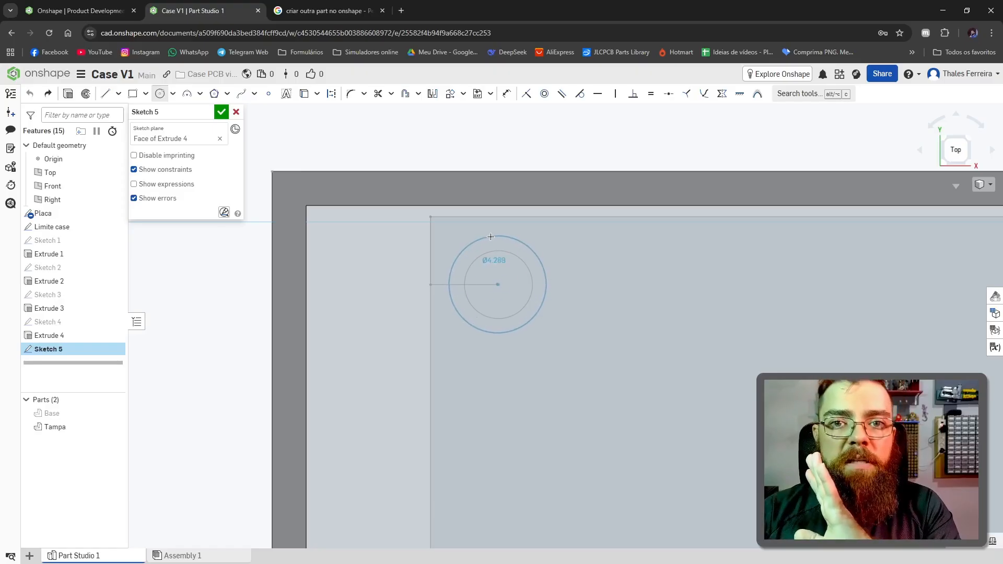
key("Escape")
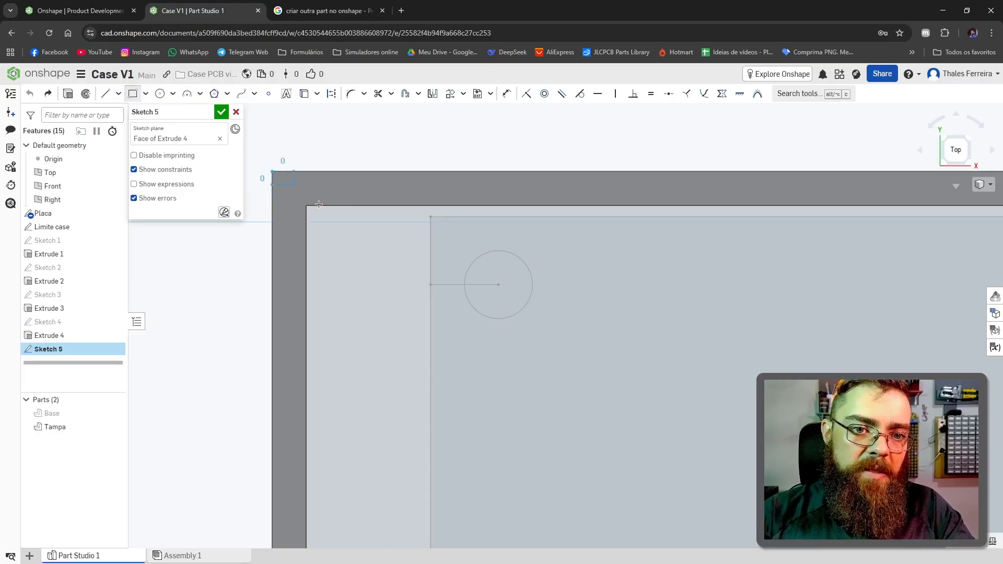
Step: Sketch a corner rectangle from the walls' outer corner around the mounting hole, and dimension its inner sides 3.5 mm from the hole centre
left_click(272, 171)
left_click(572, 354)
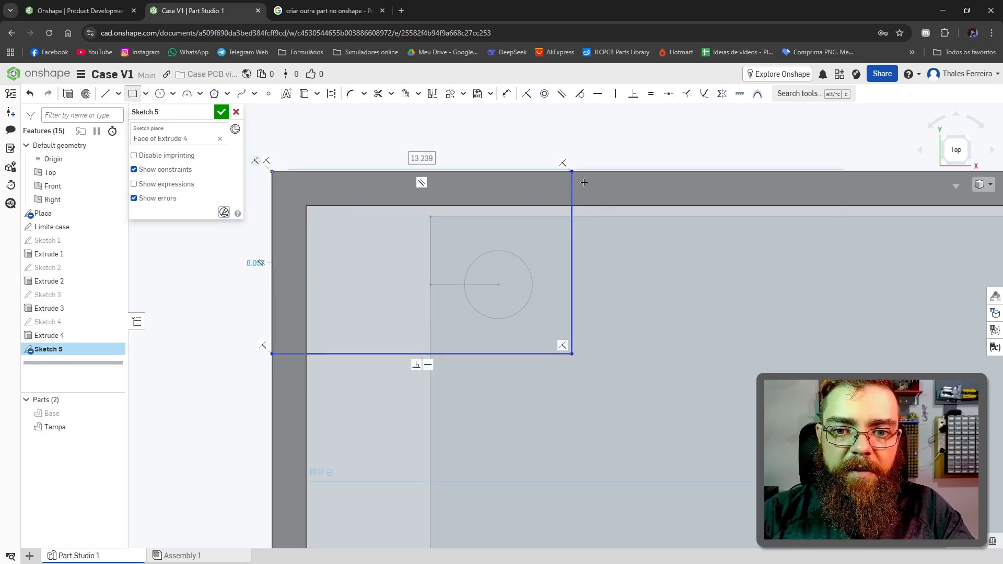
key("u")
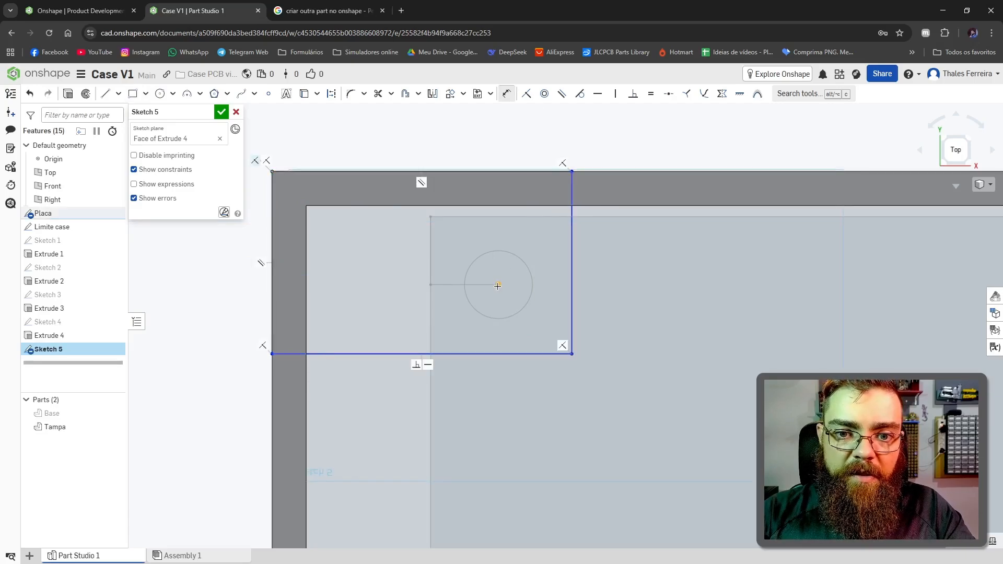
left_click(572, 282)
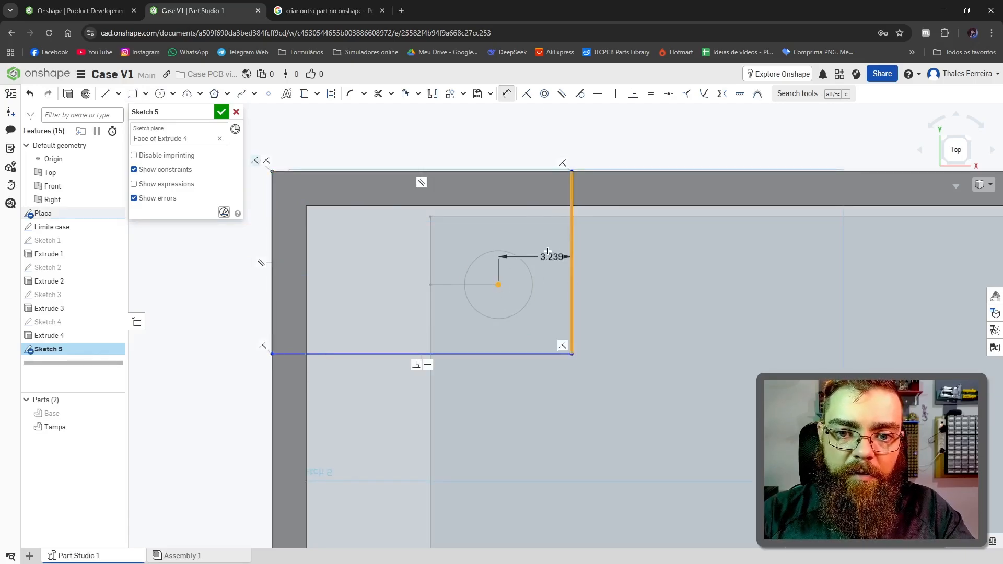
left_click(538, 240)
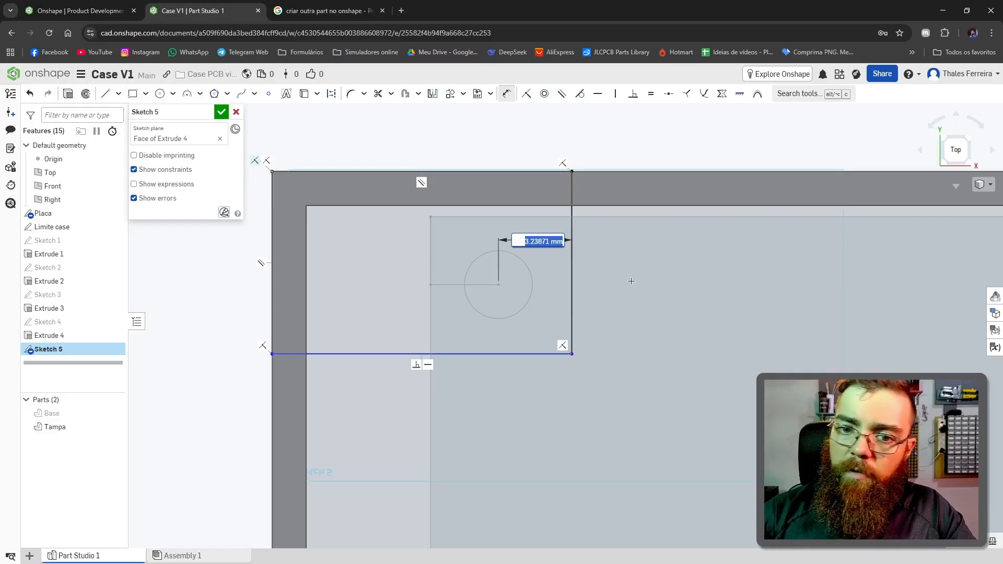
type("3.5")
key("Return")
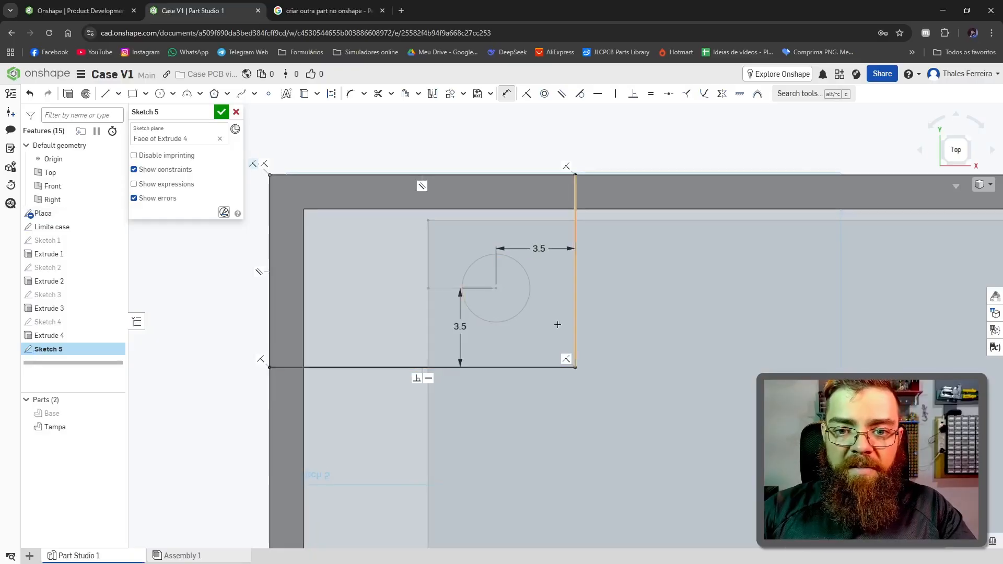
Step: Check the horizontal offset dimension between the hole centre and the rectangle's inner side
scroll(494, 257, "down", 2)
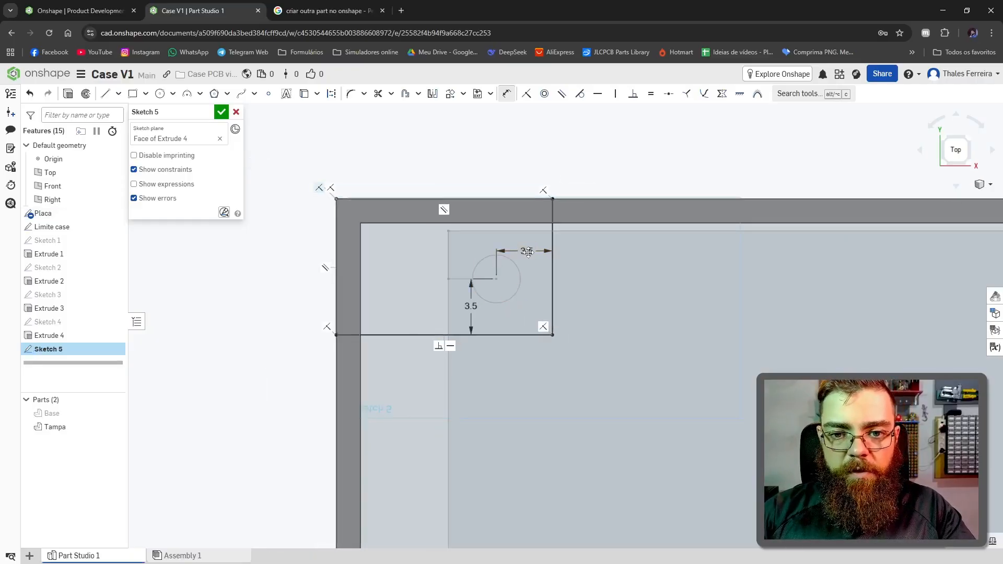
double_click(528, 252)
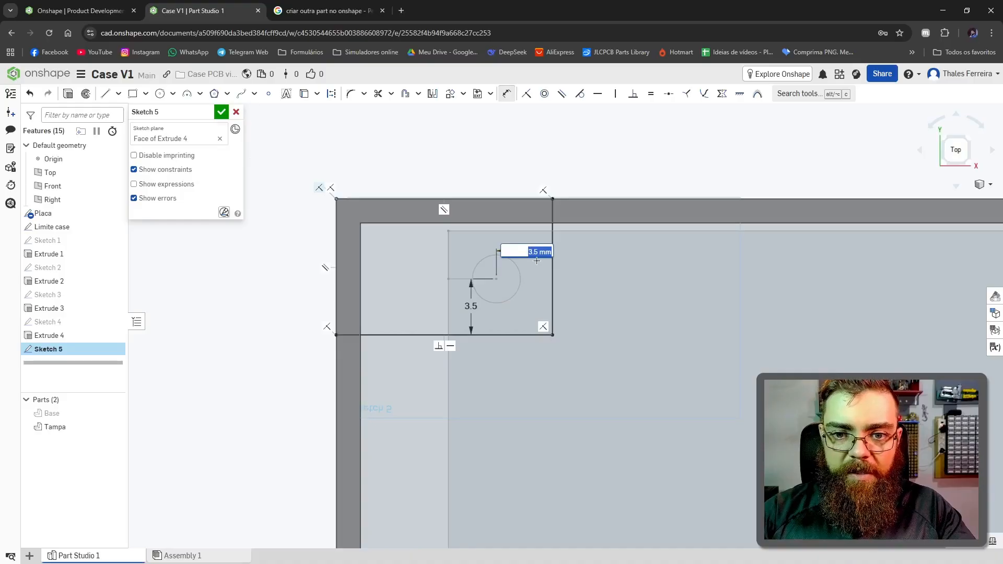
key("Return")
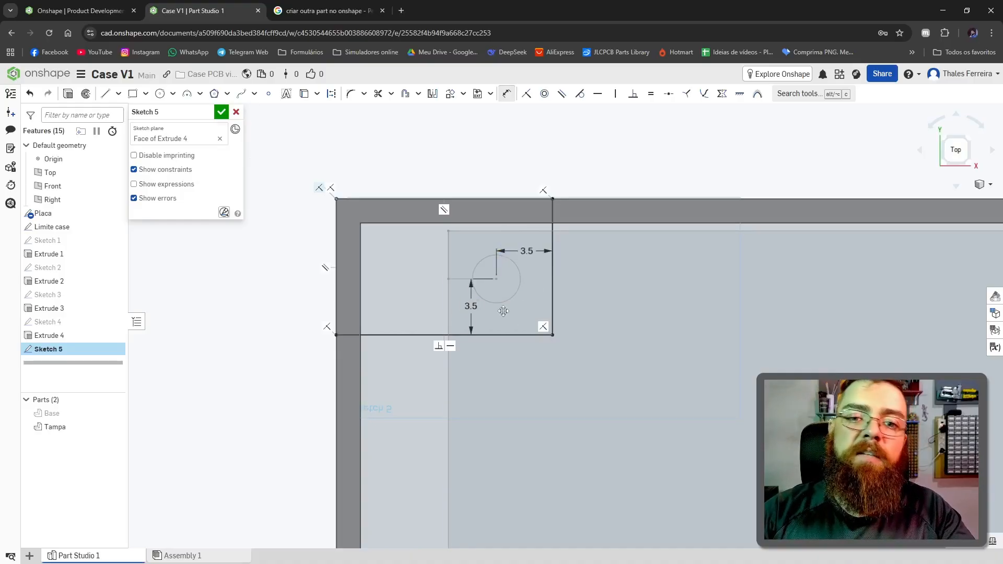
scroll(549, 252, "up", 2)
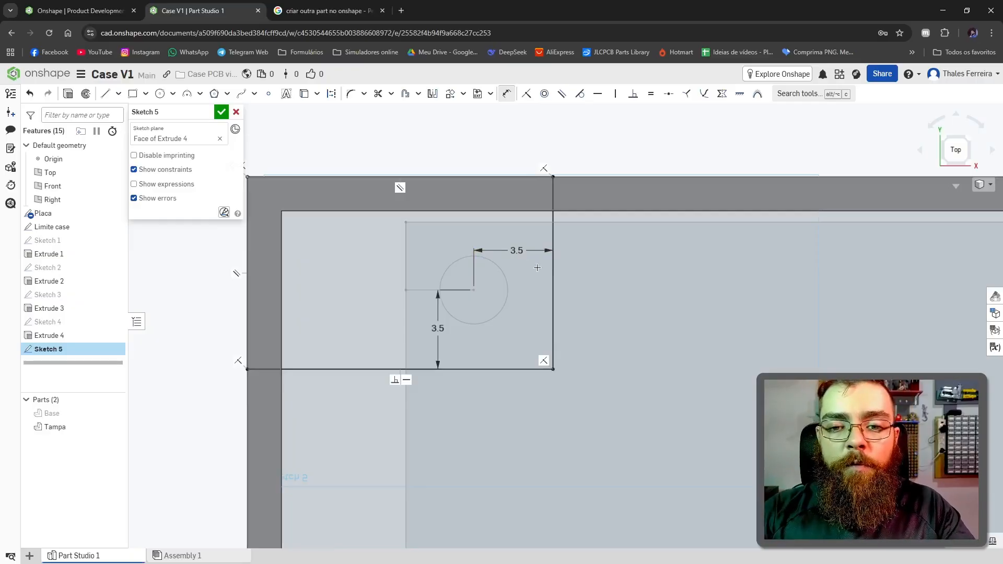
scroll(537, 268, "down", 2)
scroll(601, 303, "up", 2)
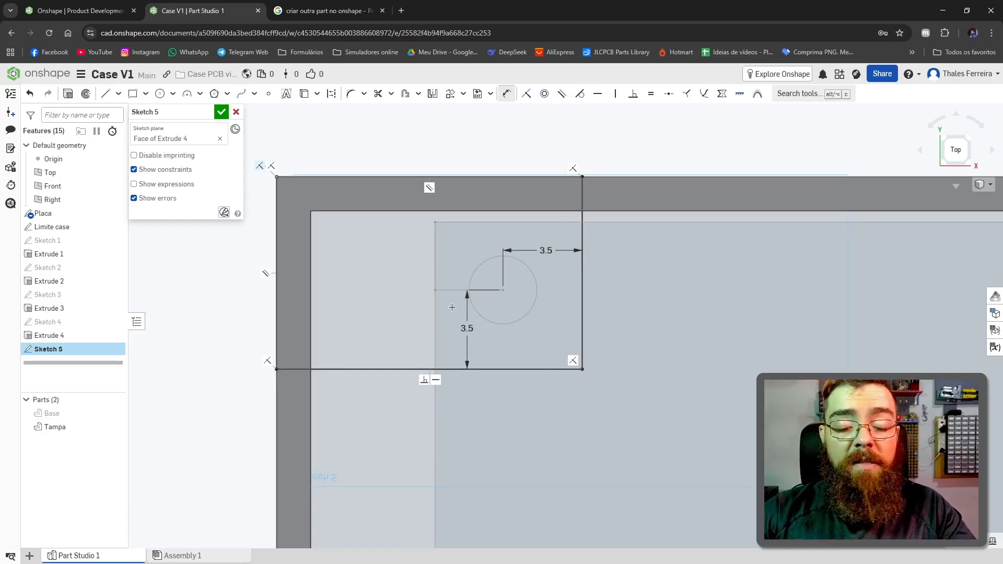
Step: Examine the rectangle's inner corner and the hole outline from an angle and facing the sketch plane
key("c")
scroll(531, 269, "up", 5)
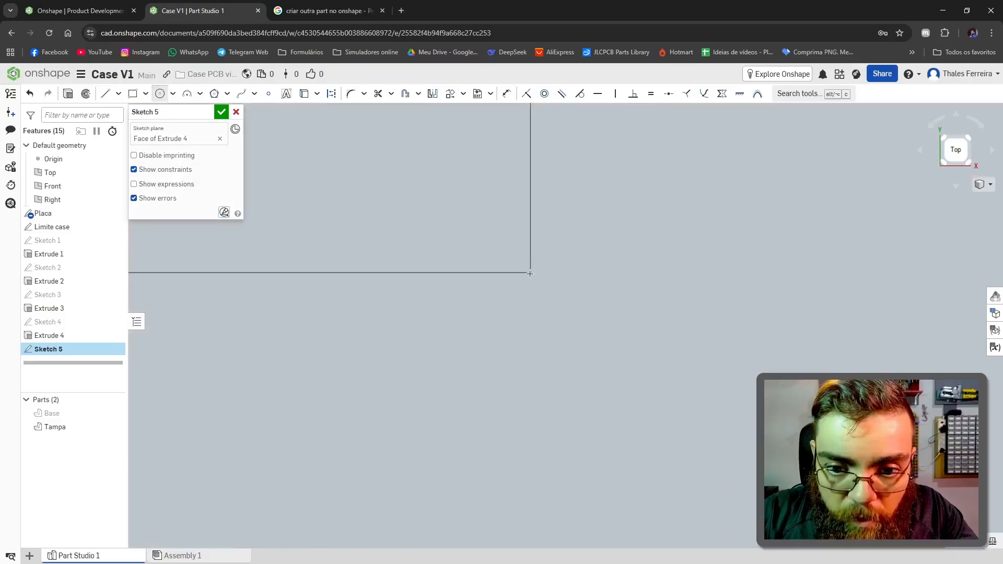
scroll(532, 269, "down", 5)
right_click_drag(841, 528, 779, 483)
scroll(778, 483, "up", 3)
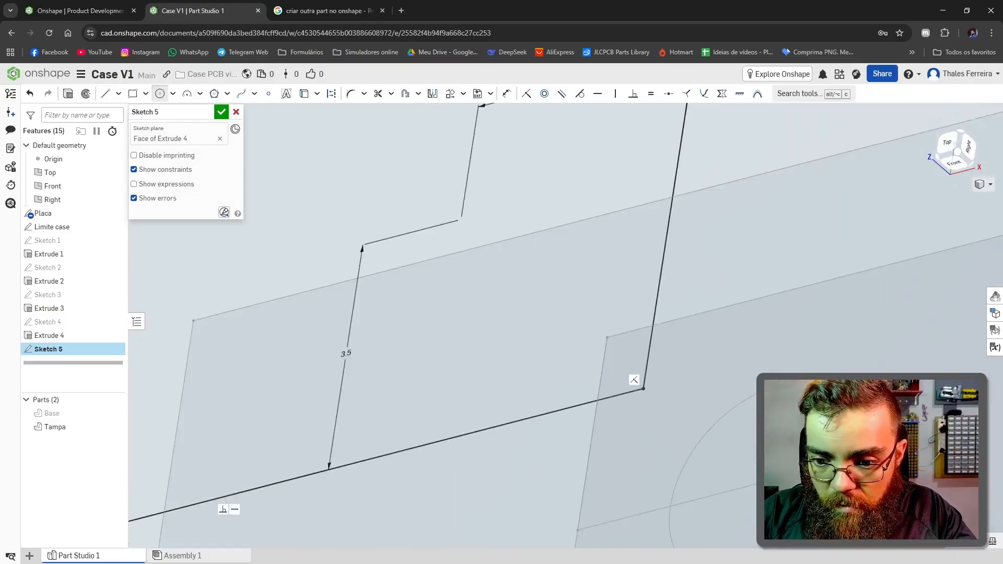
scroll(891, 372, "up", 3)
scroll(836, 408, "down", 12)
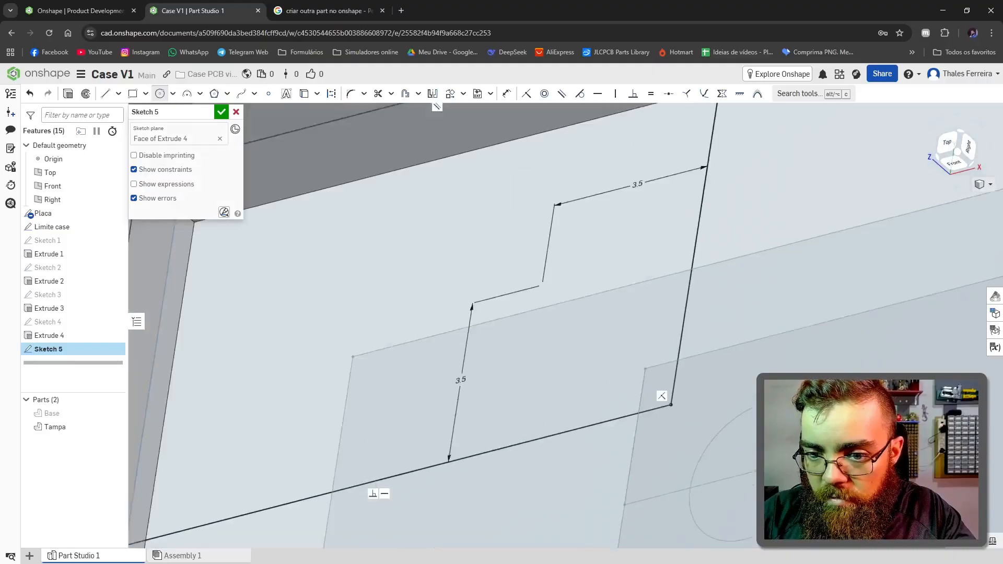
key("n")
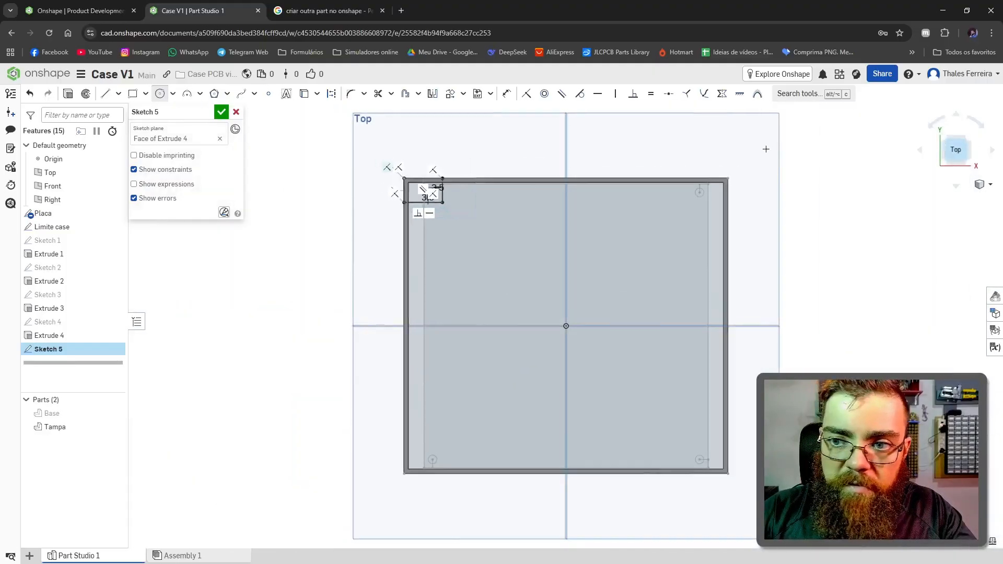
scroll(427, 225, "up", 5)
scroll(427, 225, "up", 3)
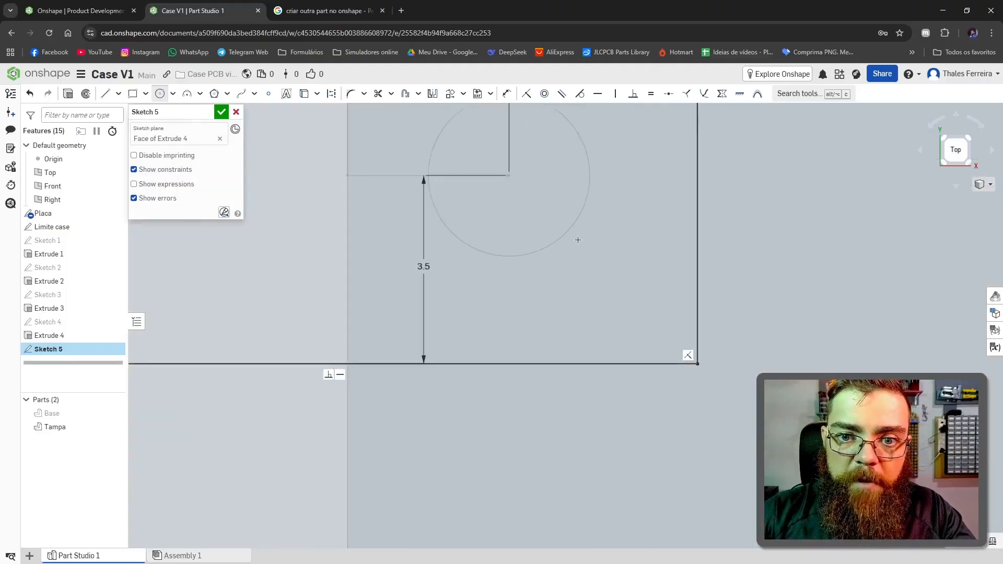
scroll(577, 240, "down", 3)
scroll(578, 225, "up", 4)
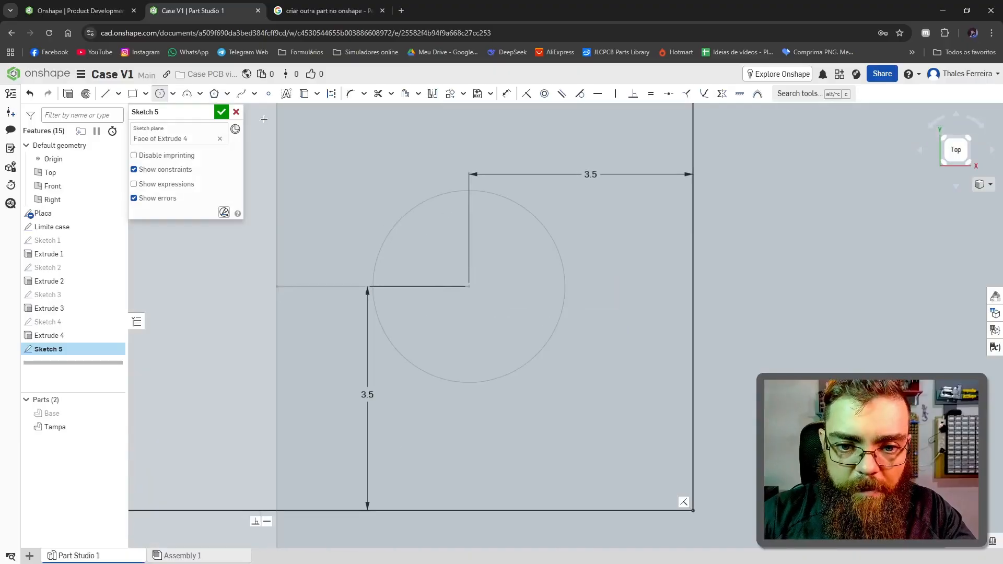
Step: Sketch a line about 3.5 mm up the rectangle's side from its inner corner, continued by a horizontal line about 3.1 mm toward the hole centre
left_click(106, 93)
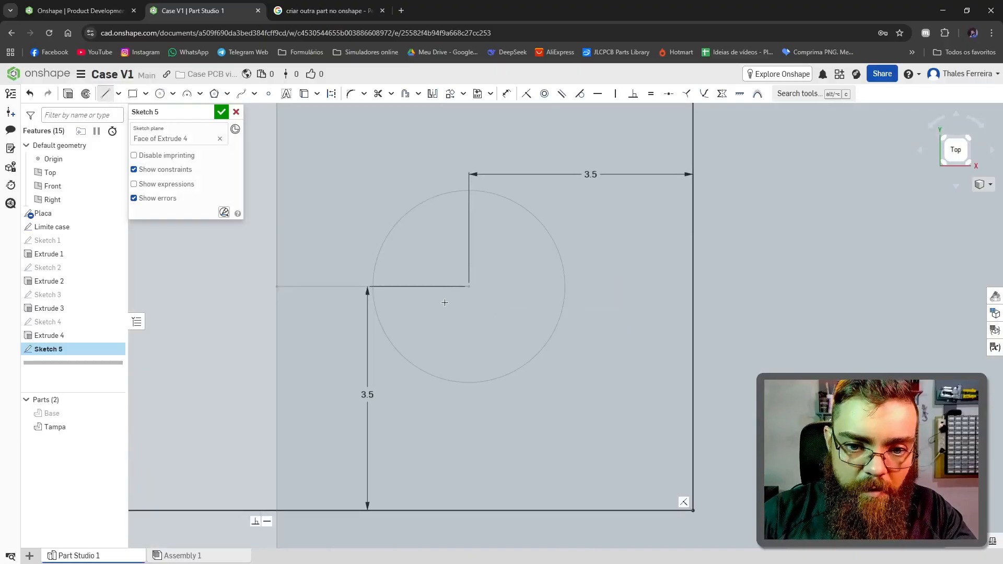
left_click(693, 511)
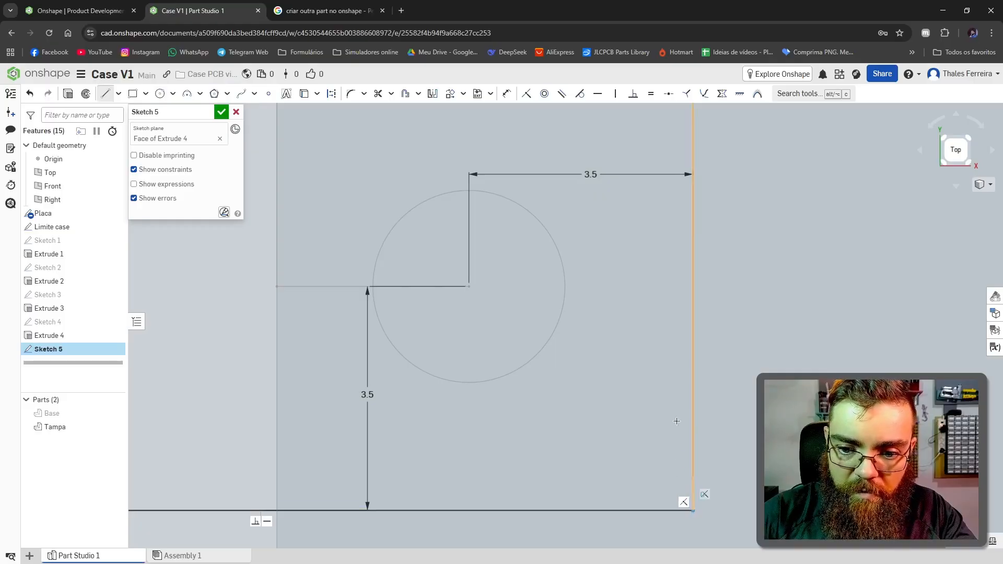
left_click(693, 285)
left_click(493, 285)
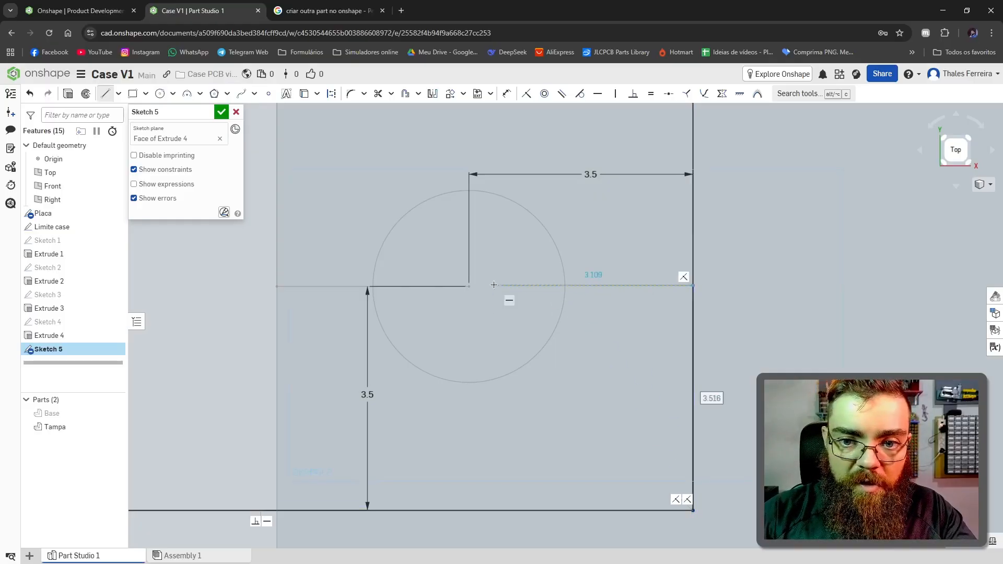
key("Escape")
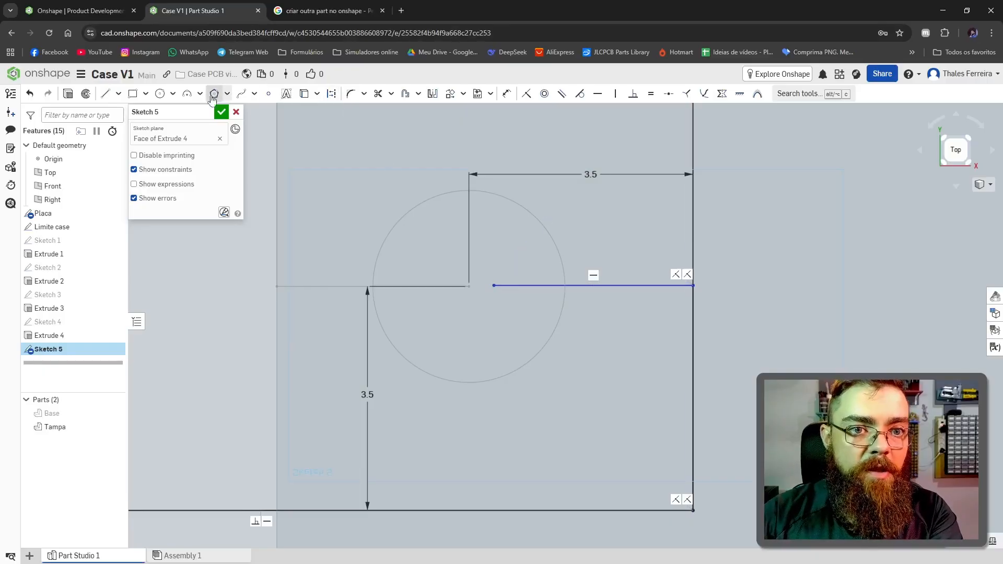
Step: Dimension the vertical and horizontal helper lines to 3.5 mm each and convert both to construction lines
left_click(507, 93)
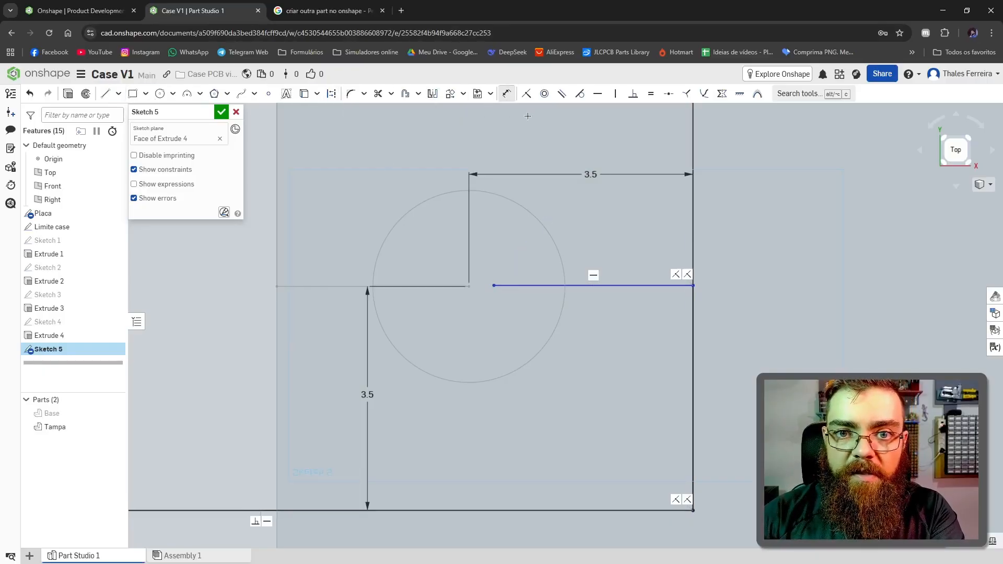
left_click(692, 325)
left_click(761, 324)
type("3.5")
key("Return")
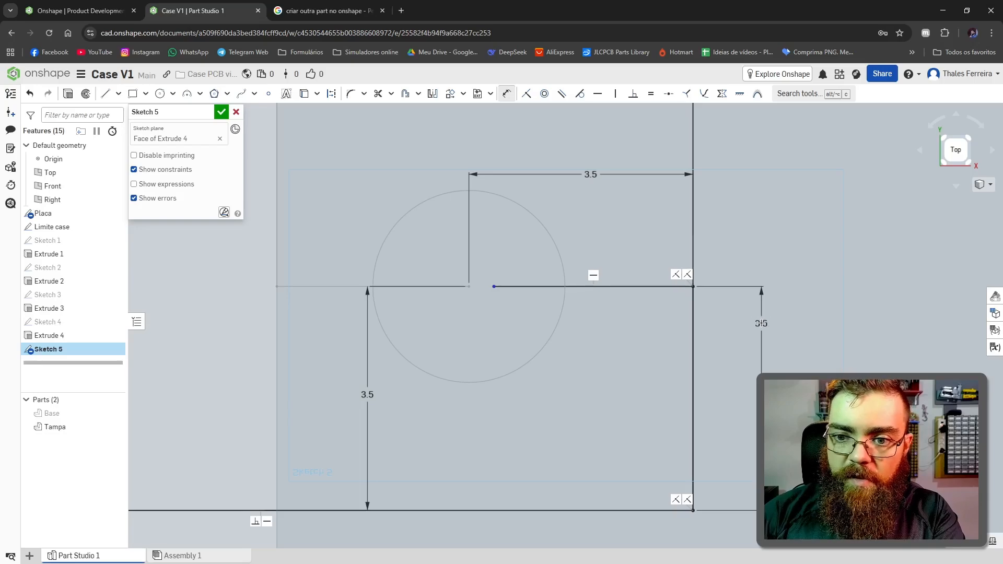
left_click(645, 286)
left_click(632, 235)
type("3.5")
key("Return")
right_click(657, 286)
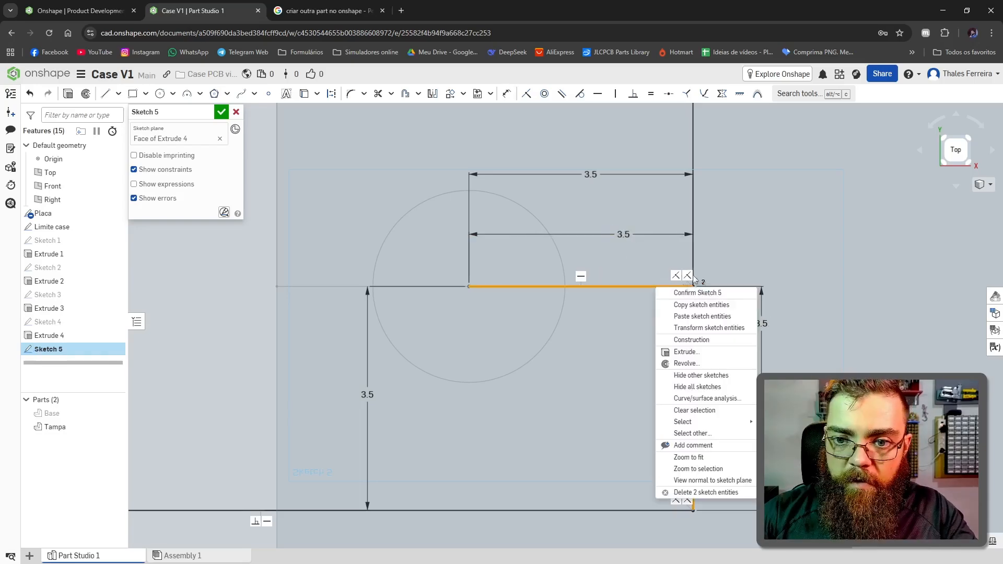
left_click(711, 340)
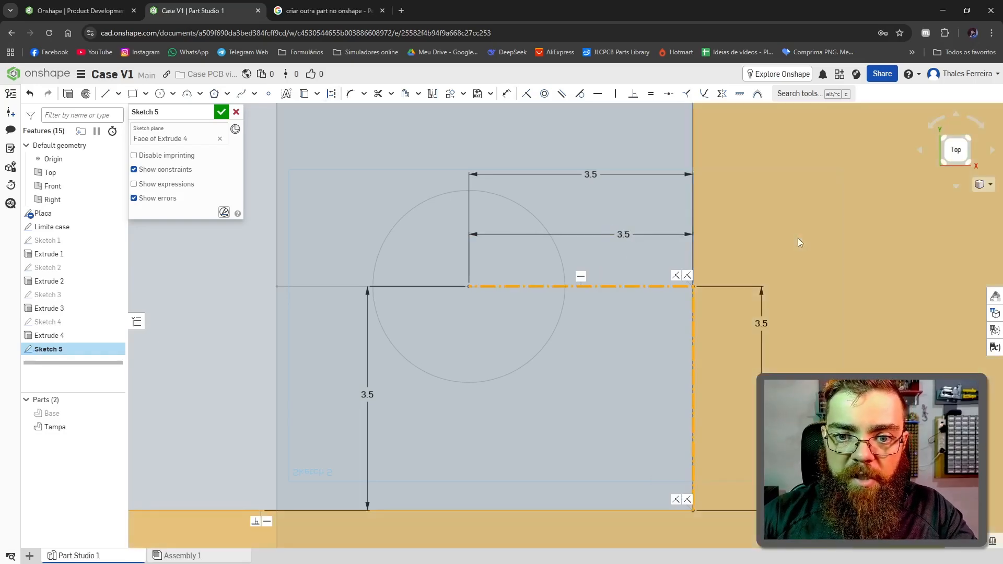
Step: Sketch a circle centred on the free end of the horizontal construction line and set its diameter to 3 mm
scroll(525, 320, "up", 2)
key("c")
left_click(525, 319)
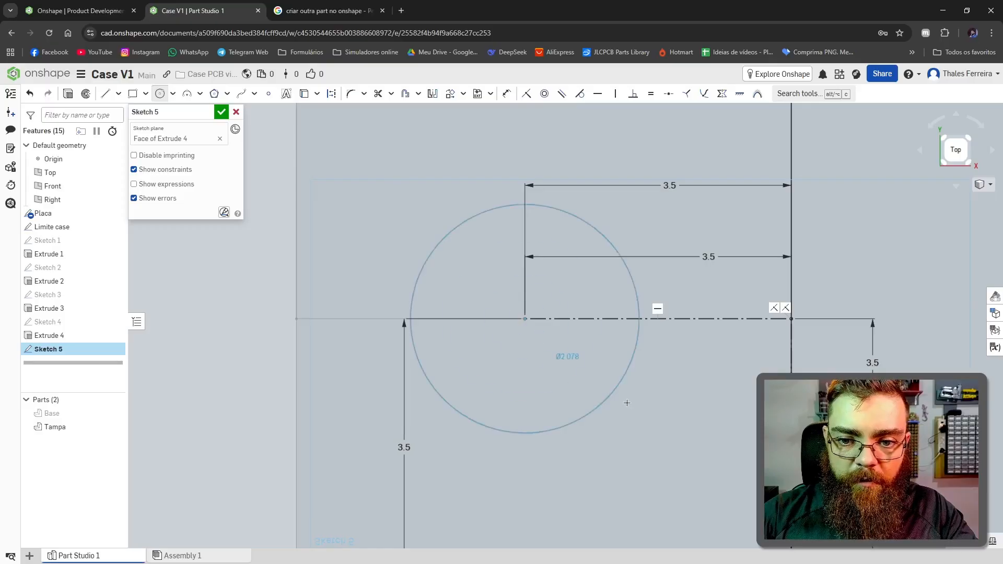
left_click(604, 388)
type("3")
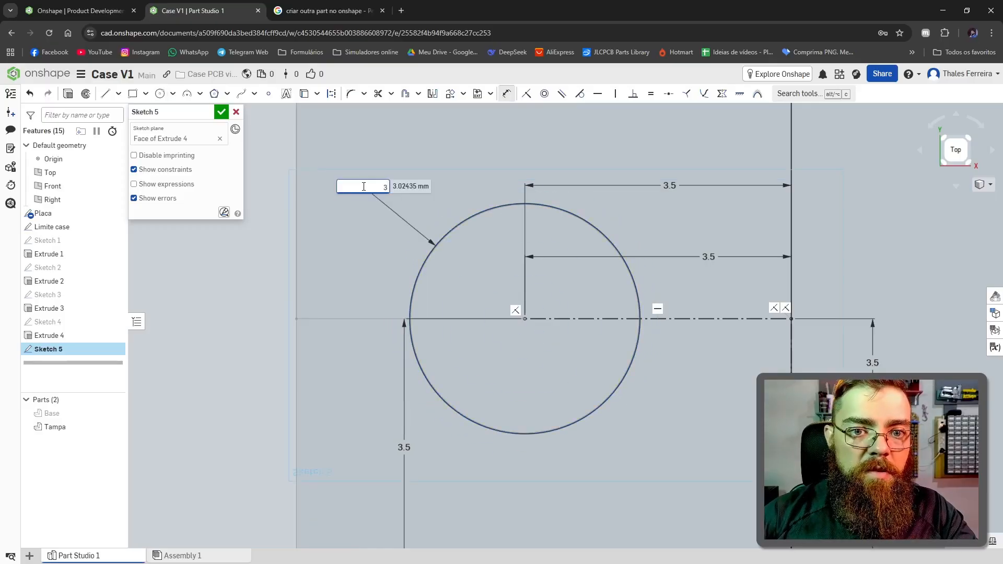
key("Return")
scroll(371, 187, "down", 8)
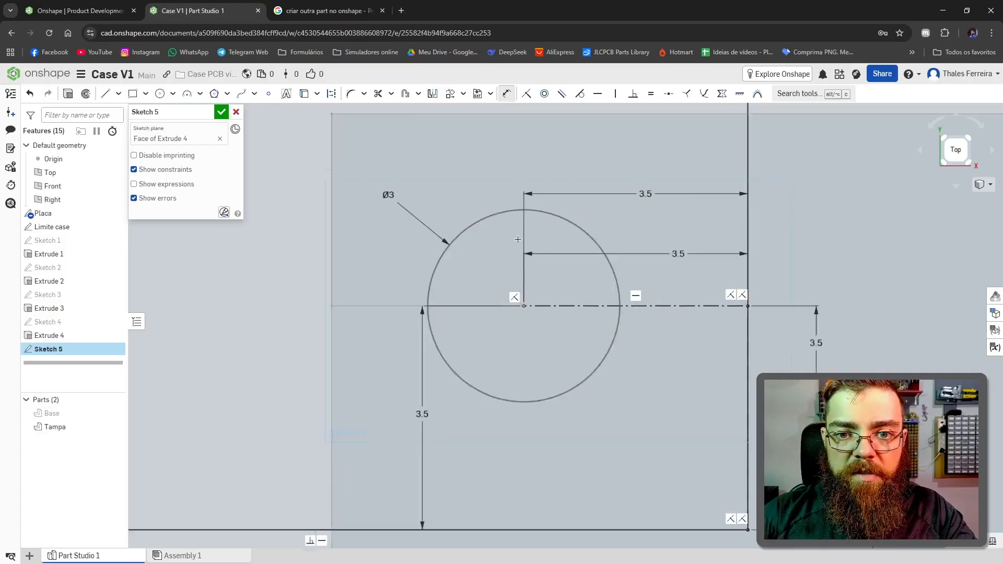
Step: Sketch a vertical centre line about 41 mm long upward from the origin
left_click(104, 94)
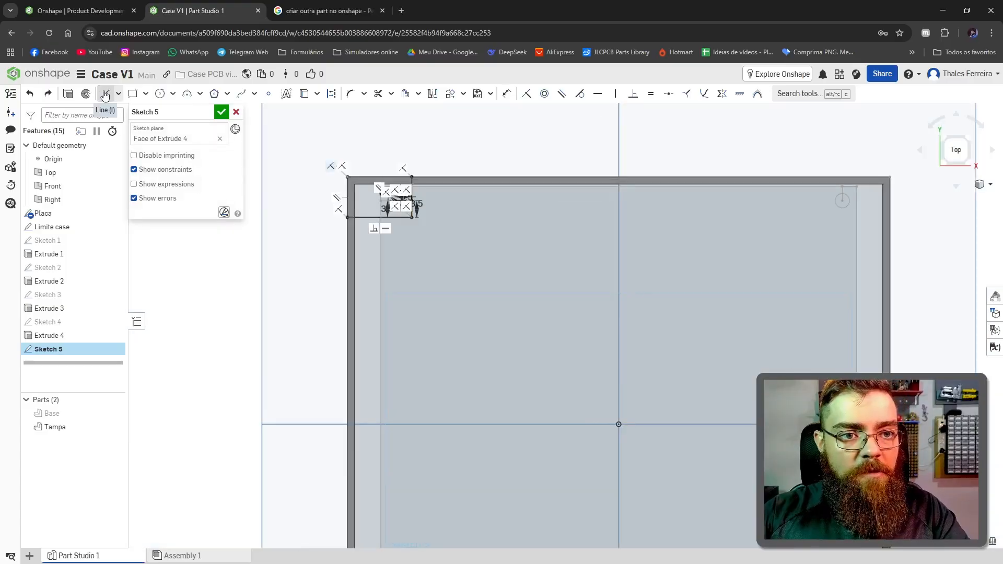
left_click(619, 424)
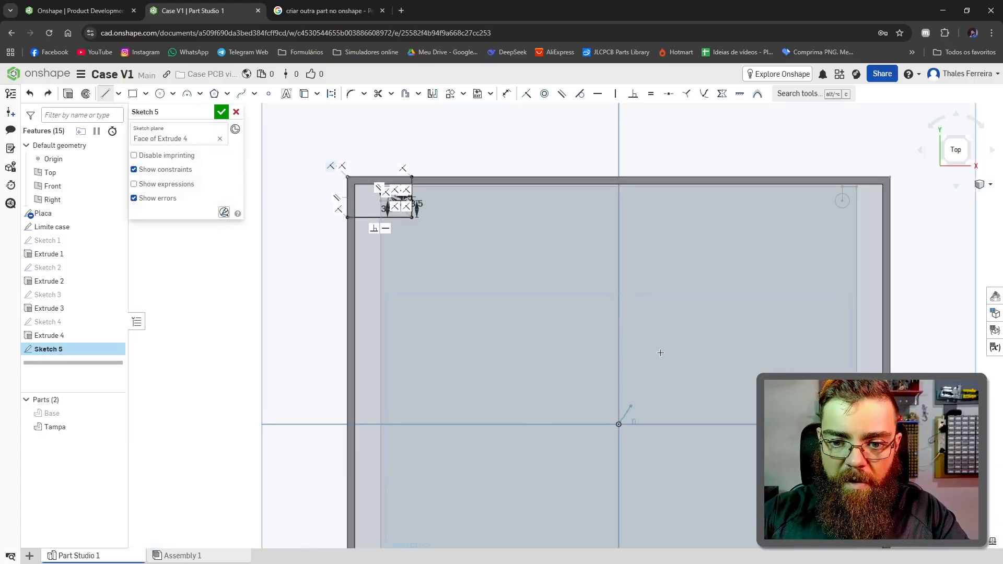
left_click(620, 229)
key("Escape")
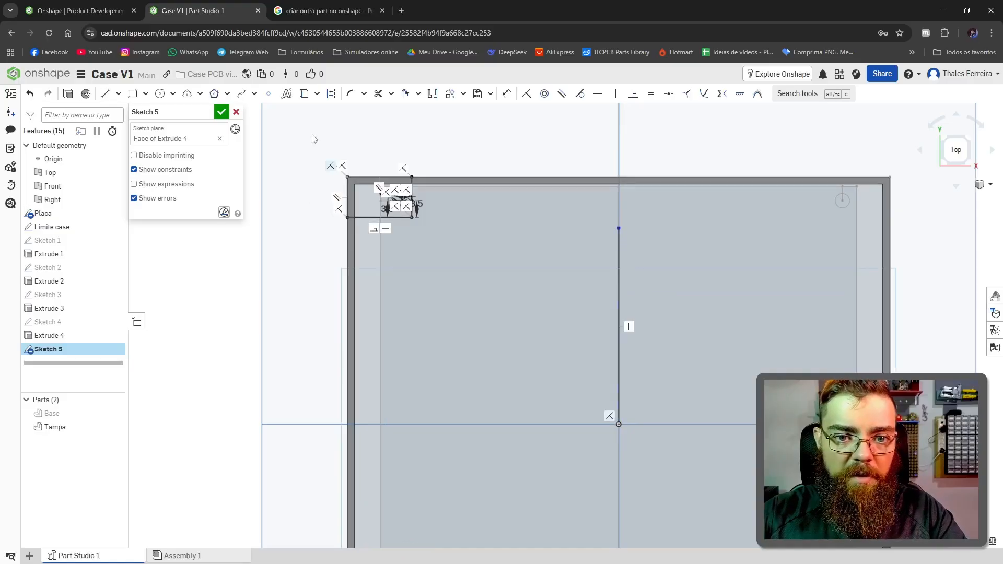
left_click_drag(314, 138, 426, 241)
left_click(440, 147)
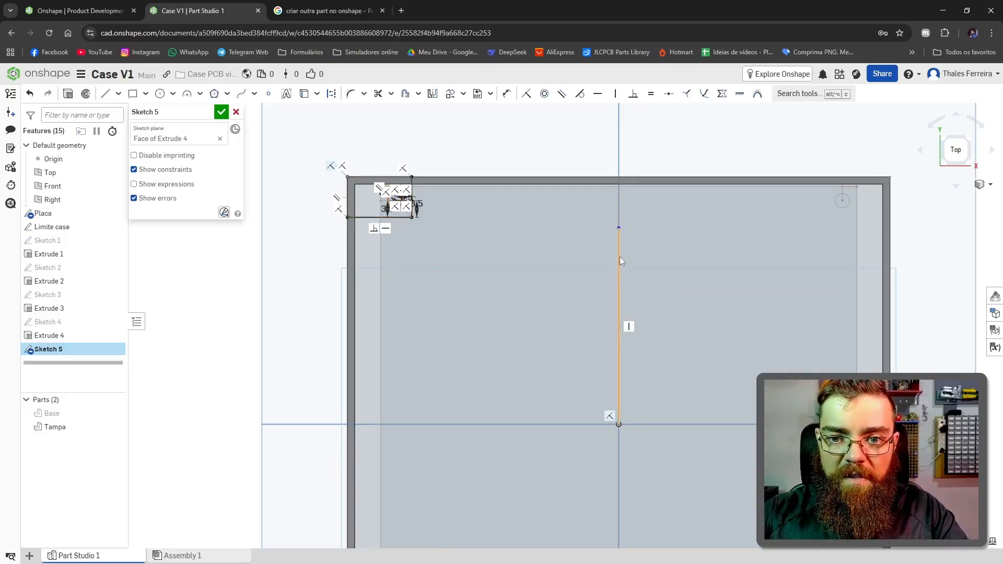
Step: Convert the vertical centre line above the origin to construction geometry
left_click(620, 256)
right_click(619, 256)
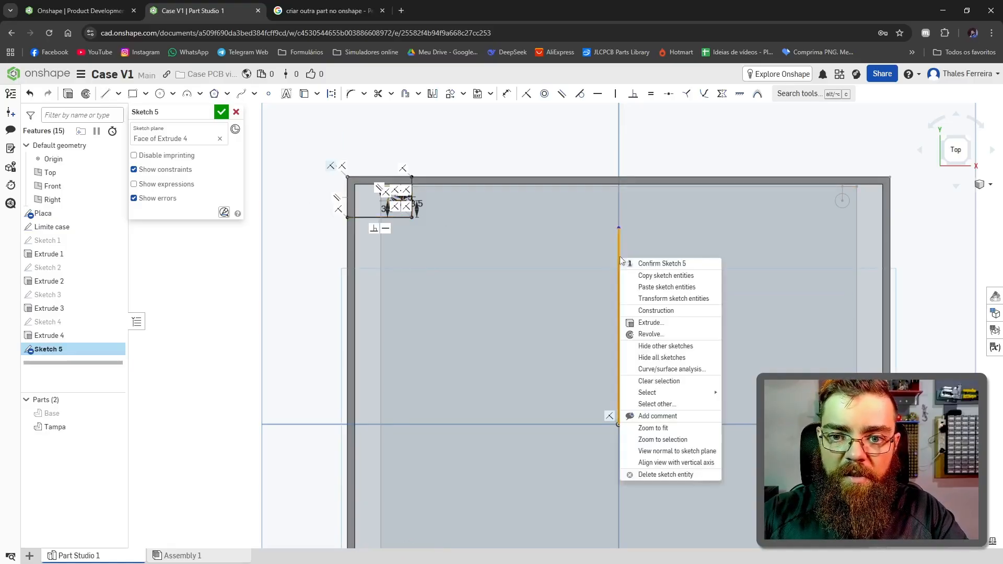
left_click(671, 311)
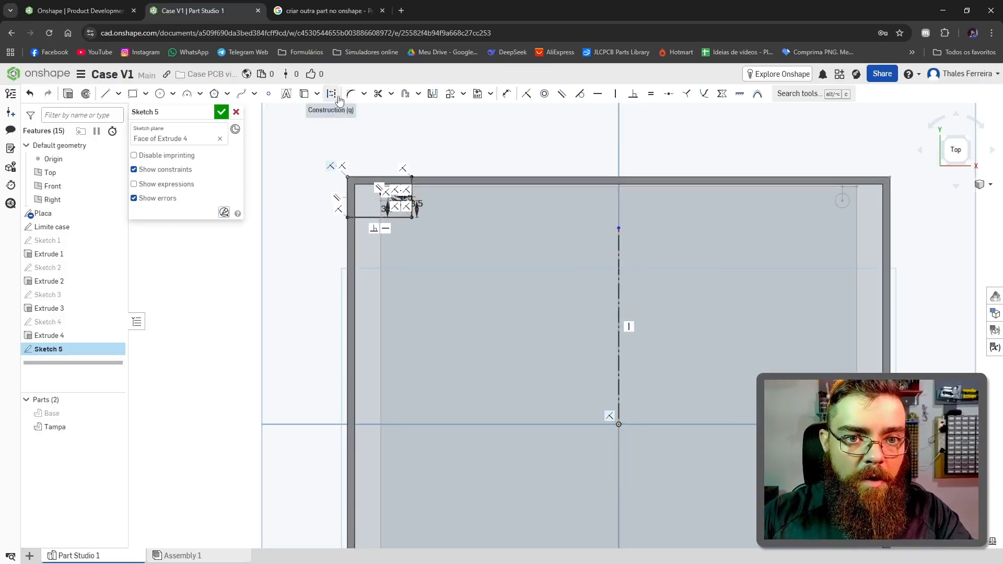
Step: Mirror the corner post rectangle, its 3 mm hole and helper lines across the vertical construction line
left_click(433, 94)
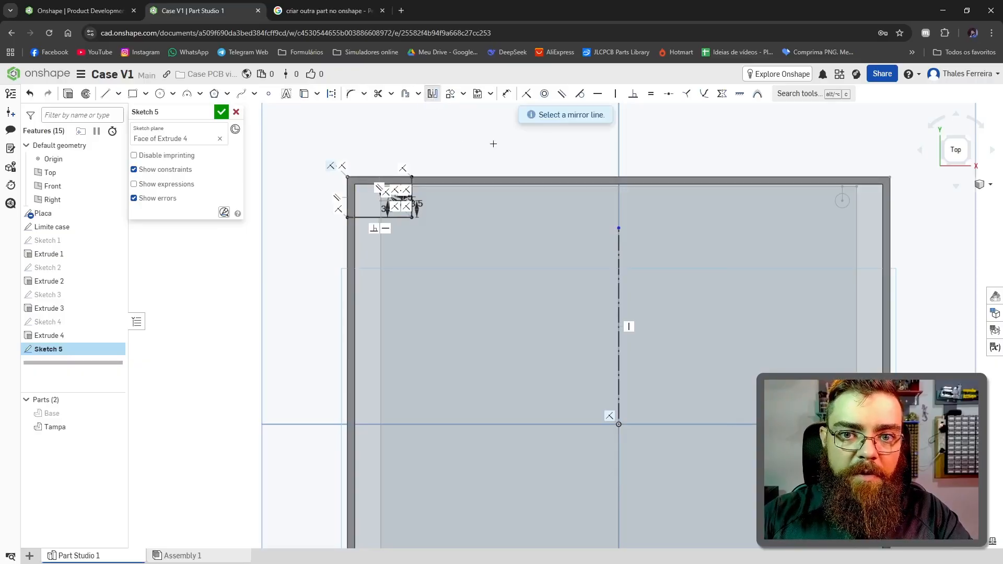
left_click(618, 248)
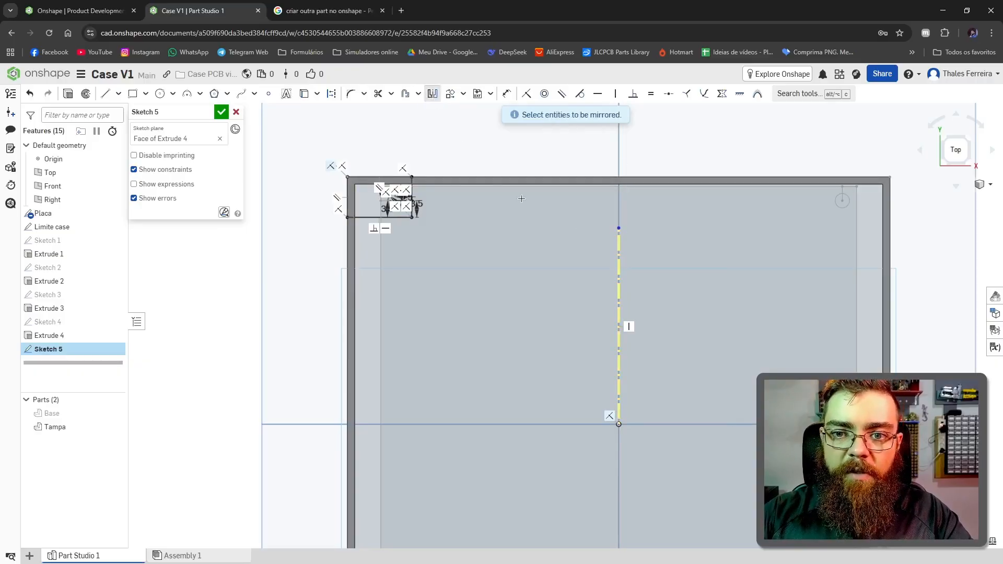
scroll(311, 160, "down", 3)
scroll(329, 173, "up", 6)
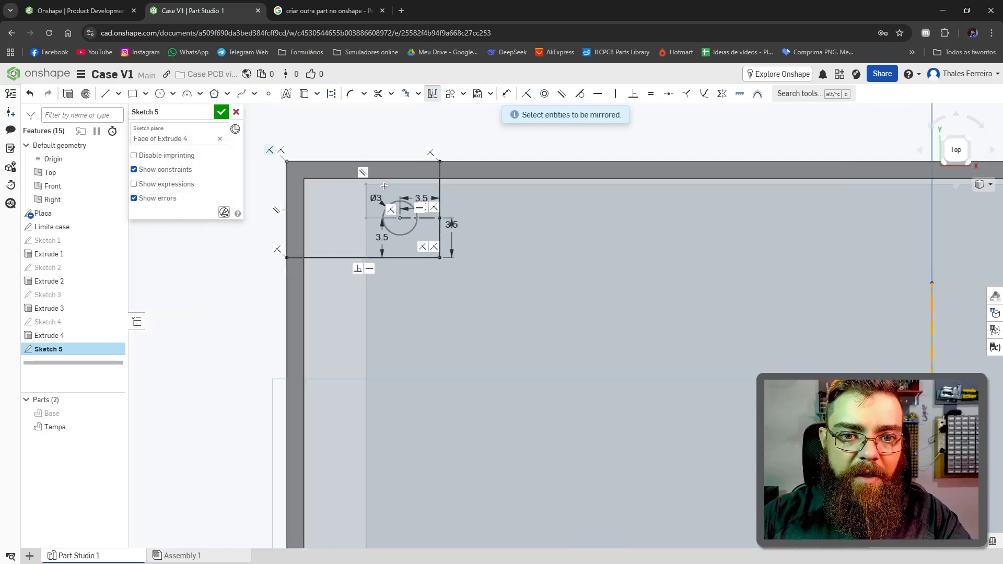
left_click_drag(268, 150, 499, 282)
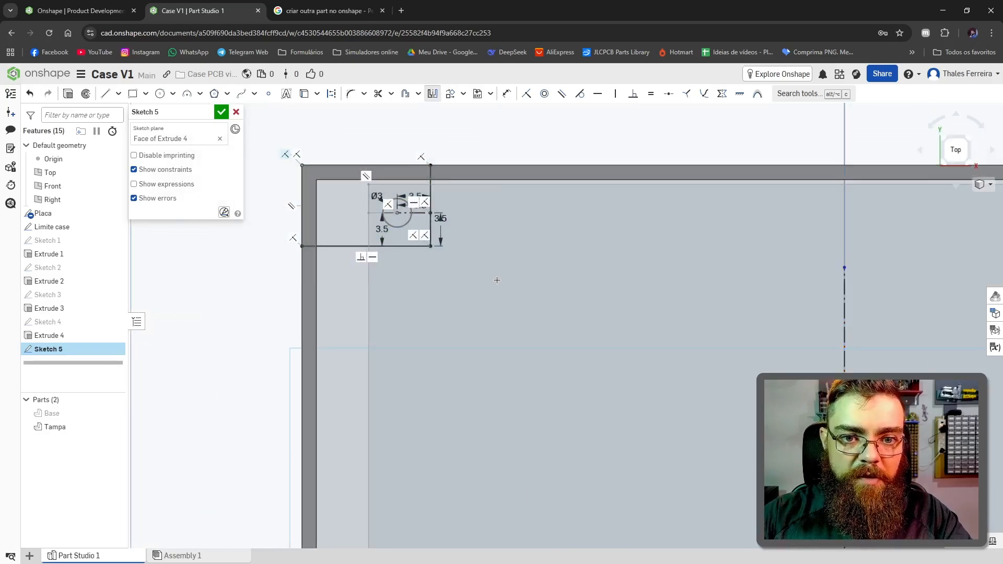
scroll(499, 282, "down", 3)
scroll(608, 284, "up", 3)
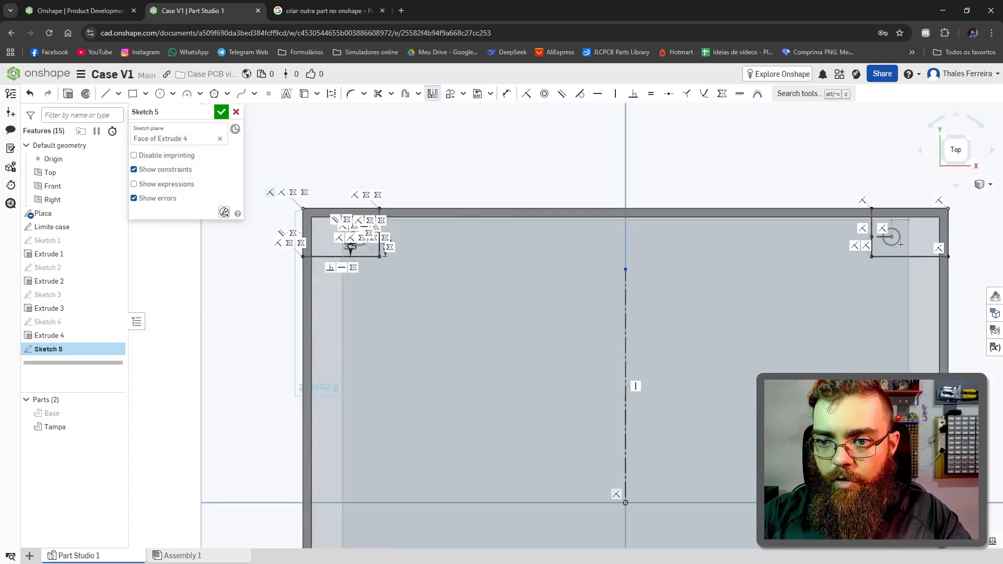
scroll(901, 245, "down", 2)
middle_click_drag(727, 427, 619, 421)
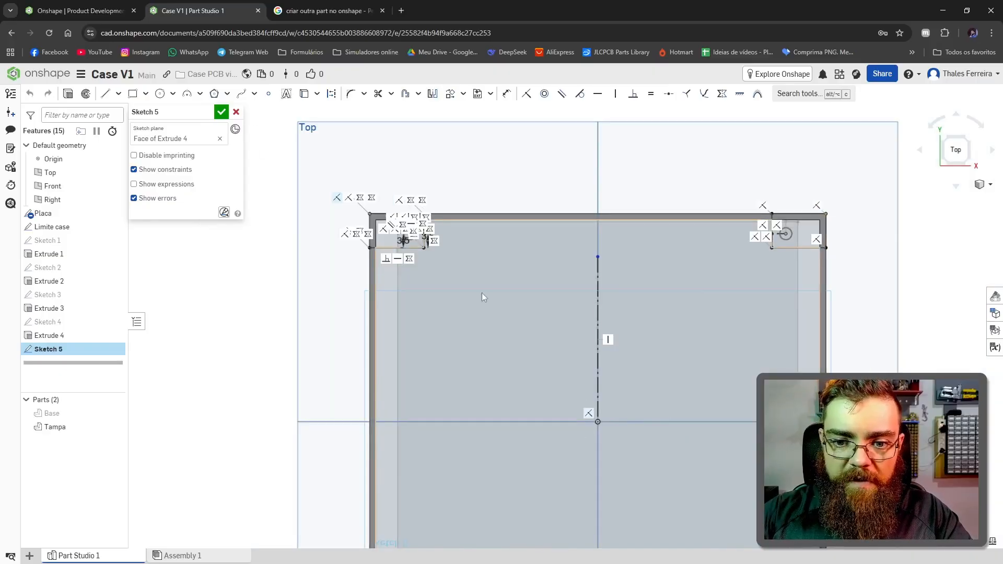
Step: Sketch a horizontal line about 25.5 mm long from the origin and convert it to construction geometry
left_click(106, 93)
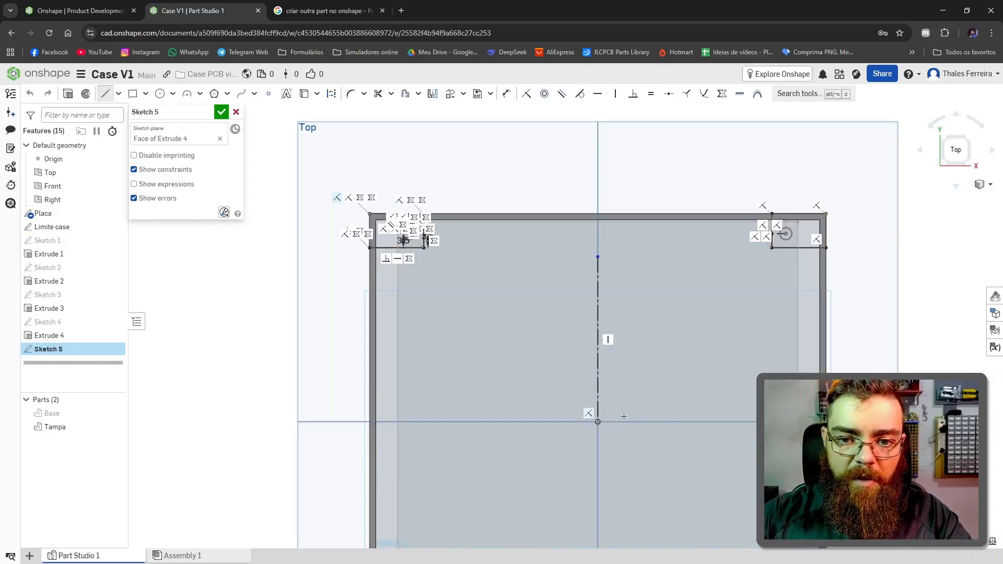
left_click(700, 422)
key("Escape")
right_click(662, 422)
left_click(719, 254)
key("d")
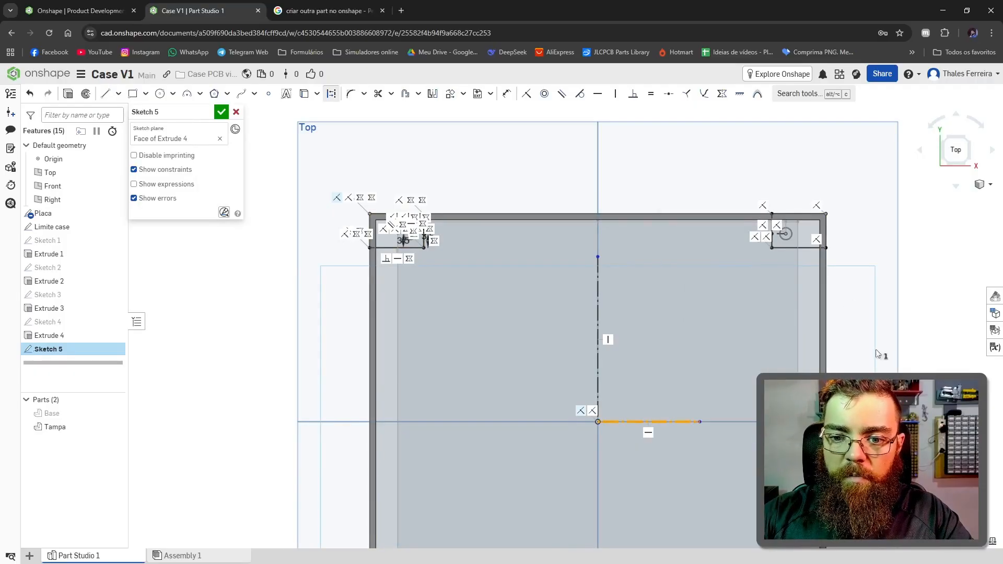
key("Escape")
Step: Mirror both upper corner post profiles with their holes across the horizontal construction line
left_click(433, 93)
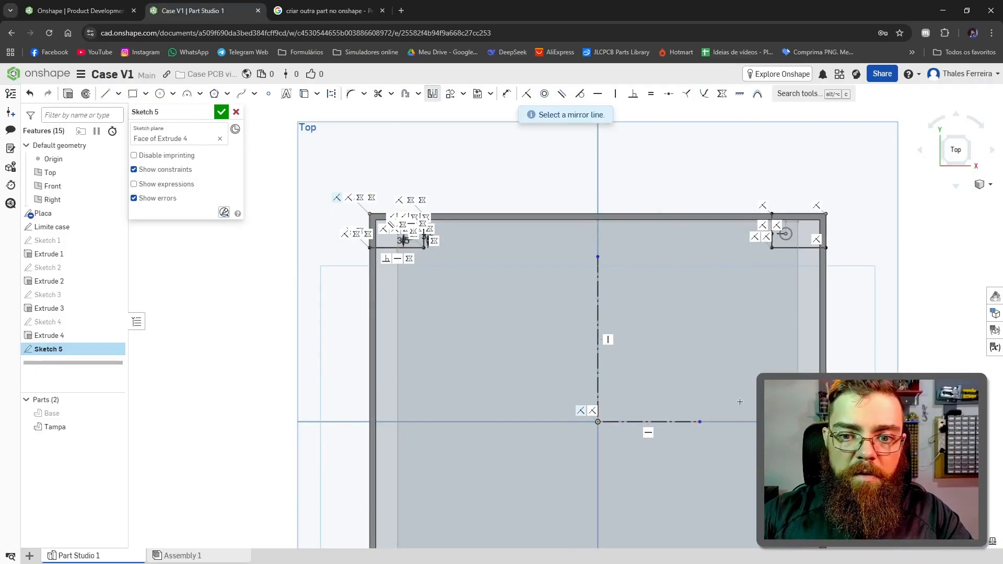
left_click(674, 422)
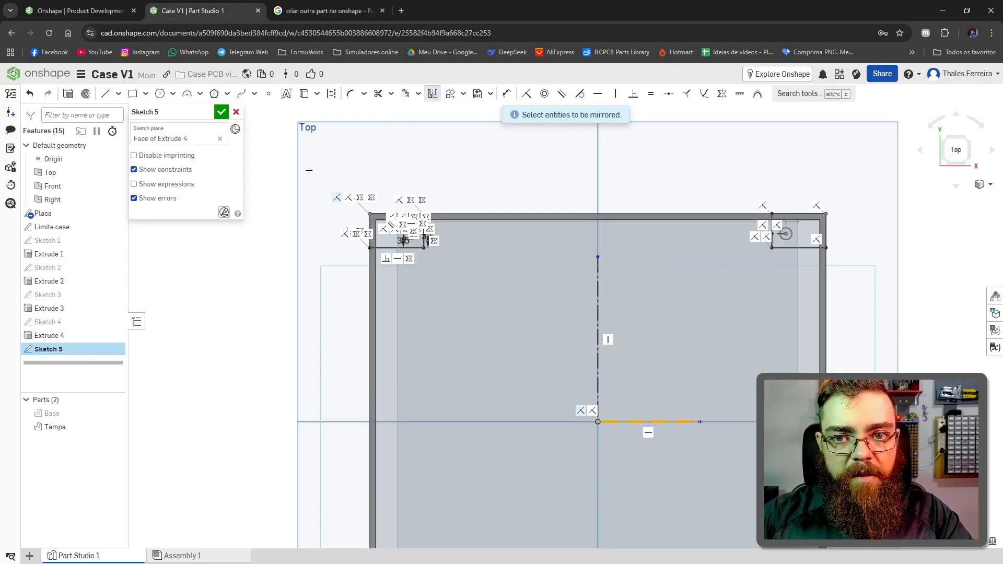
left_click_drag(309, 170, 900, 266)
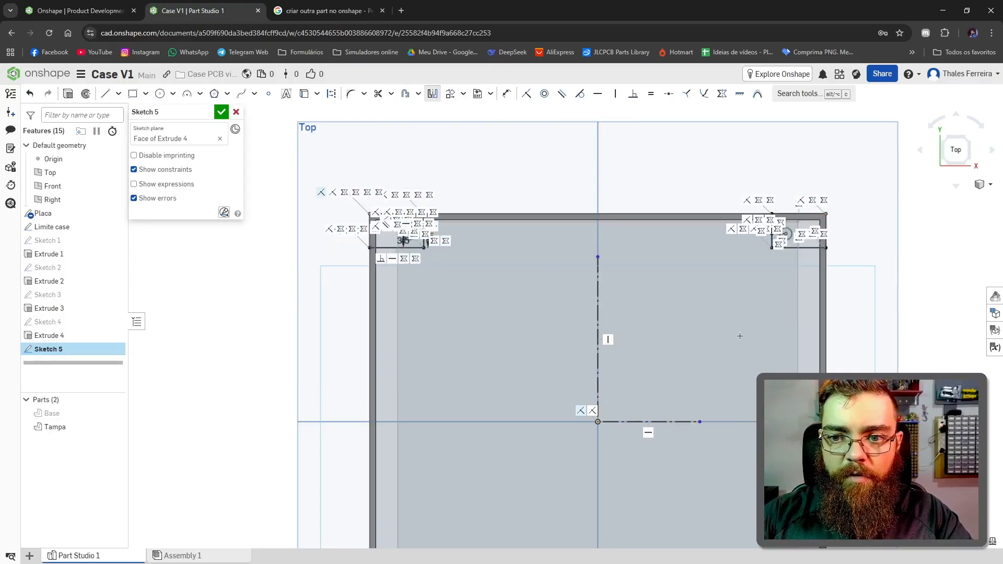
scroll(740, 336, "down", 2)
scroll(737, 457, "up", 2)
scroll(467, 458, "down", 1)
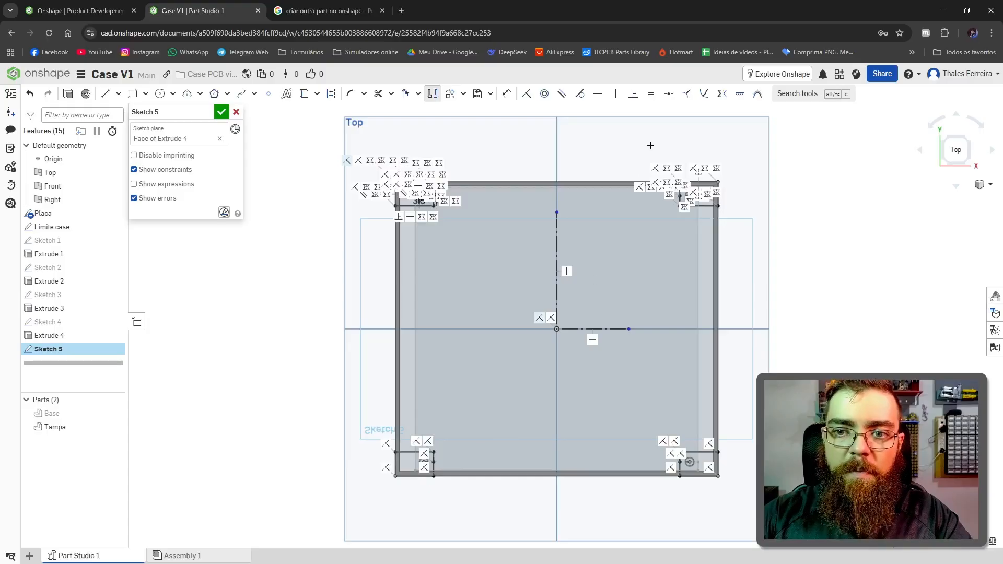
scroll(339, 177, "up", 2)
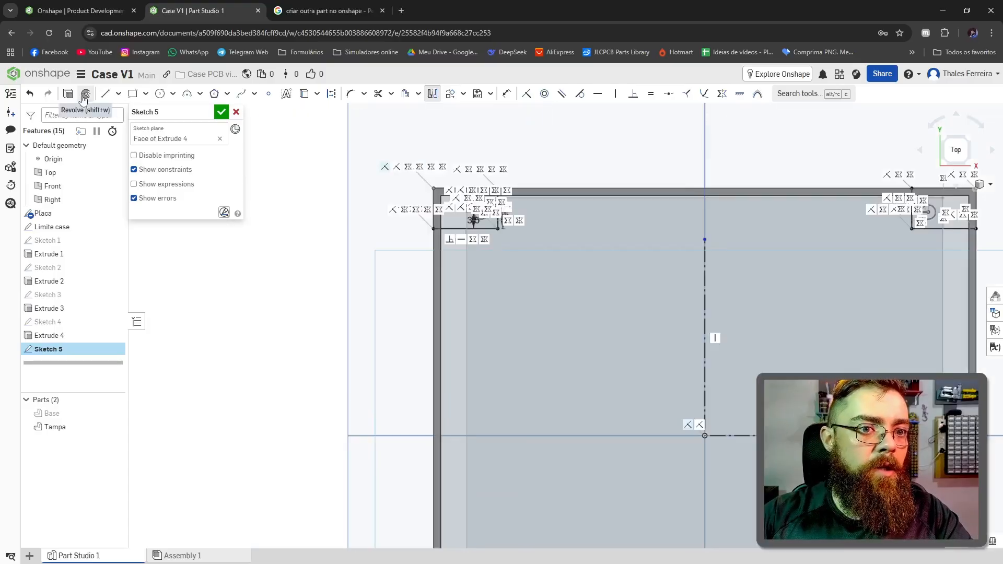
Step: Extrude the four corner post profiles as a blind solid added to the Tampa part, leaving the screw holes open
left_click(66, 94)
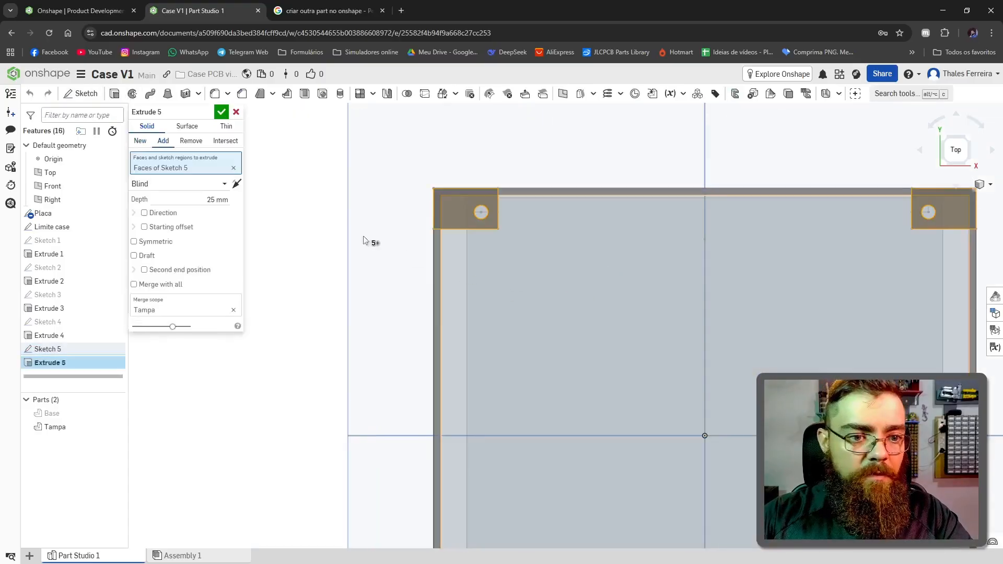
left_click_drag(481, 284, 425, 145)
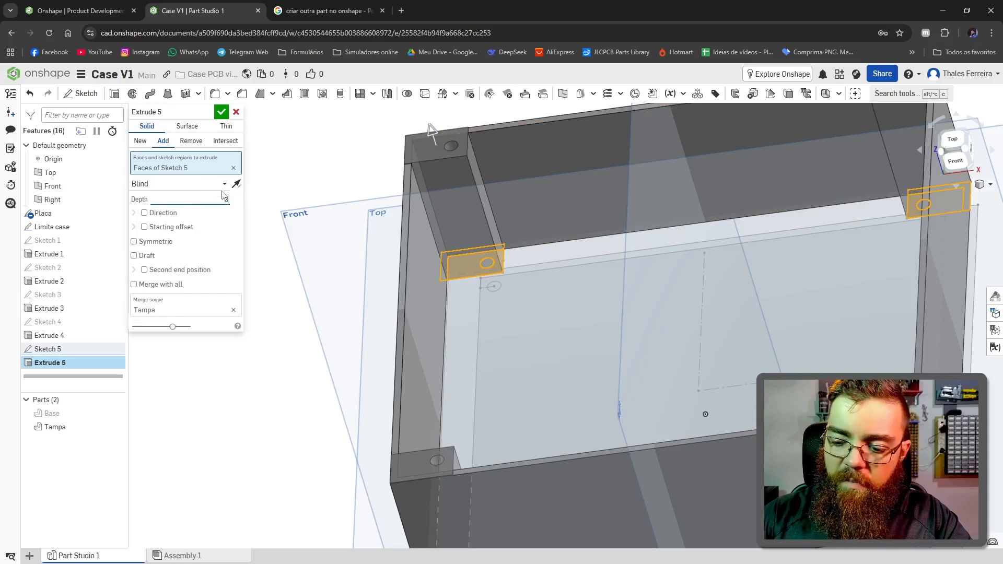
key("Return")
left_click(220, 113)
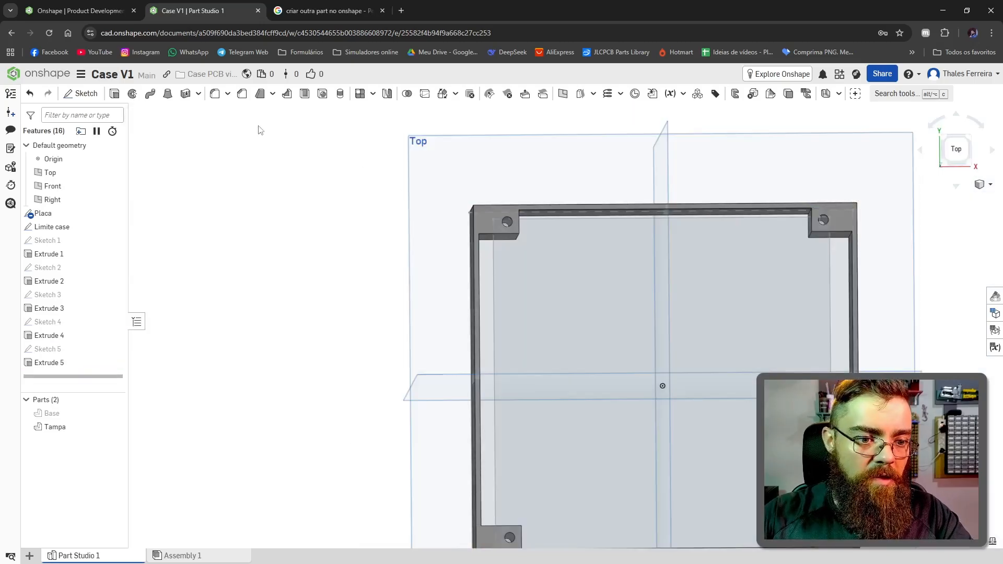
Step: Edit the Placa sketch to make the board 80 mm wide and 50 mm high
left_click(41, 215)
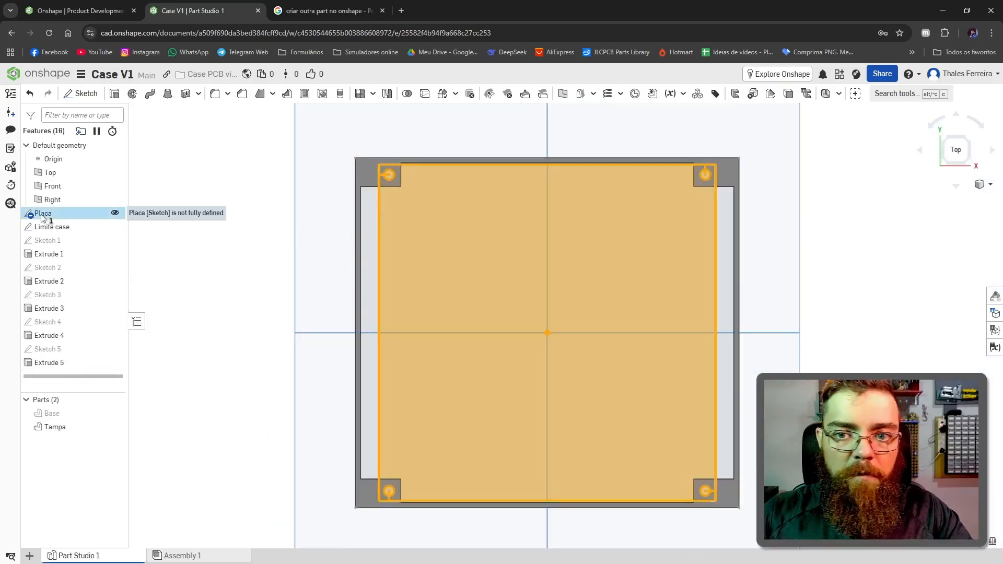
double_click(41, 215)
scroll(402, 223, "down", 5)
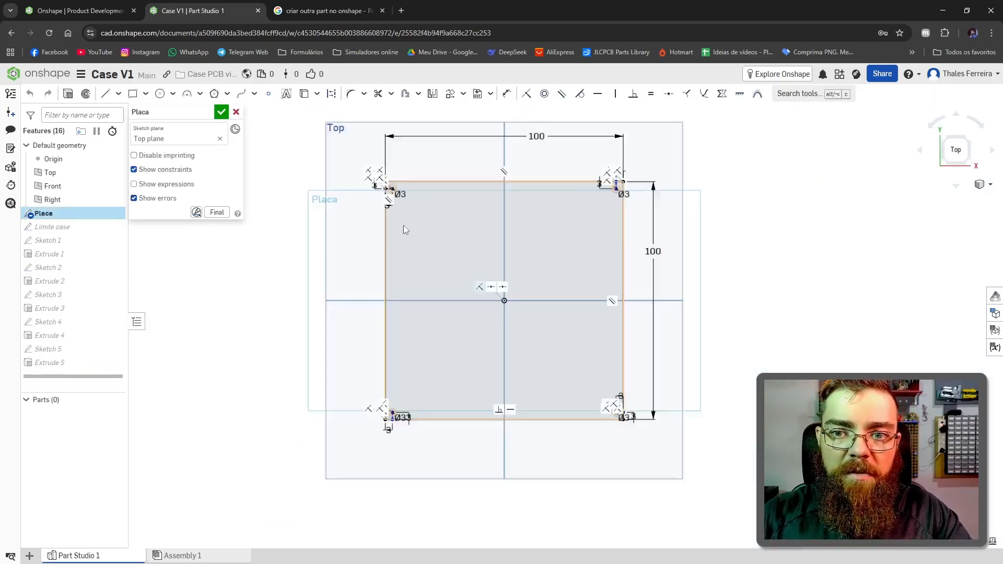
scroll(461, 187, "up", 3)
double_click(498, 165)
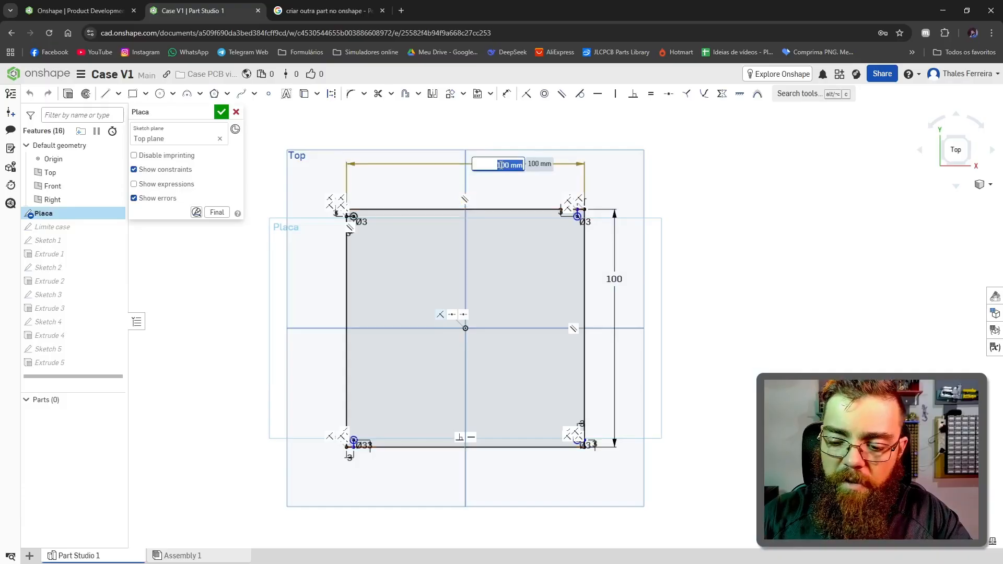
key("Return")
double_click(611, 279)
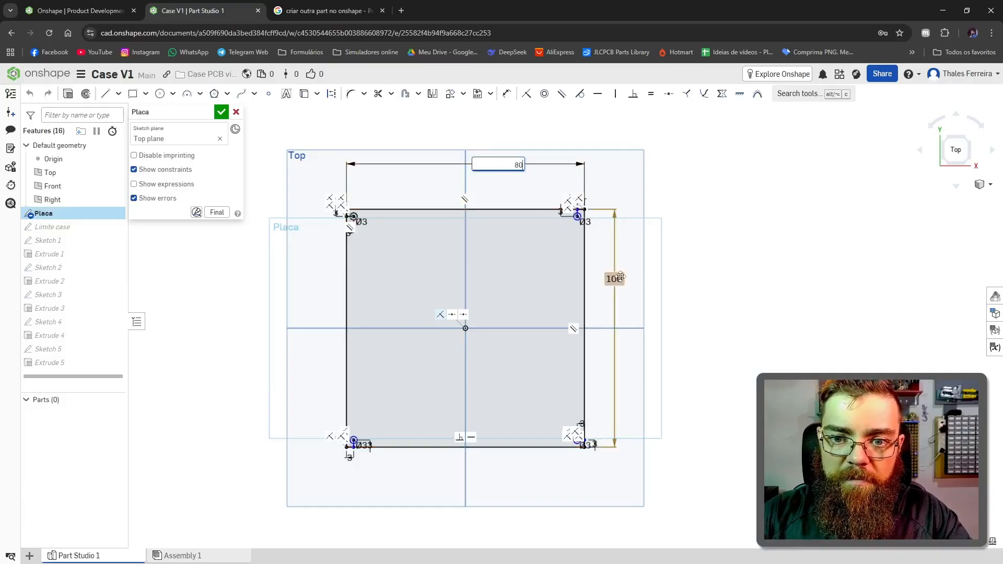
type("50")
key("Return")
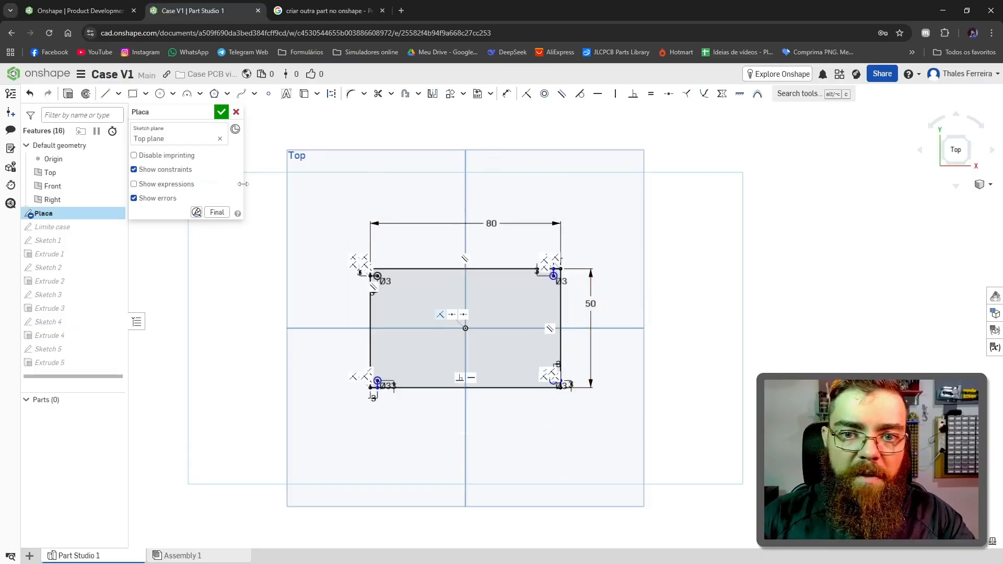
left_click(222, 111)
Step: Show the Base part and inspect the resized case and its corner posts in 3D
mouse_move(61, 411)
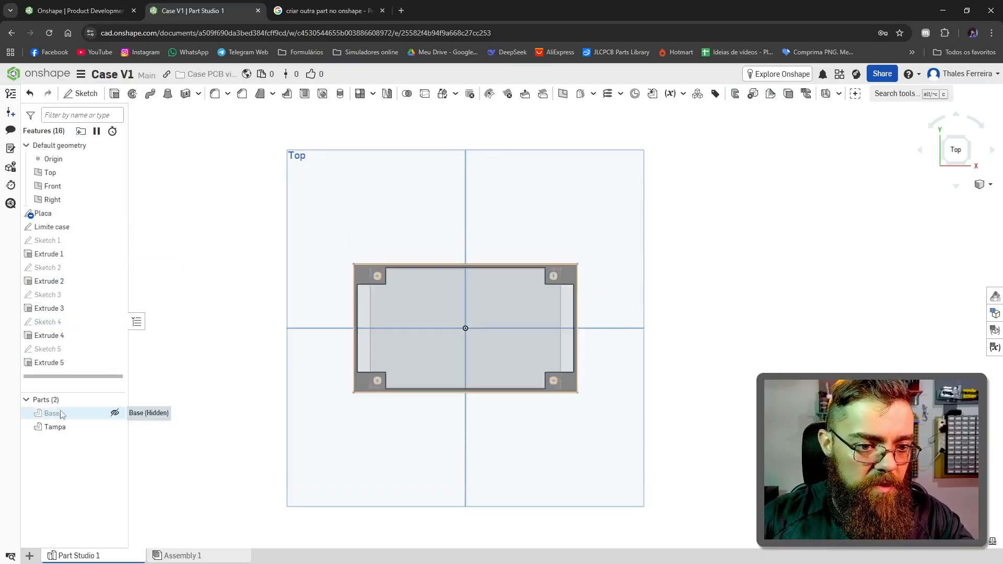
left_click(116, 413)
right_click_drag(339, 483, 278, 420)
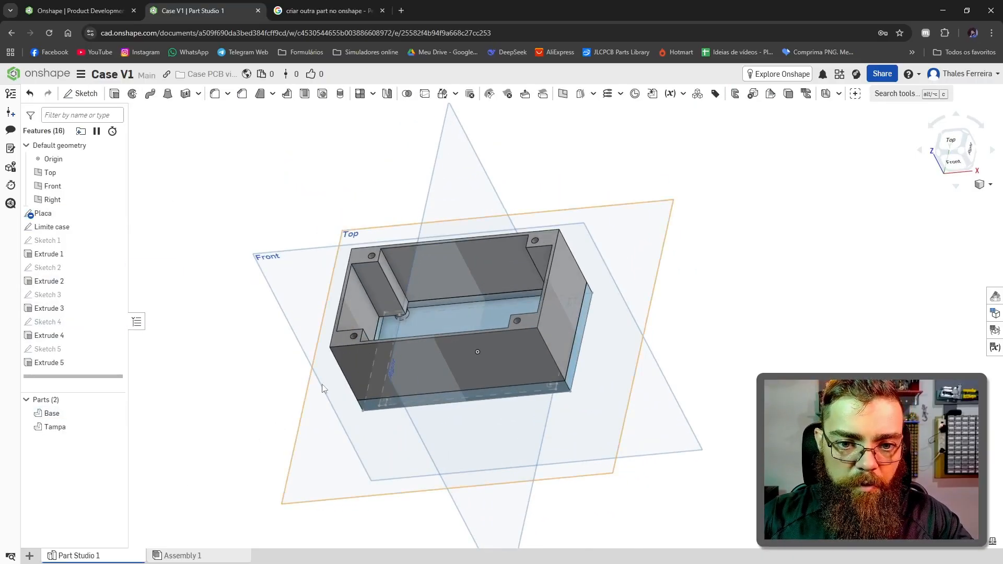
scroll(322, 386, "down", 3)
scroll(373, 351, "up", 8)
mouse_move(362, 360)
right_mouse_down()
mouse_move(334, 352)
mouse_move(328, 374)
right_mouse_up()
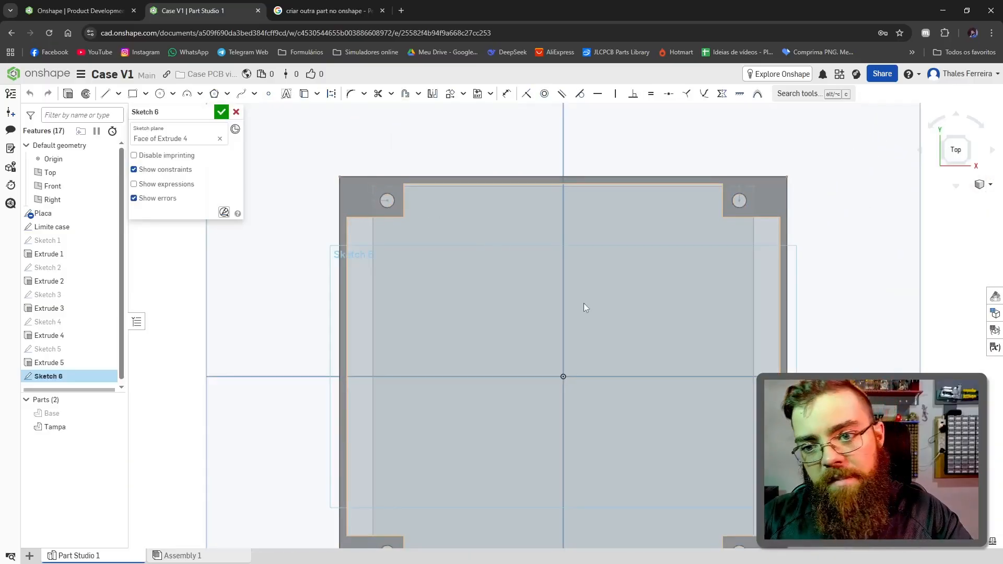
Step: In a new sketch on the rim face of Tampa, draw a 94 by 84 mm rectangle along the outer case outline
key("f")
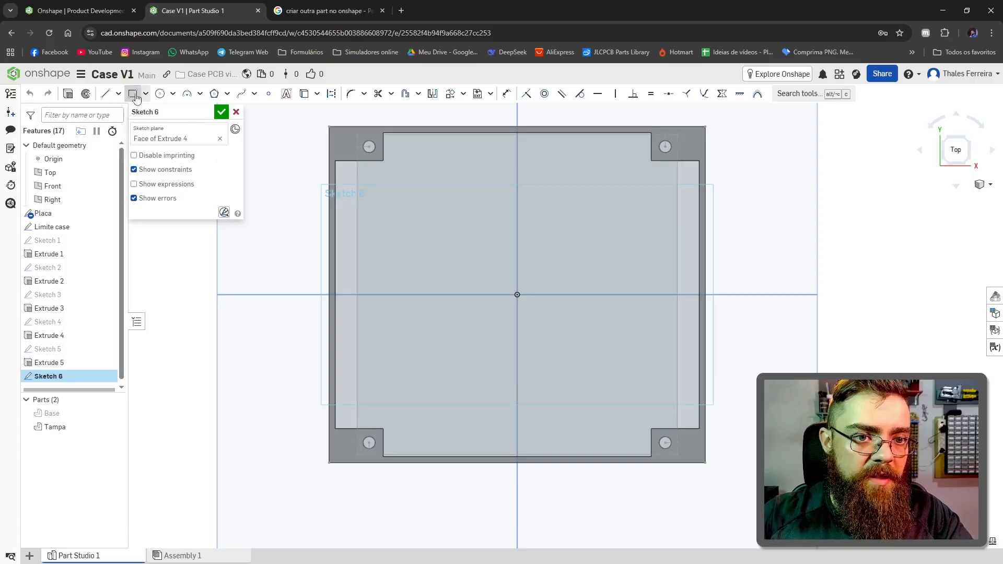
left_click(329, 127)
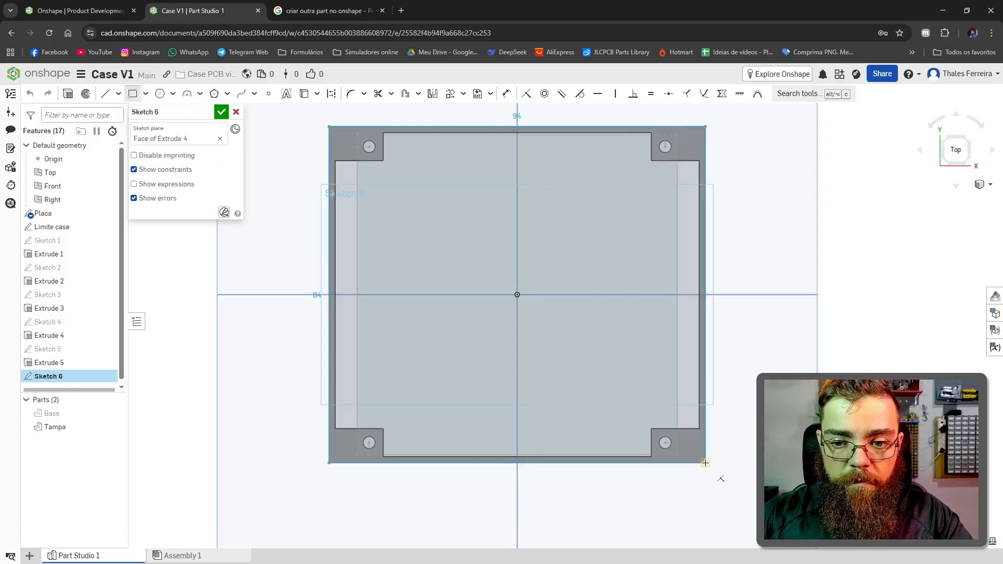
left_click(705, 463)
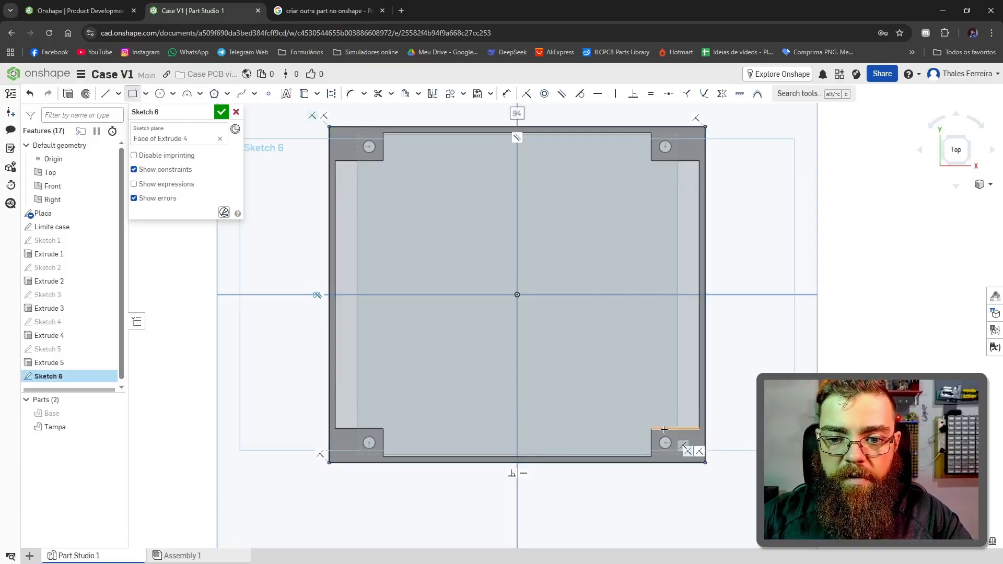
Step: Sketch 3 mm diameter circles concentric with the screw holes in the four corner posts
scroll(346, 123, "up", 5)
left_click(160, 94)
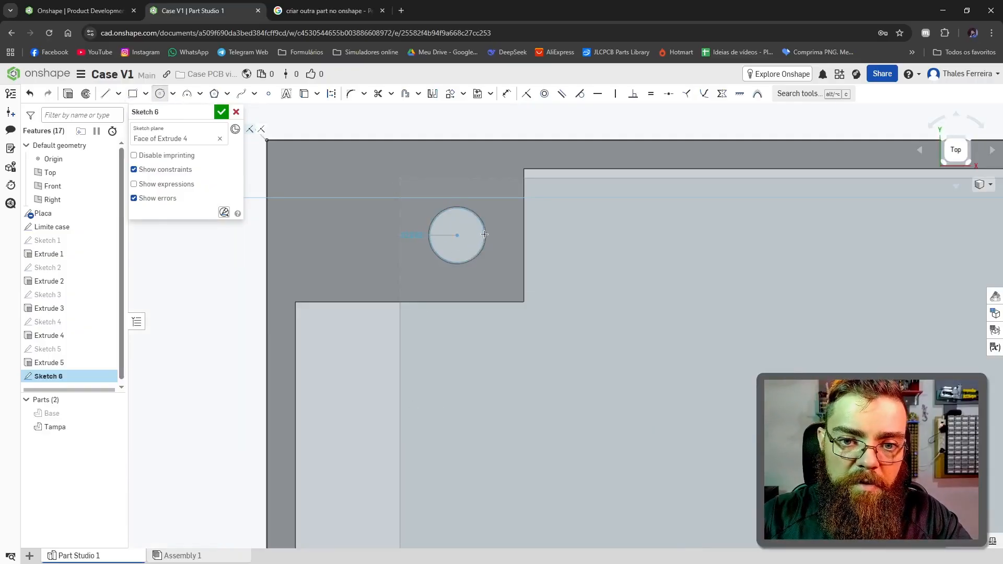
left_click(489, 232)
scroll(489, 232, "down", 5)
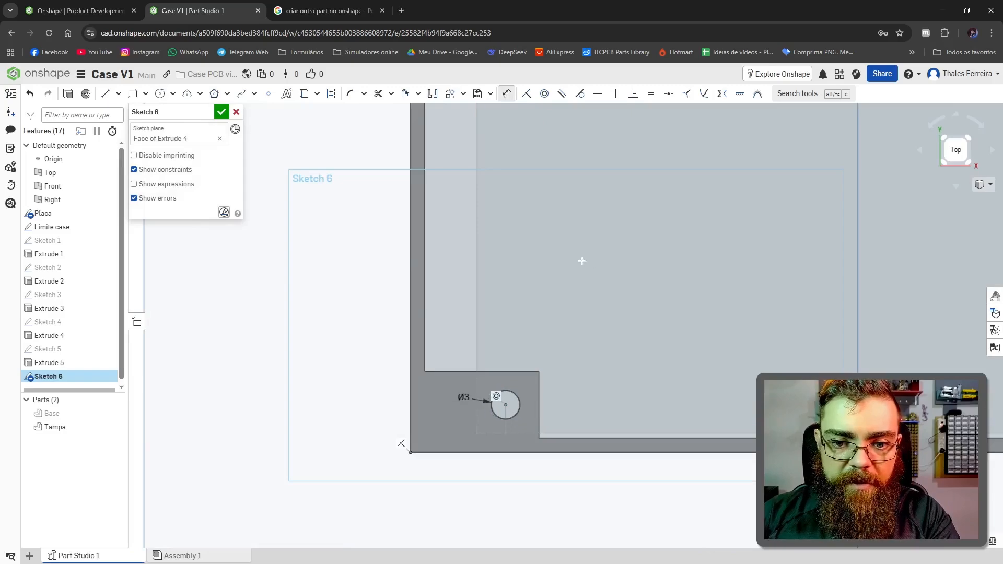
scroll(582, 261, "down", 5)
key("f")
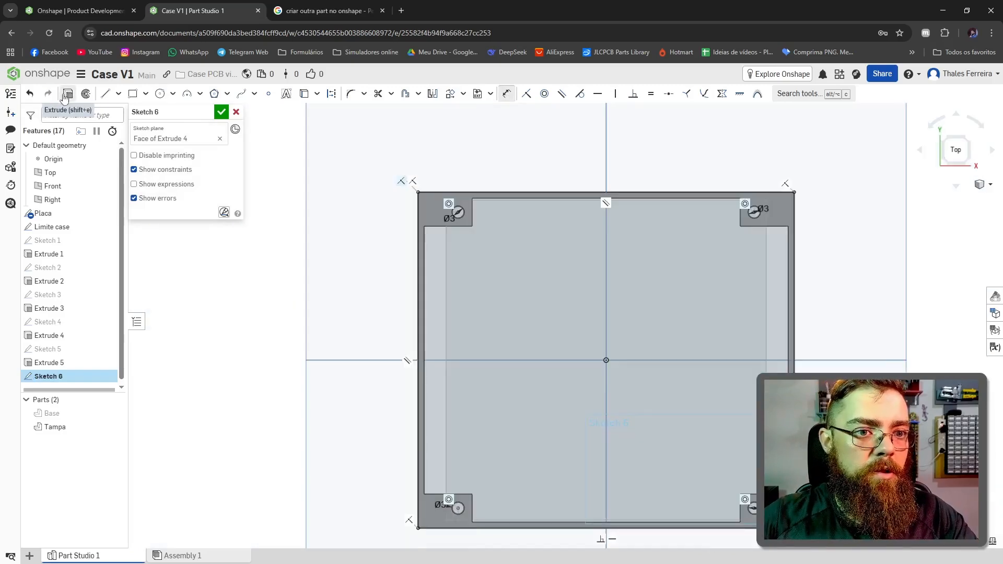
Step: Extrude the rectangle with its four holes 3 mm as a blind solid added to the Tampa part
left_click(64, 95)
mouse_move(503, 440)
right_mouse_down()
mouse_move(503, 398)
mouse_move(572, 467)
right_mouse_up()
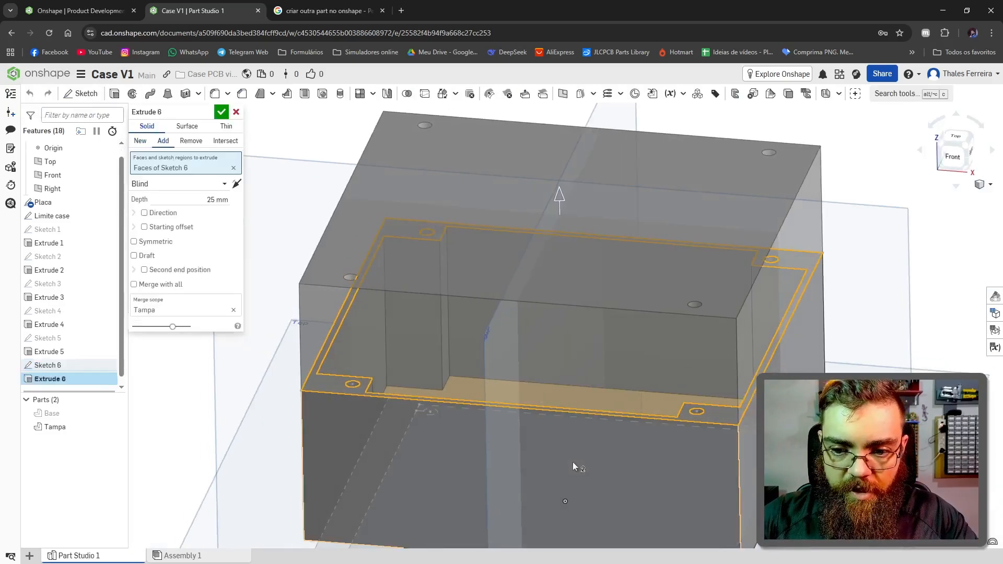
scroll(578, 410, "down", 4)
double_click(215, 200)
type("0.3")
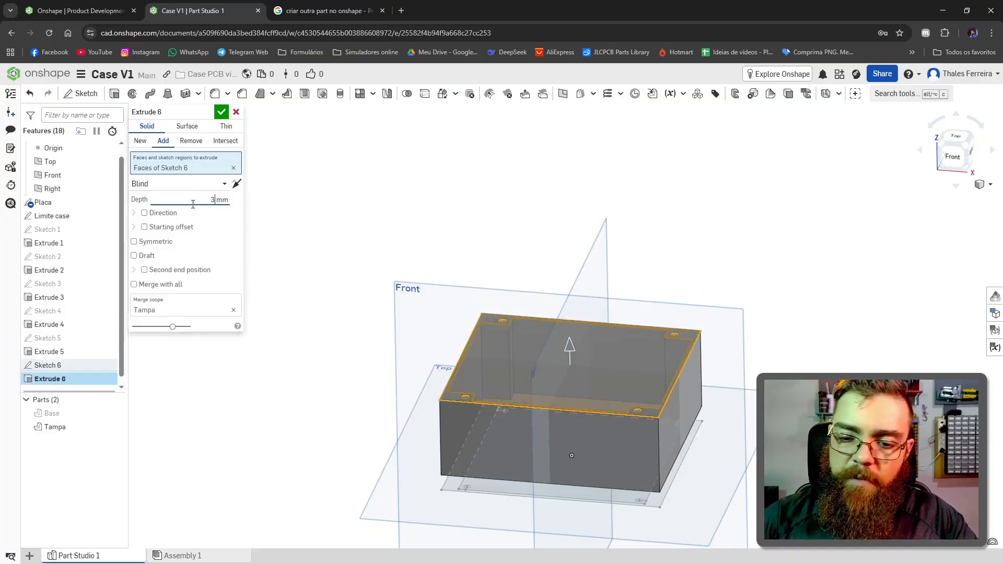
left_click(222, 112)
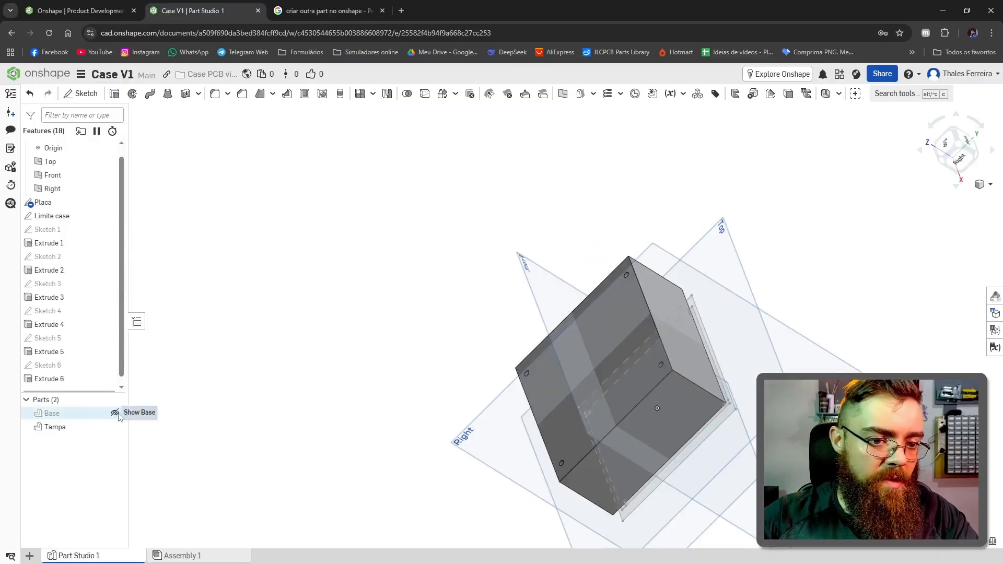
Step: Show the Base part and view the closed case from above
left_click(114, 413)
right_click_drag(725, 430, 555, 270)
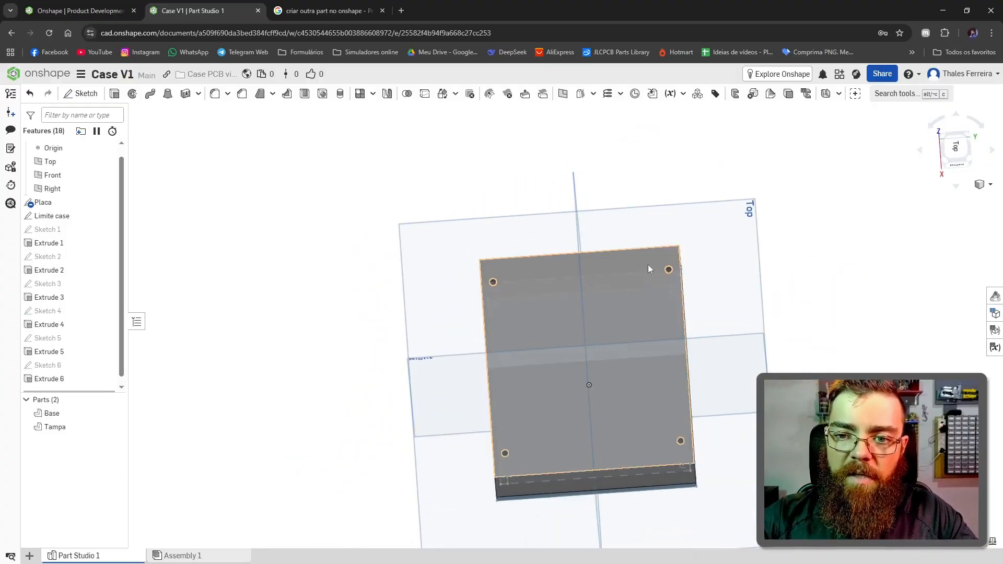
left_click(957, 151)
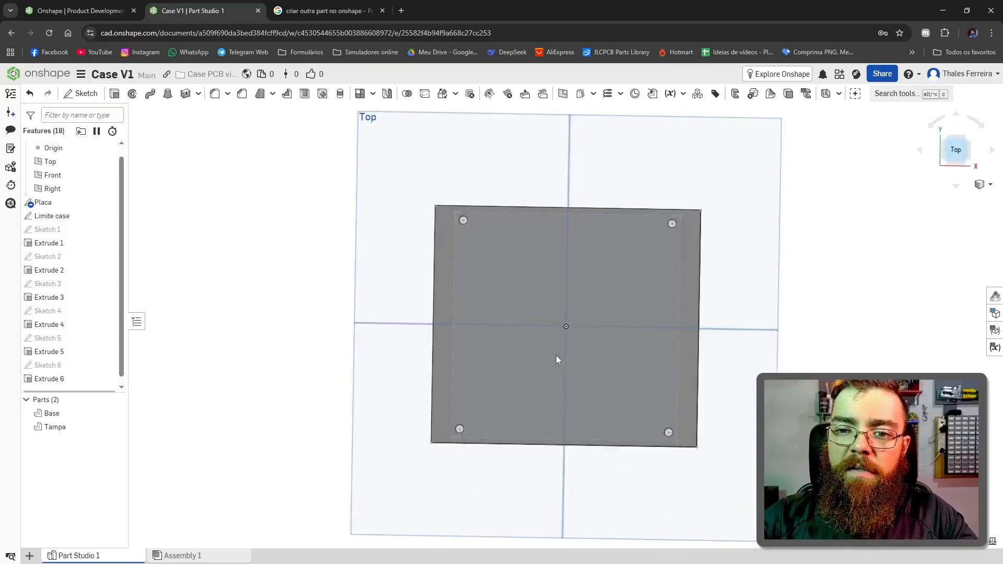
Step: Hide the Base part and start a new sketch on the underside rim face of Tampa
right_click_drag(556, 355, 768, 340)
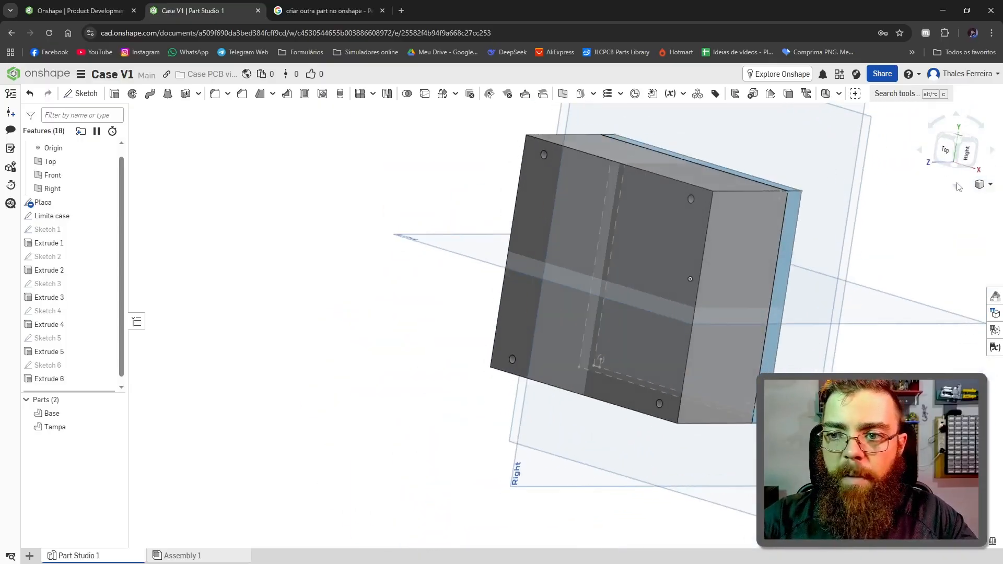
left_click(945, 151)
scroll(630, 214, "up", 3)
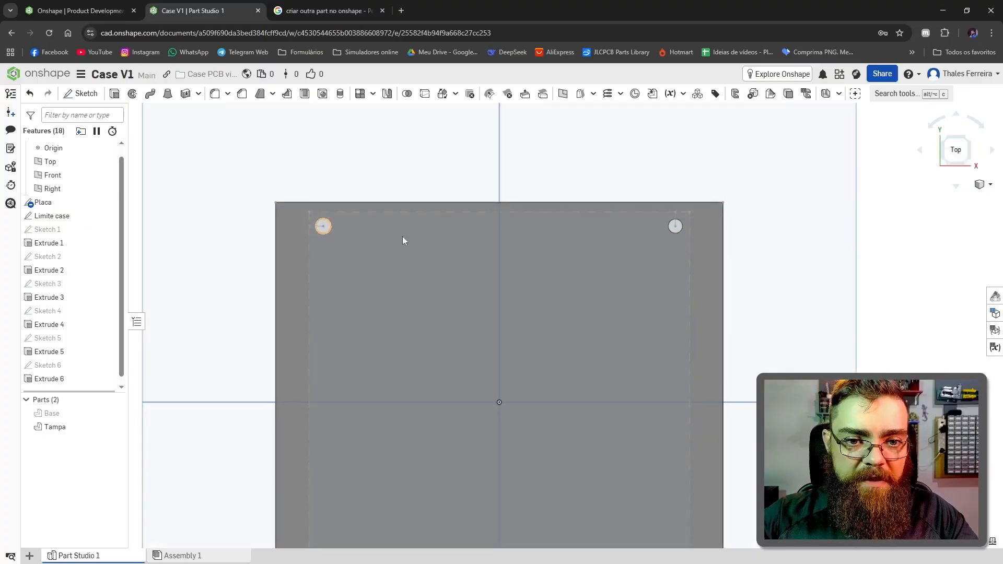
scroll(458, 284, "down", 3)
scroll(625, 367, "up", 4)
scroll(582, 401, "down", 4)
scroll(437, 323, "up", 5)
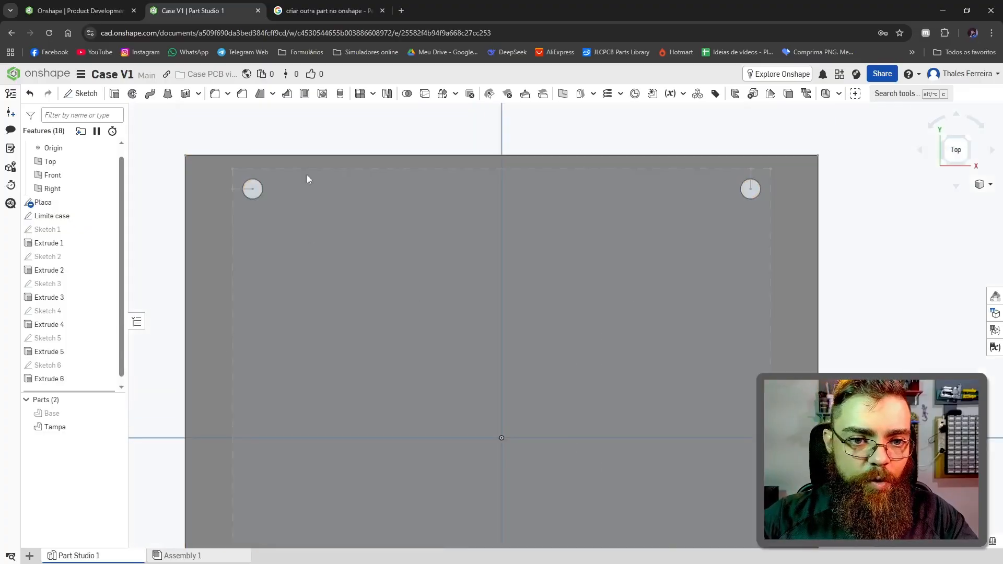
right_click_drag(307, 179, 519, 526)
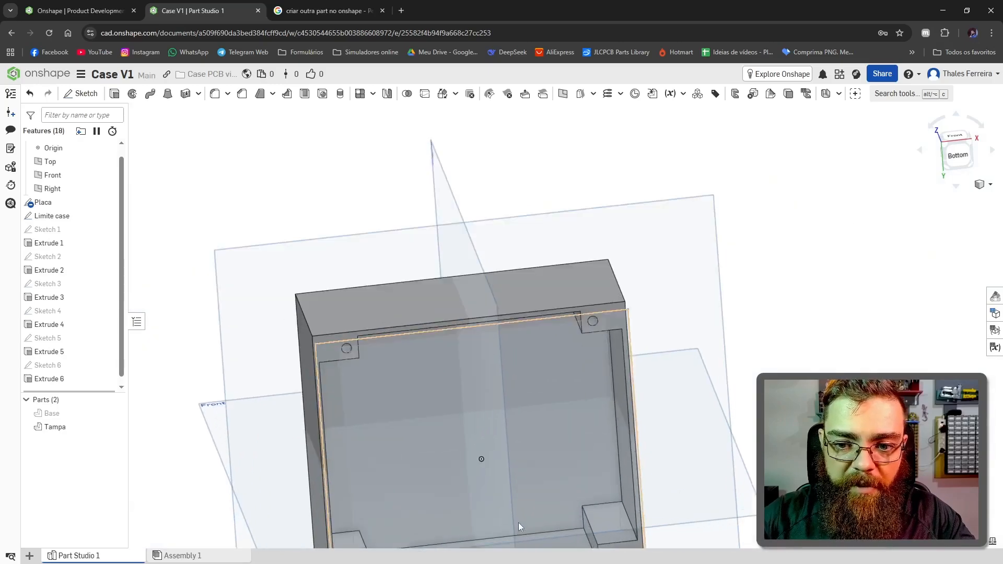
scroll(491, 510, "down", 3)
scroll(491, 510, "up", 3)
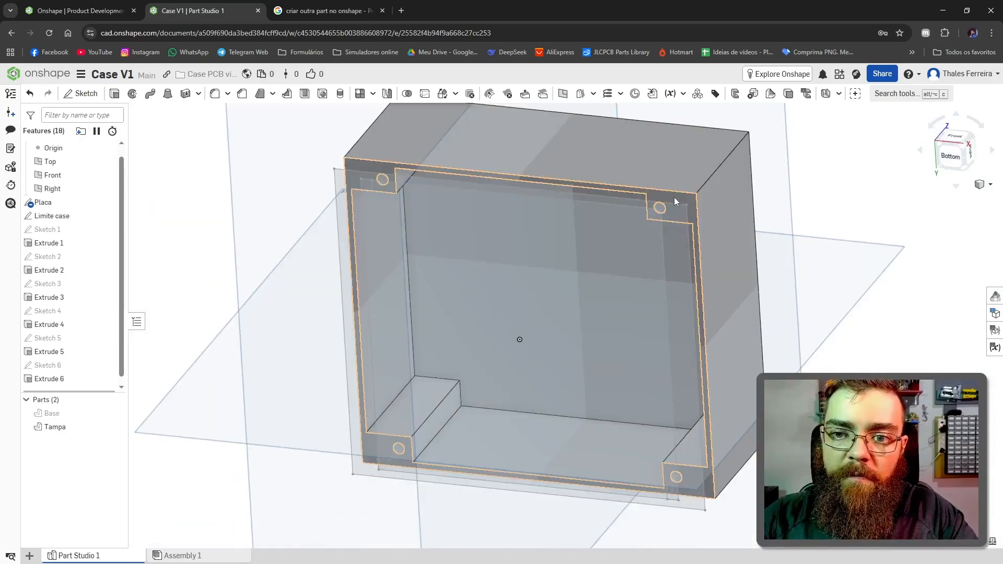
left_click(674, 197)
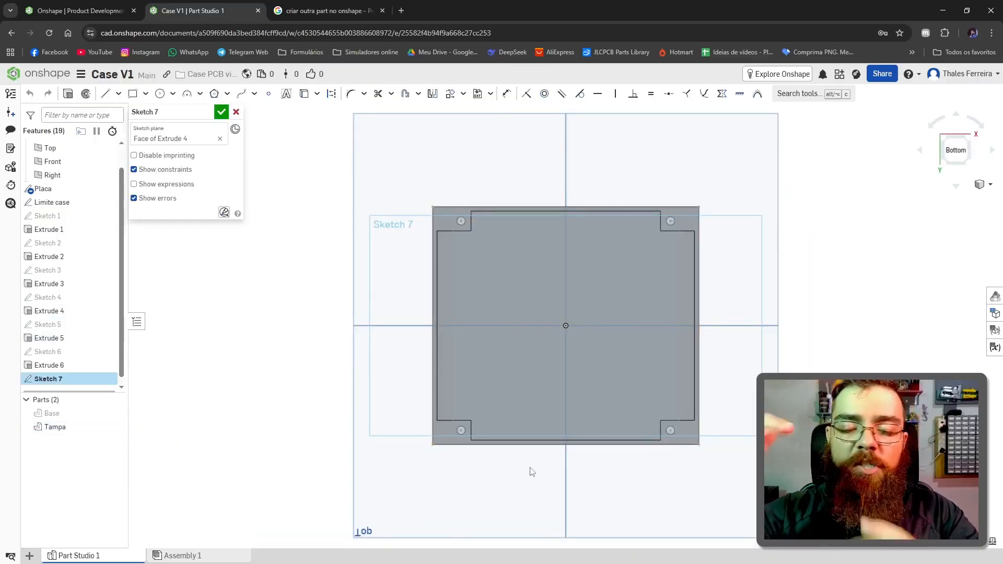
Step: Draw a short vertical line from a post's inner corner to the outer edge, then a rectangle about 66 by 13 mm from its outer end
scroll(488, 211, "up", 4)
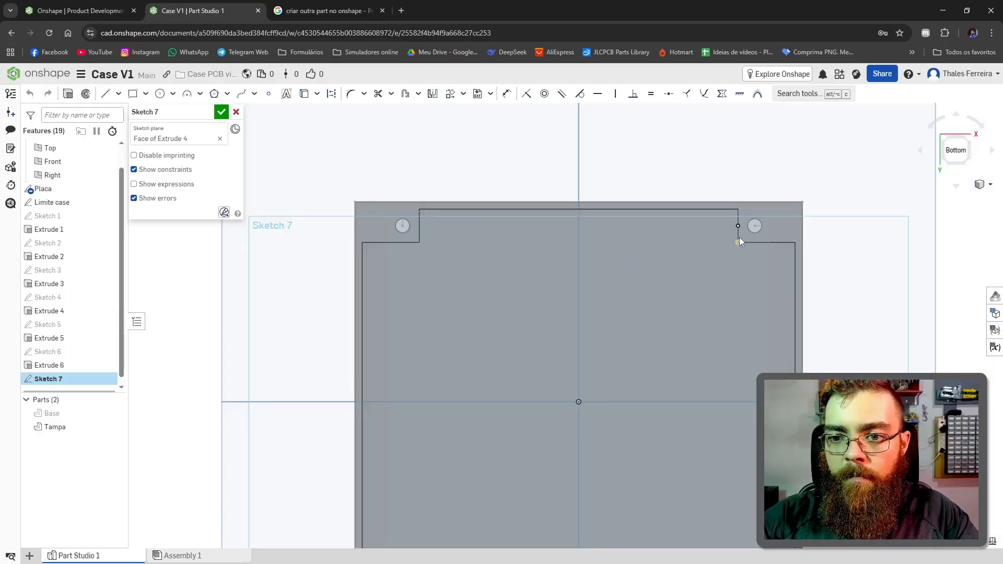
scroll(430, 197, "down", 5)
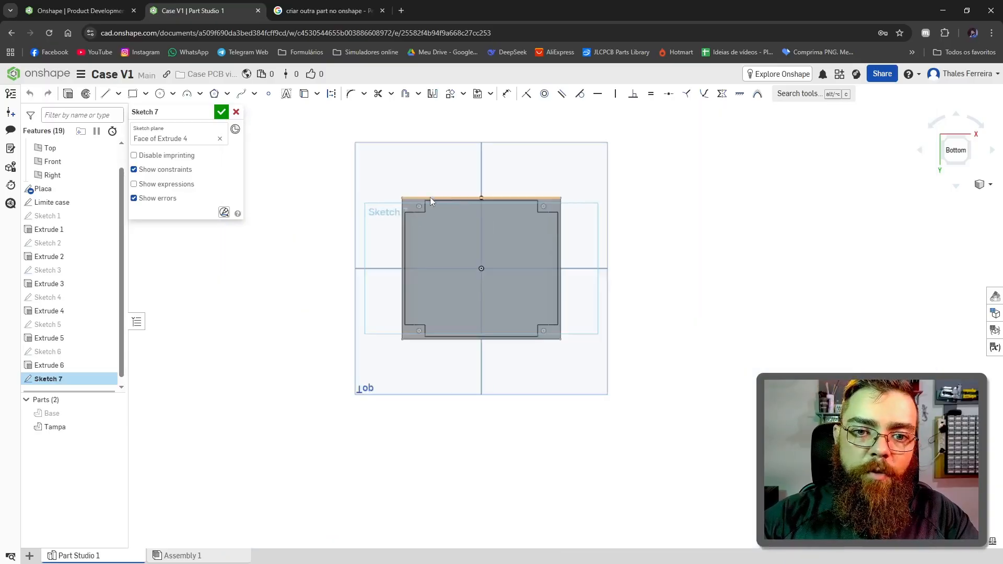
scroll(444, 202, "up", 8)
key("l")
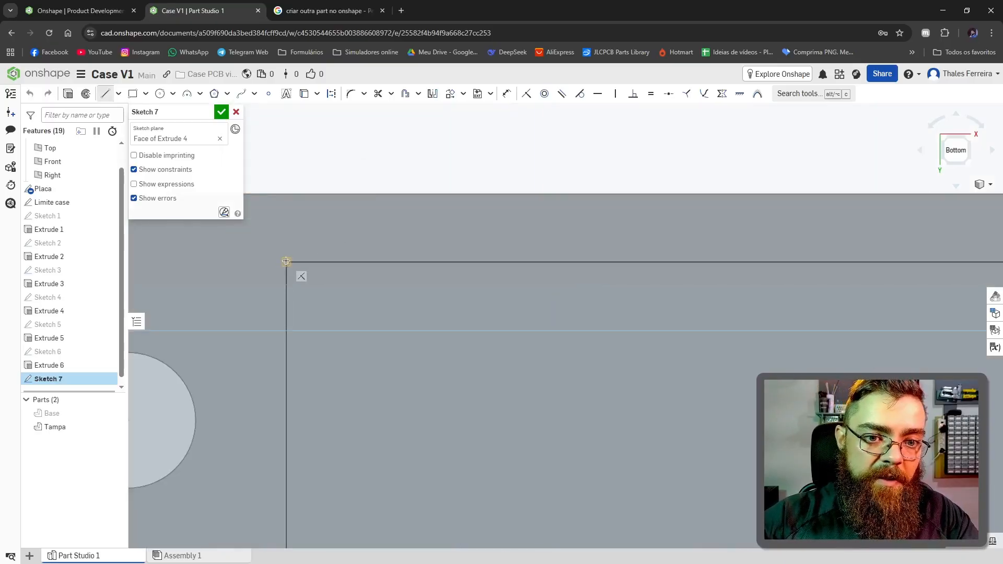
left_click(286, 194)
scroll(581, 204, "down", 2)
left_click(133, 94)
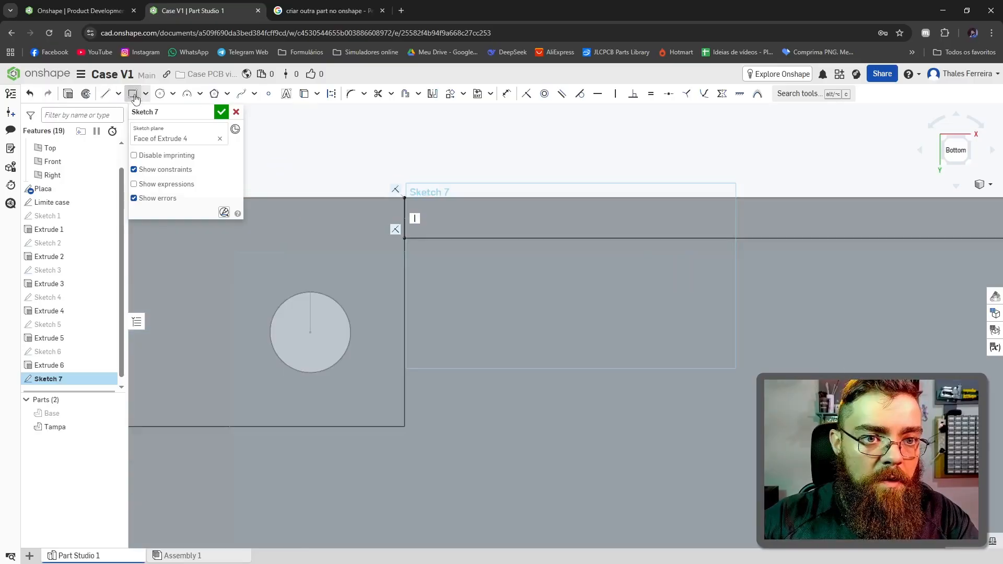
scroll(434, 224, "down", 8)
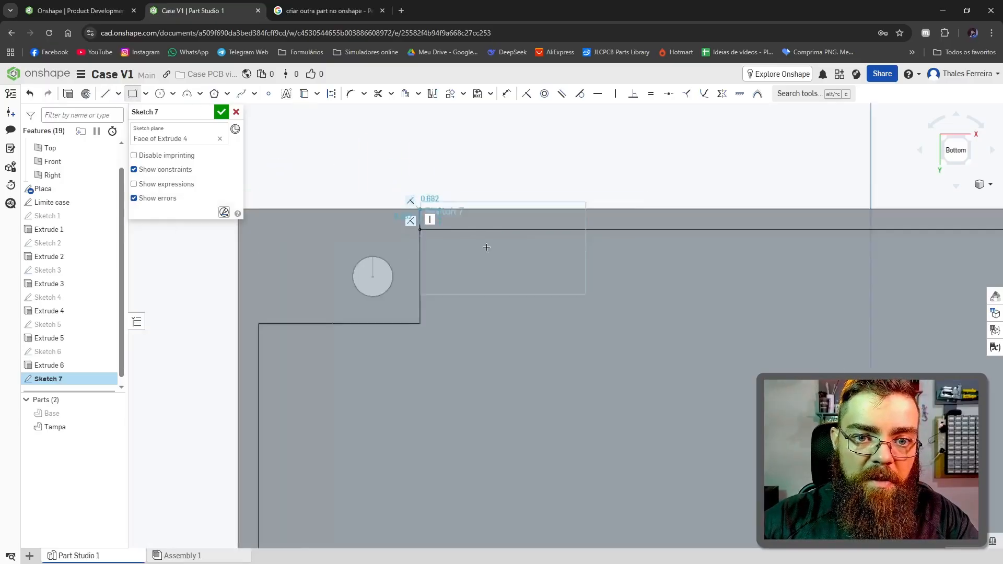
scroll(655, 271, "up", 7)
scroll(654, 271, "down", 3)
left_click(648, 291)
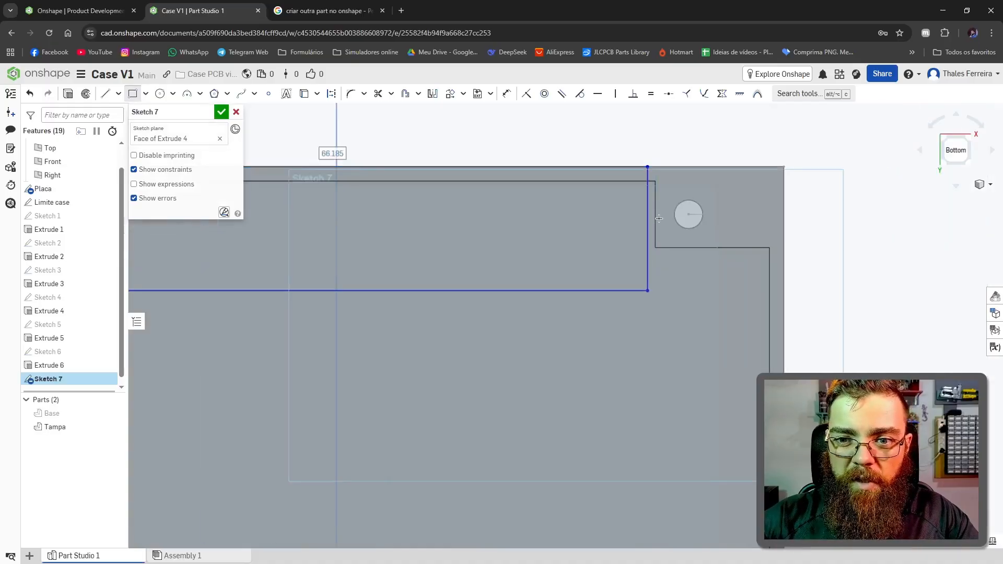
Step: Dimension the rectangle's free side edge so it sits flush with the inner edge of the opposite corner post
scroll(647, 290, "up", 2)
scroll(643, 261, "down", 2)
scroll(552, 155, "up", 3)
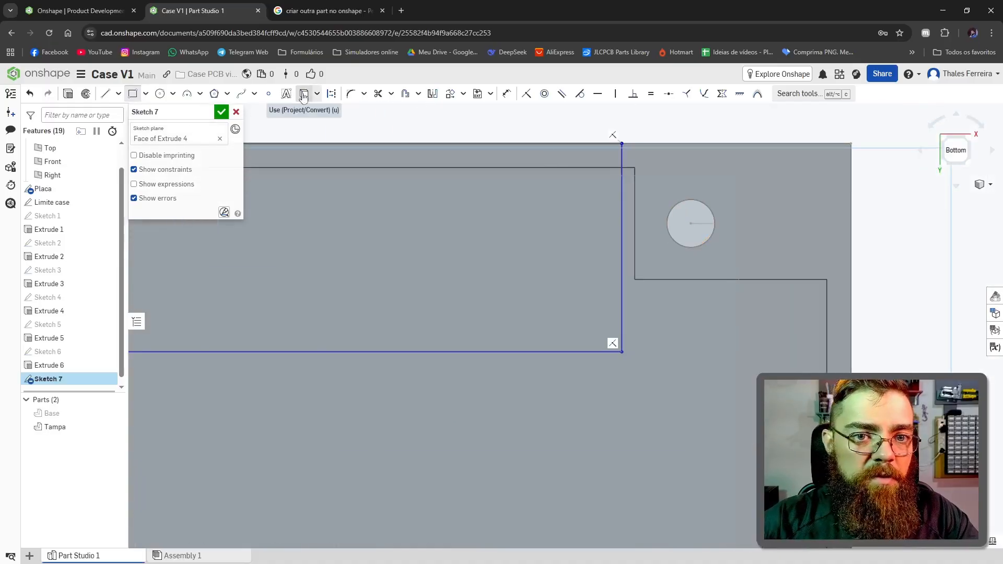
left_click(622, 189)
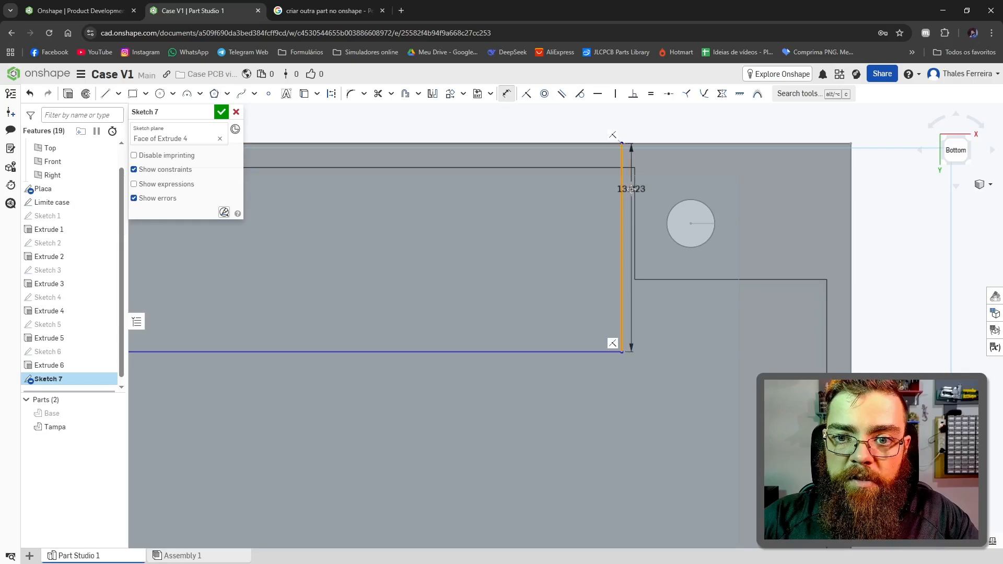
left_click(634, 195)
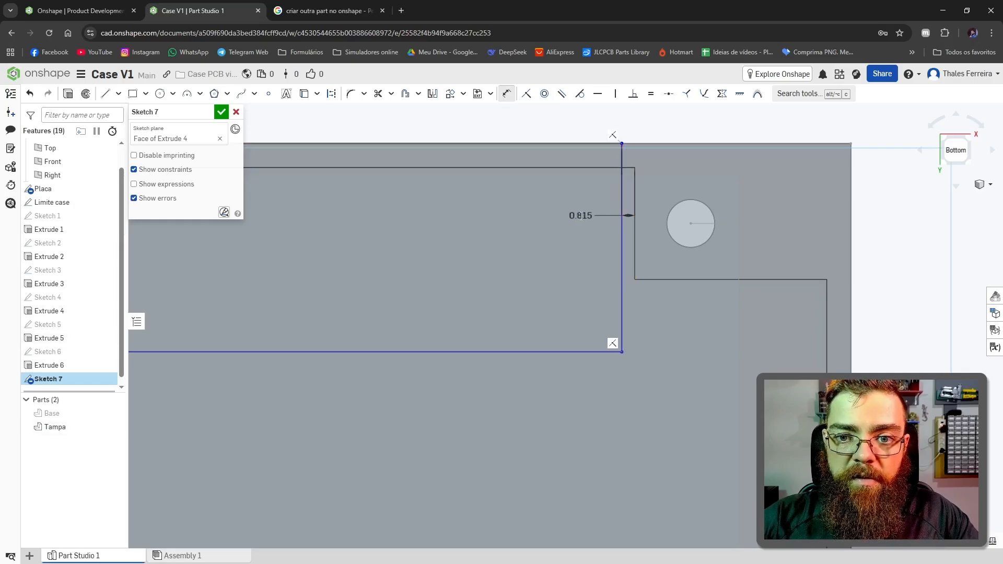
left_click(579, 214)
key("Return")
Step: Set the height of the rectangle between the corner posts to 15 mm
left_click(419, 395)
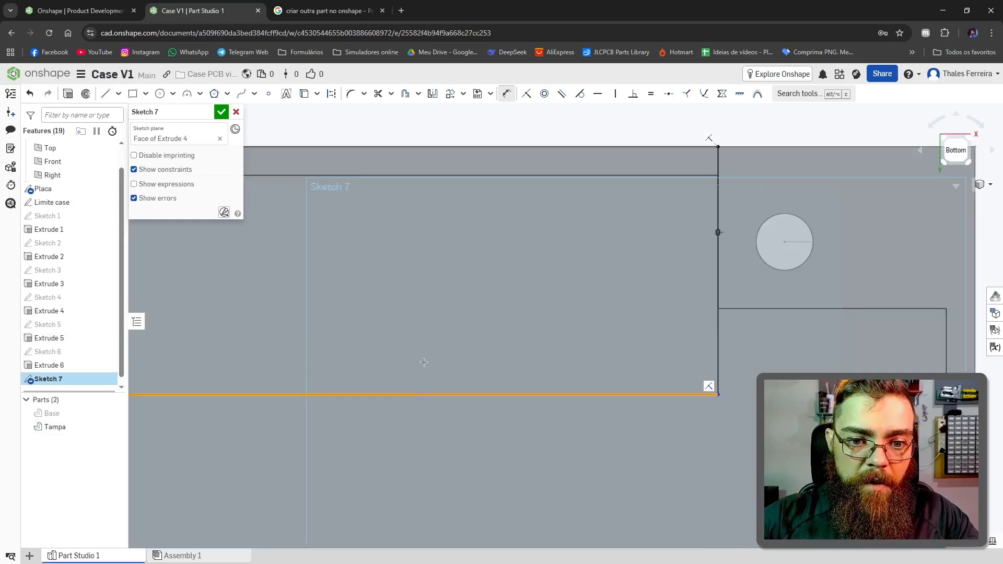
left_click(452, 148)
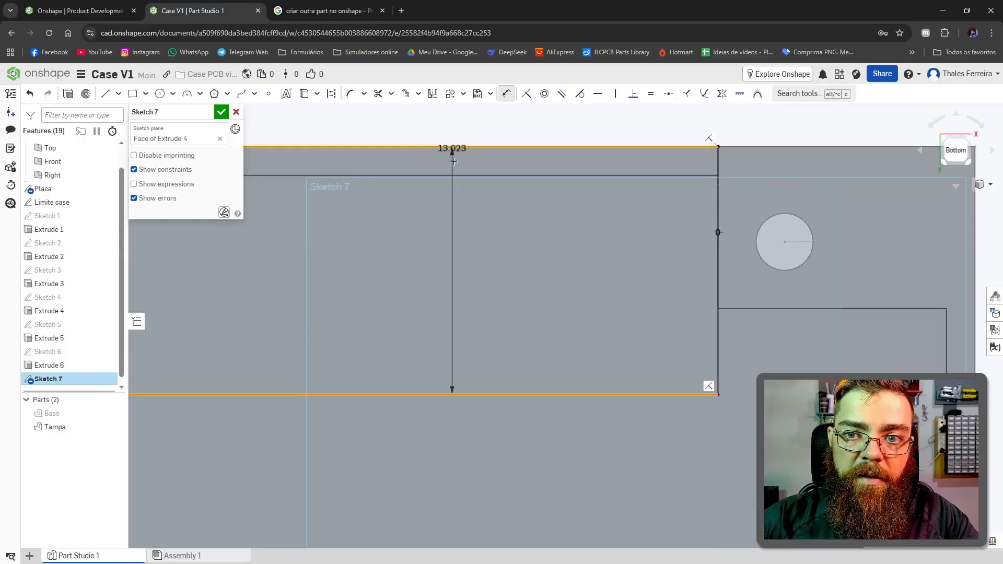
left_click(476, 250)
key("Return")
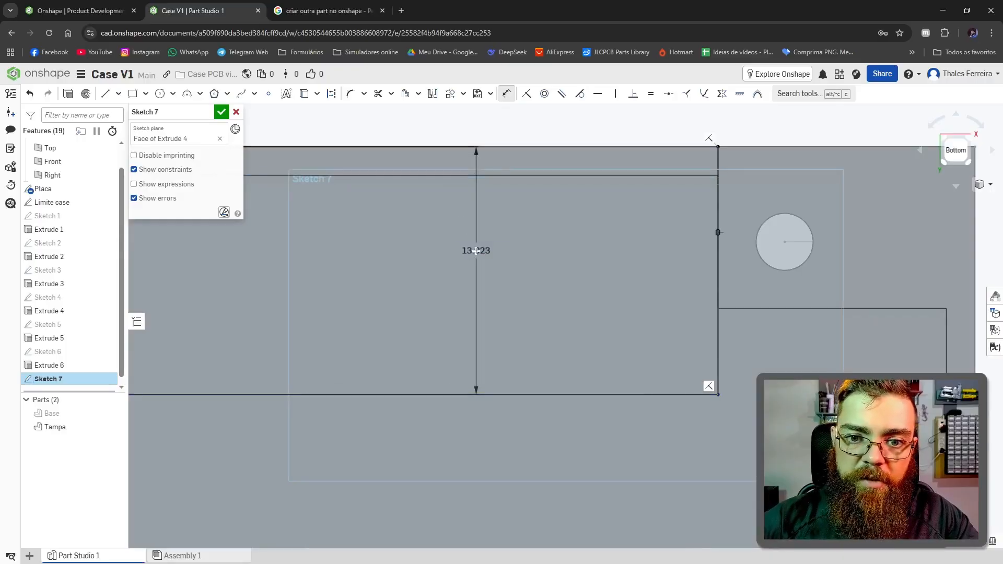
Step: Draw a horizontal construction line from the origin and mirror the rectangle across it to the opposite edge of the case
scroll(476, 251, "down", 9)
middle_click_drag(366, 365, 382, 351)
scroll(382, 352, "up", 3)
key("l")
left_click(523, 299)
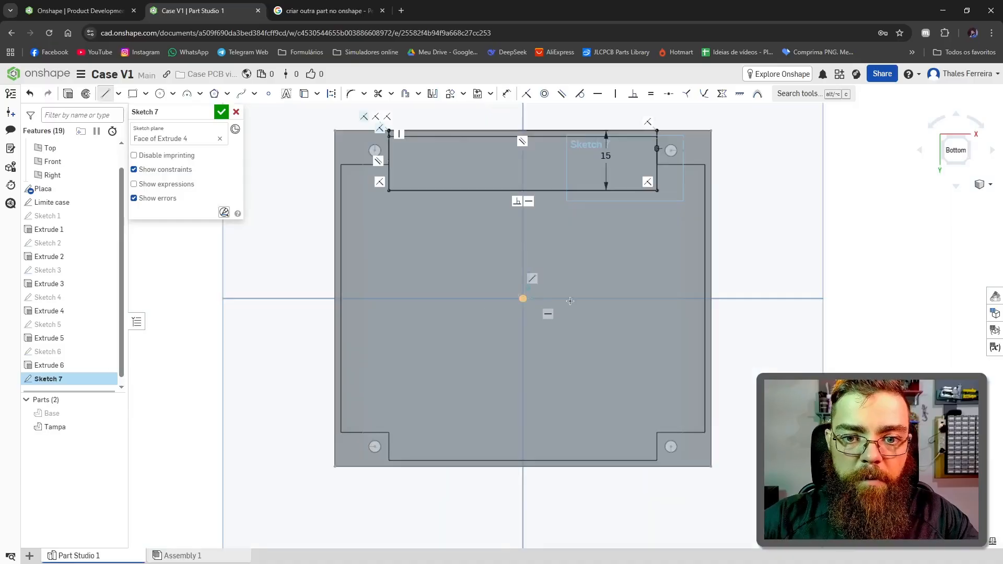
left_click(638, 298)
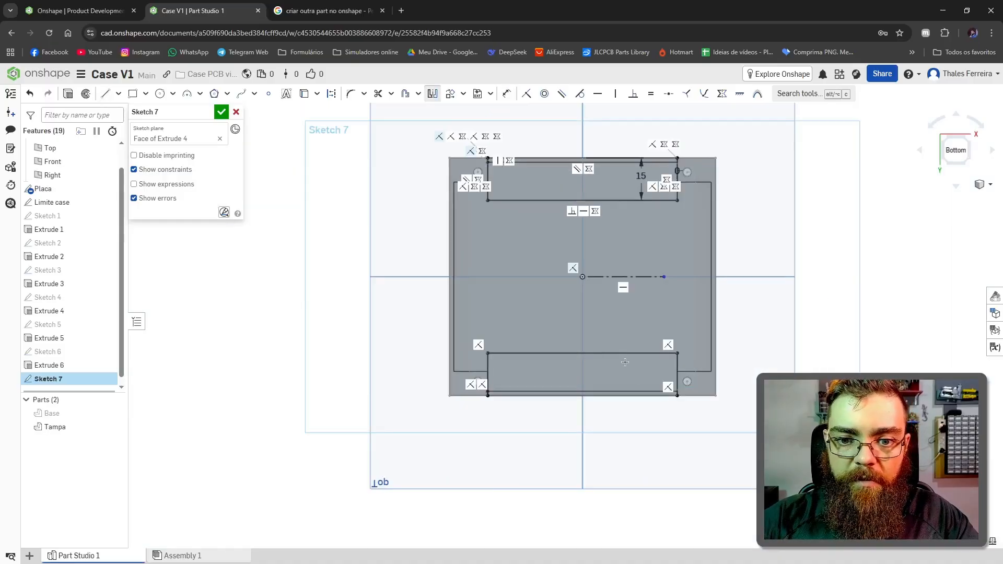
right_click_drag(625, 362, 629, 233)
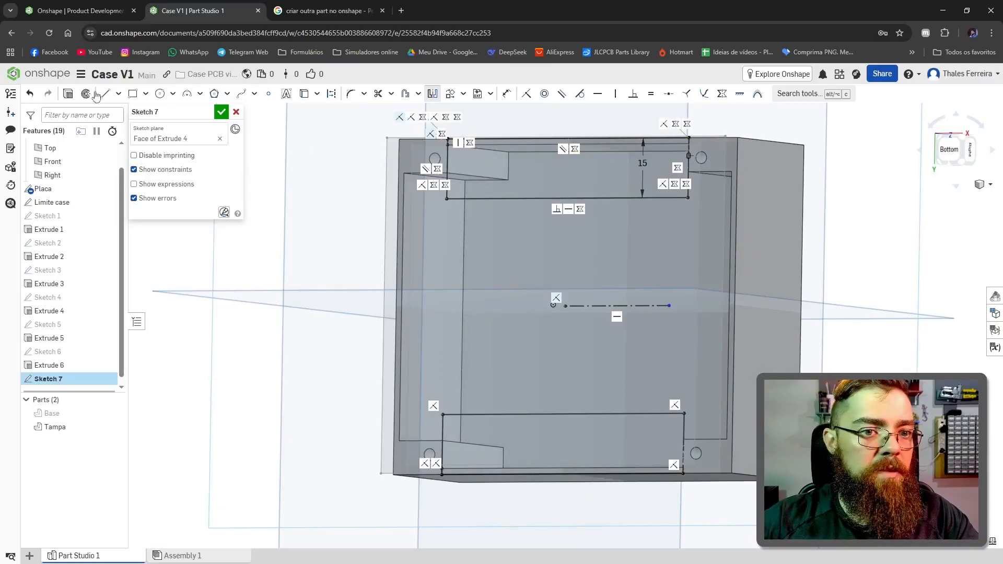
Step: Extrude the two rectangles as a Through all removal from the Tampa part
left_click(67, 96)
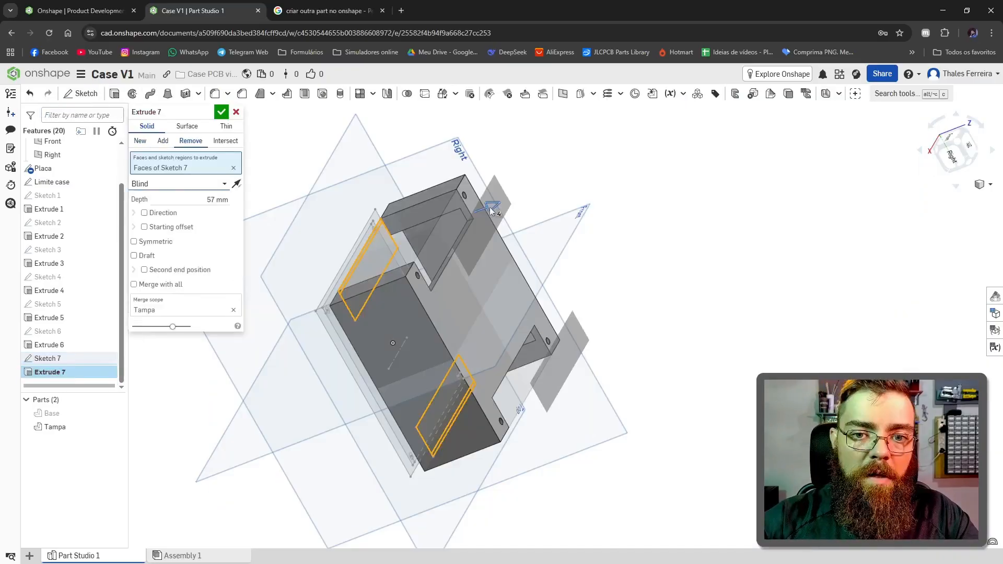
mouse_move(491, 207)
left_mouse_down()
mouse_move(393, 227)
mouse_move(441, 232)
mouse_move(486, 210)
left_mouse_up()
left_click(222, 184)
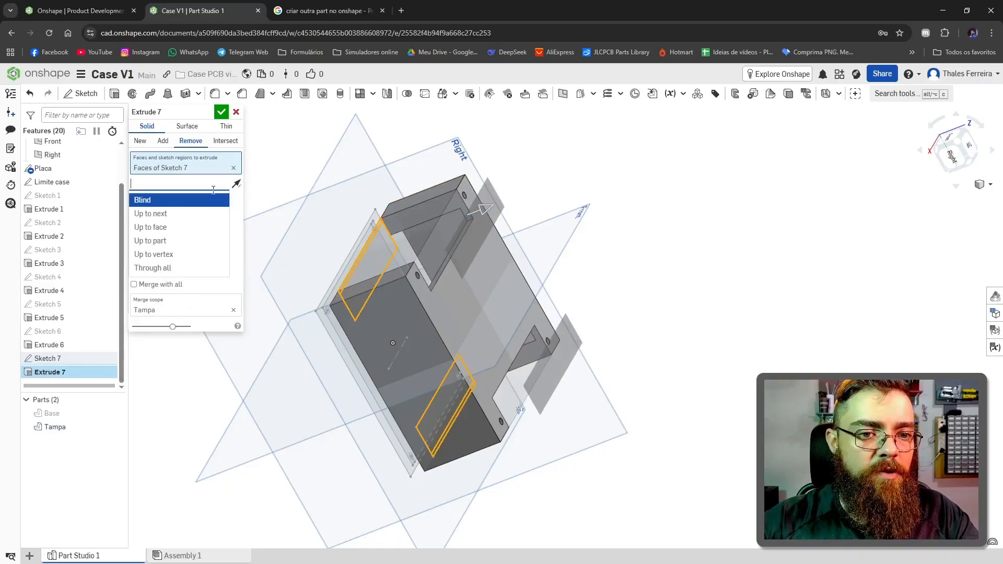
left_click(168, 269)
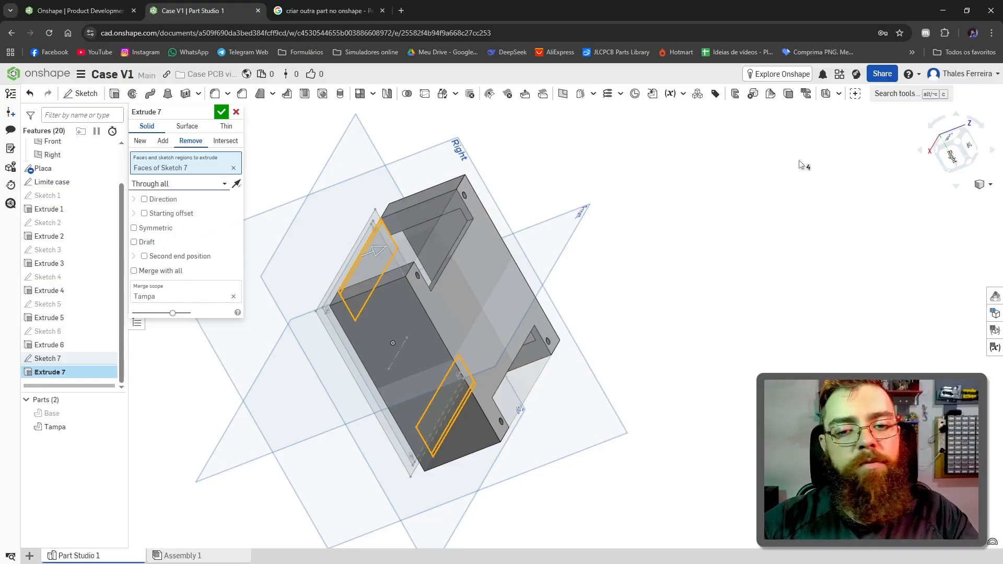
left_click(221, 112)
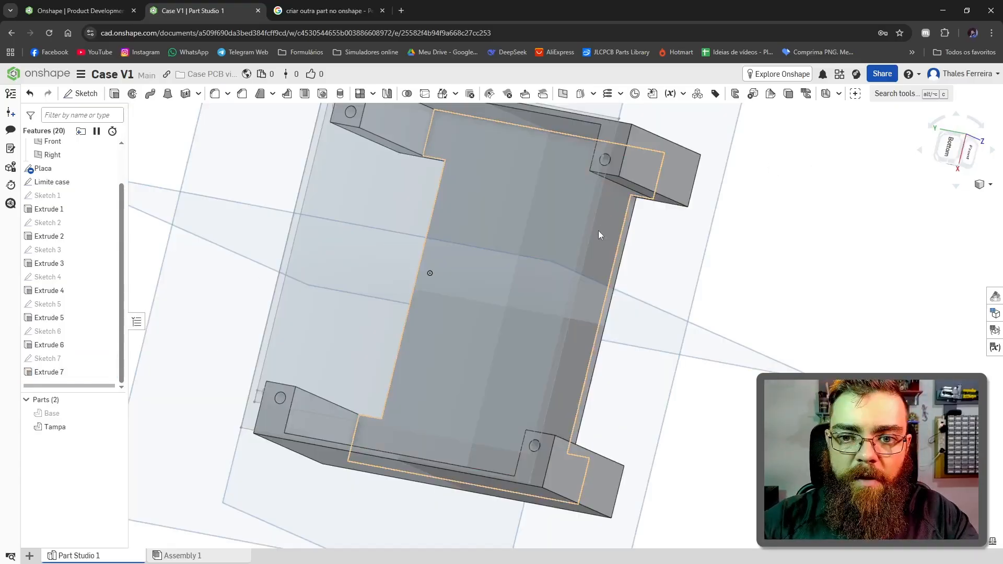
Step: Start a new sketch on the inner face of Tampa's closing plate, viewed from the bottom
left_click(613, 222)
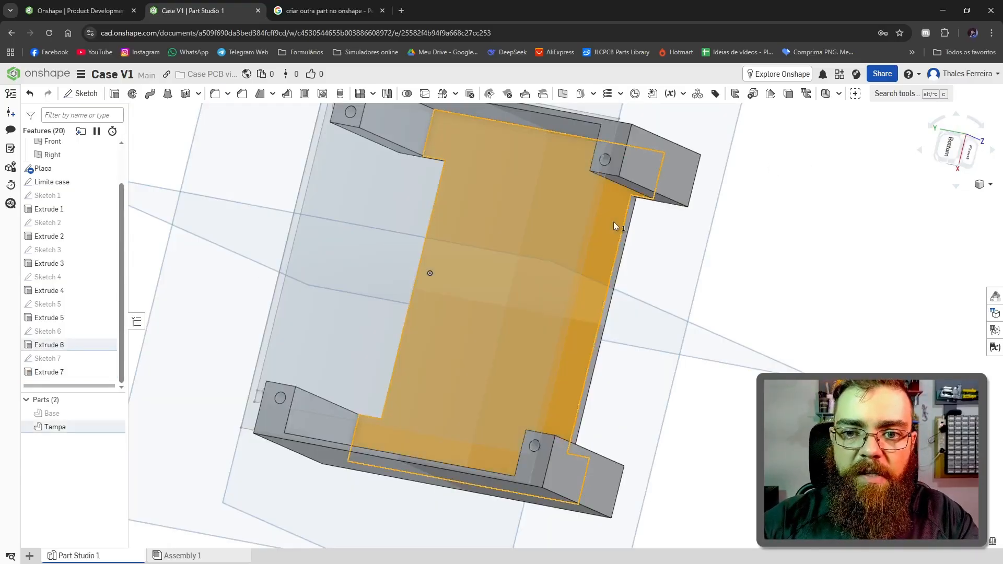
left_click(950, 147)
left_click(81, 94)
scroll(486, 417, "up", 5)
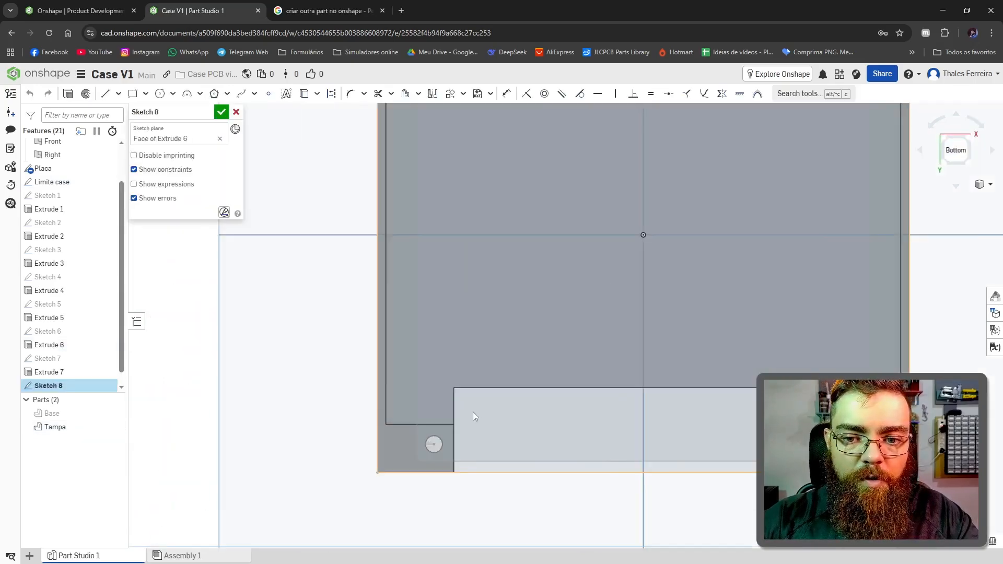
Step: Draw two nested rectangles along the inner edge of one cutout, with a 1.5 mm gap at one side
scroll(429, 358, "down", 3)
key("g")
left_click(427, 356)
scroll(366, 325, "up", 3)
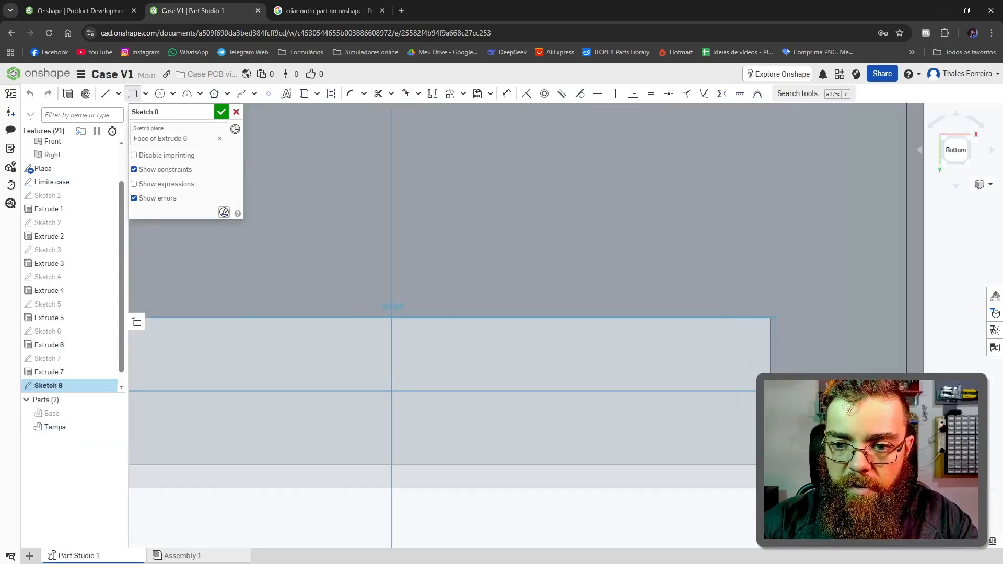
scroll(566, 435, "down", 6)
scroll(759, 451, "down", 1)
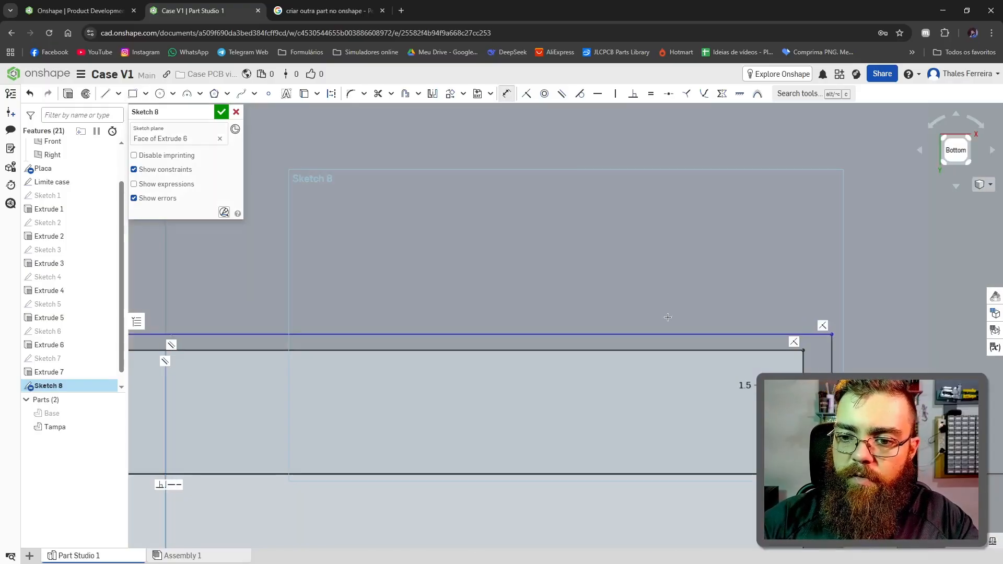
Step: Set the nested rectangles' gap to 1.5 mm along the long edge and at the remaining side
scroll(674, 319, "down", 5)
scroll(368, 387, "up", 6)
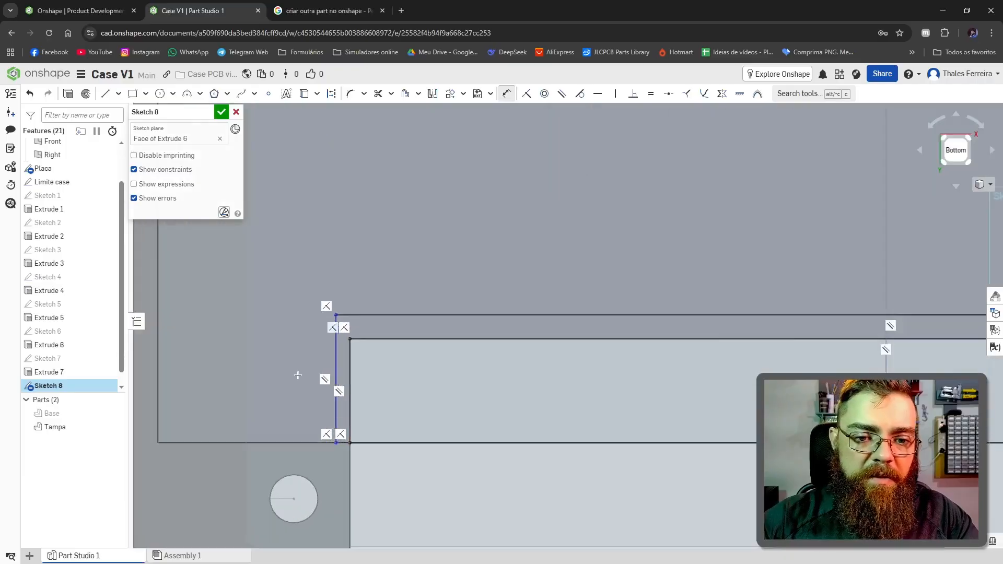
left_click(387, 338)
left_click(421, 285)
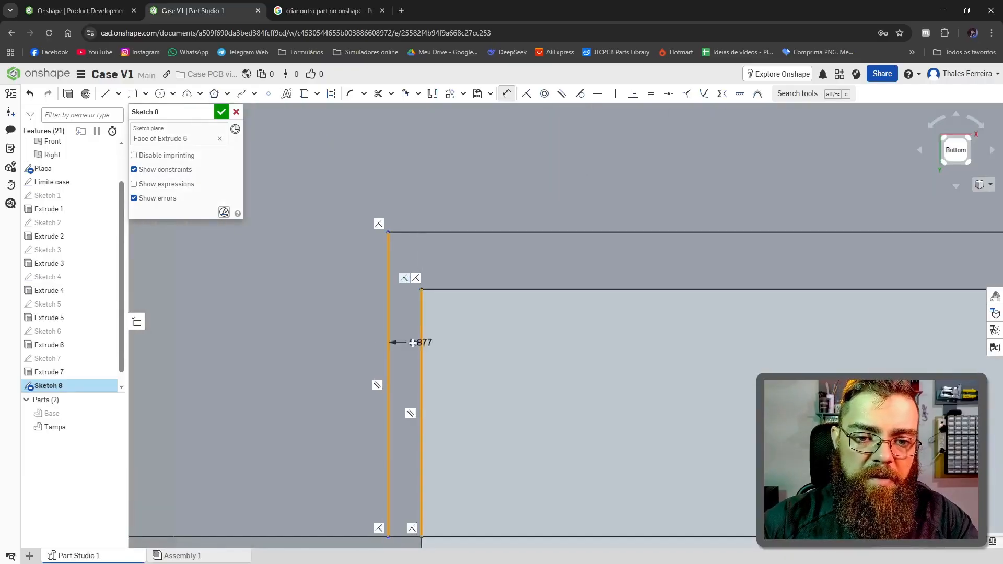
left_click(326, 338)
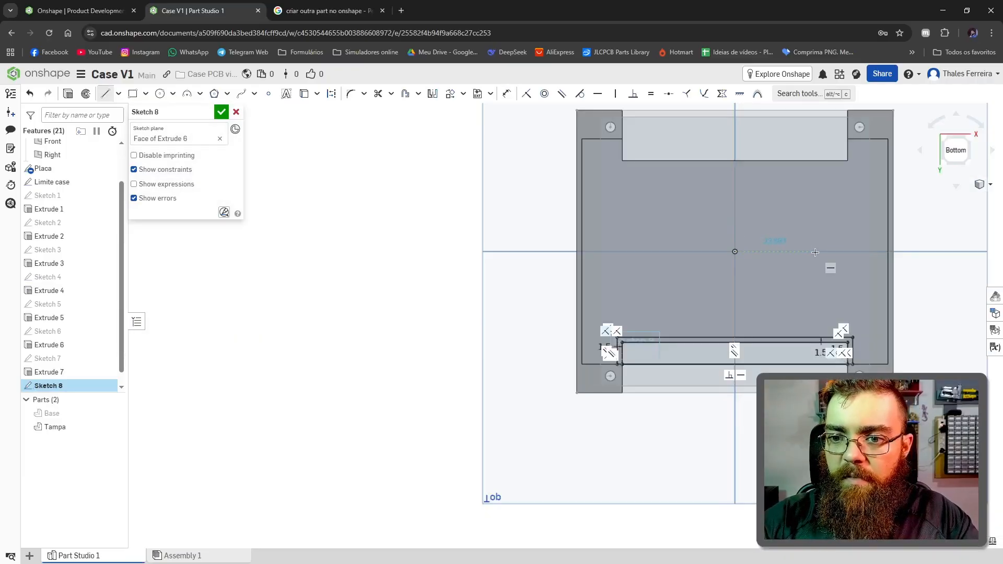
Step: Mirror the nested rectangles across a horizontal construction line from the origin and trim the long edge inside each cutout
left_click(816, 251)
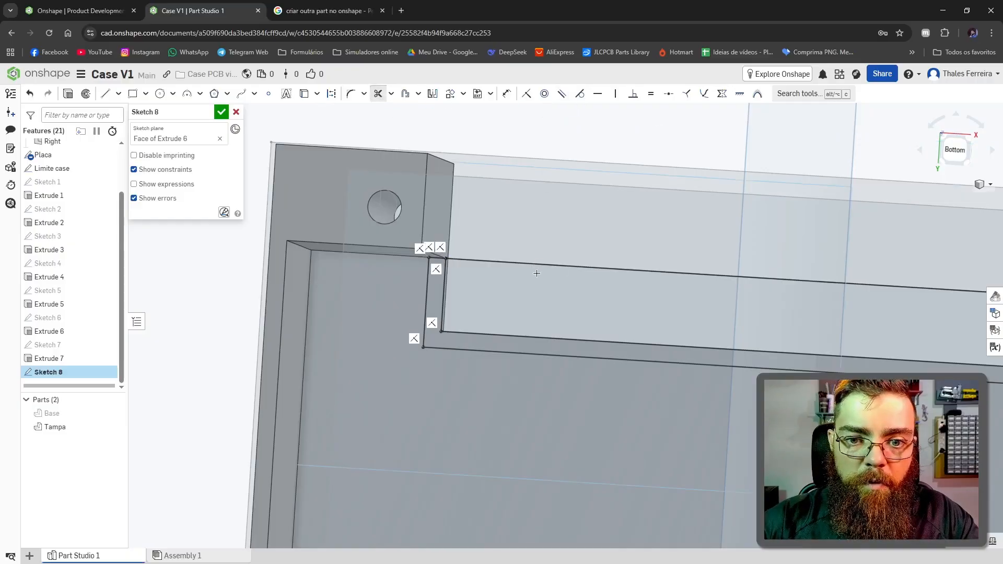
left_click(553, 273)
scroll(497, 271, "down", 5)
scroll(497, 272, "up", 5)
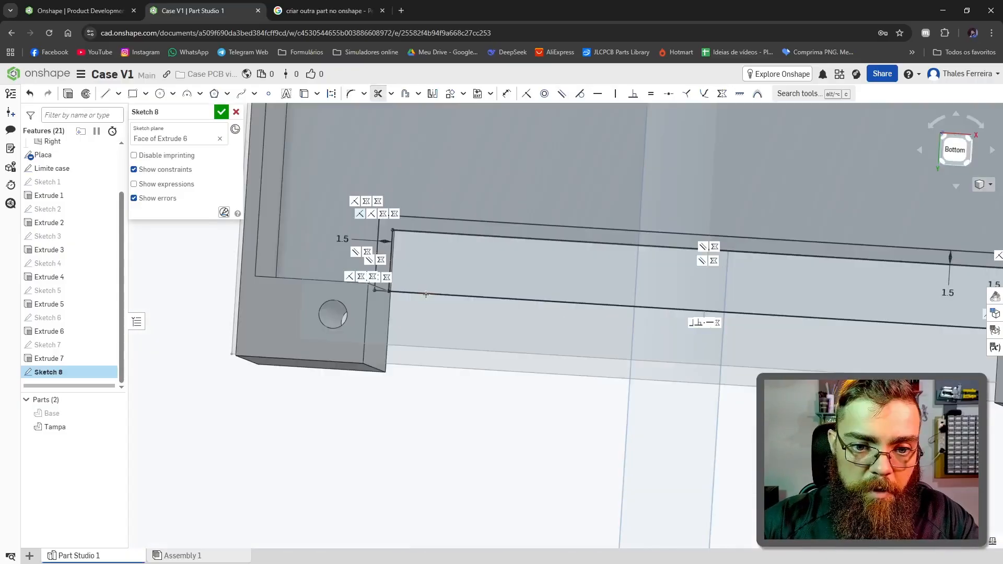
left_click(434, 295)
scroll(421, 240, "down", 5)
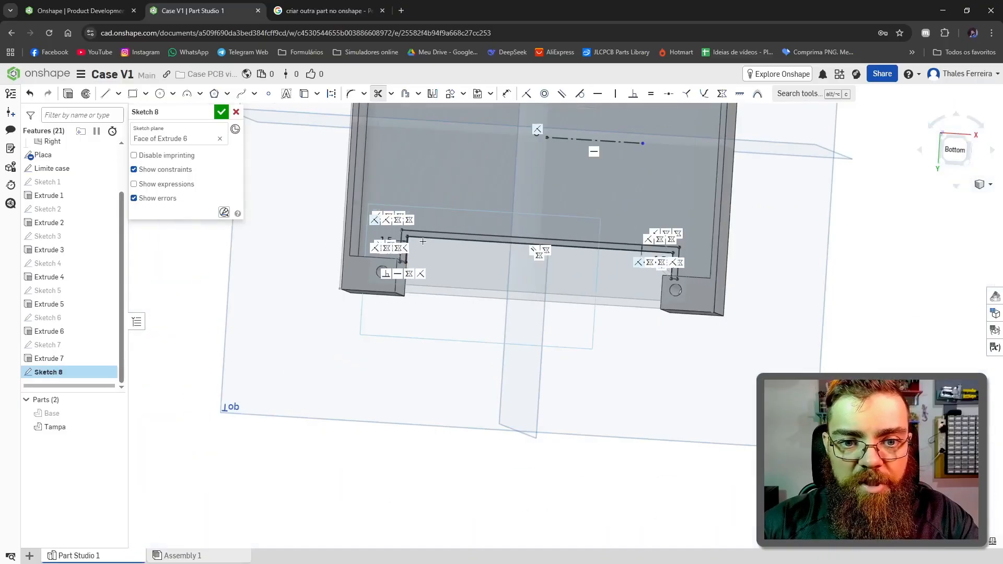
Step: Extrude the nested outlines around both cutouts 10 mm from the closing plate, adding them to Tampa
right_click_drag(531, 224, 451, 214)
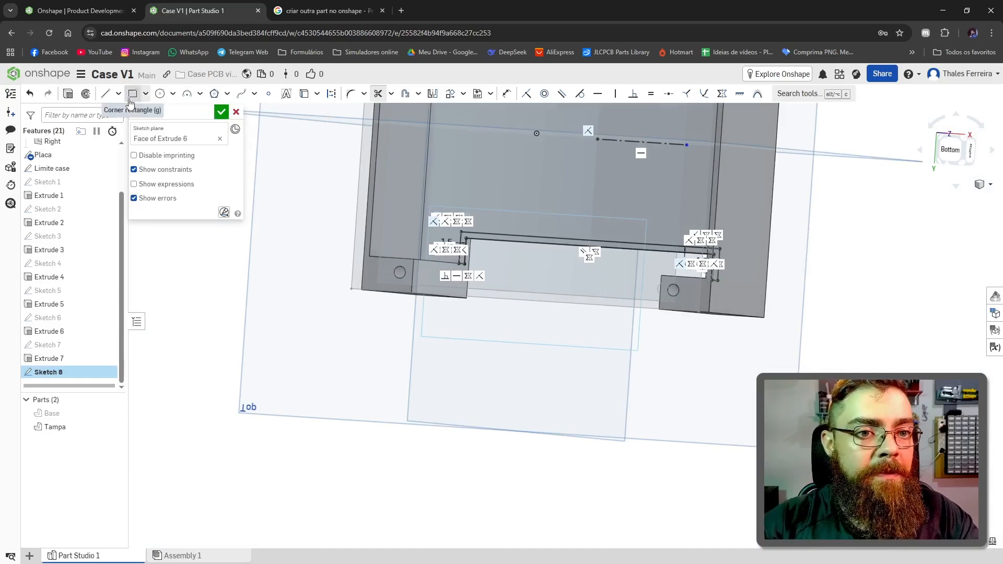
left_click(68, 94)
left_click(215, 199)
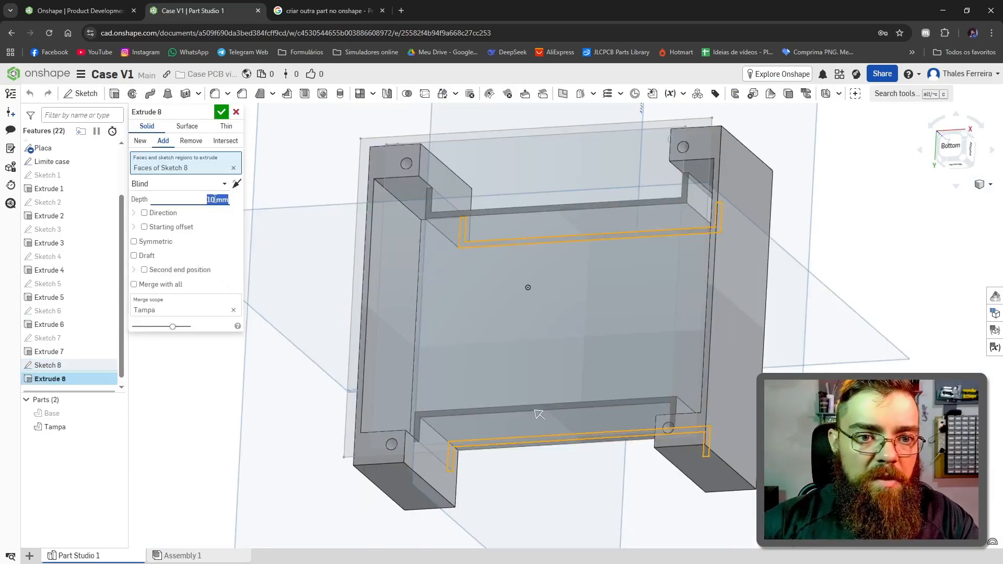
right_click_drag(554, 241, 505, 233)
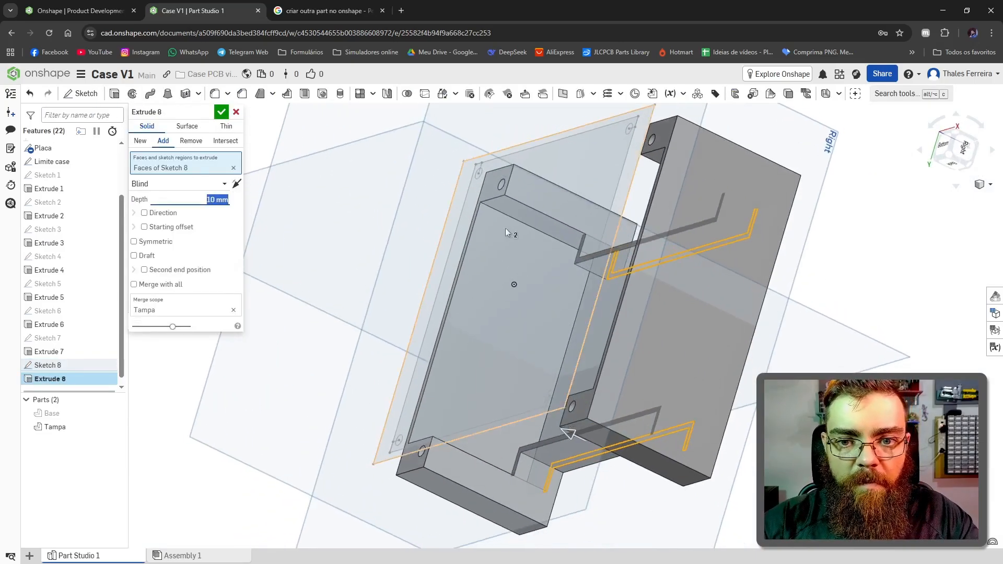
right_click_drag(470, 267, 544, 271)
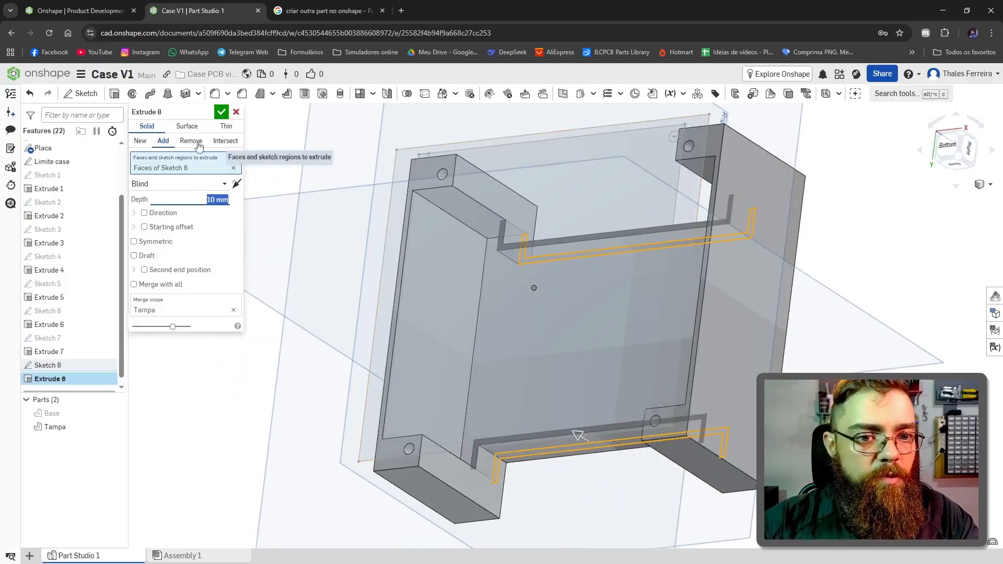
left_click(223, 113)
Step: Sketch 5 mm diameter circles concentric with the four screw holes on Tampa's outer face
key("shift+5")
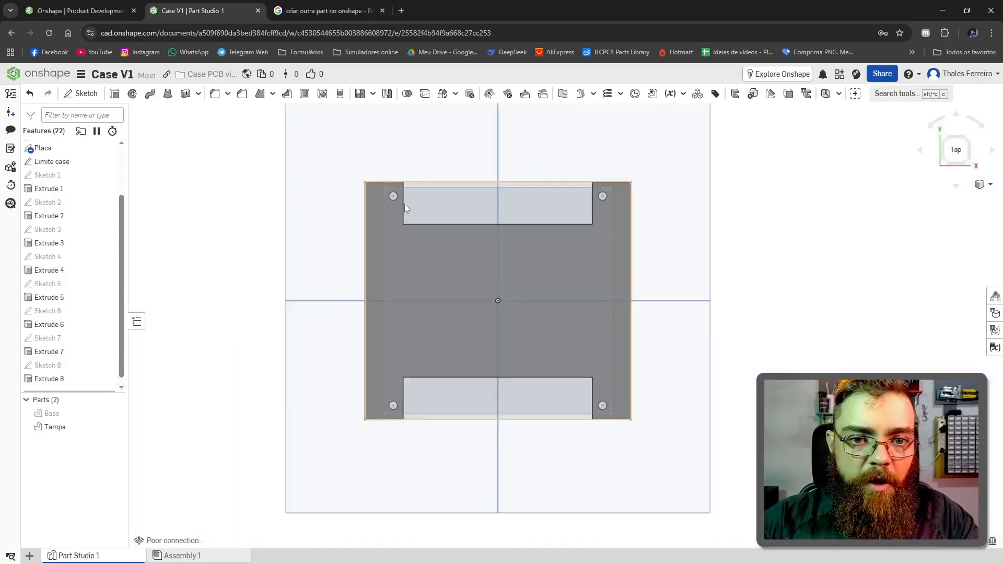
scroll(387, 198, "up", 5)
scroll(472, 264, "up", 4)
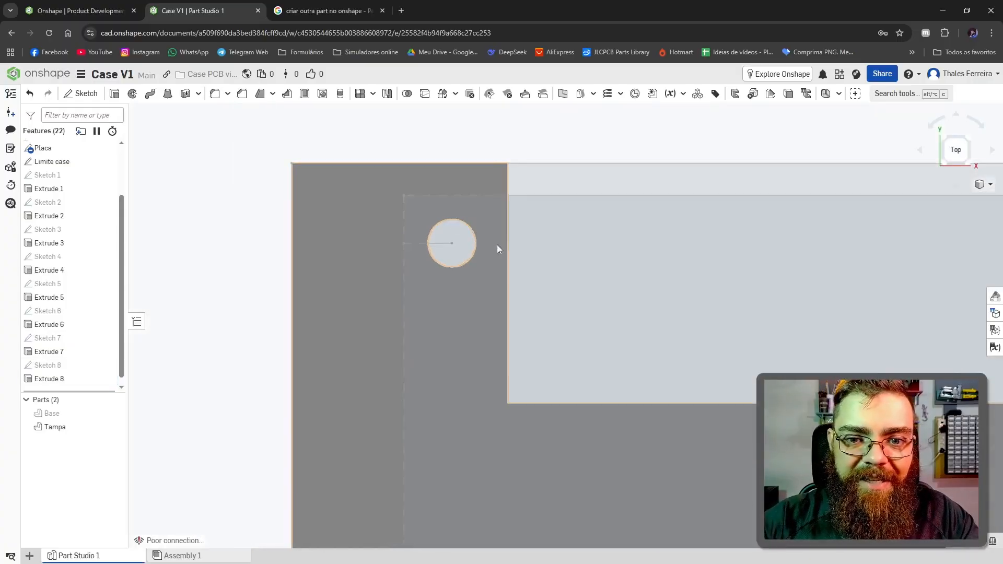
left_click(320, 250)
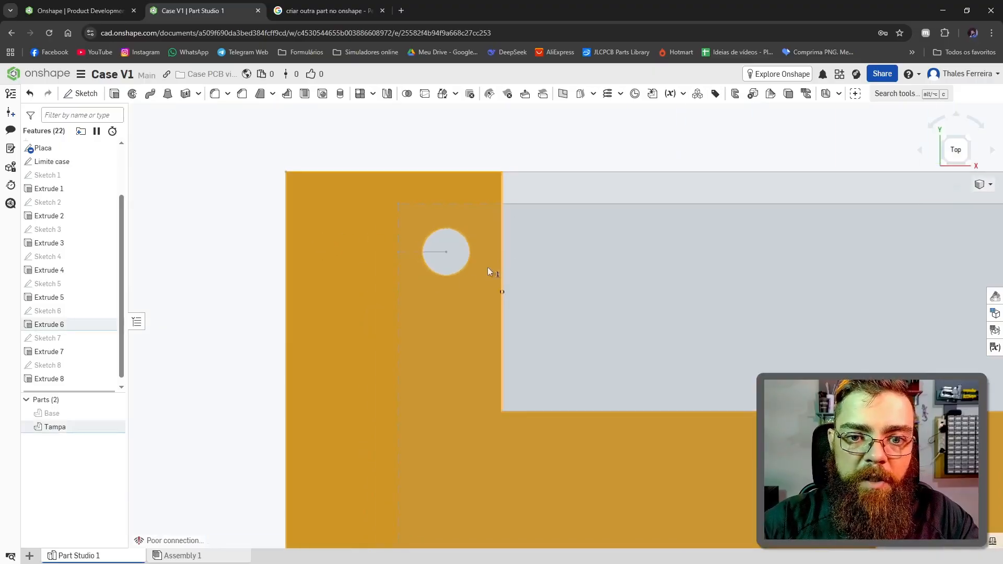
left_click(81, 93)
key("c")
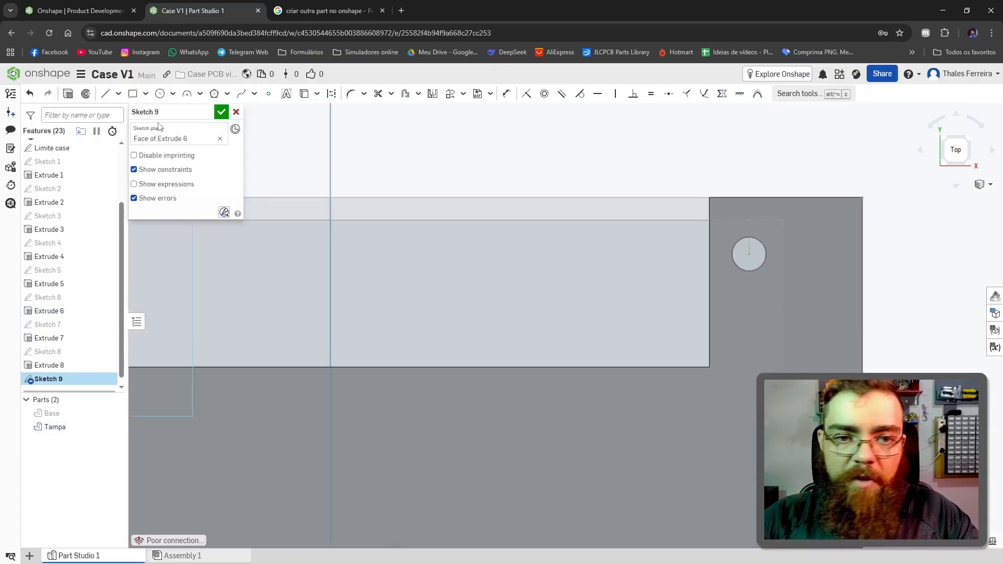
left_click(160, 93)
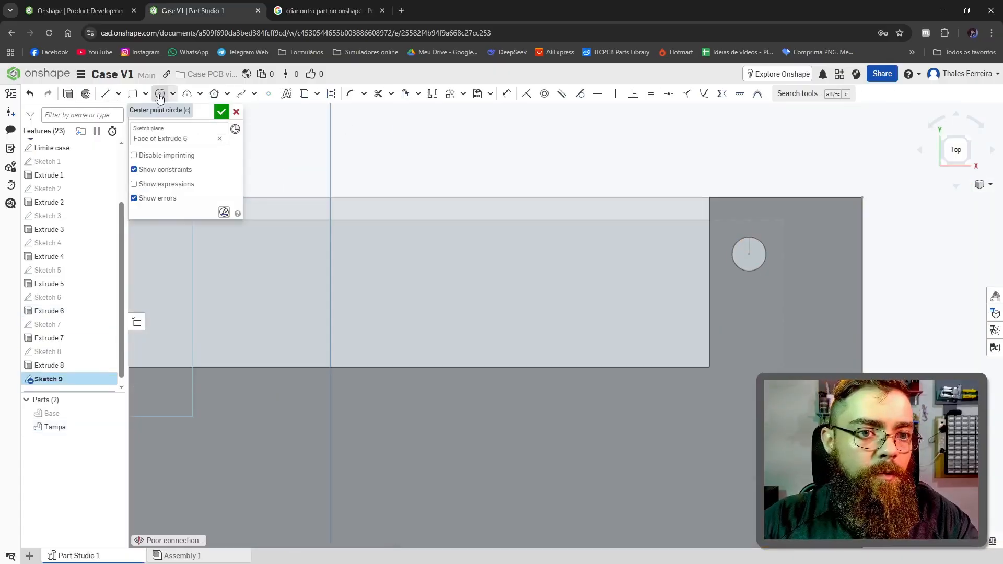
left_click(763, 244)
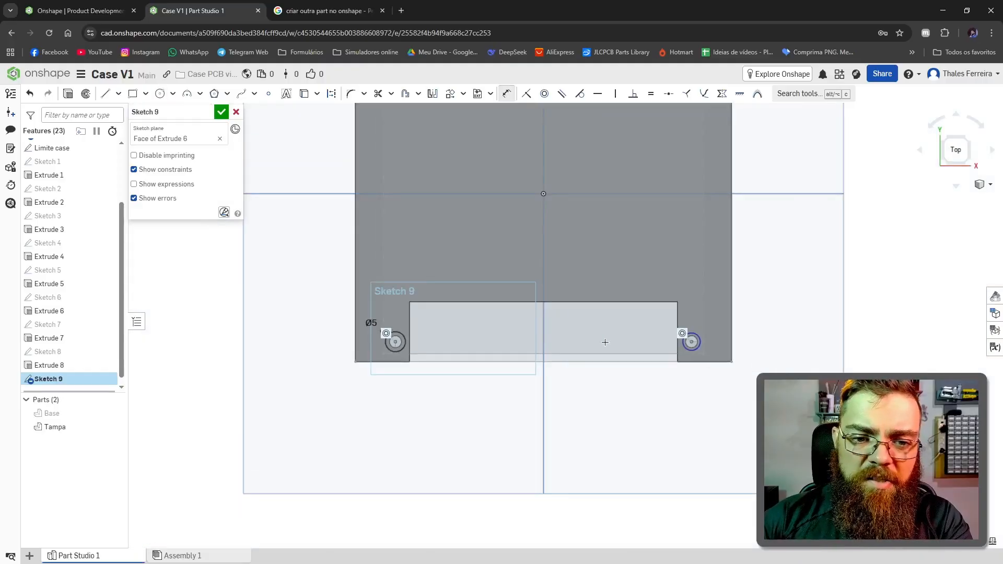
scroll(637, 335, "up", 3)
left_click(746, 315)
left_click(750, 266)
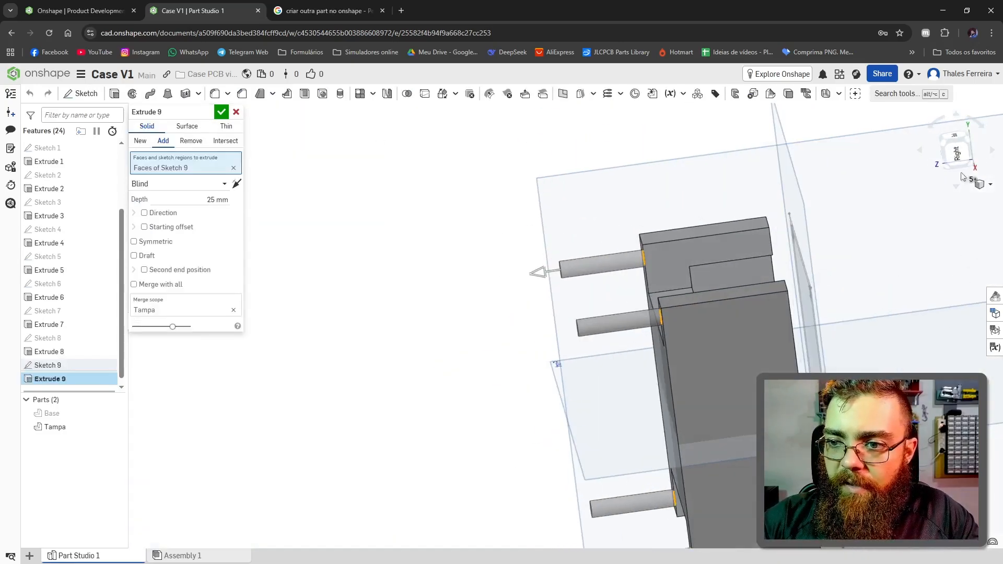
Step: Set the circles' extrusion to remove material from Tampa, extending its depth downwards to about 47.8 mm
left_click(955, 152)
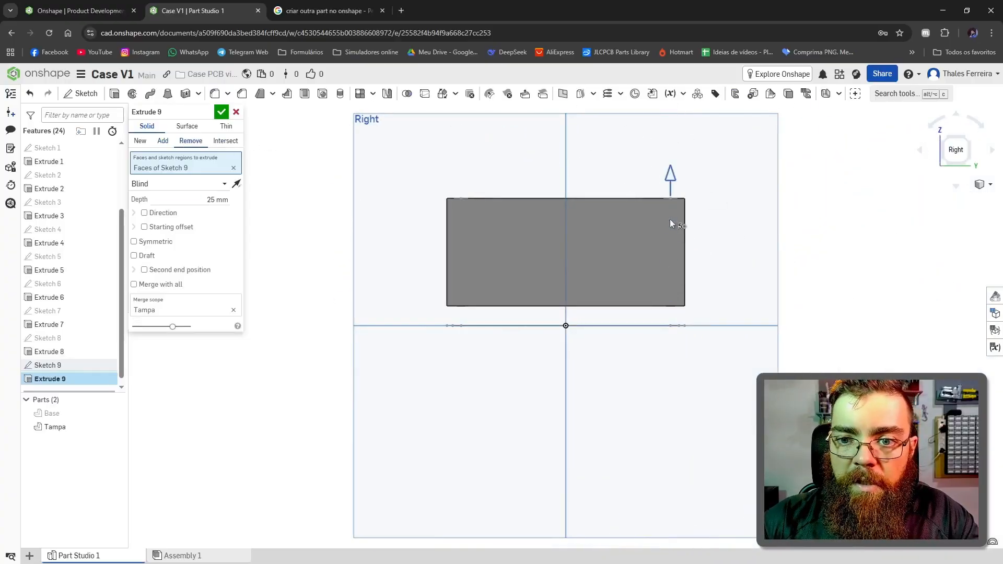
left_click_drag(670, 224, 676, 327)
scroll(677, 328, "up", 5)
right_click_drag(677, 328, 676, 284)
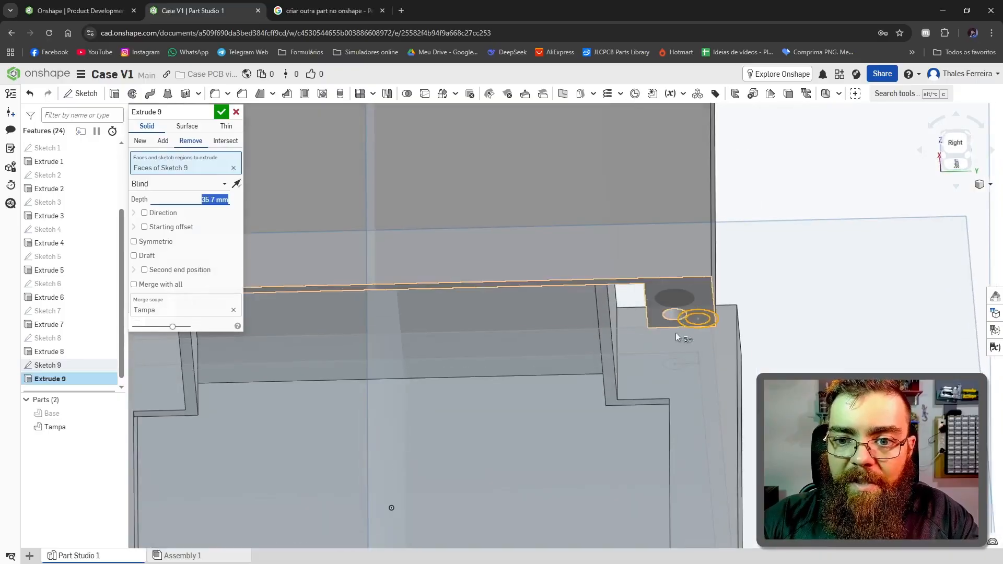
scroll(677, 324, "down", 4)
left_click_drag(685, 457, 687, 494)
scroll(680, 325, "up", 7)
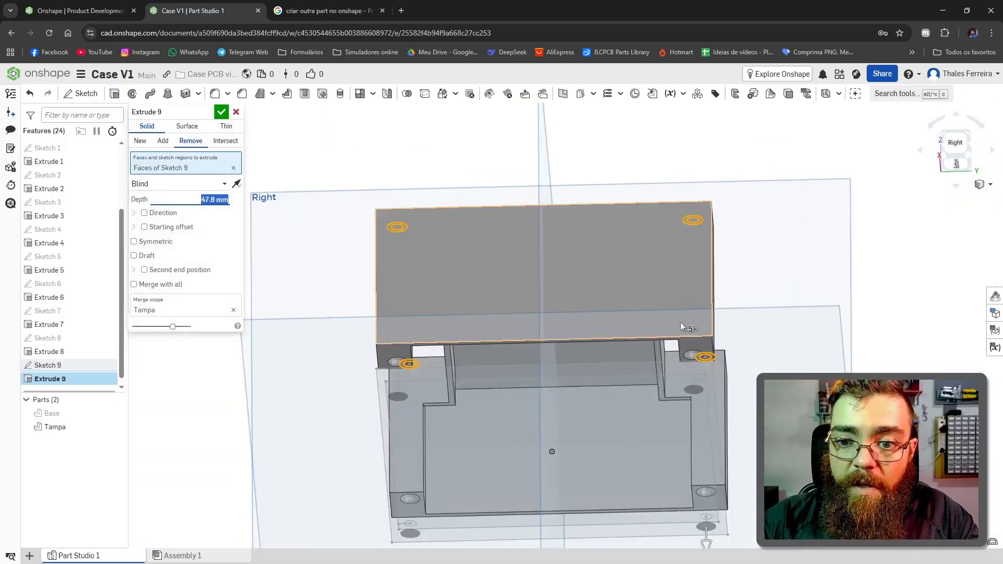
scroll(690, 400, "down", 10)
scroll(698, 442, "up", 4)
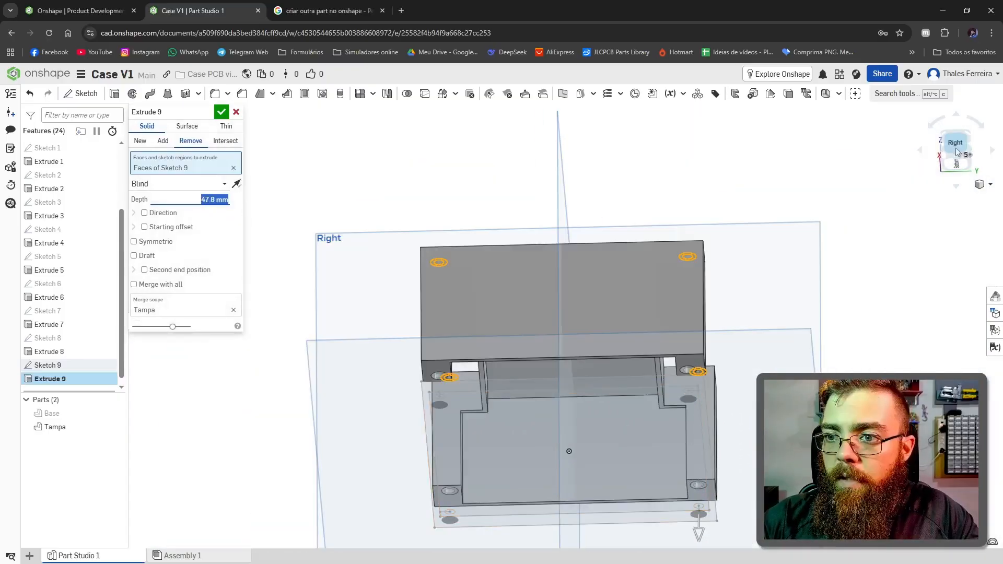
Step: Shorten the screw-head cut's depth to about 36.5 mm
left_click(957, 143)
scroll(681, 307, "up", 5)
scroll(680, 307, "down", 6)
scroll(679, 319, "up", 6)
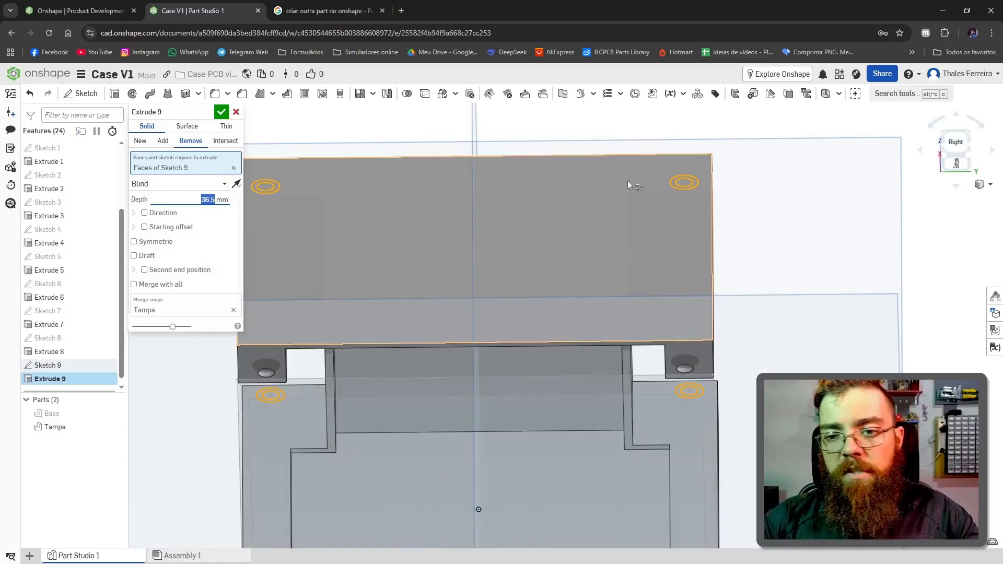
right_click_drag(620, 159, 622, 180)
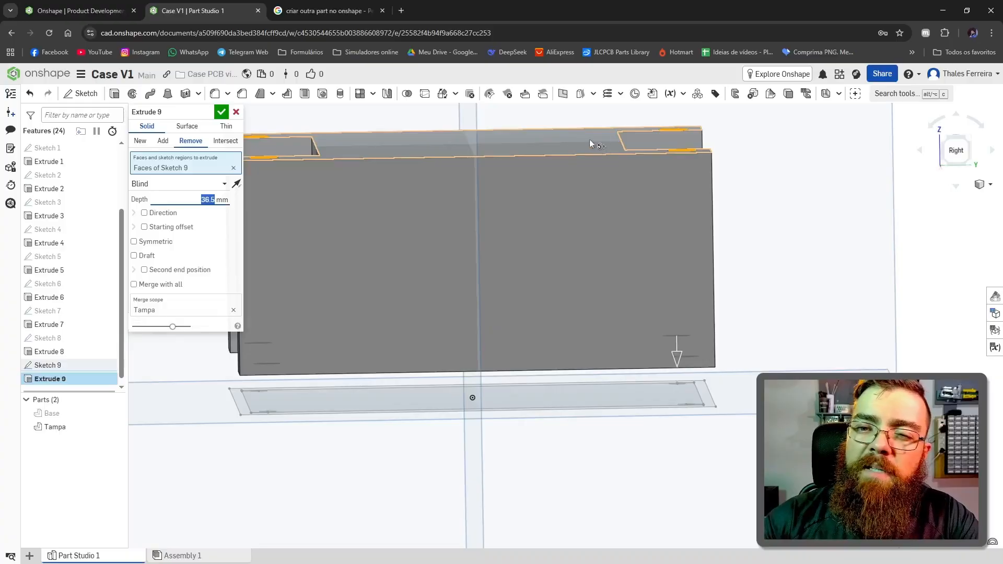
Step: Set the screw-head cut's depth to 38 mm and check it at the post ends
left_click(217, 202)
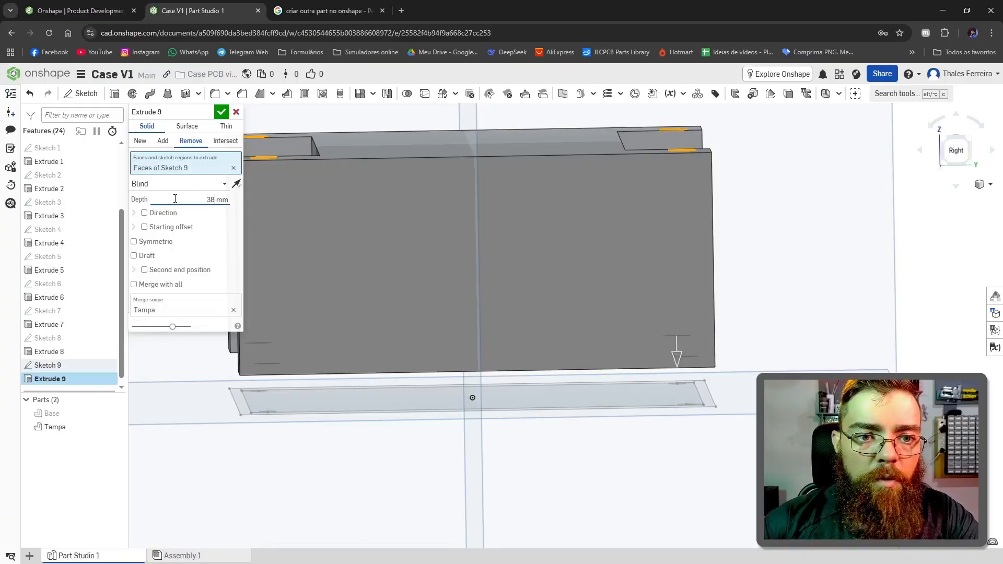
key("Return")
right_click_drag(574, 397, 587, 371)
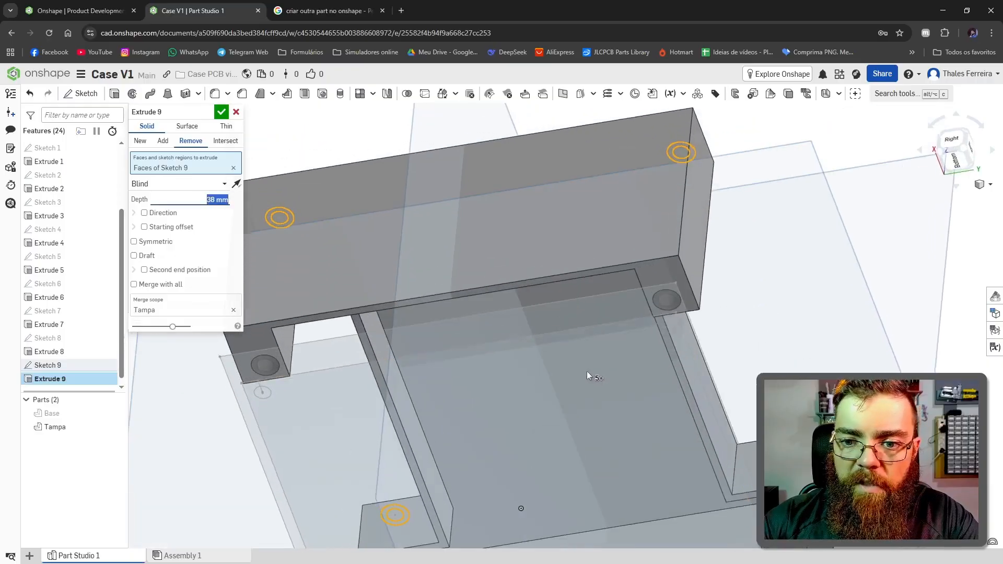
scroll(611, 306, "up", 5)
Step: Set the screw-head cut's depth to 36 mm, check the ledge inside the post, and accept the extrusion
left_click(211, 199)
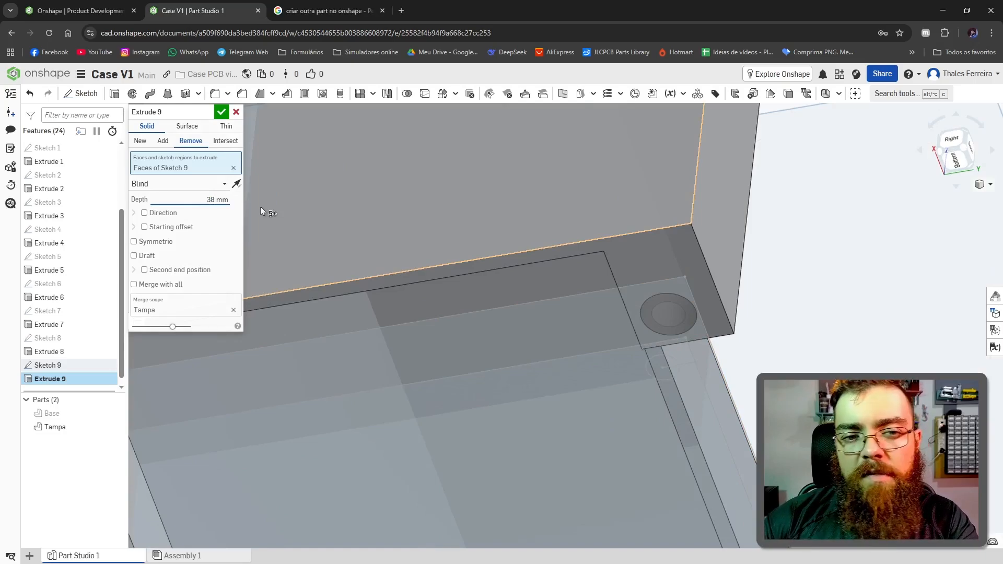
key("BackSpace")
type("6")
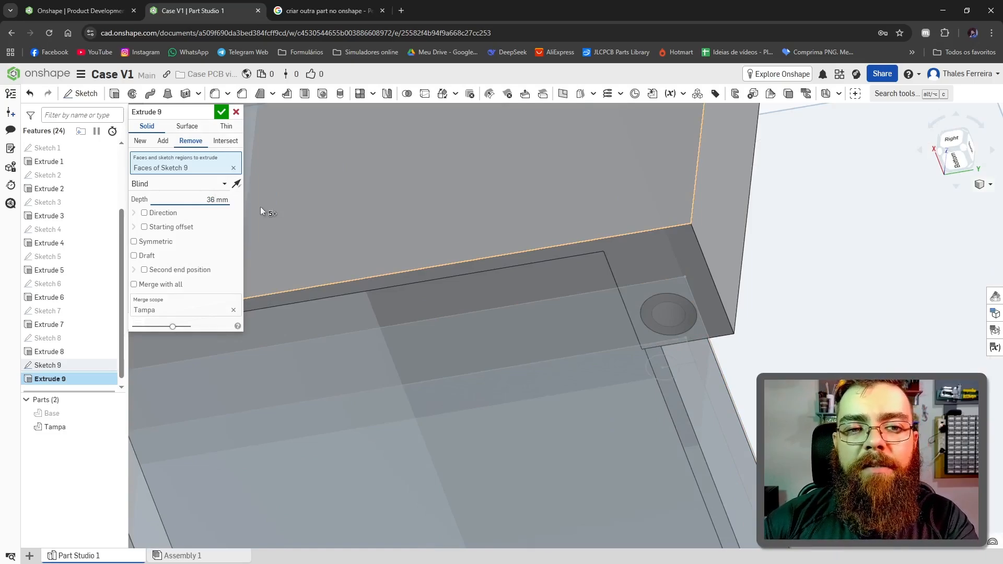
key("Return")
scroll(674, 309, "up", 5)
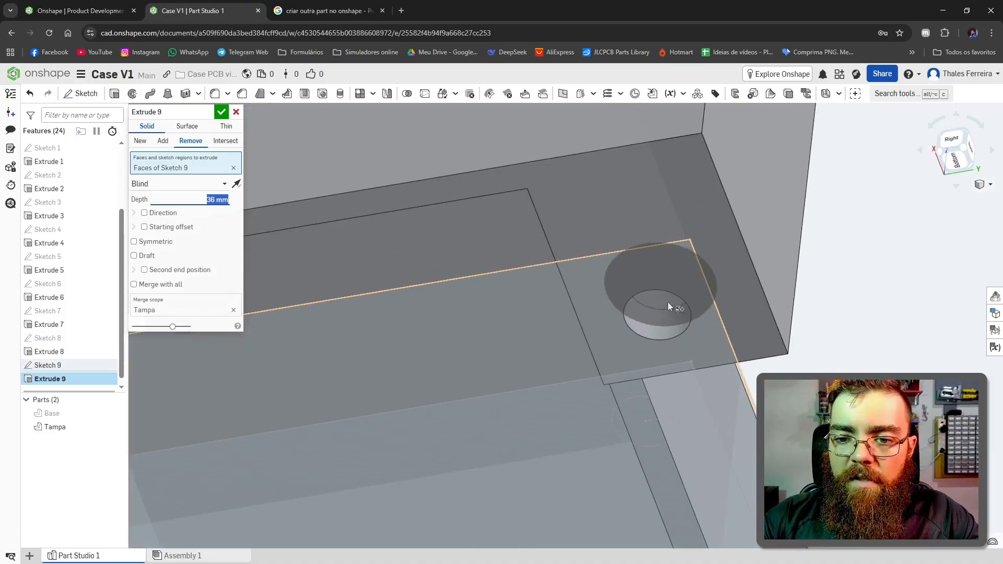
right_click_drag(654, 296, 732, 205)
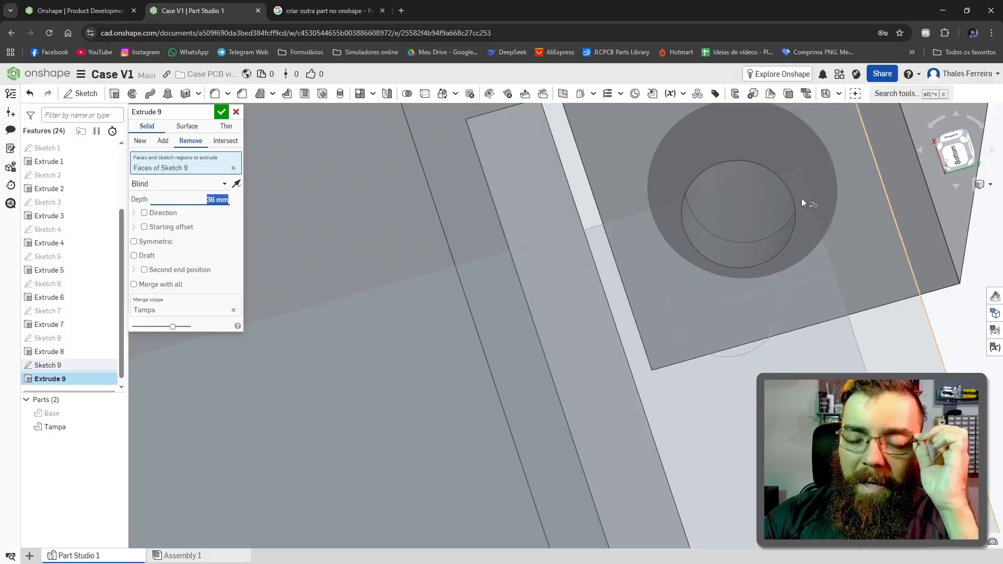
right_click_drag(801, 199, 754, 222)
scroll(765, 253, "down", 10)
scroll(753, 224, "up", 8)
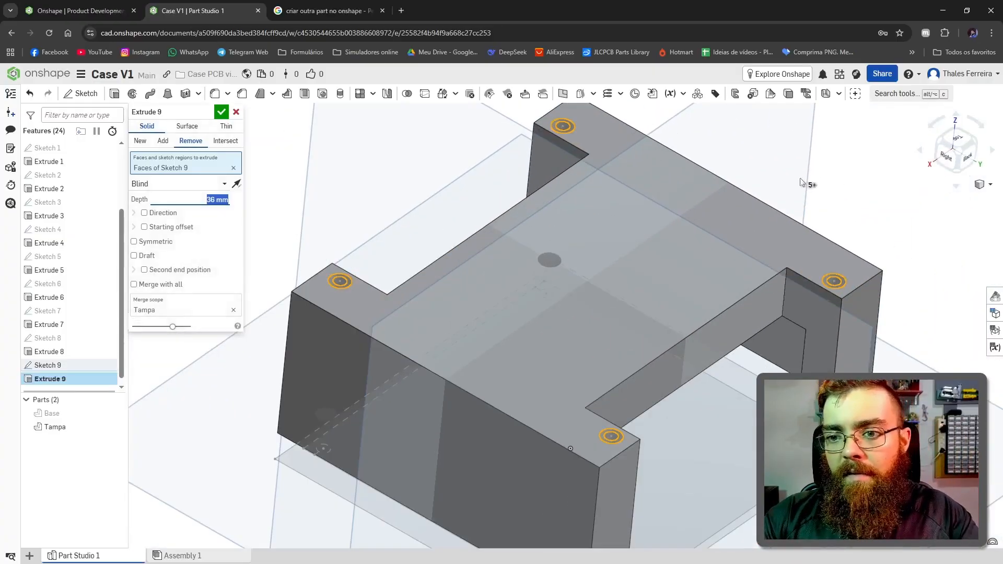
left_click(222, 114)
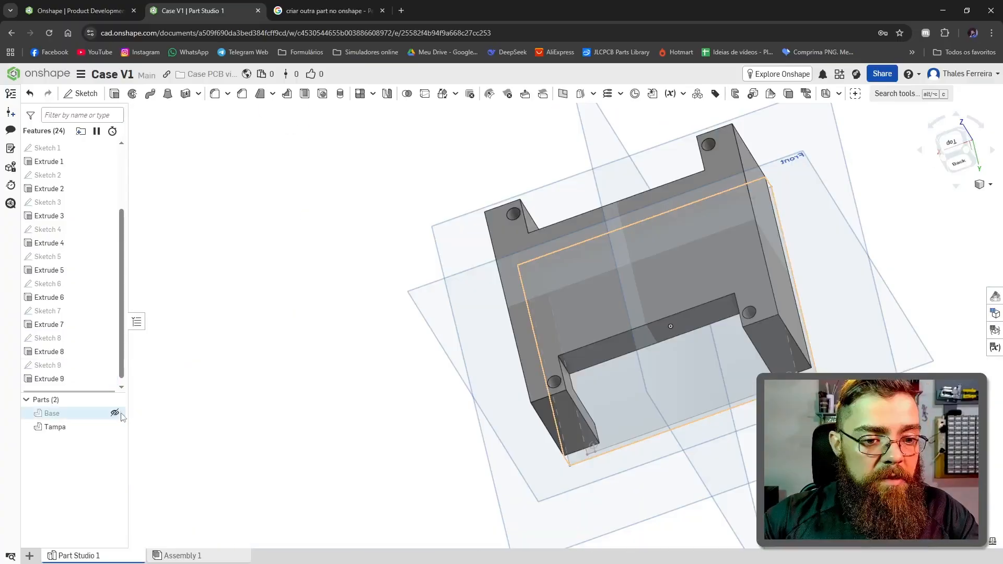
Step: Show the Base part again and inspect the closed case, its screw holes and its terminal cutouts from several sides
left_click(116, 413)
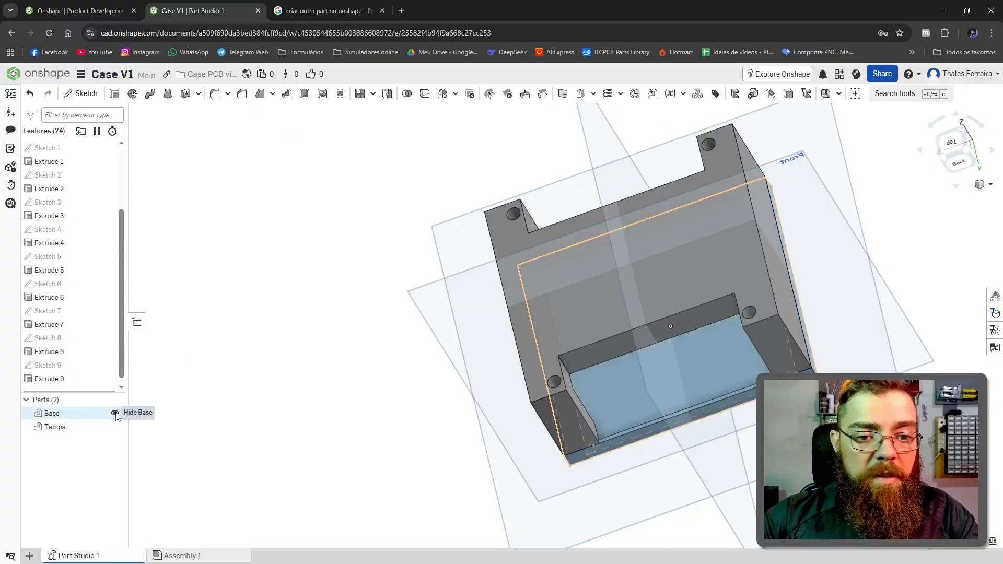
scroll(806, 341, "down", 3)
right_click_drag(805, 339, 702, 184)
right_click_drag(836, 225, 779, 316)
scroll(779, 315, "down", 2)
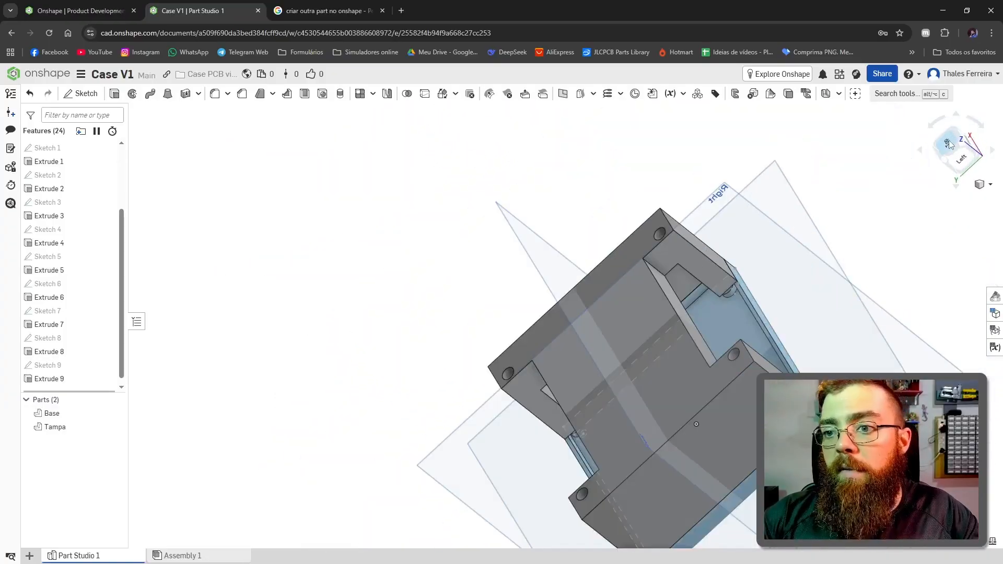
right_click_drag(700, 324, 642, 399)
key("shift+5")
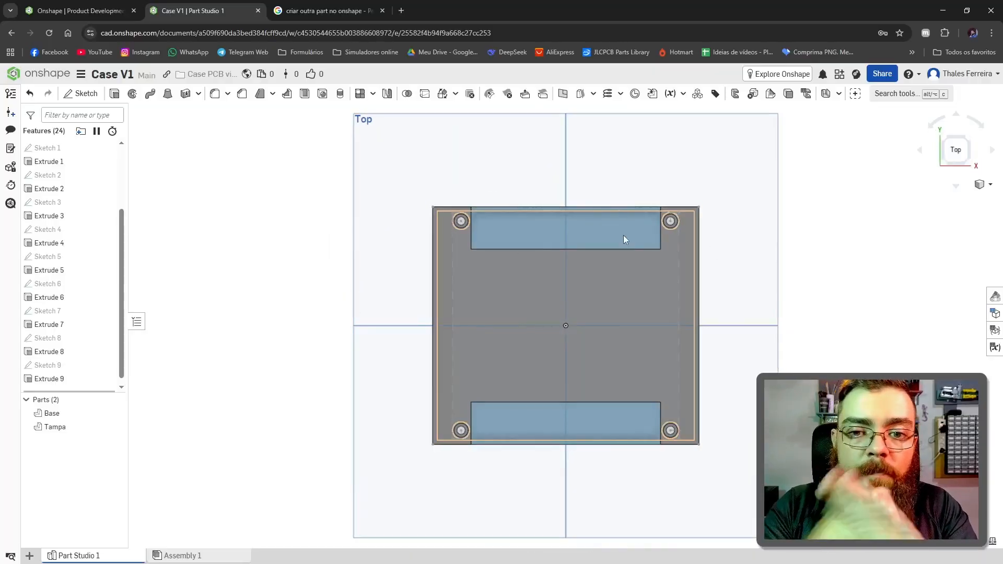
left_click(503, 285)
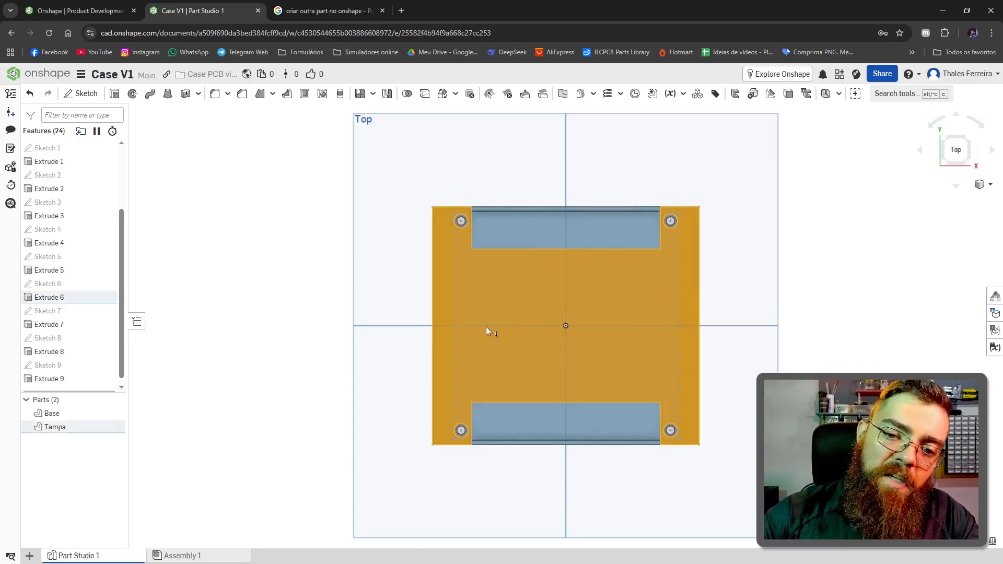
right_click_drag(641, 331, 600, 328)
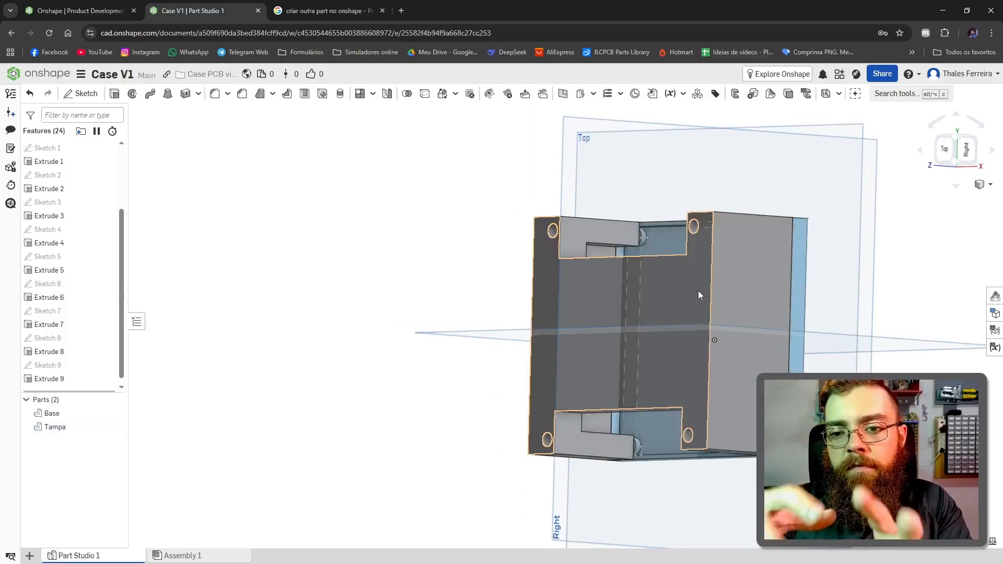
scroll(709, 277, "down", 3)
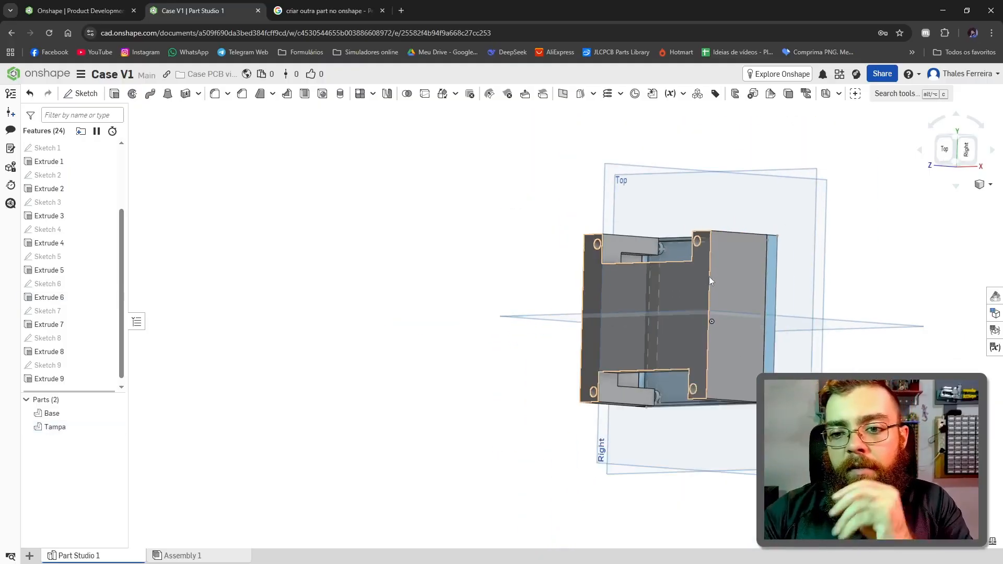
scroll(862, 286, "up", 5)
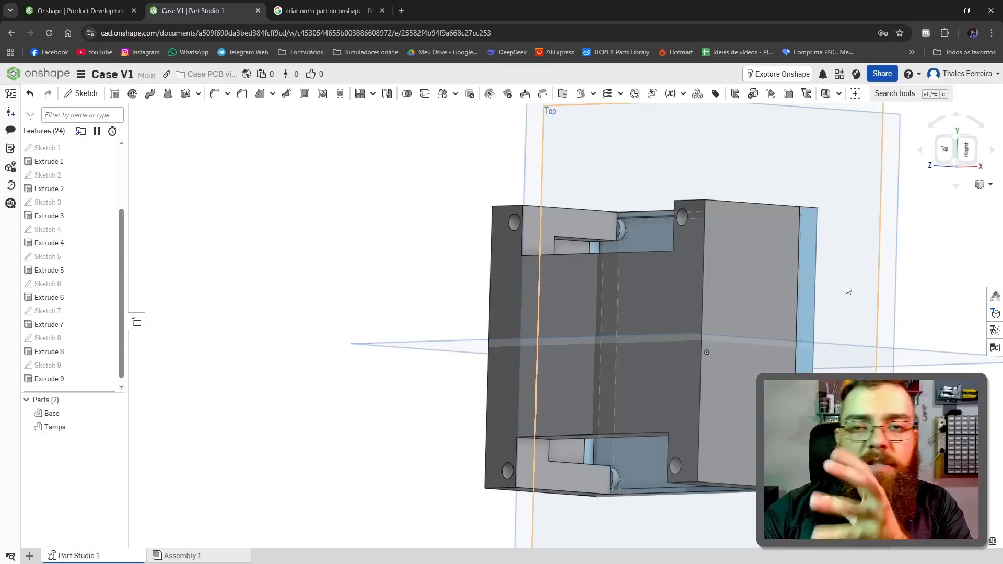
right_click_drag(753, 308, 787, 314)
scroll(788, 313, "down", 3)
scroll(794, 312, "up", 3)
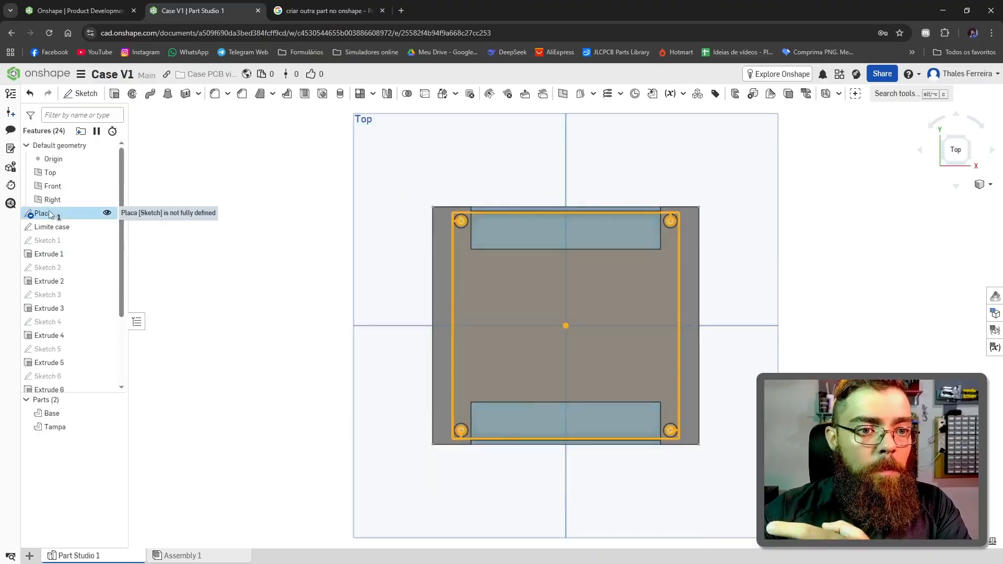
Step: Set the board's horizontal width in the Placa sketch to 120 mm and inspect the resized case
double_click(50, 214)
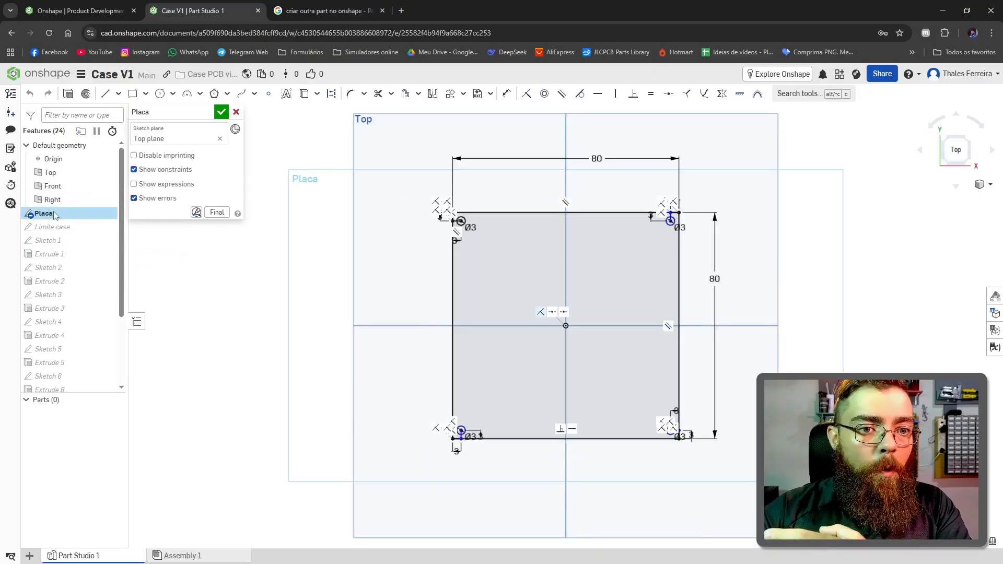
double_click(596, 159)
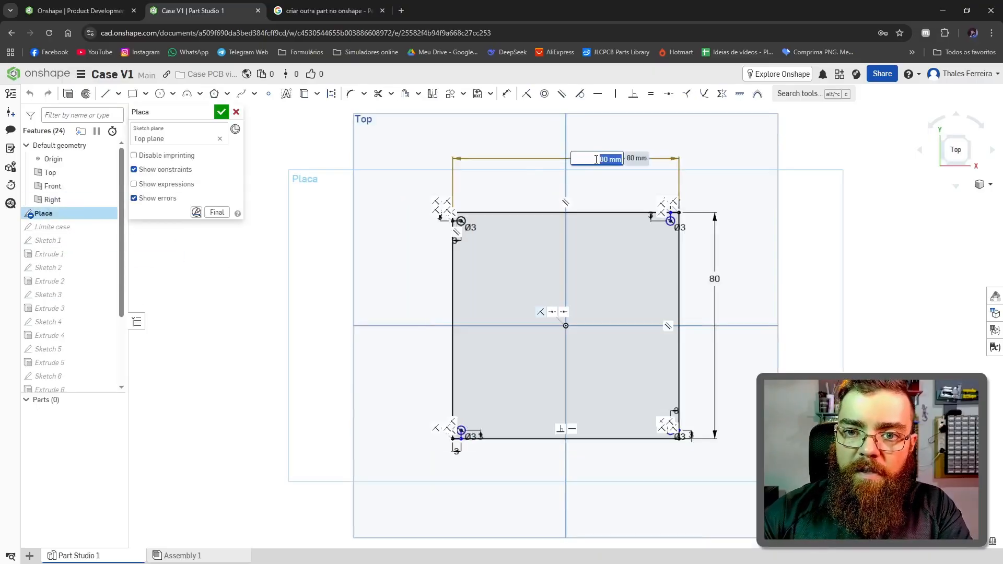
key("Return")
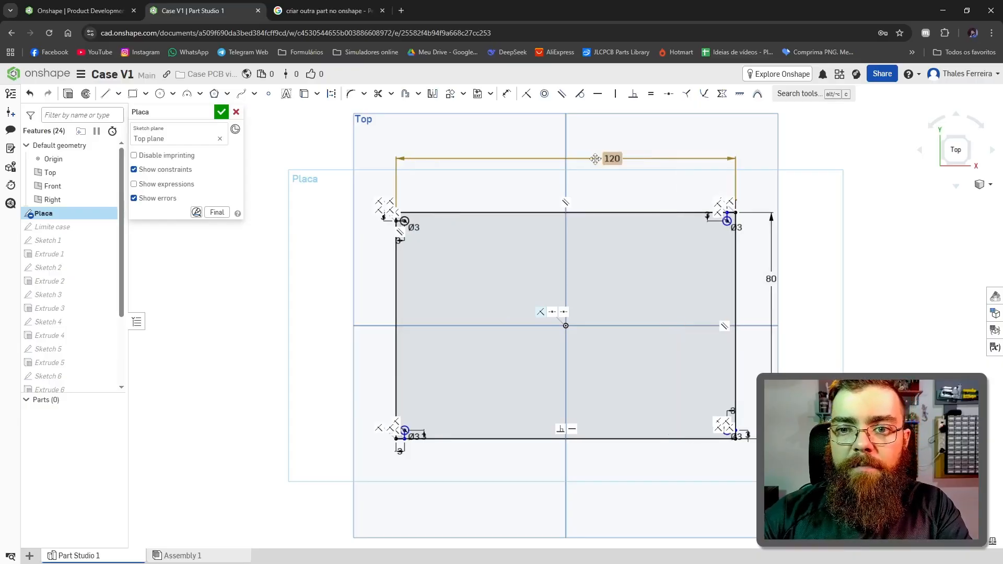
left_click(222, 112)
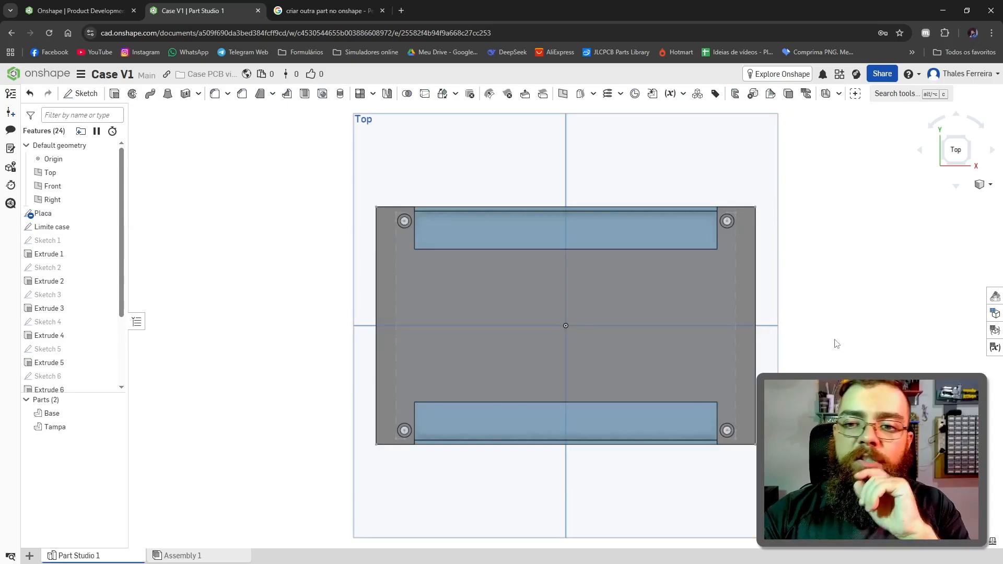
right_click_drag(836, 344, 715, 333)
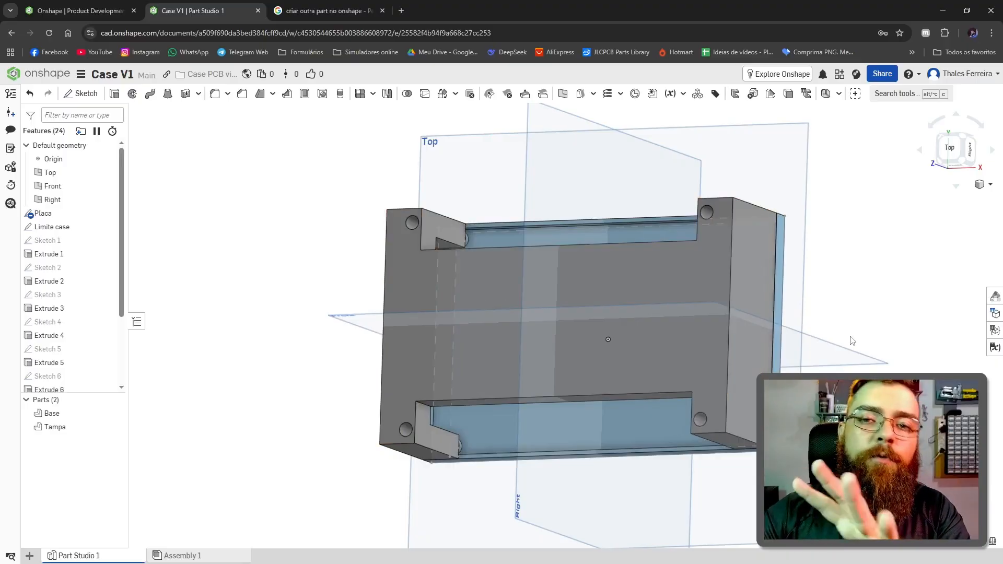
right_click_drag(770, 293, 820, 264)
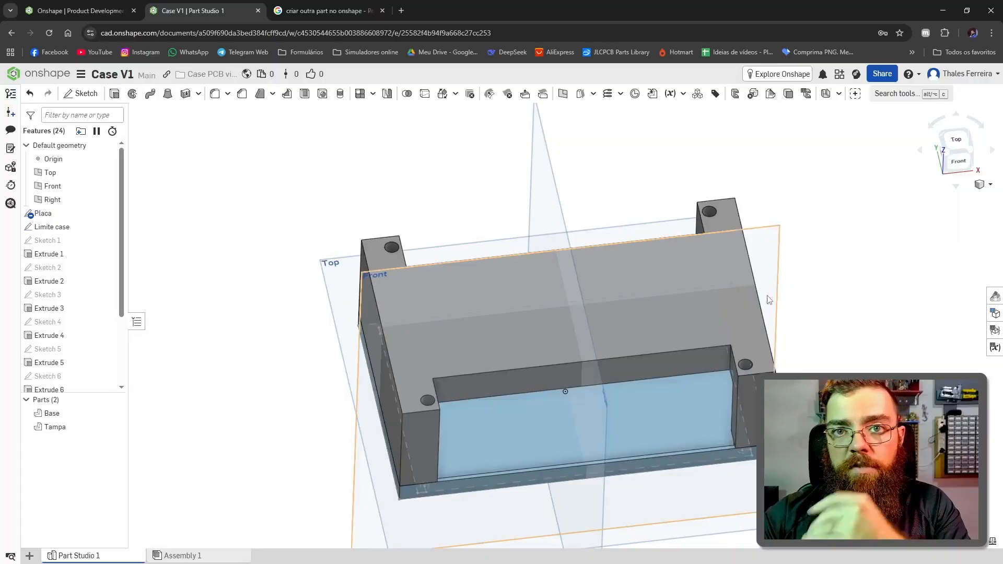